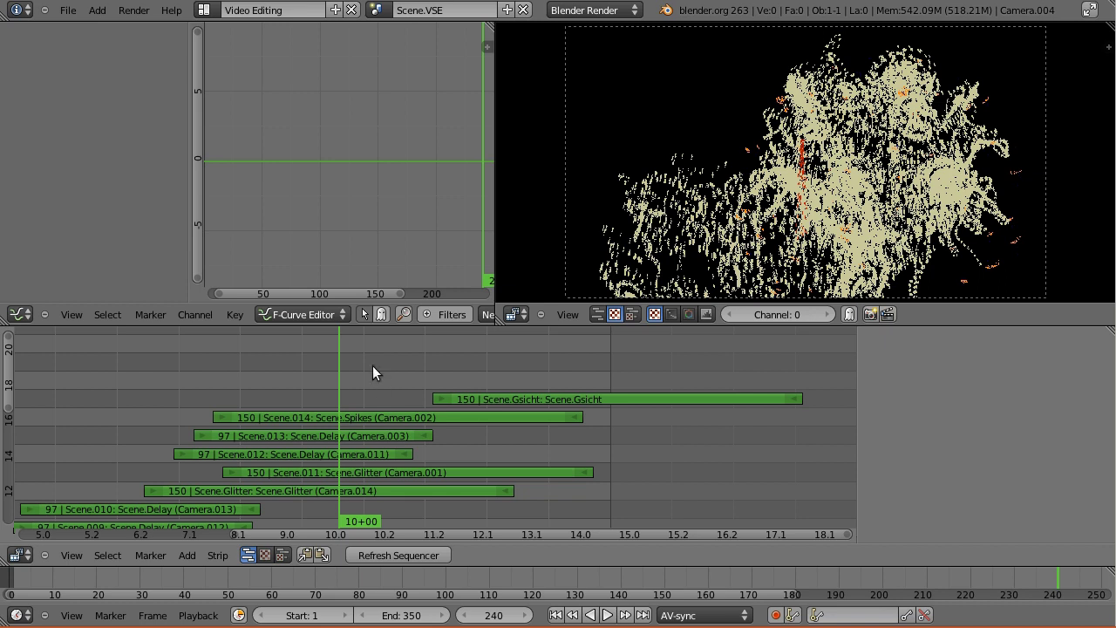
Look over the overlapping scene strips in the sequencer and the list of scenes they come from
{"action": "middle_click_drag", "start_coordinate": [609, 452], "coordinate": [674, 383]}
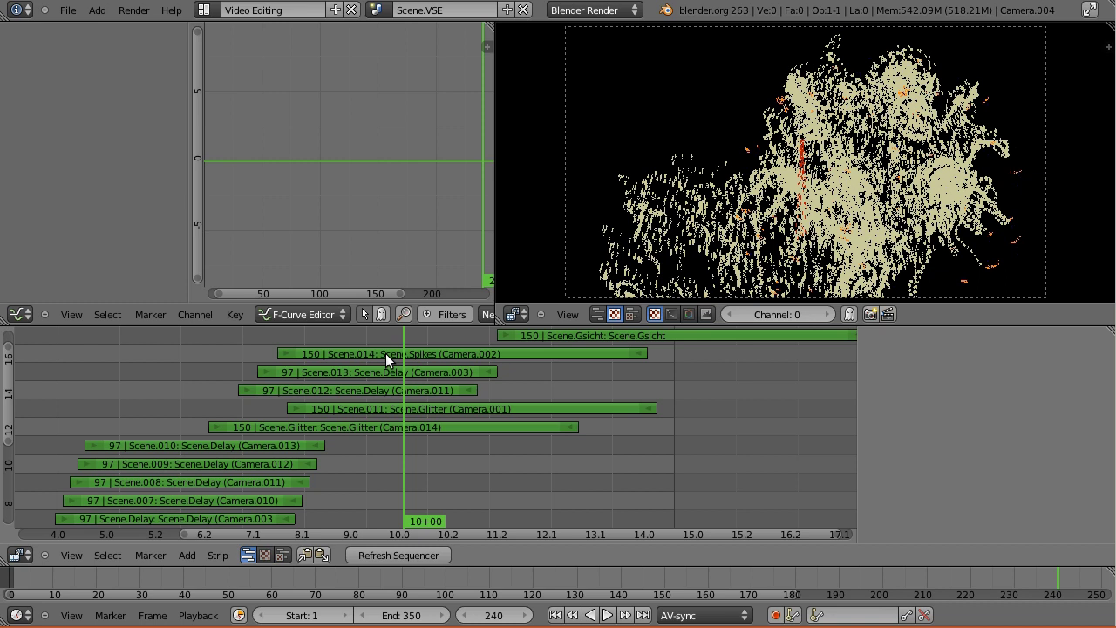
{"action": "middle_click_drag", "start_coordinate": [345, 477], "coordinate": [622, 416]}
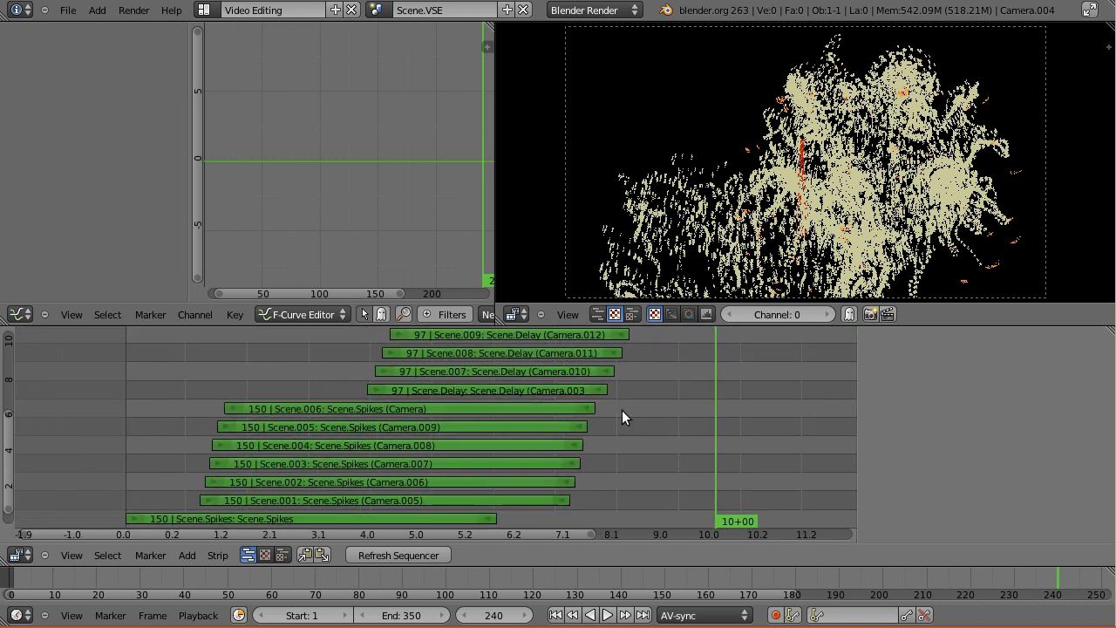
{"action": "middle_click_drag", "start_coordinate": [591, 471], "coordinate": [619, 411]}
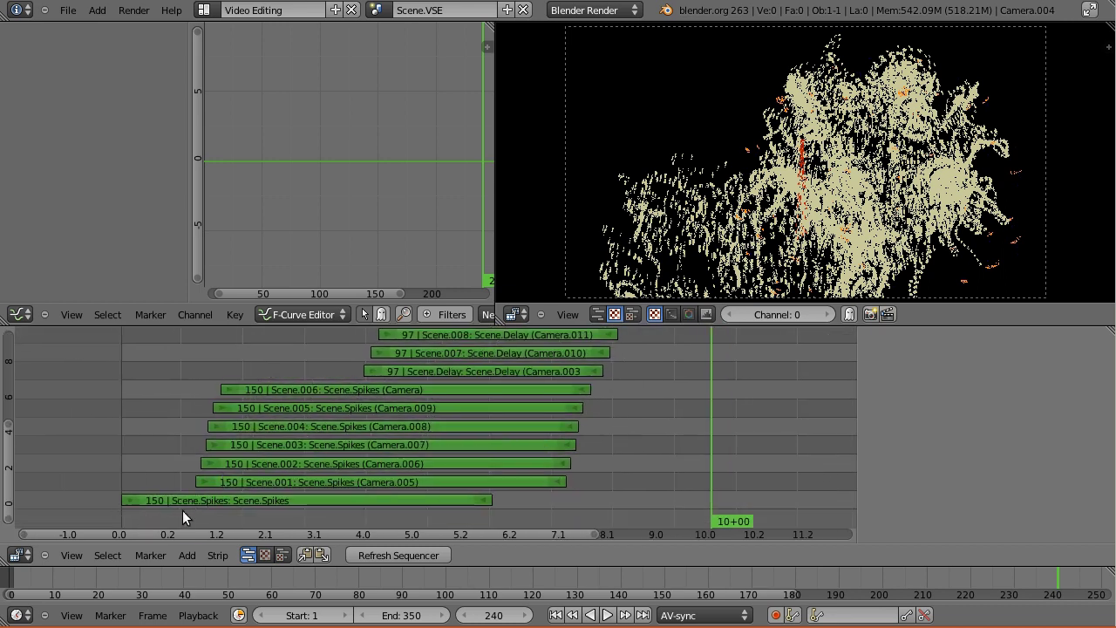
{"action": "middle_click_drag", "start_coordinate": [673, 436], "coordinate": [497, 532]}
{"action": "middle_click_drag", "start_coordinate": [550, 438], "coordinate": [459, 515]}
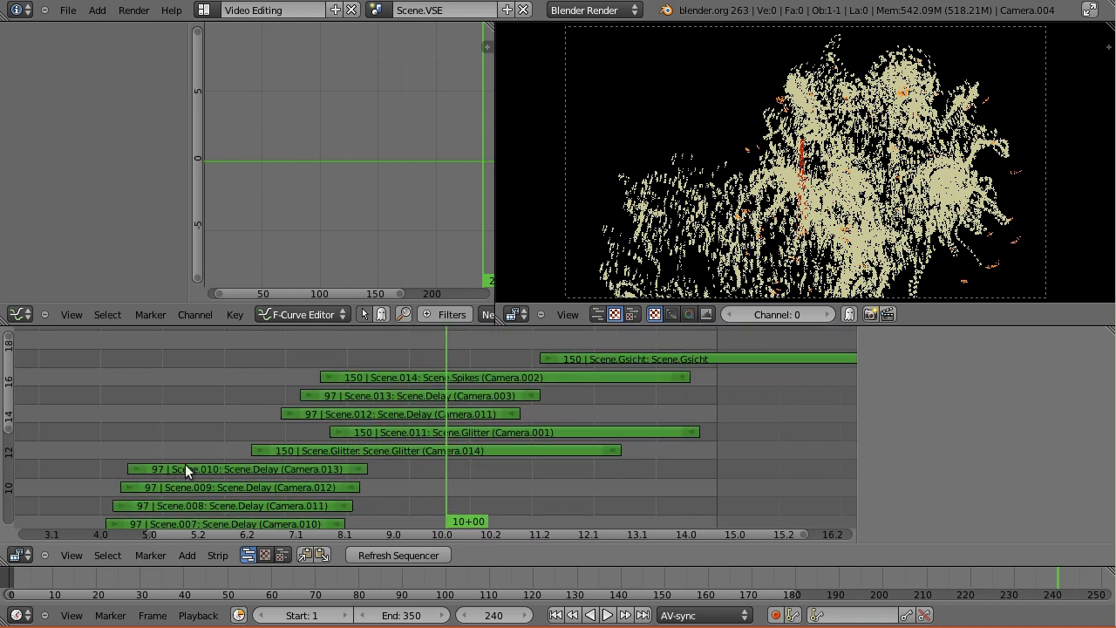
{"action": "left_click", "coordinate": [377, 10]}
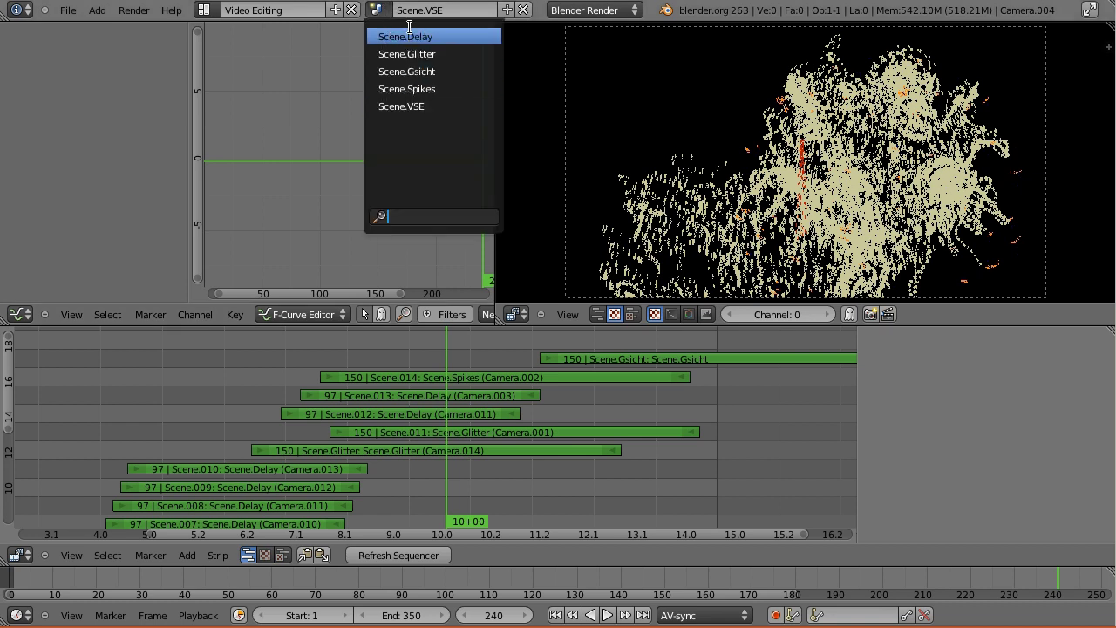
{"action": "left_click", "coordinate": [385, 10]}
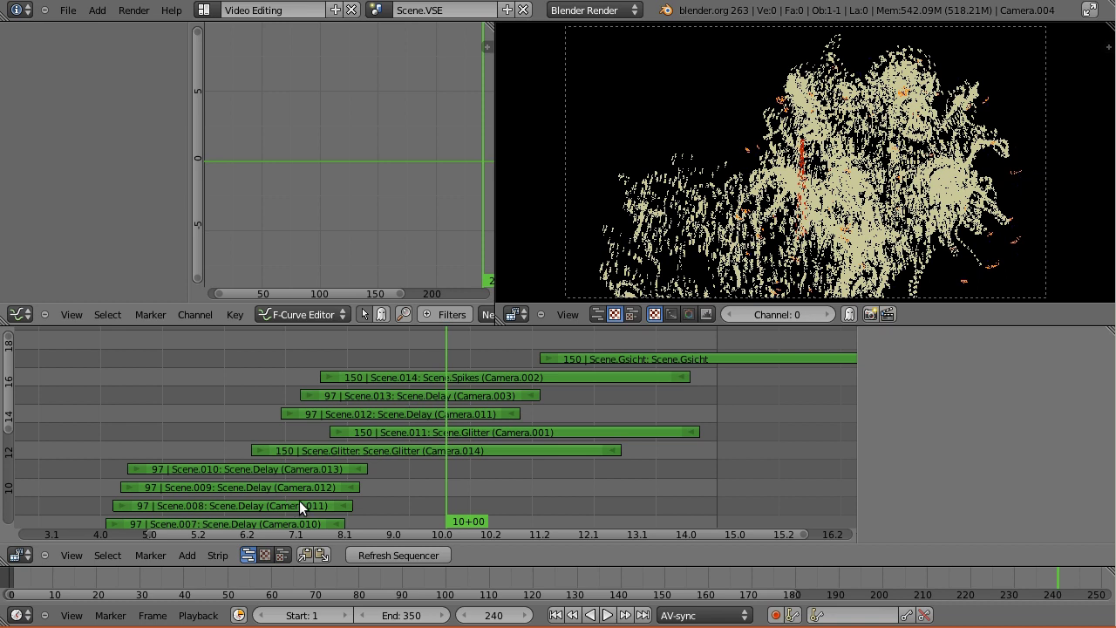
Select the Scene.010 strip in the sequencer and inspect its strip properties
{"action": "right_click", "coordinate": [267, 469]}
{"action": "key", "text": "n"}
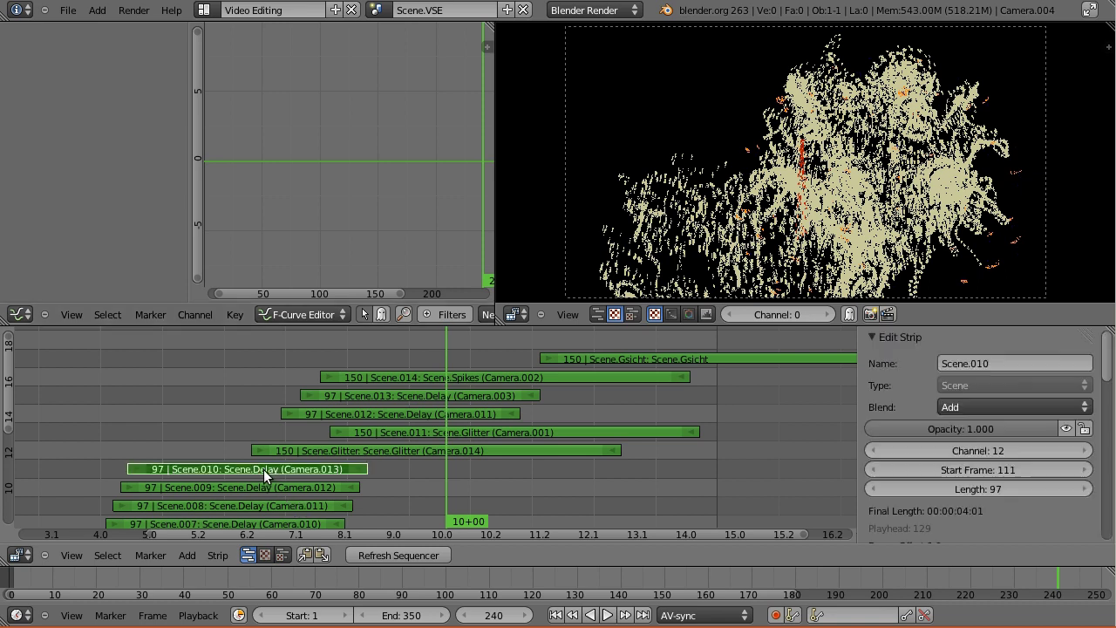
{"action": "mouse_move", "coordinate": [1108, 360]}
{"action": "left_mouse_down"}
{"action": "mouse_move", "coordinate": [1102, 519]}
{"action": "mouse_move", "coordinate": [1109, 356]}
{"action": "left_mouse_up"}
View the Scene.Spikes scene in the Default screen layout and the Compositing screen layout
{"action": "left_click", "coordinate": [207, 10]}
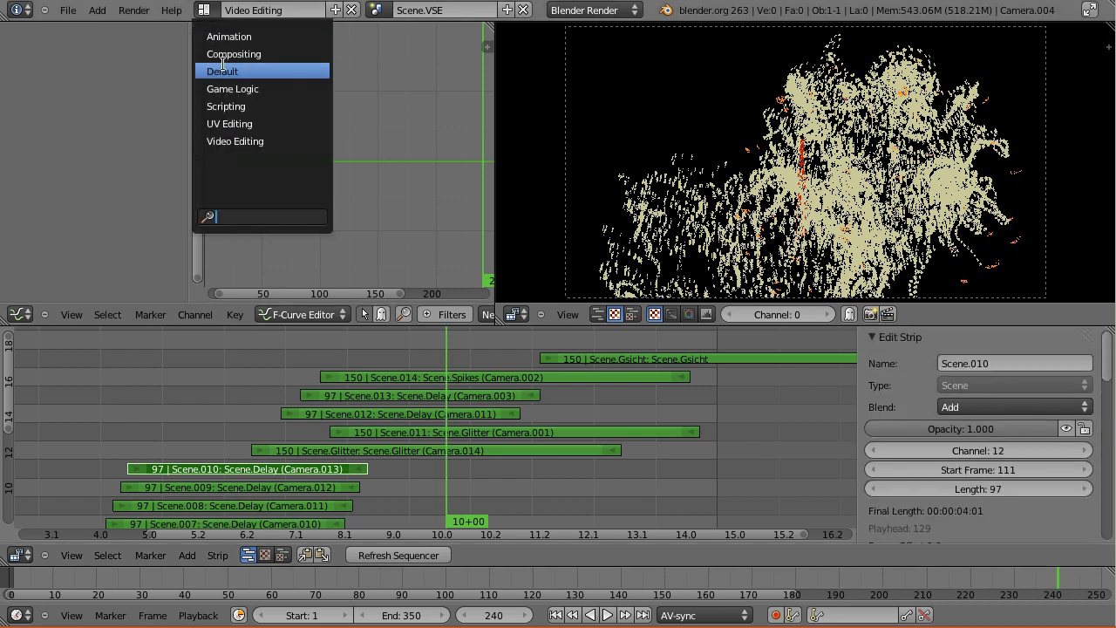
{"action": "left_click", "coordinate": [223, 70]}
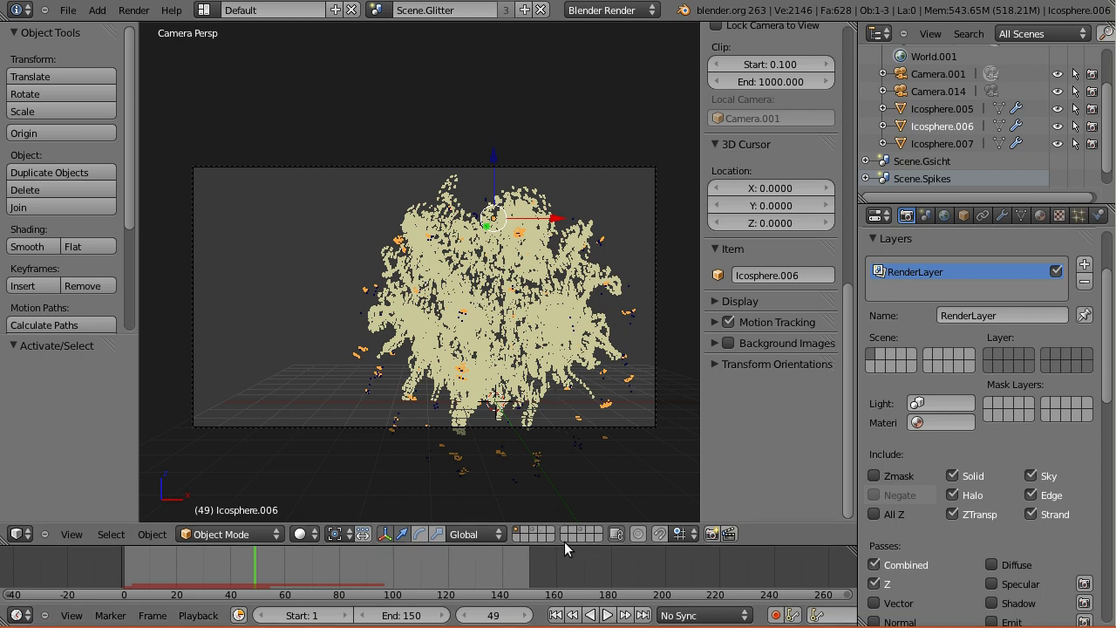
{"action": "left_click", "coordinate": [384, 14]}
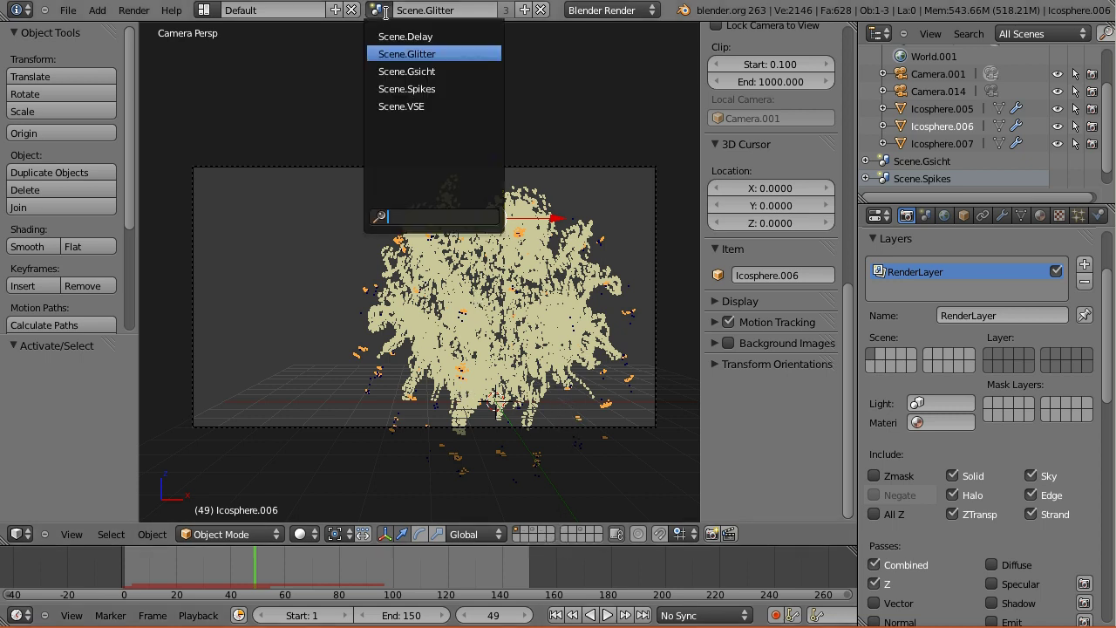
{"action": "left_click", "coordinate": [419, 88]}
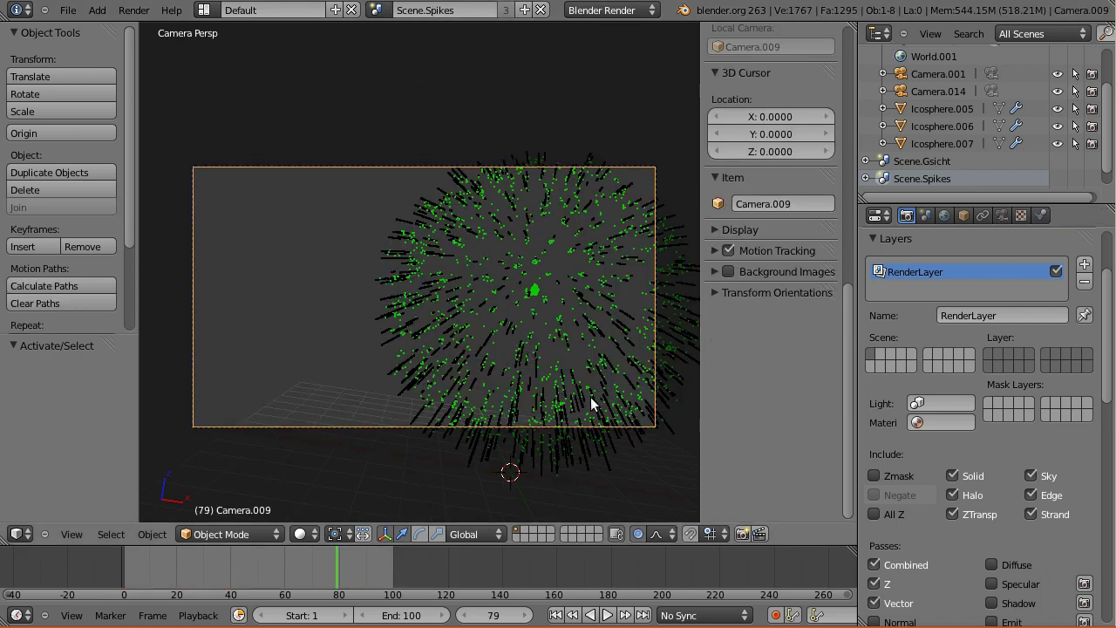
{"action": "left_click", "coordinate": [213, 10]}
{"action": "left_click", "coordinate": [220, 55]}
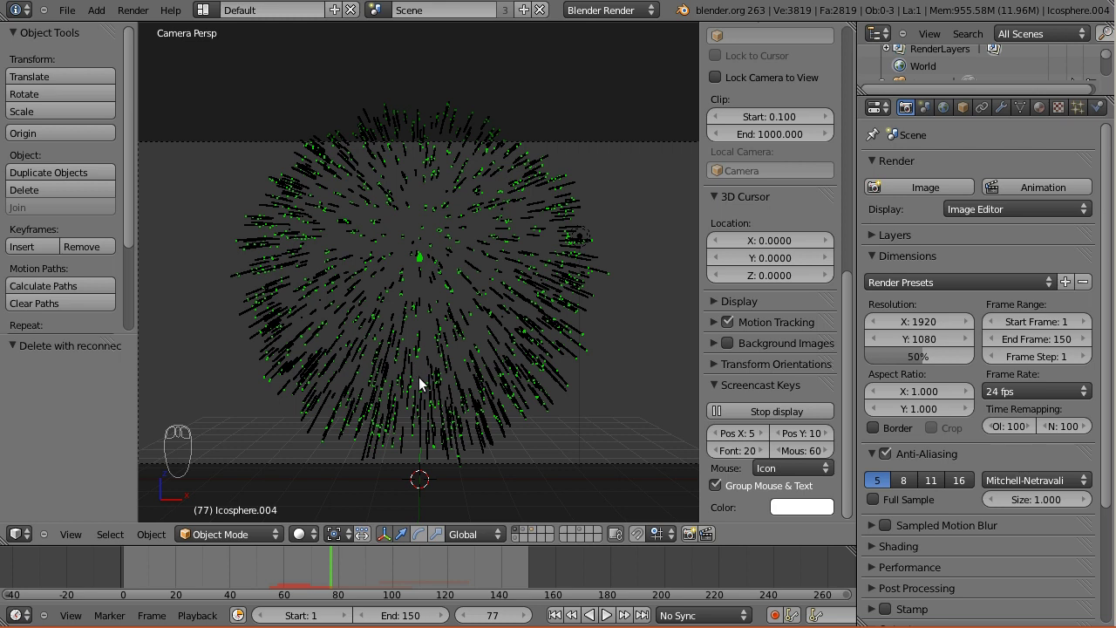
Show the particle effects on the other scene layers and return to the spiky burst on the first layer
{"action": "left_click", "coordinate": [526, 530]}
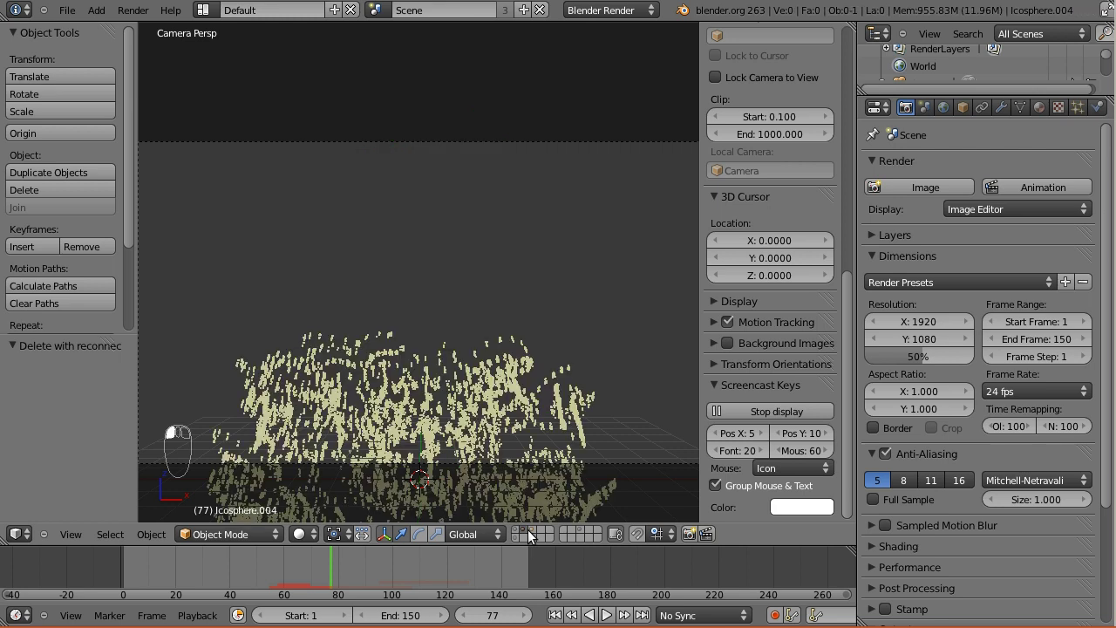
{"action": "left_click", "coordinate": [537, 534]}
{"action": "left_click", "coordinate": [534, 532]}
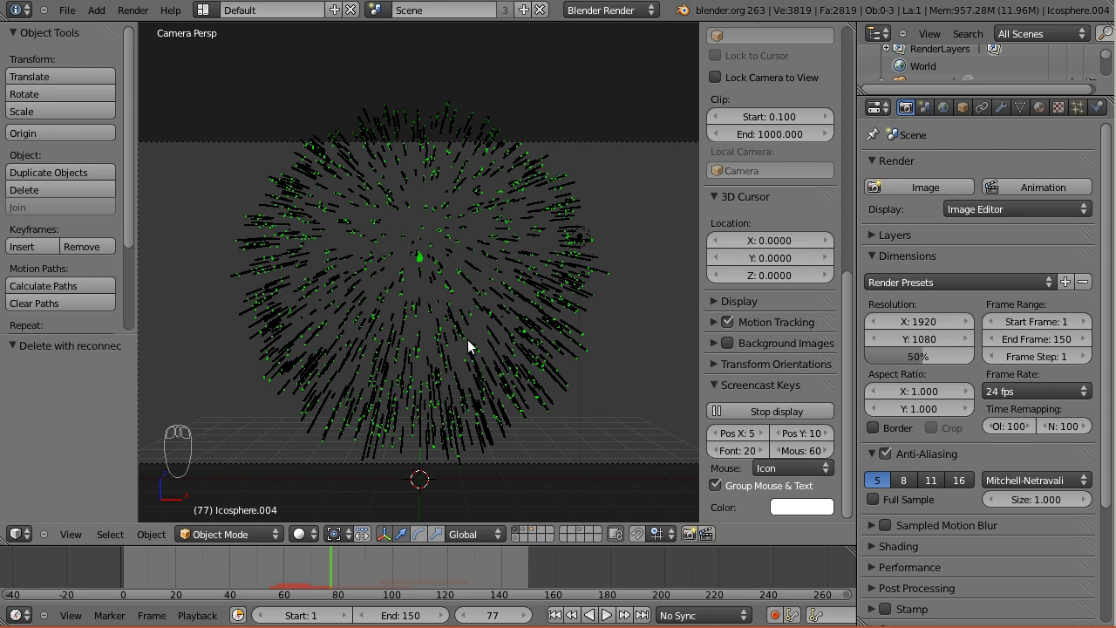
{"action": "left_click", "coordinate": [381, 10]}
Enable Sampled Motion Blur for the scene with 8 motion samples
{"action": "left_click", "coordinate": [884, 525]}
{"action": "left_click", "coordinate": [871, 524]}
{"action": "left_click", "coordinate": [918, 550]}
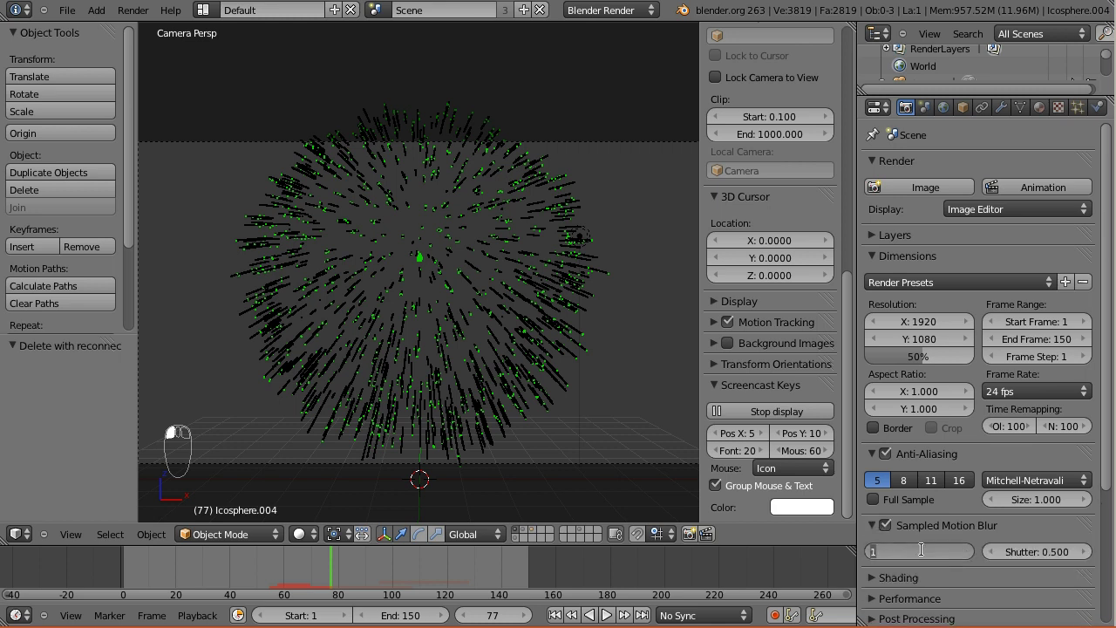
{"action": "type", "text": "8"}
{"action": "key", "text": "Return"}
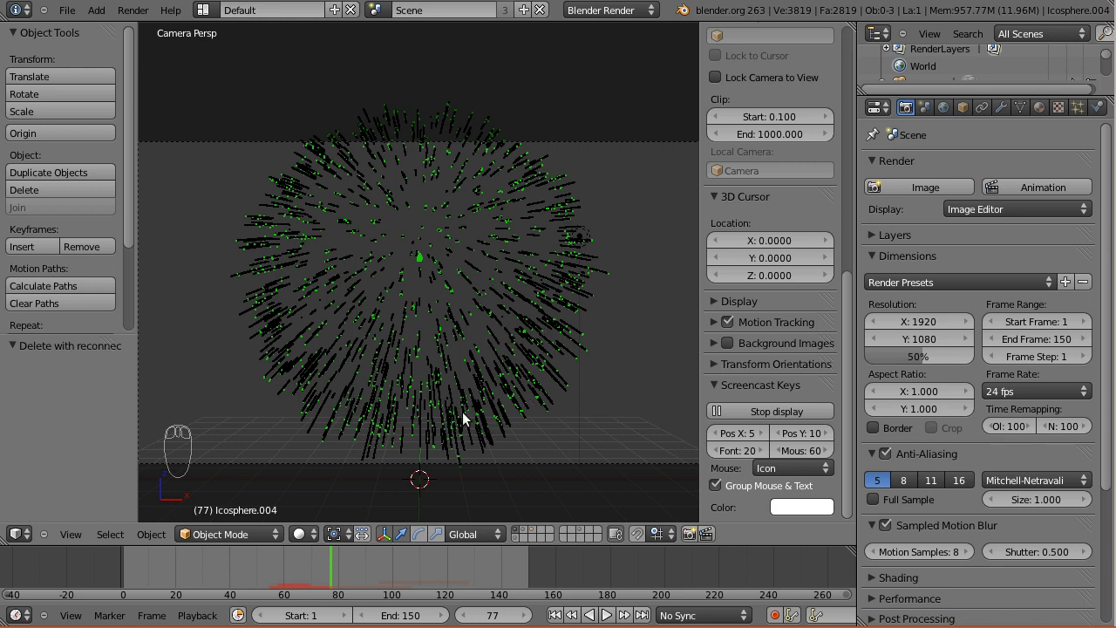
{"action": "left_click", "coordinate": [873, 526]}
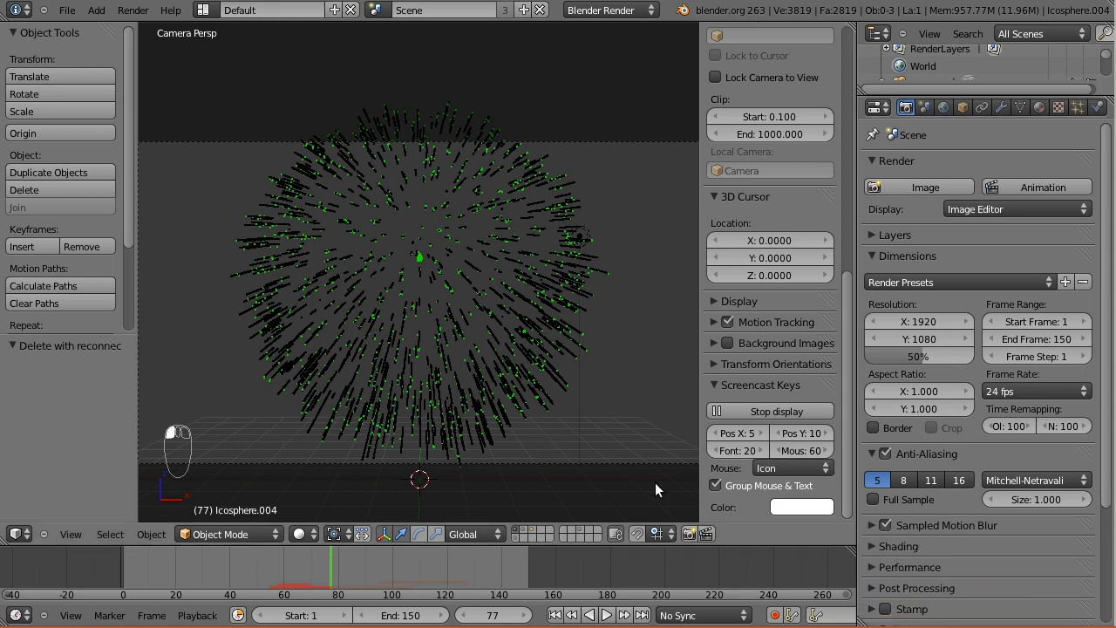
Render the still image of frame 77 and inspect the blurred firework trails at different zoom levels
{"action": "left_click", "coordinate": [133, 10]}
{"action": "left_click", "coordinate": [146, 29]}
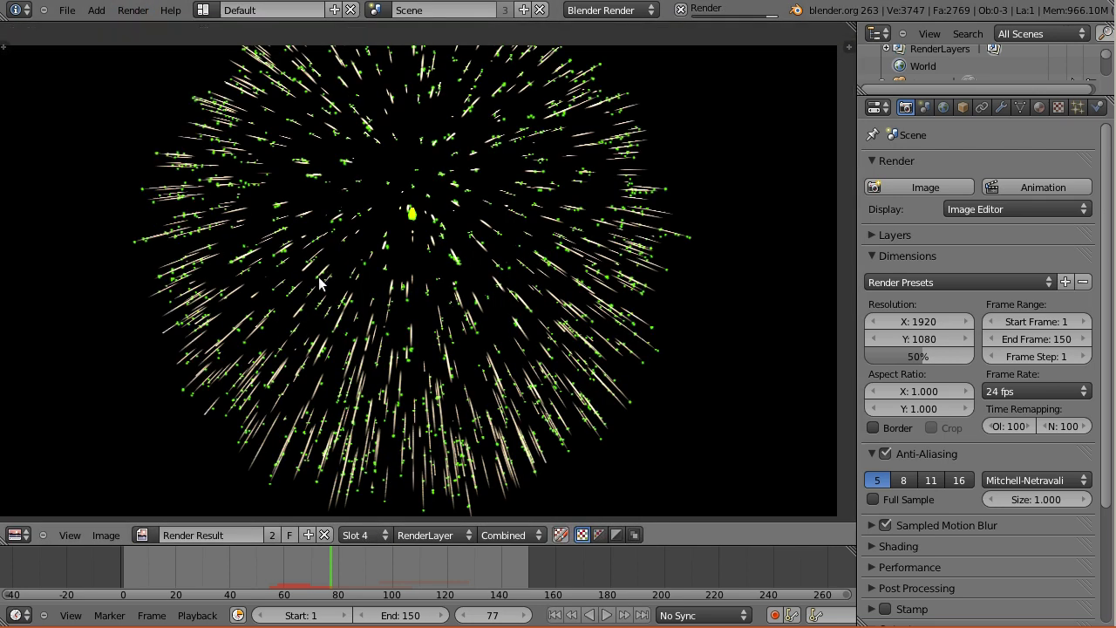
{"action": "scroll", "coordinate": [332, 279], "scroll_direction": "down", "scroll_amount": 1}
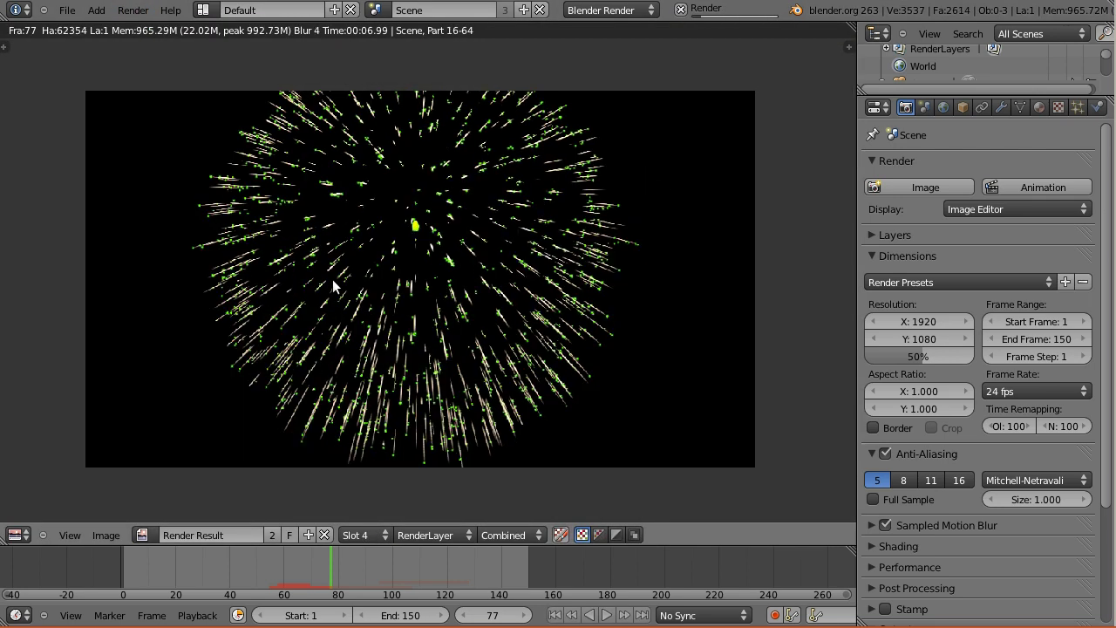
{"action": "scroll", "coordinate": [332, 279], "scroll_direction": "up", "scroll_amount": 1}
{"action": "scroll", "coordinate": [332, 279], "scroll_direction": "up", "scroll_amount": 1}
{"action": "scroll", "coordinate": [333, 279], "scroll_direction": "down", "scroll_amount": 1}
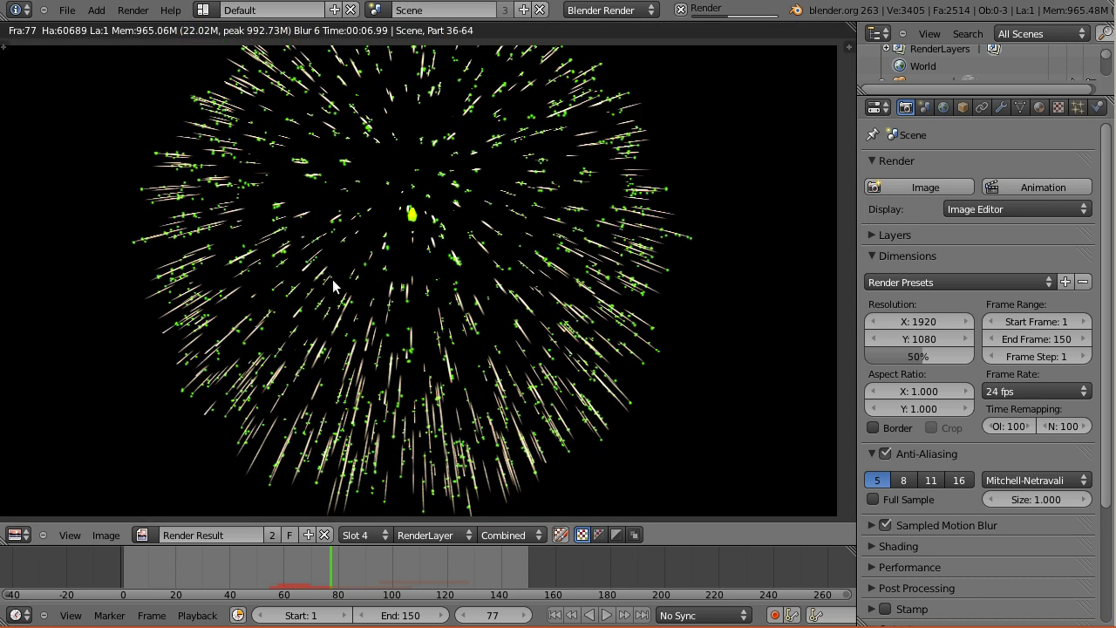
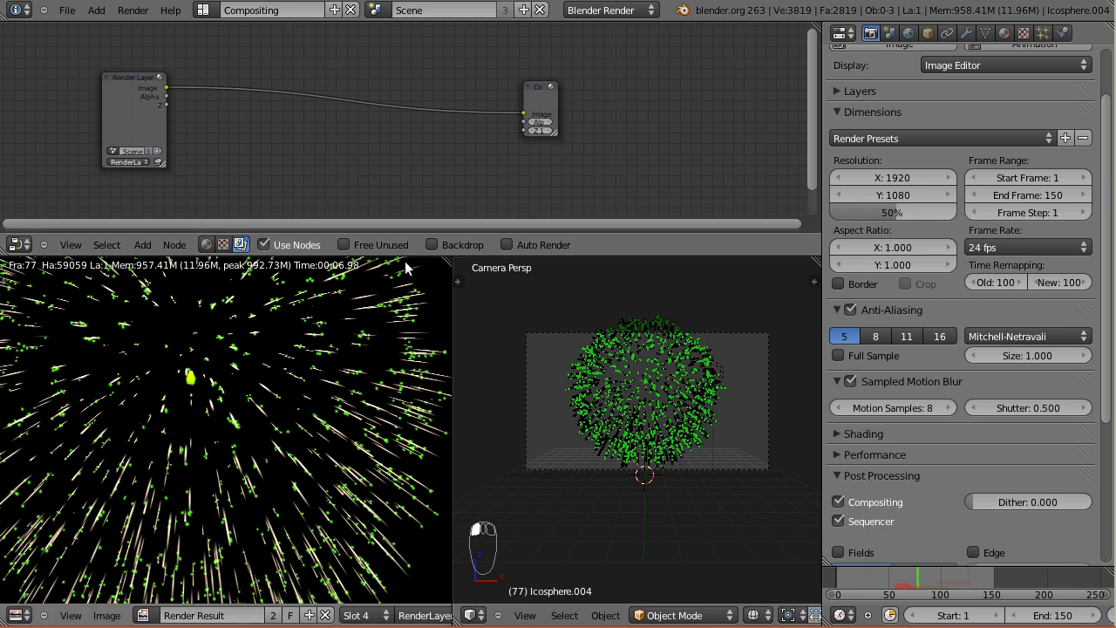
Enable the Backdrop in an enlarged node editor and spread the Render Layers and Composite nodes apart
{"action": "left_click", "coordinate": [431, 245]}
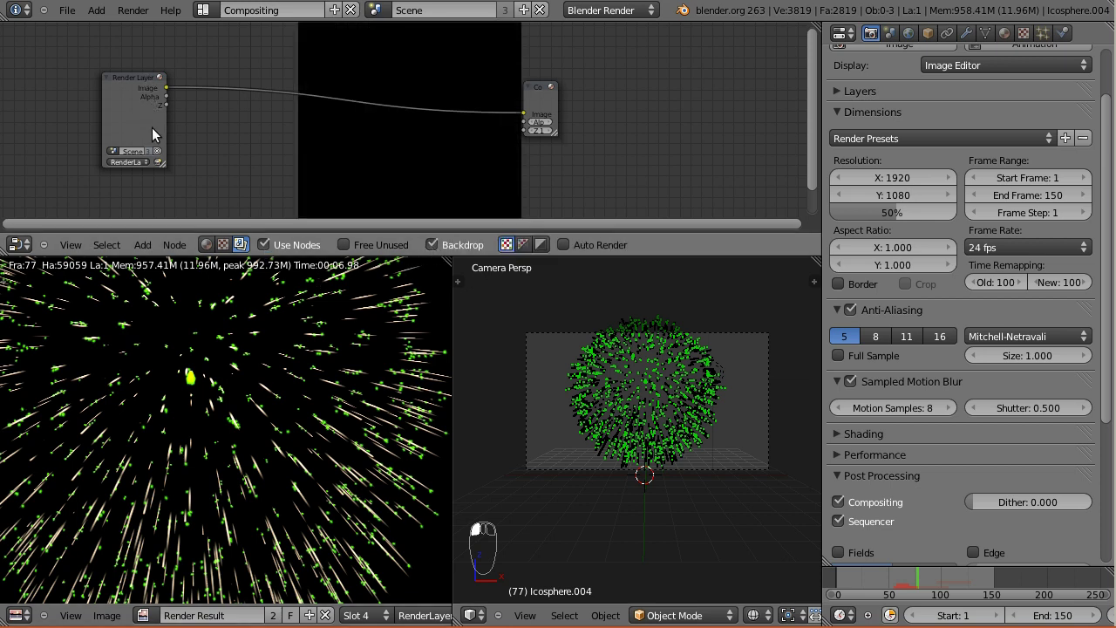
{"action": "left_click_drag", "start_coordinate": [419, 253], "coordinate": [419, 354]}
{"action": "left_click_drag", "start_coordinate": [128, 129], "coordinate": [135, 84]}
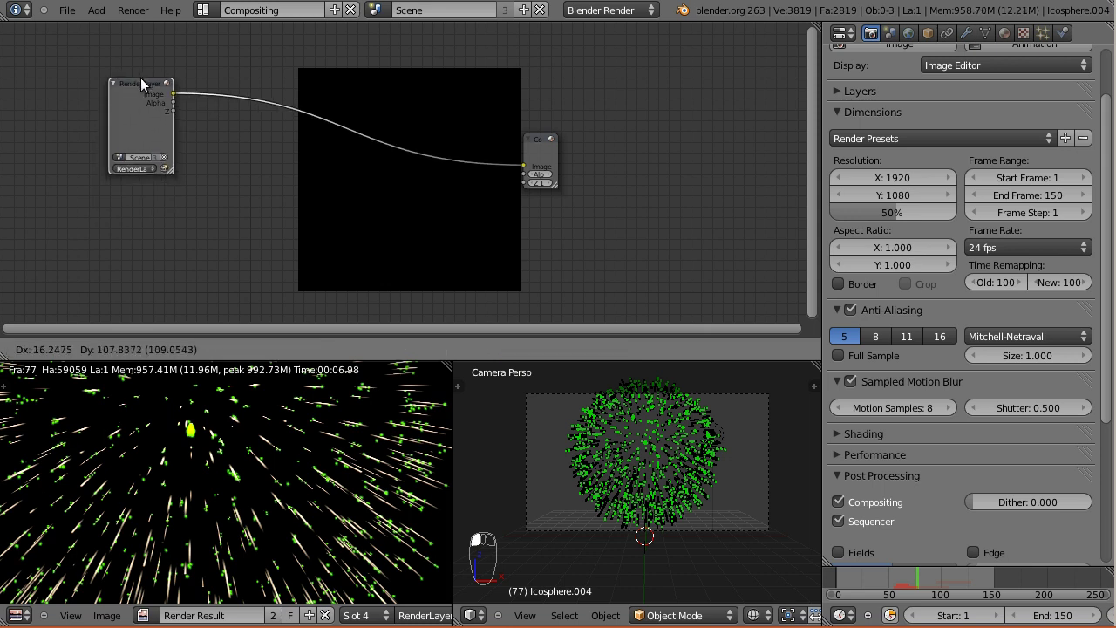
{"action": "left_click_drag", "start_coordinate": [548, 148], "coordinate": [669, 181]}
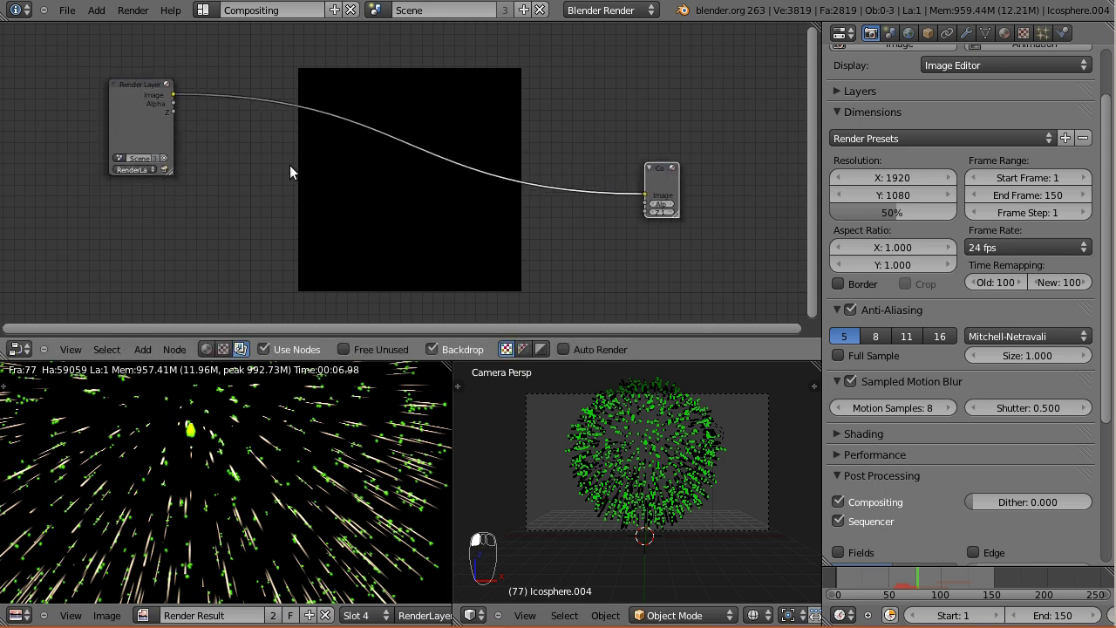
Connect a Viewer node to the Render Layers image and arrange the two output nodes with Composite above Viewer
{"action": "left_click", "coordinate": [135, 97], "text": "ctrl+shift"}
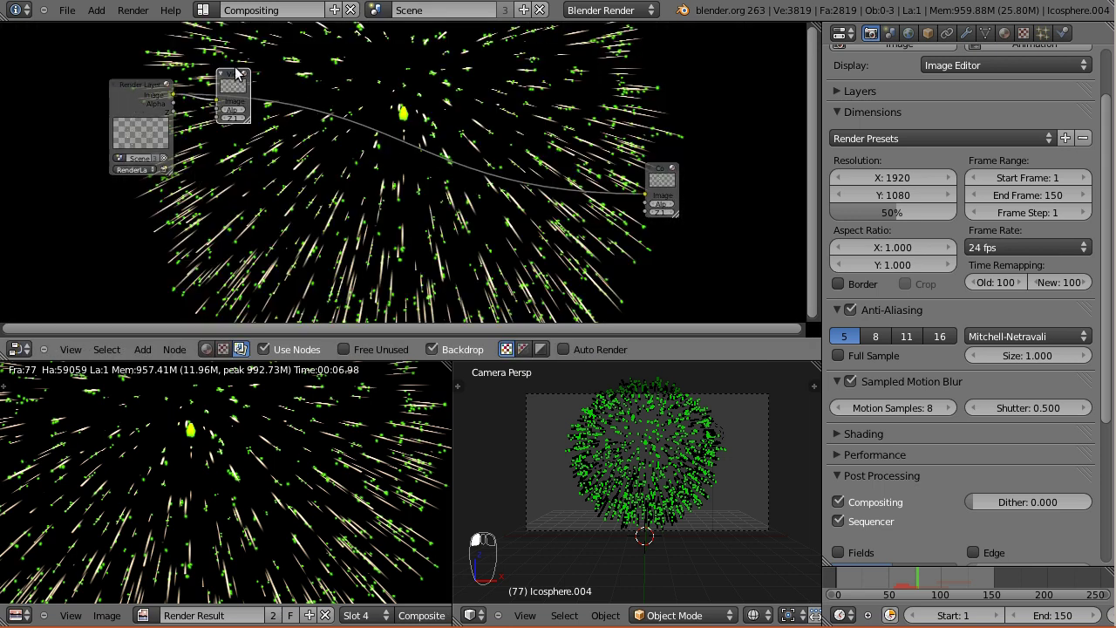
{"action": "left_click_drag", "start_coordinate": [235, 75], "coordinate": [737, 61]}
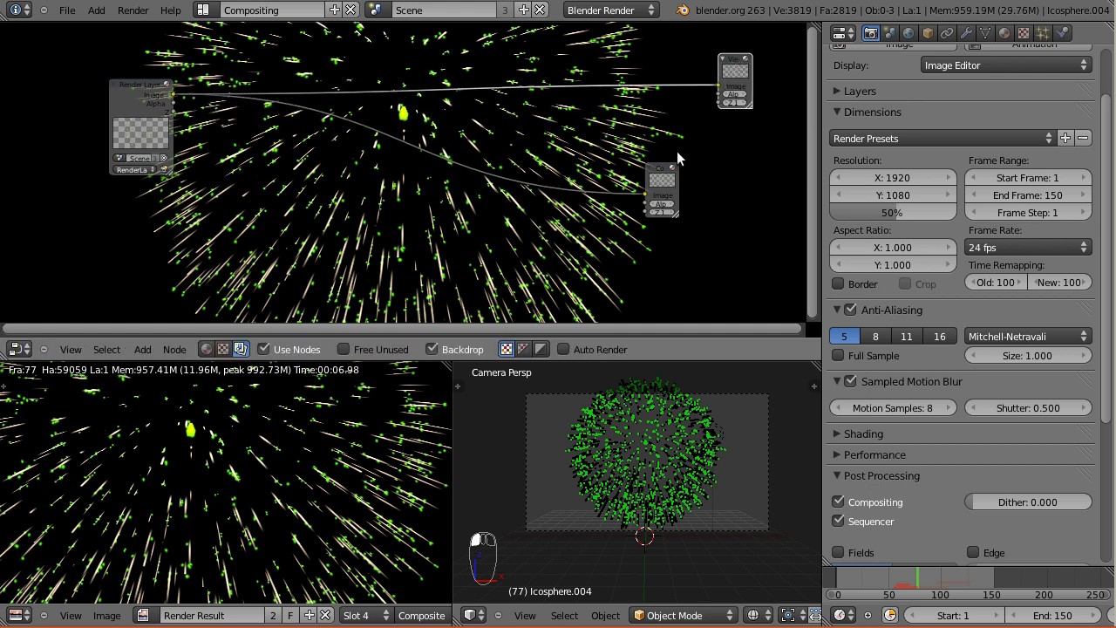
{"action": "left_click_drag", "start_coordinate": [667, 179], "coordinate": [731, 207]}
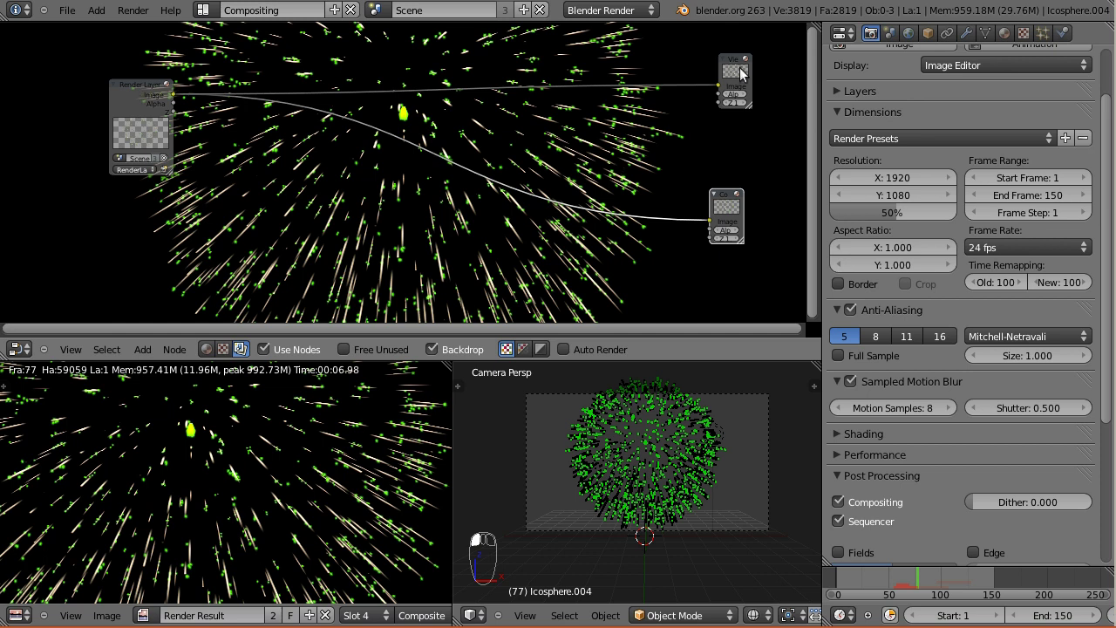
{"action": "left_click_drag", "start_coordinate": [738, 63], "coordinate": [626, 281]}
{"action": "key", "text": "ctrl+z"}
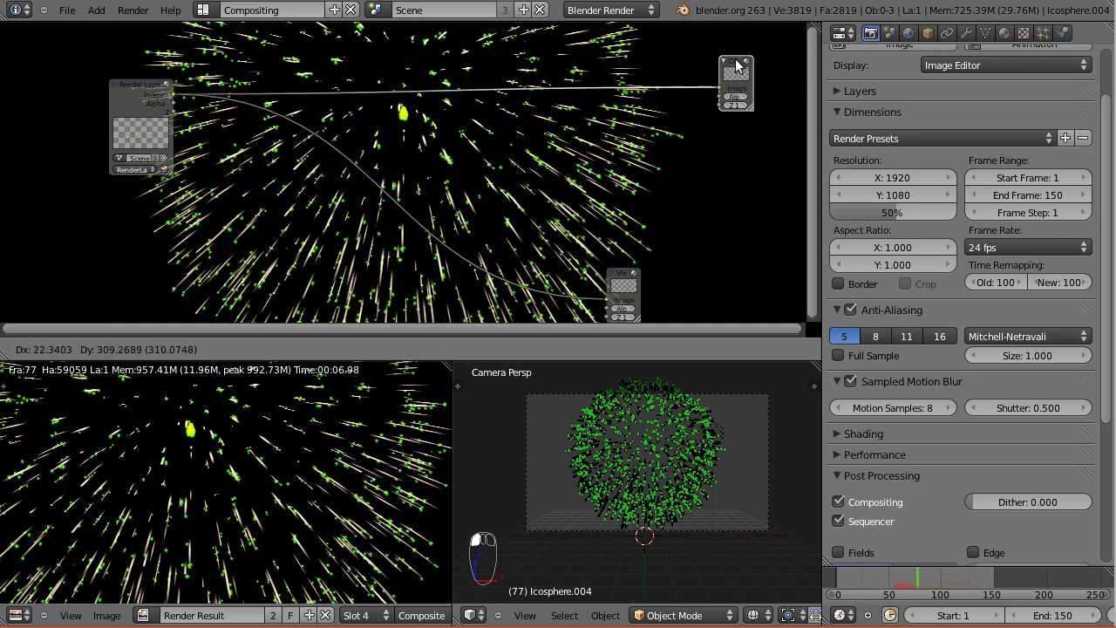
{"action": "key", "text": "ctrl+z"}
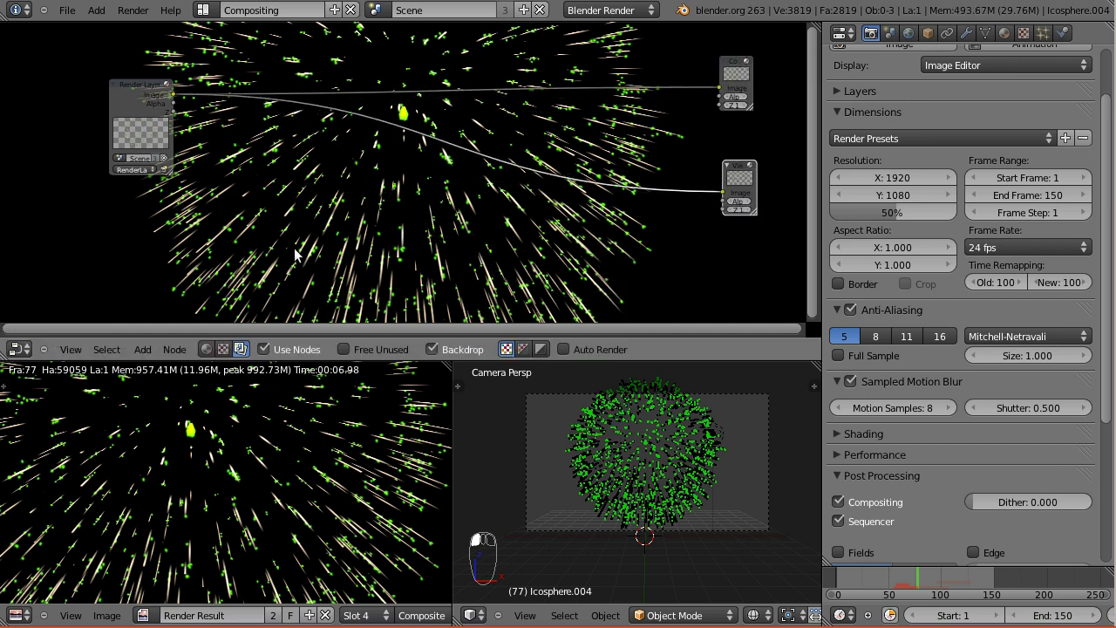
Add a Glare filter node between the Render Layers image output and the Viewer node
{"action": "key", "text": "shift+a"}
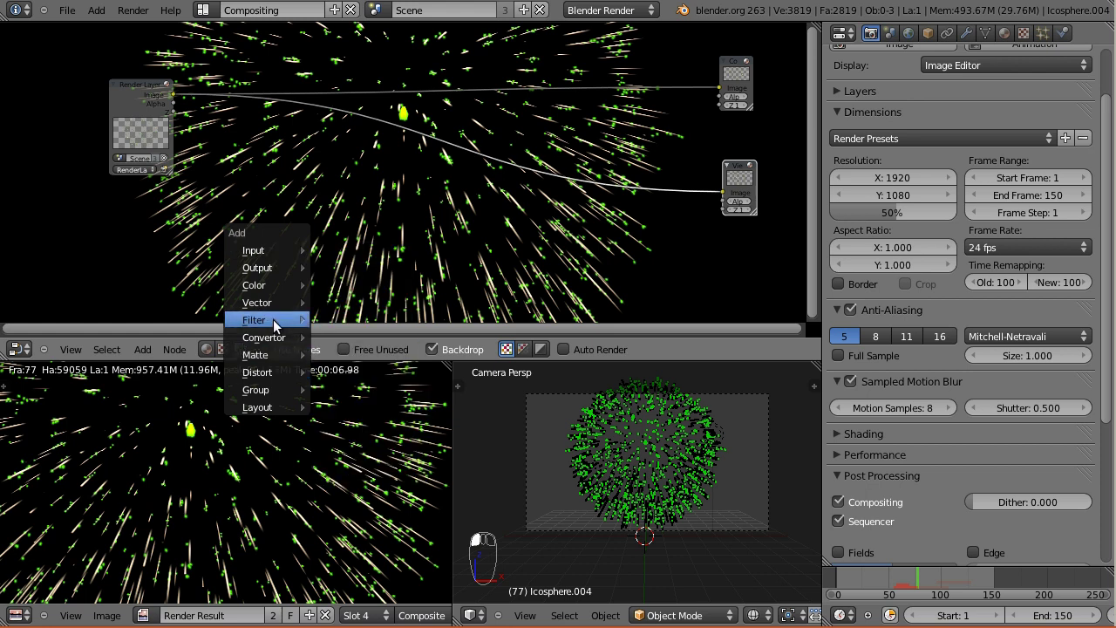
{"action": "mouse_move", "coordinate": [273, 322]}
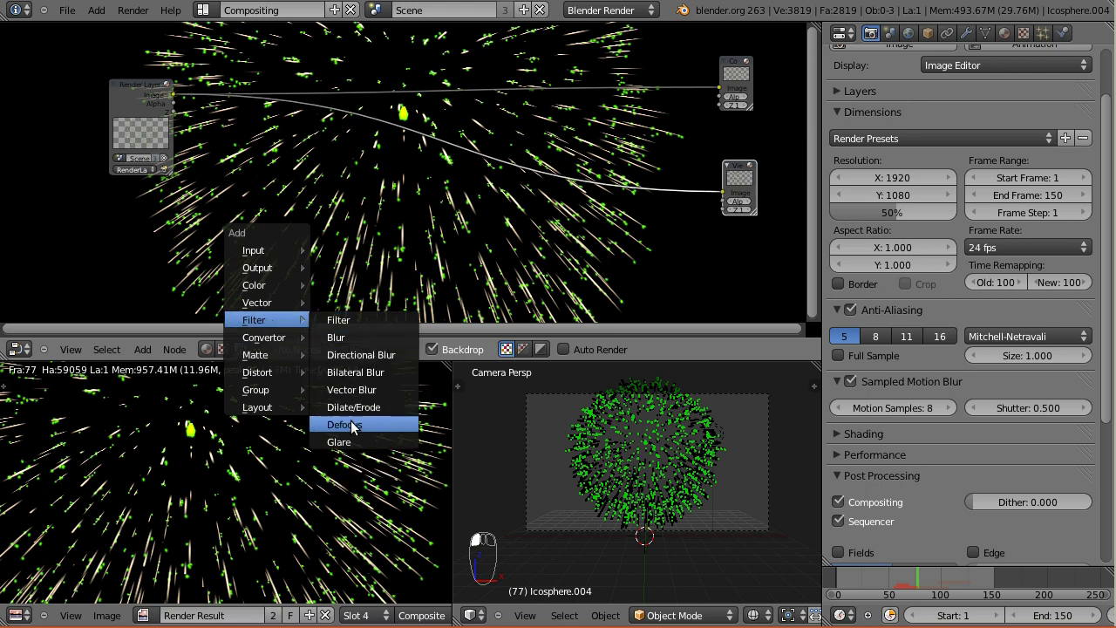
{"action": "key", "text": "Escape"}
{"action": "key", "text": "Home"}
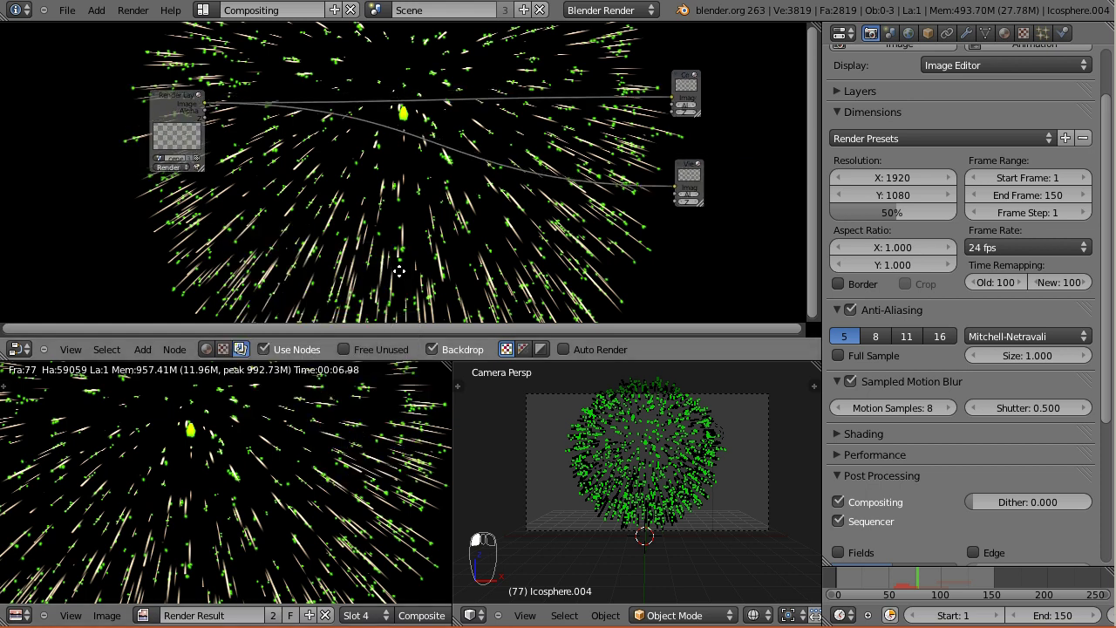
{"action": "left_click_drag", "start_coordinate": [365, 253], "coordinate": [410, 68]}
{"action": "middle_click_drag", "start_coordinate": [332, 227], "coordinate": [326, 309]}
{"action": "scroll", "coordinate": [446, 261], "scroll_direction": "up", "scroll_amount": 1}
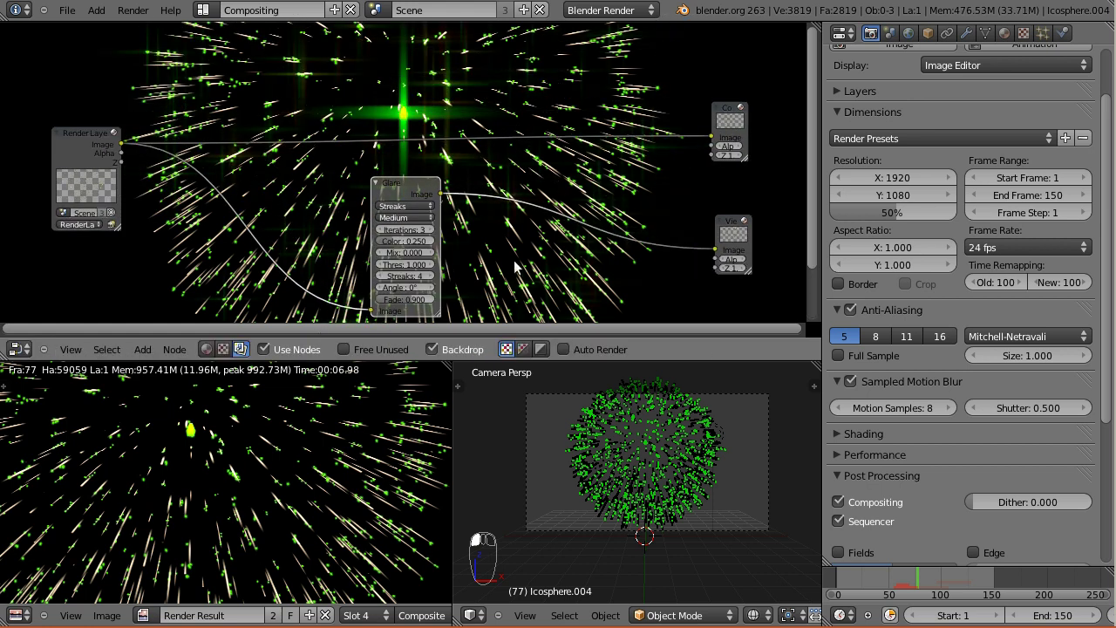
Move the Glare node away from the bright centre of the backdrop and set its Streaks to 5
{"action": "scroll", "coordinate": [514, 269], "scroll_direction": "up", "scroll_amount": 1}
{"action": "middle_click_drag", "start_coordinate": [375, 192], "coordinate": [314, 130]}
{"action": "left_click_drag", "start_coordinate": [314, 131], "coordinate": [214, 122]}
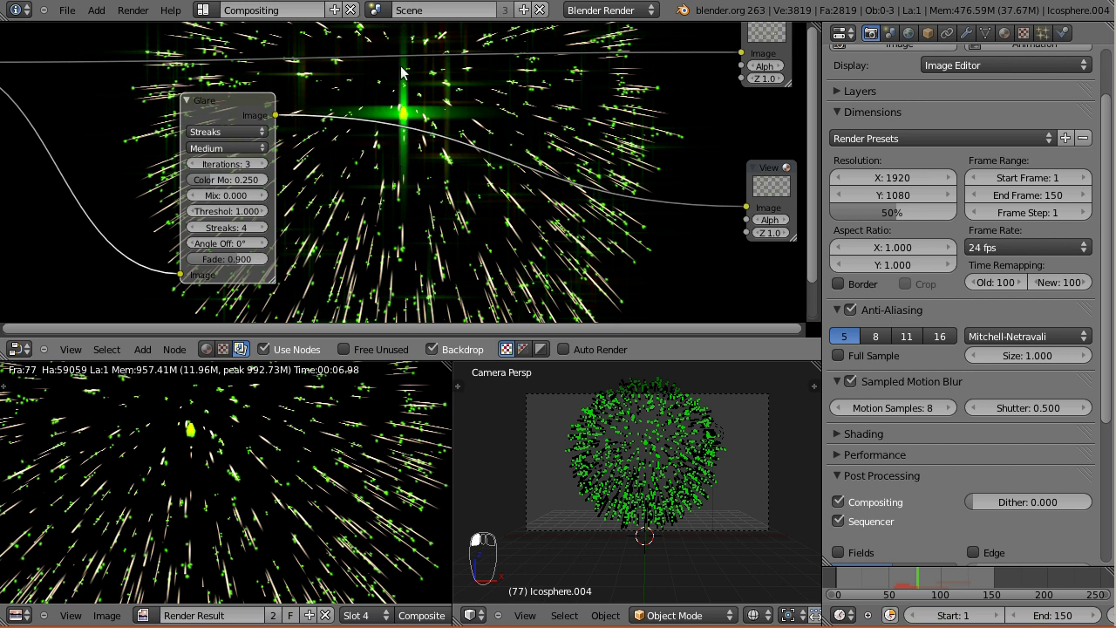
{"action": "left_click", "coordinate": [267, 228]}
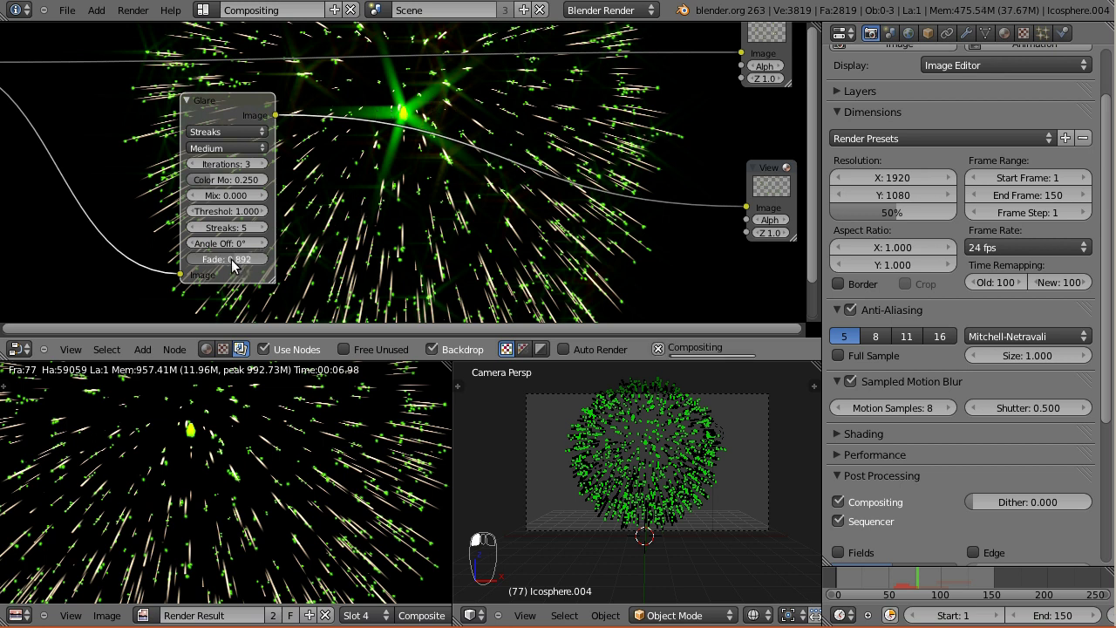
Set the Glare node's Fade to 0.882 and insert a duplicate of it on the link to the Viewer node
{"action": "left_click_drag", "start_coordinate": [231, 259], "coordinate": [229, 266]}
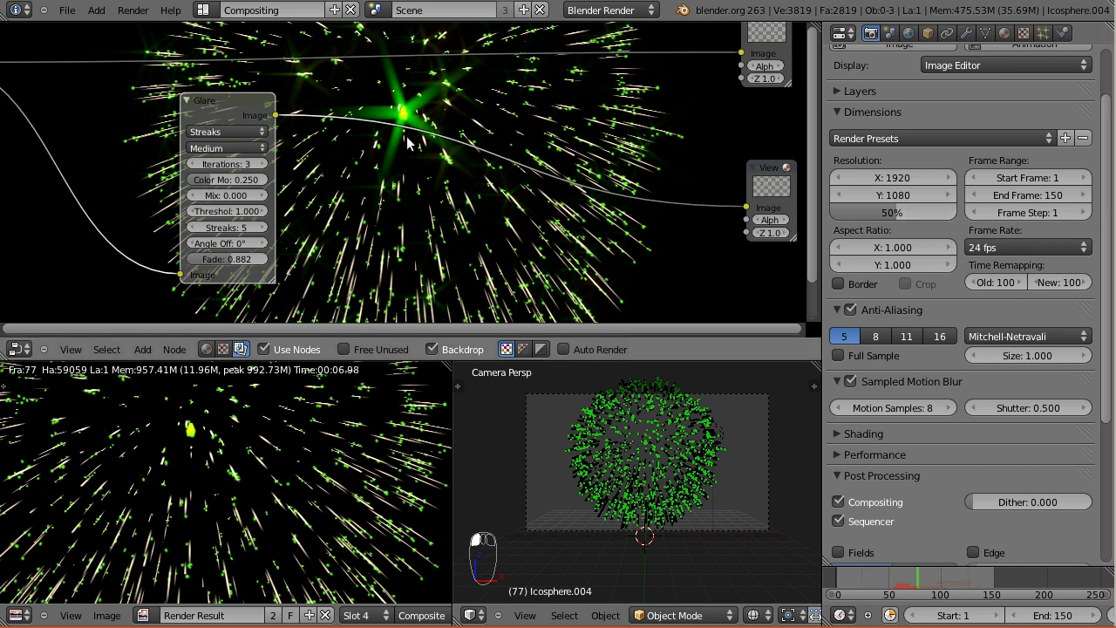
{"action": "left_click_drag", "start_coordinate": [221, 105], "coordinate": [155, 106]}
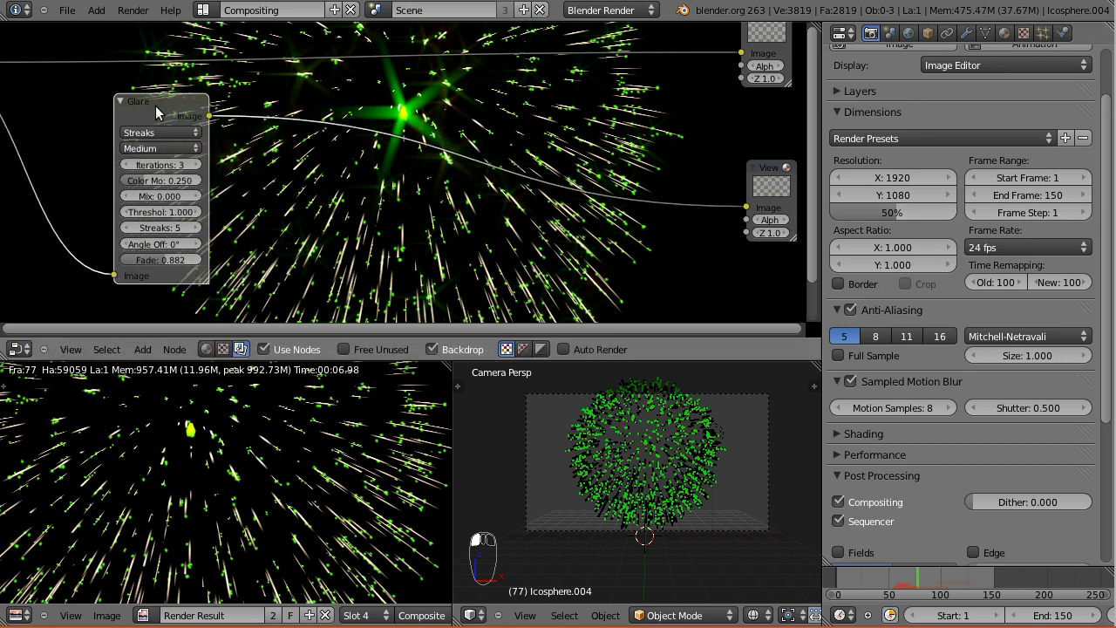
{"action": "key", "text": "shift+d"}
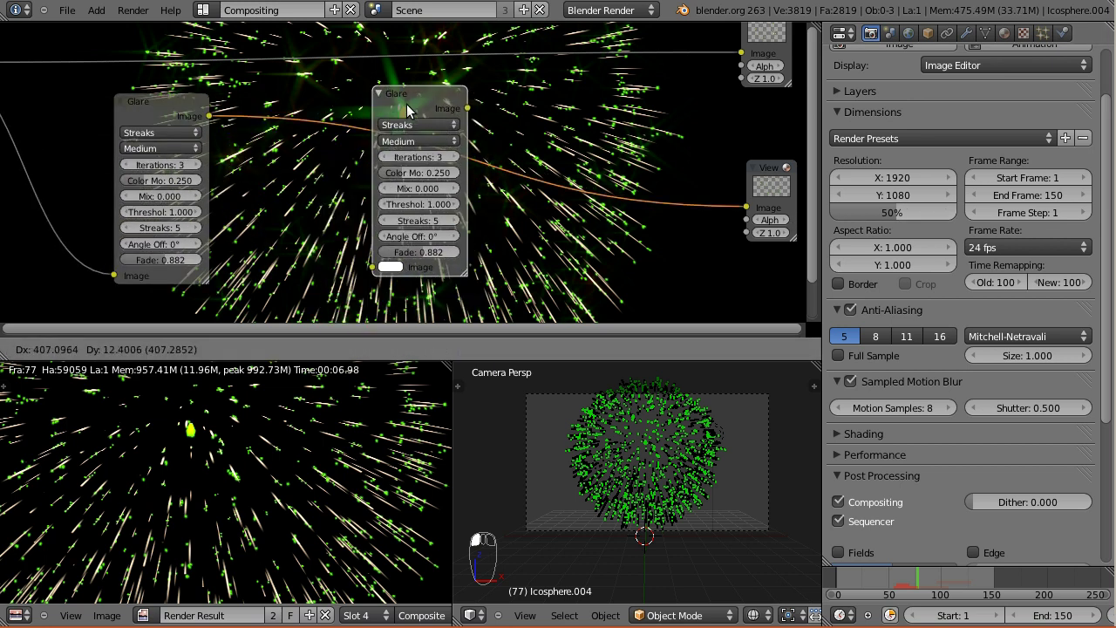
{"action": "left_click", "coordinate": [410, 102]}
{"action": "left_click_drag", "start_coordinate": [410, 102], "coordinate": [360, 106]}
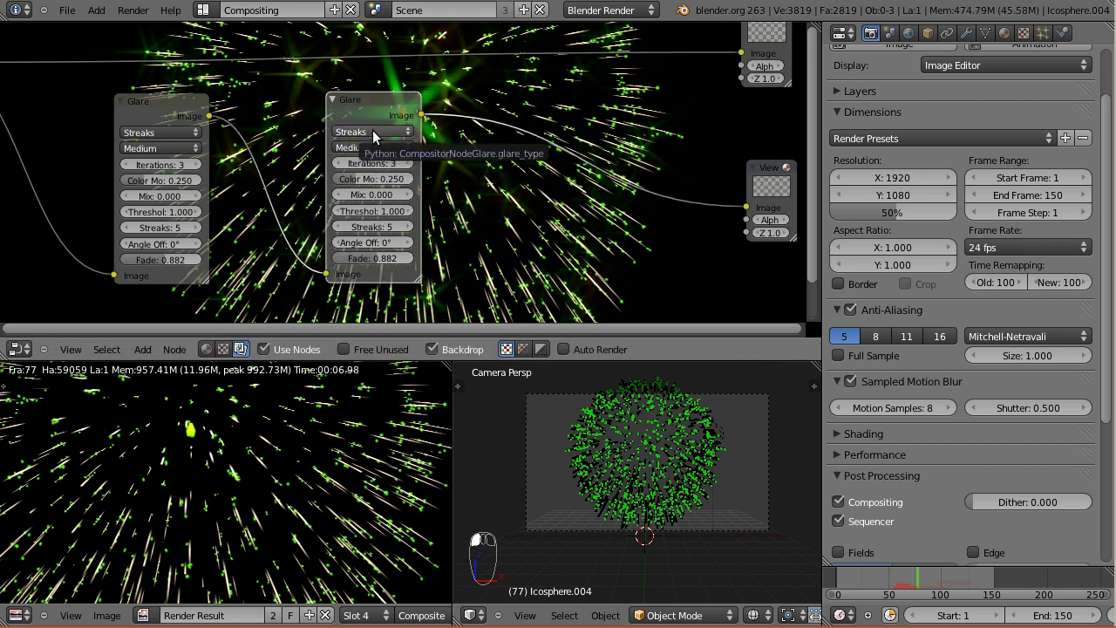
Set the second Glare node to Fog Glow, move it closer to the first, and connect its Image output to the Composite node
{"action": "left_click", "coordinate": [372, 130]}
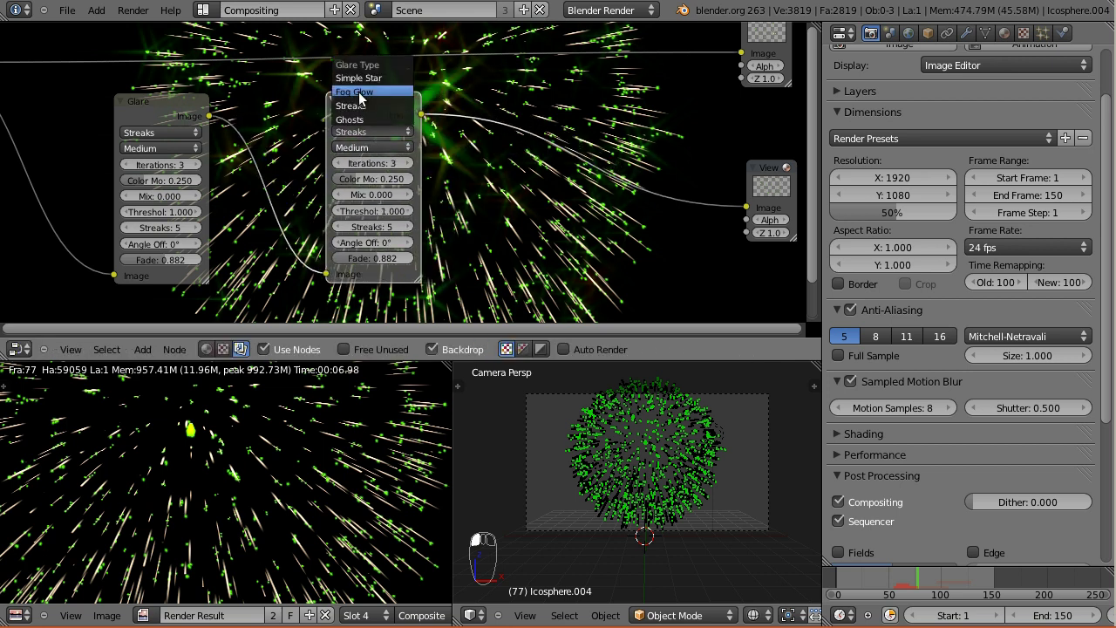
{"action": "left_click", "coordinate": [357, 92]}
{"action": "left_click_drag", "start_coordinate": [365, 100], "coordinate": [305, 139]}
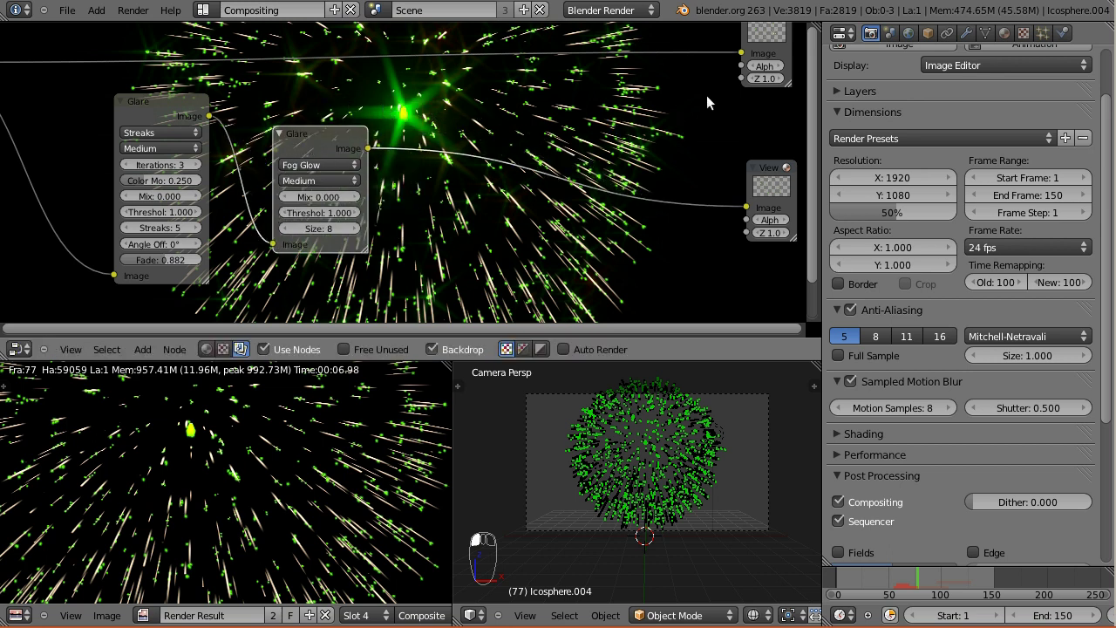
{"action": "left_click_drag", "start_coordinate": [369, 148], "coordinate": [737, 53]}
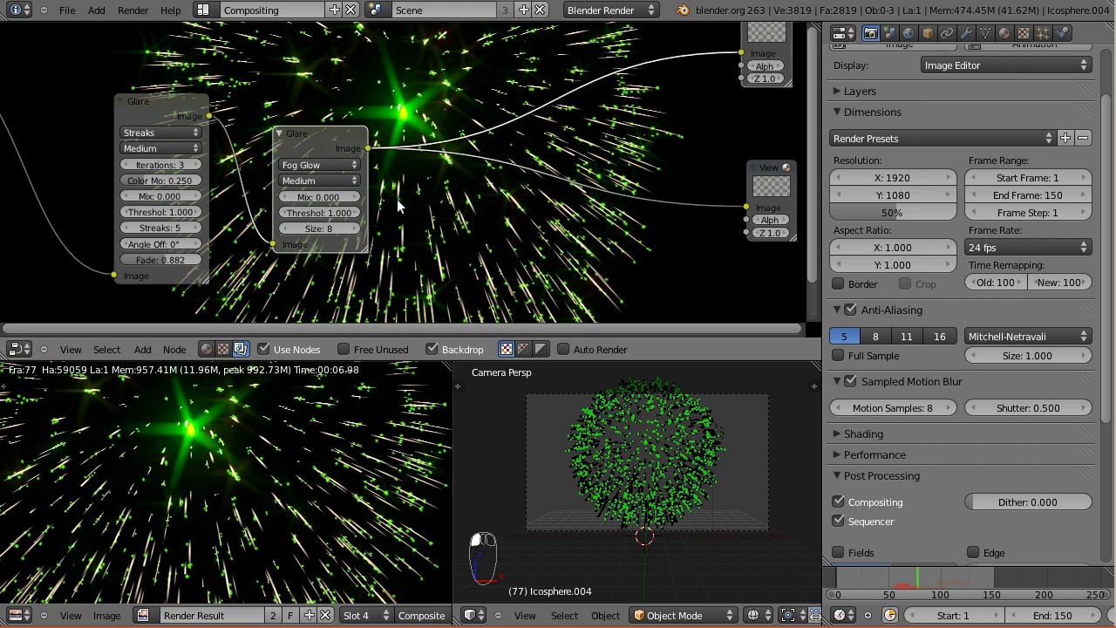
{"action": "scroll", "coordinate": [398, 207], "scroll_direction": "down", "scroll_amount": 2}
{"action": "key", "text": "Home"}
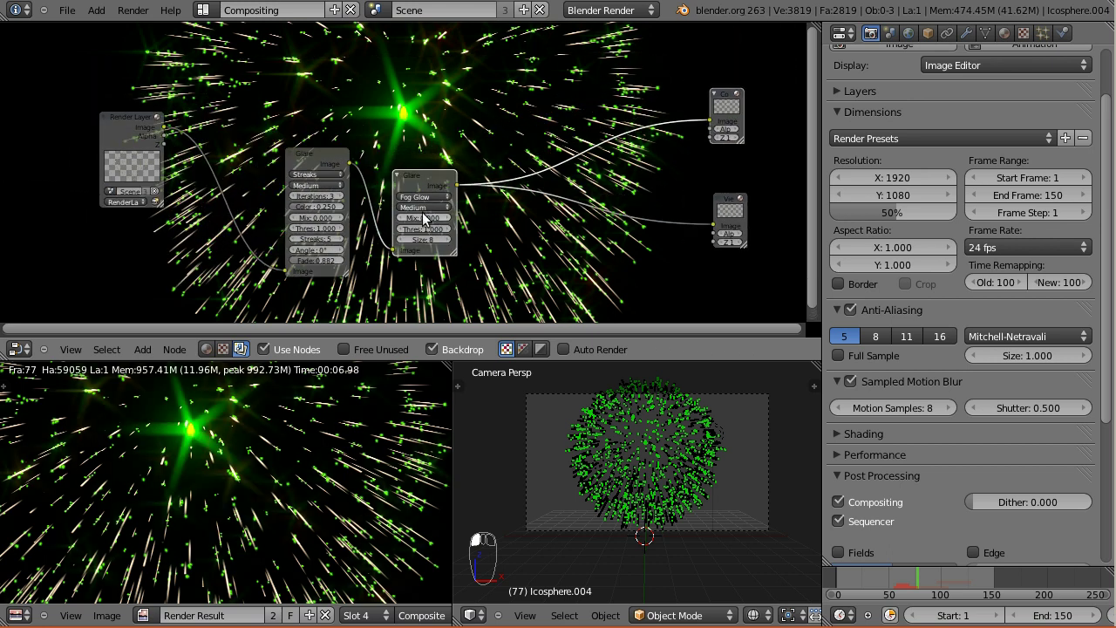
Switch to the Default screen layout and rename the scene as Scene.Spikes
{"action": "left_click", "coordinate": [202, 9]}
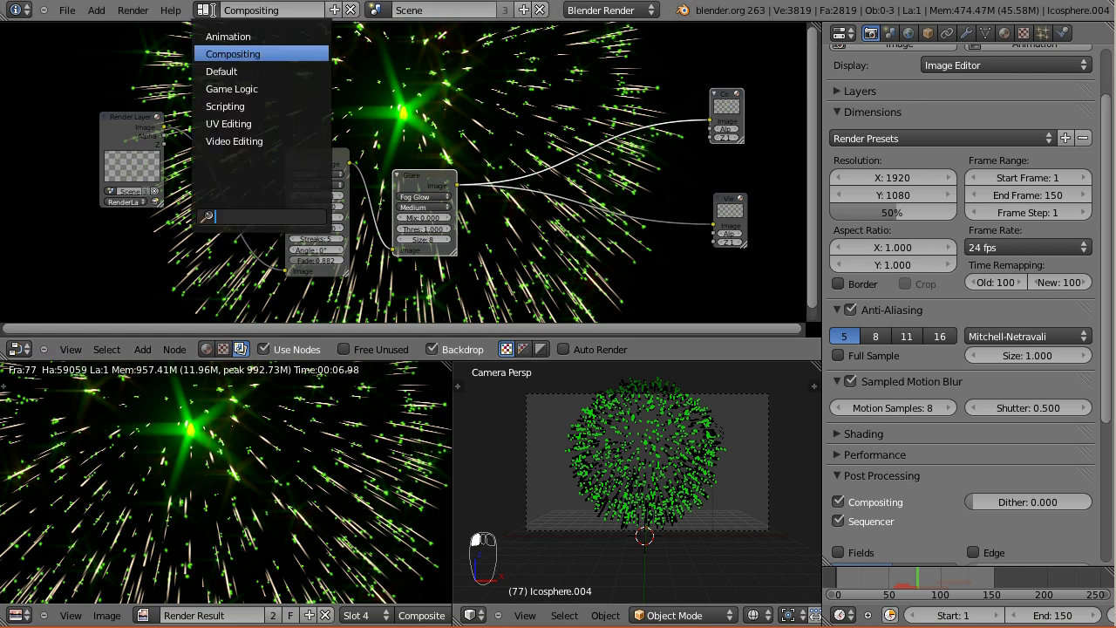
{"action": "left_click", "coordinate": [235, 73]}
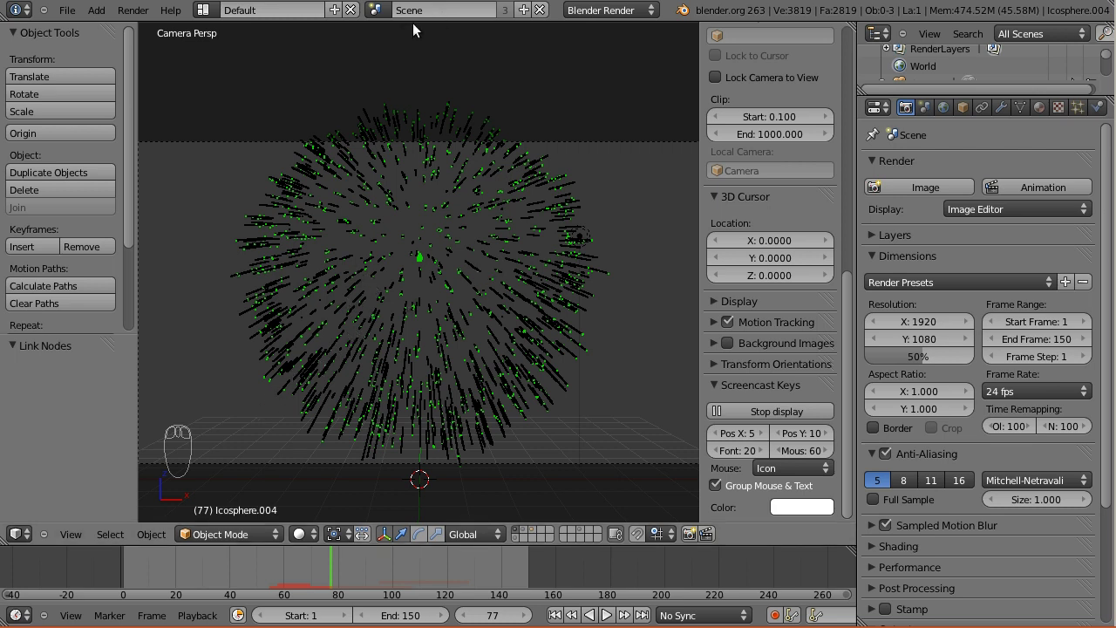
{"action": "left_click", "coordinate": [437, 9]}
{"action": "double_click", "coordinate": [438, 9]}
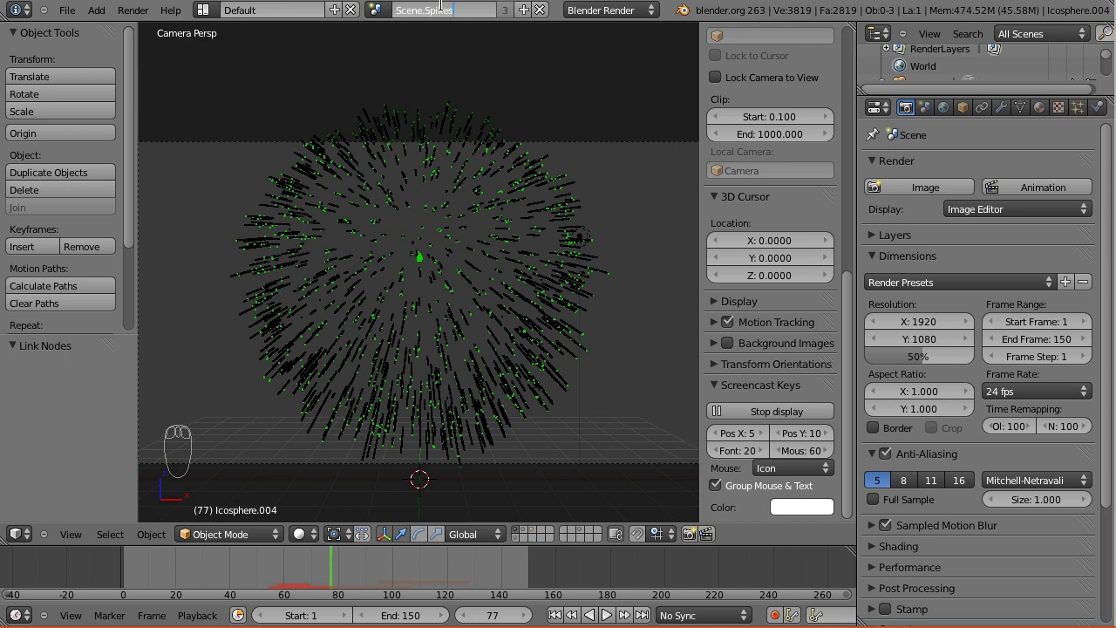
{"action": "key", "text": "Return"}
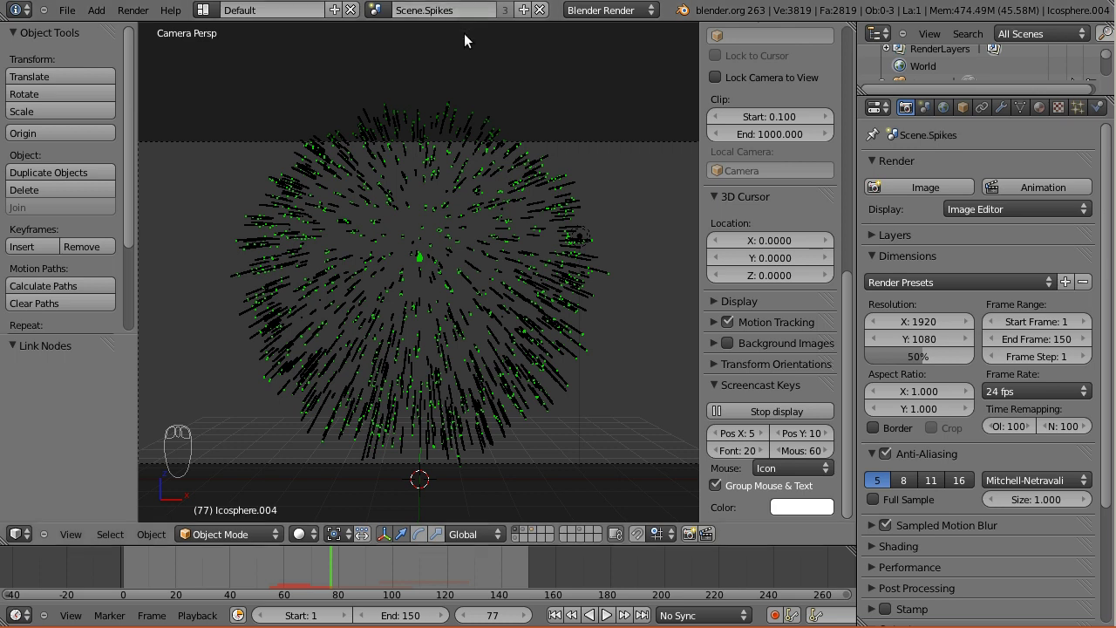
Create a full copy of the scene, show its layer 2, and rename the copy as Scene.Sparks
{"action": "left_click", "coordinate": [524, 10]}
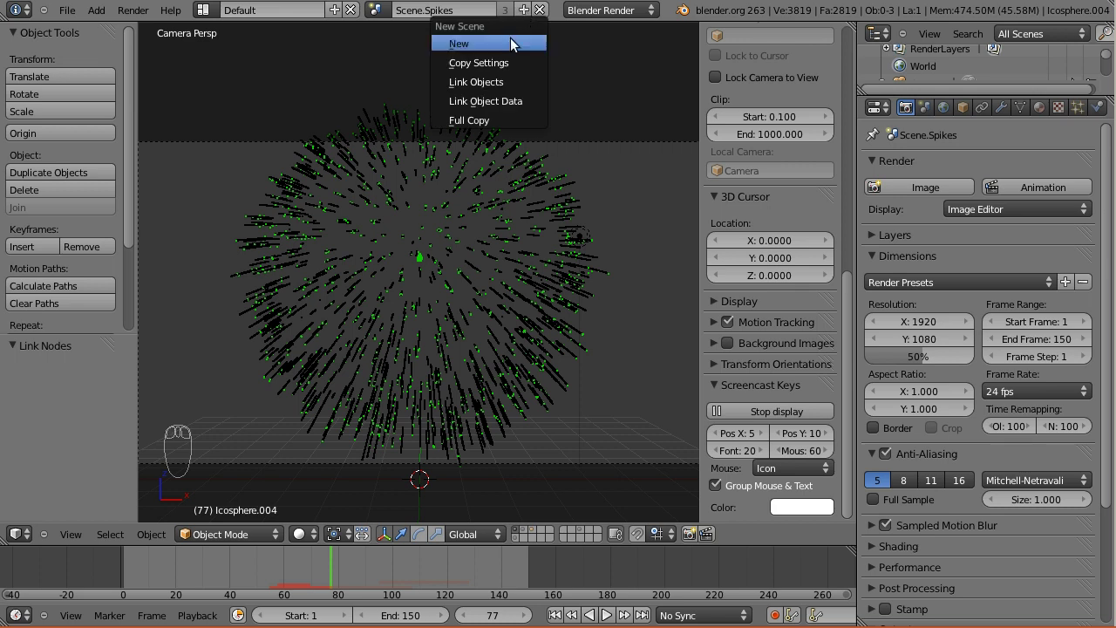
{"action": "left_click", "coordinate": [474, 122]}
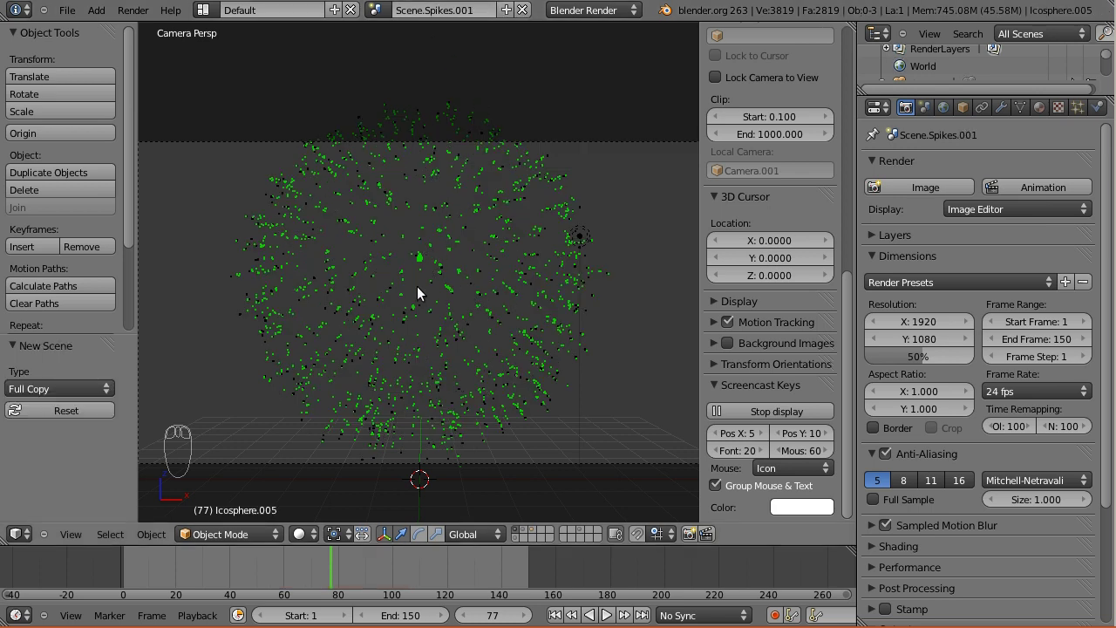
{"action": "left_click", "coordinate": [525, 534]}
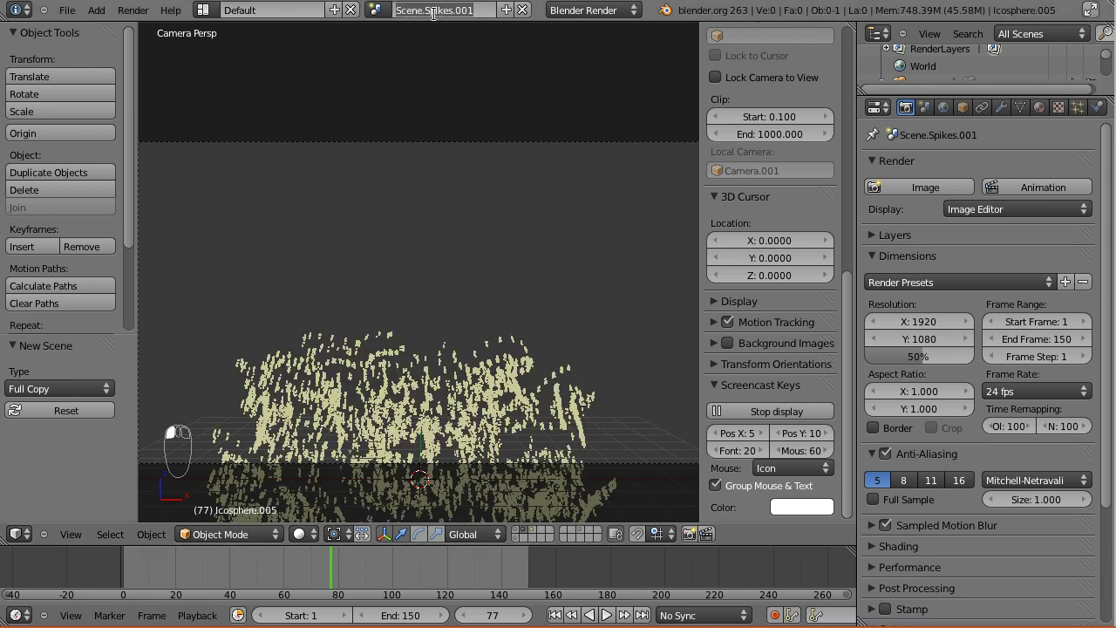
{"action": "left_click_drag", "start_coordinate": [425, 11], "coordinate": [484, 10]}
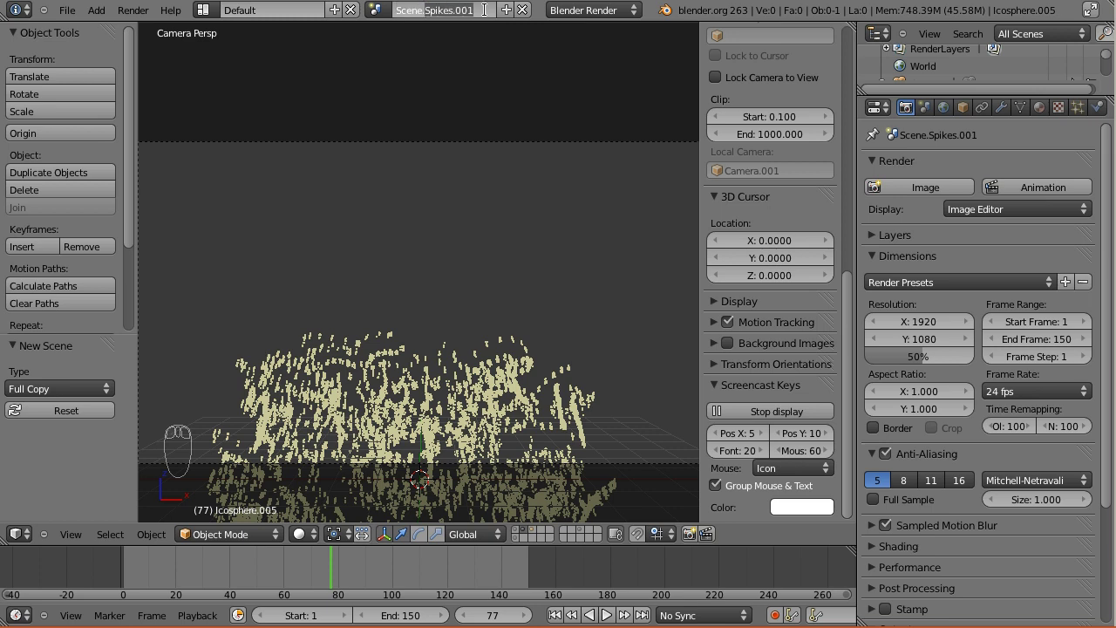
{"action": "type", "text": "Spar"}
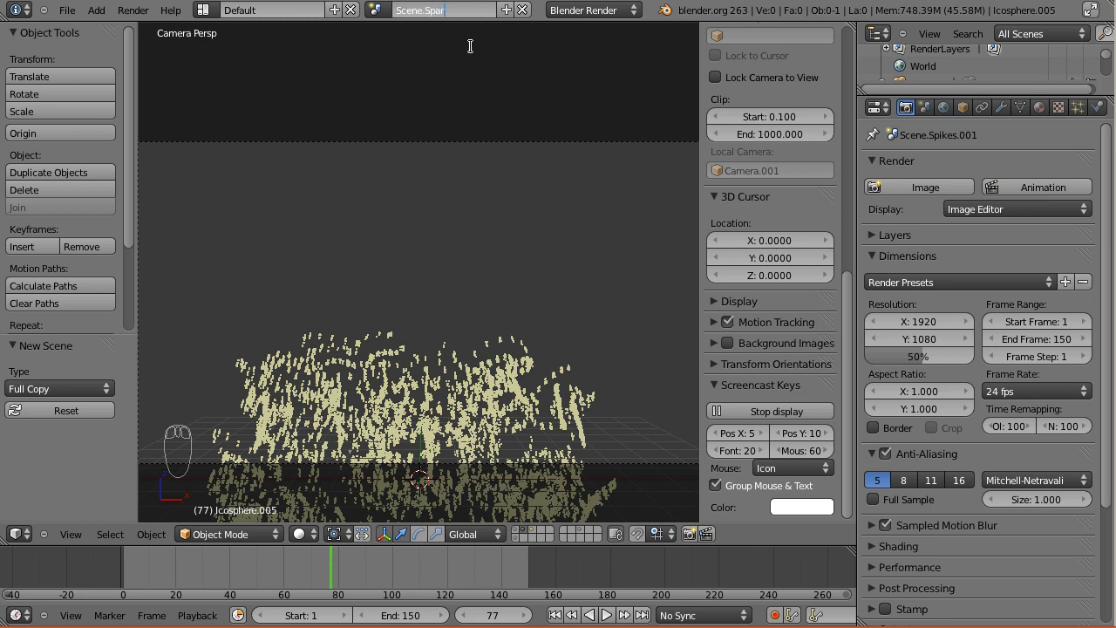
{"action": "type", "text": "ks"}
{"action": "key", "text": "Return"}
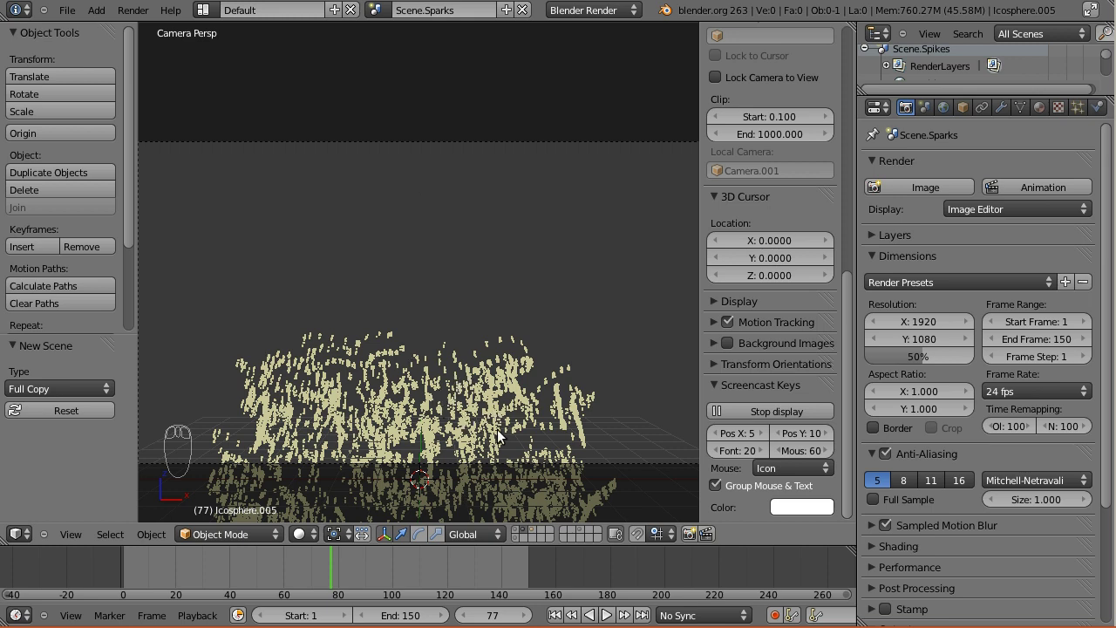
Move the camera from layer 11 to layer 2 in the sparks scene
{"action": "scroll", "coordinate": [462, 463], "scroll_direction": "down", "scroll_amount": 1}
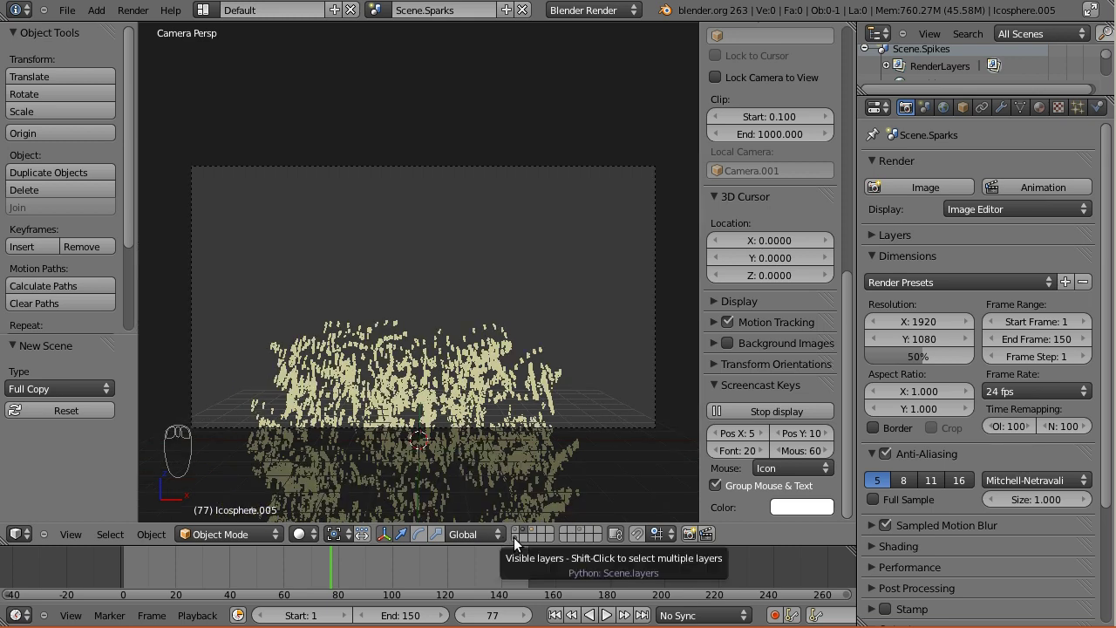
{"action": "left_click", "coordinate": [514, 537]}
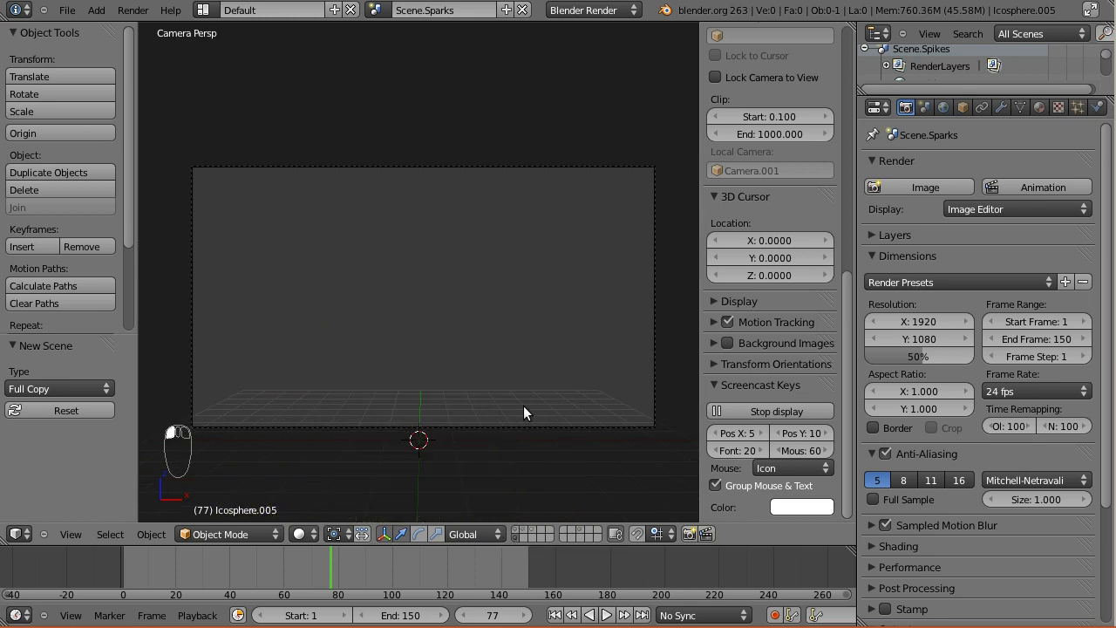
{"action": "right_click", "coordinate": [513, 426]}
{"action": "key", "text": "m"}
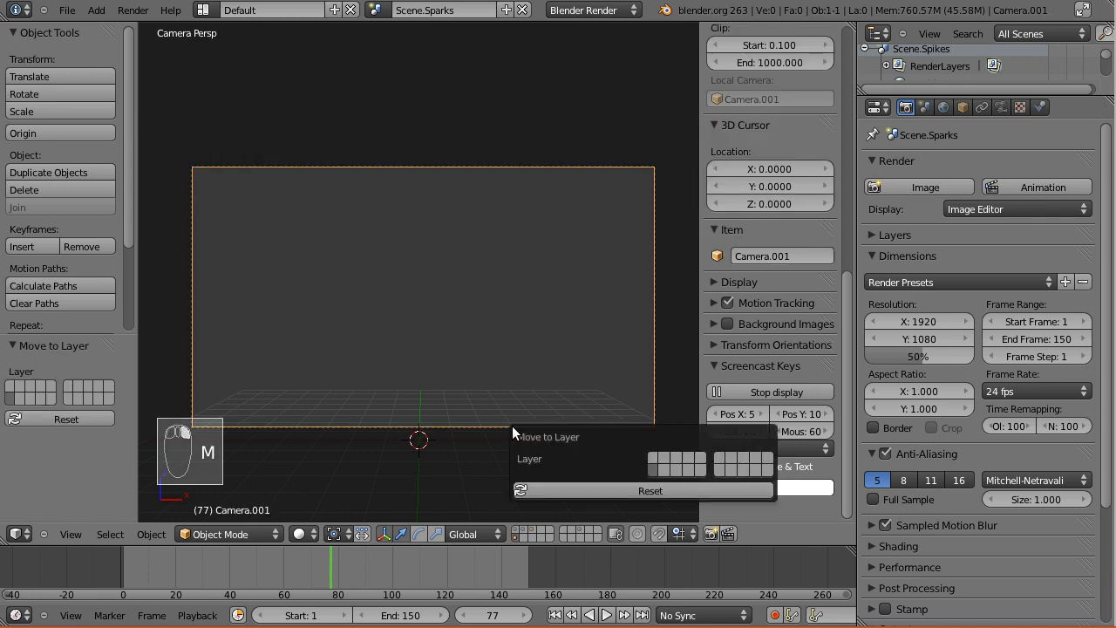
{"action": "key", "text": "2"}
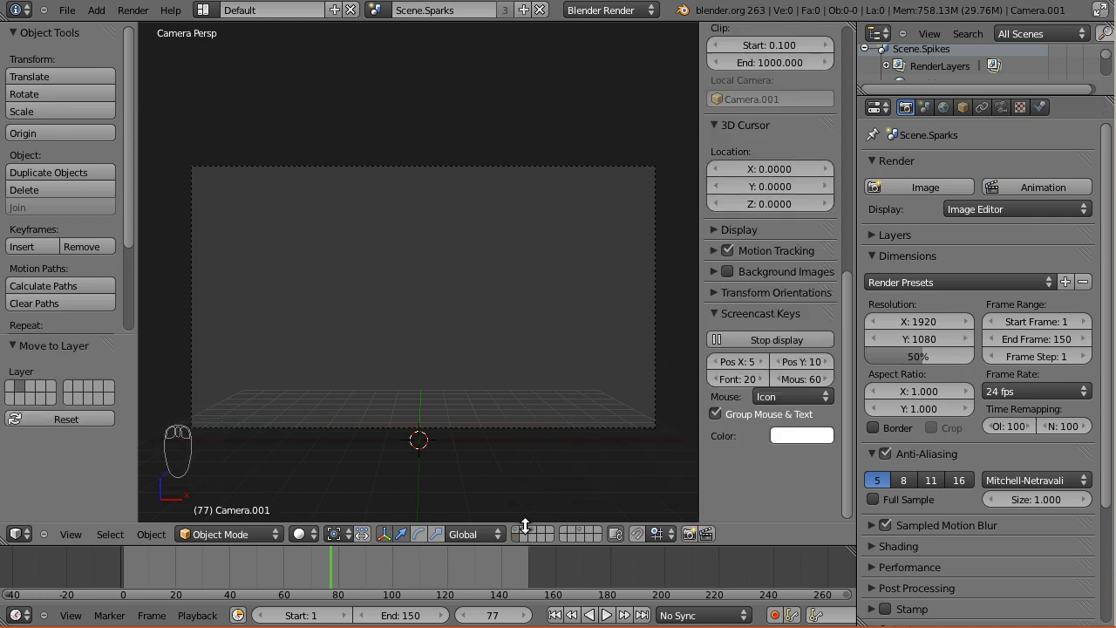
Show layer 2 and play the spark animation from frame 0
{"action": "left_click", "coordinate": [524, 530]}
{"action": "left_click", "coordinate": [104, 568]}
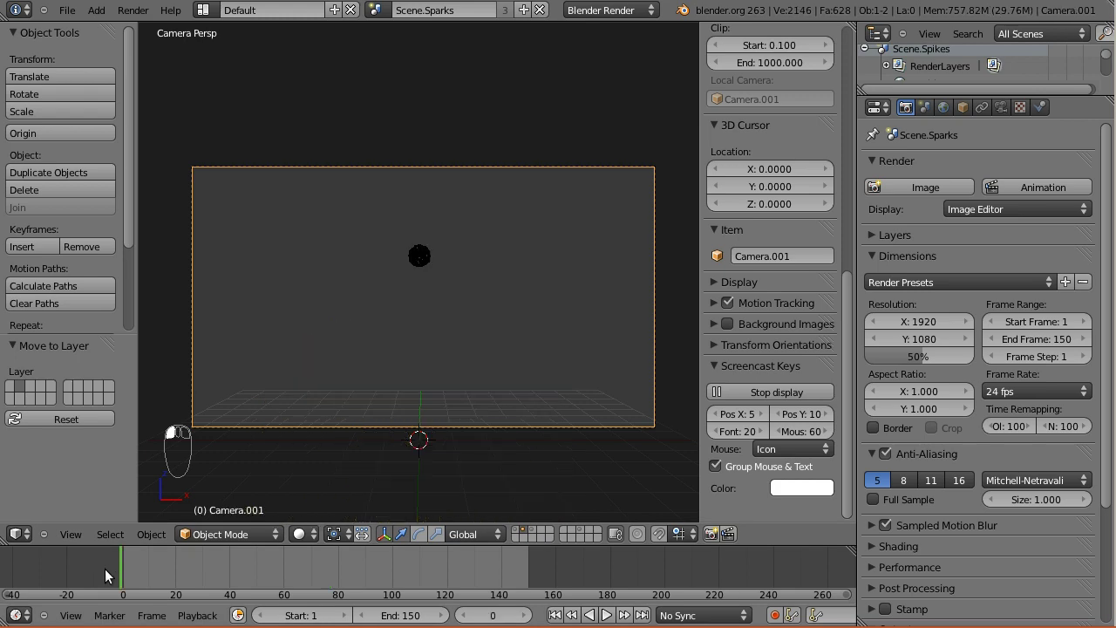
{"action": "key", "text": "alt+a"}
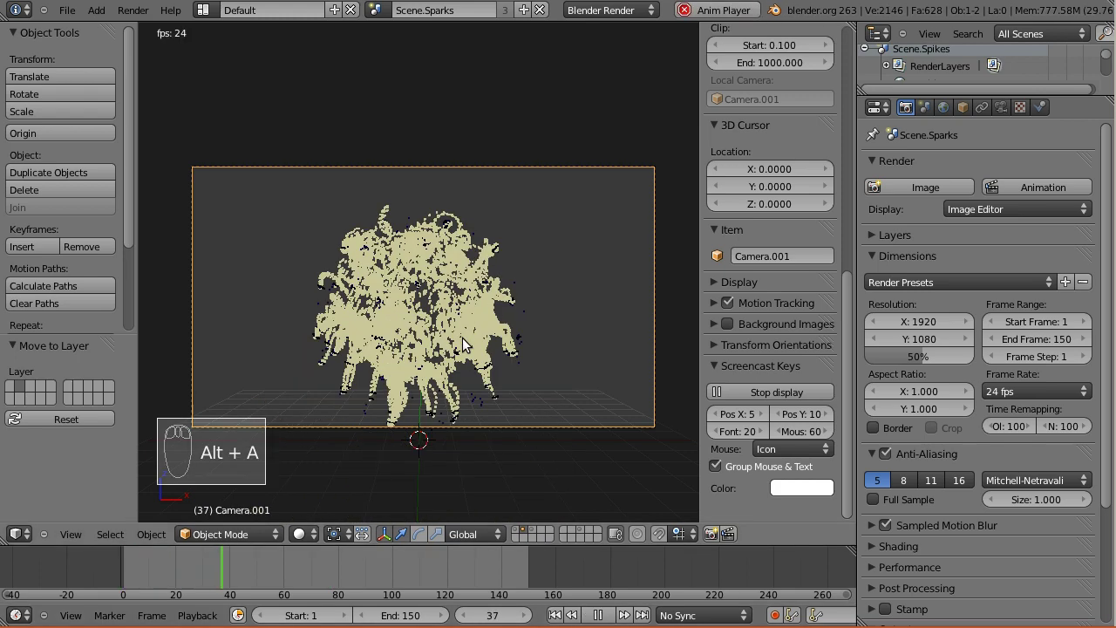
{"action": "key", "text": "alt+a"}
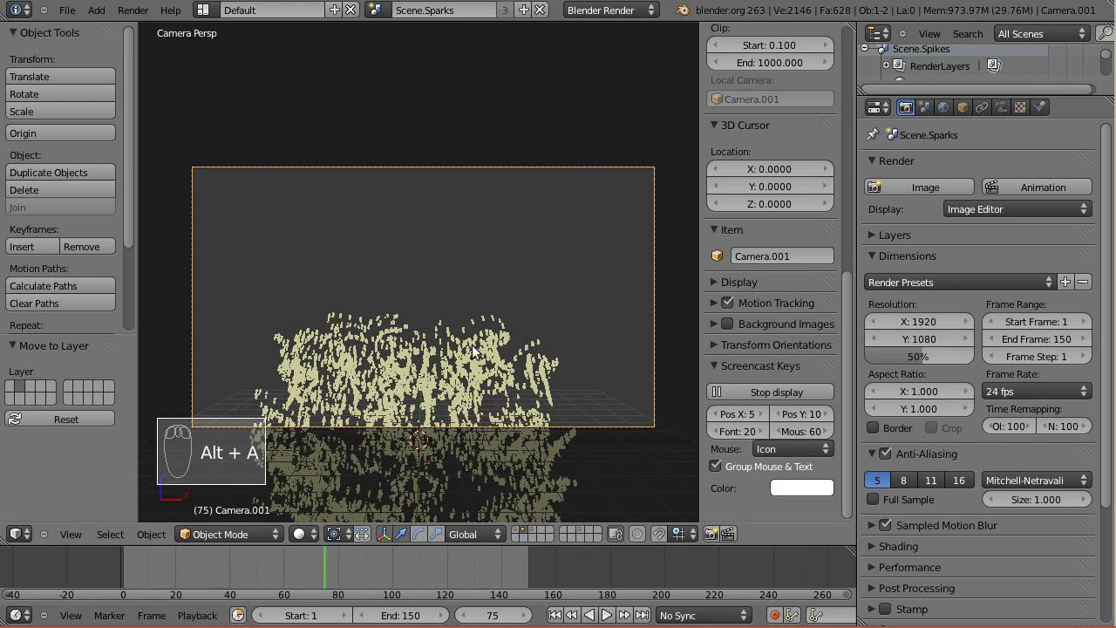
Delete all objects on layer 1 of the sparks scene
{"action": "left_click", "coordinate": [516, 530]}
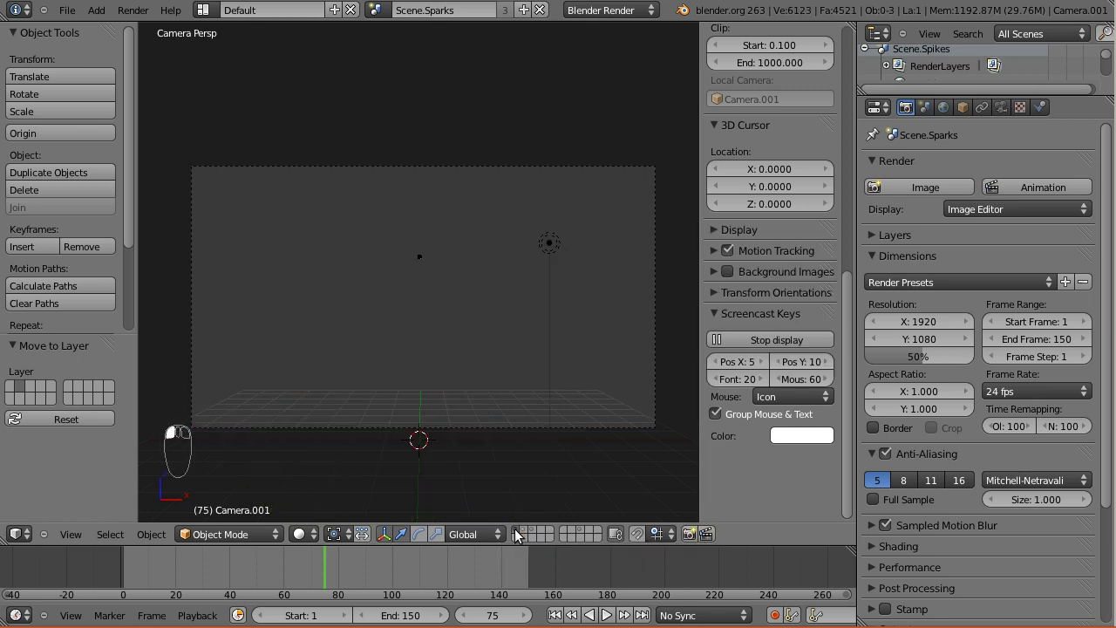
{"action": "key", "text": "a"}
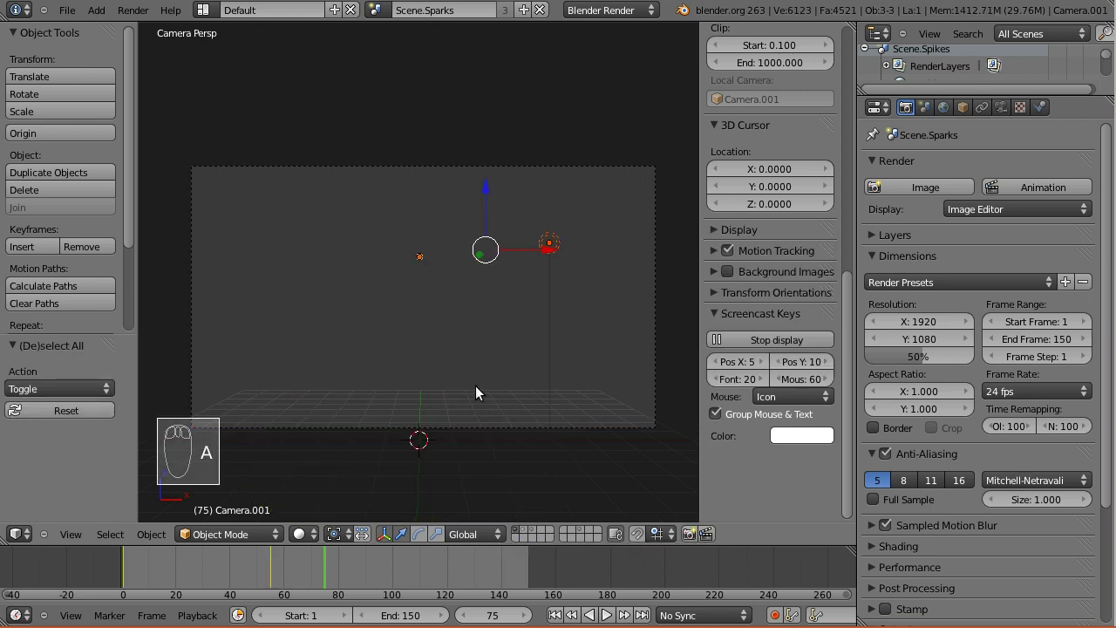
{"action": "key", "text": "x"}
{"action": "left_click", "coordinate": [476, 385]}
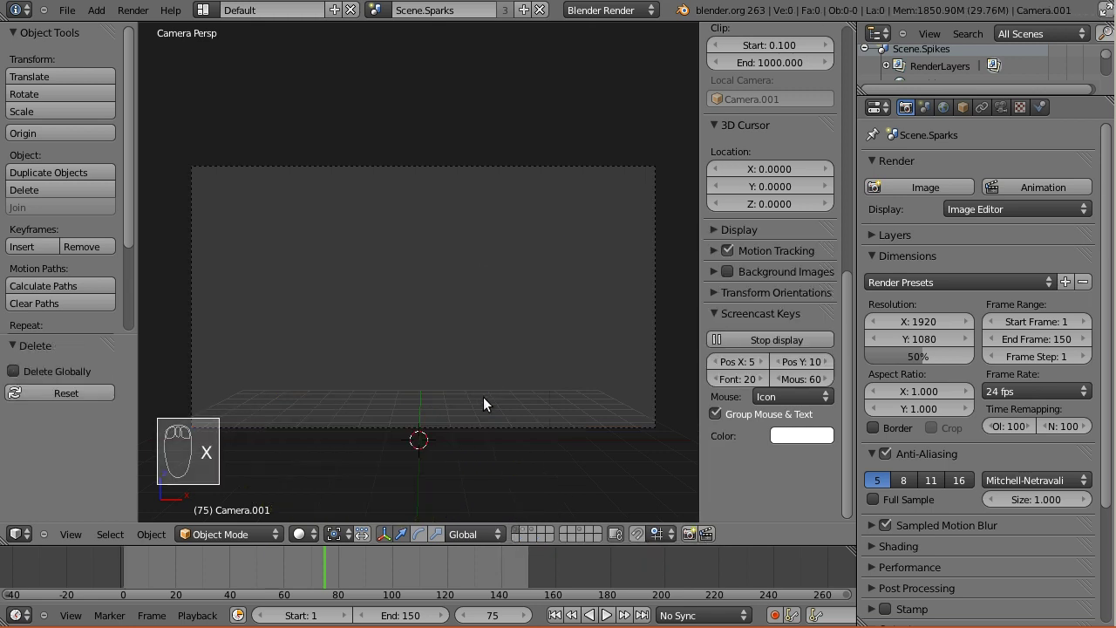
Delete all objects on layers 3 and 8 and make layer 2 the visible layer
{"action": "left_click", "coordinate": [531, 528]}
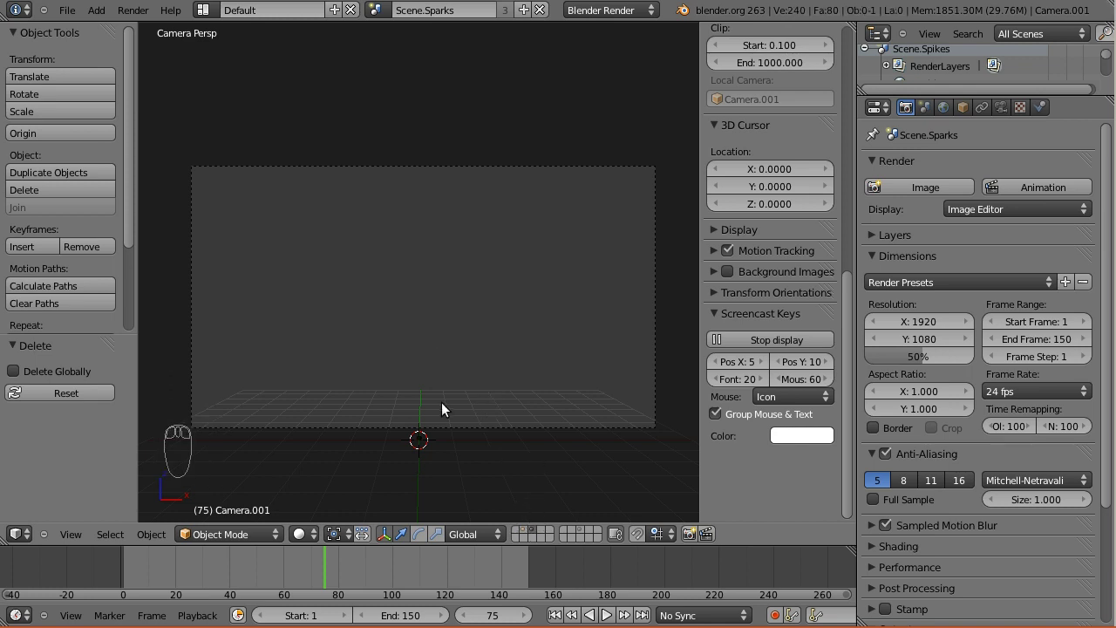
{"action": "key", "text": "a"}
{"action": "key", "text": "x"}
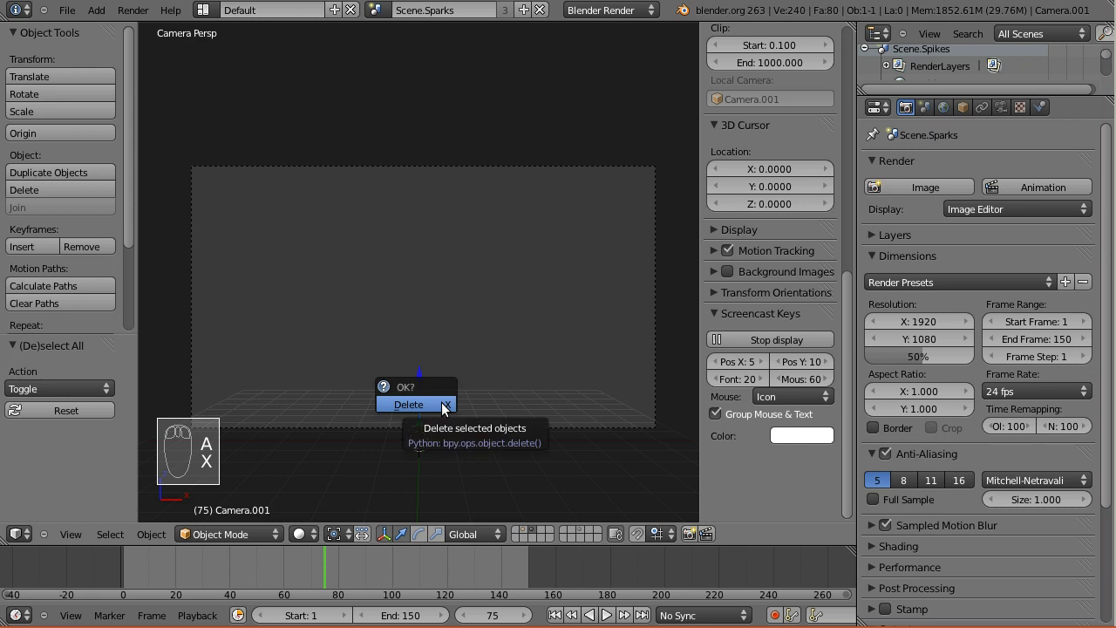
{"action": "left_click", "coordinate": [442, 402]}
{"action": "left_click", "coordinate": [579, 528]}
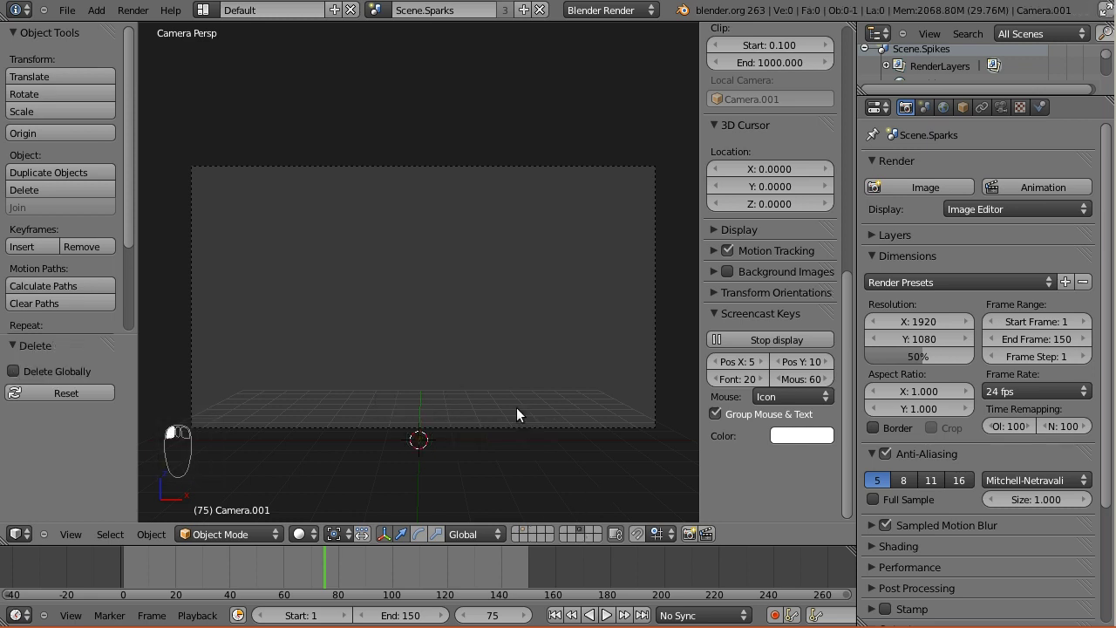
{"action": "key", "text": "a"}
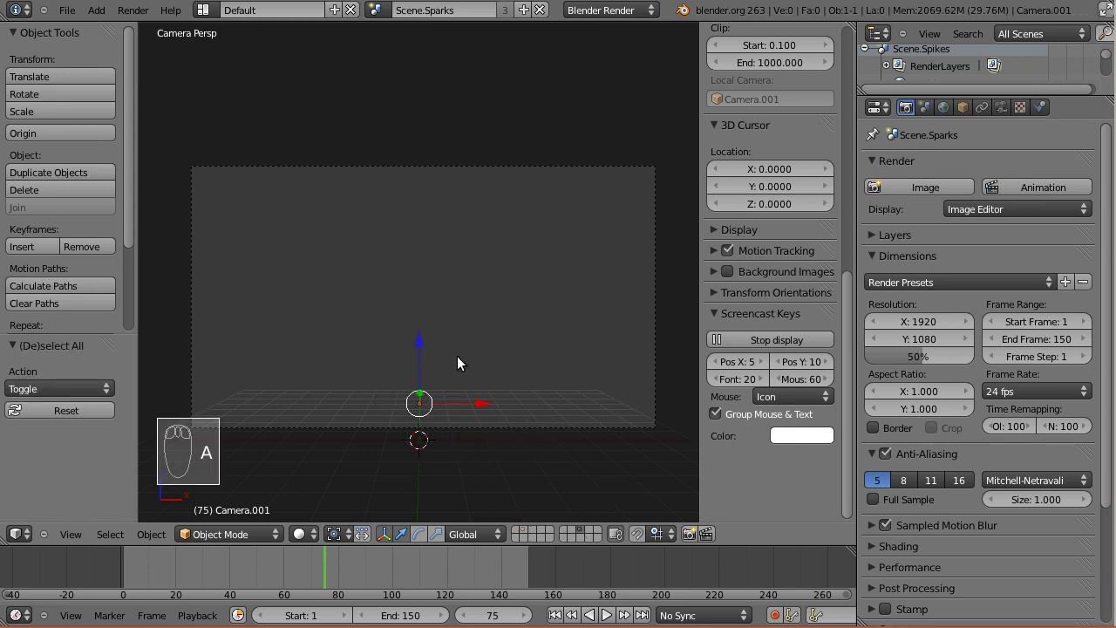
{"action": "key", "text": "x"}
{"action": "left_click", "coordinate": [459, 359]}
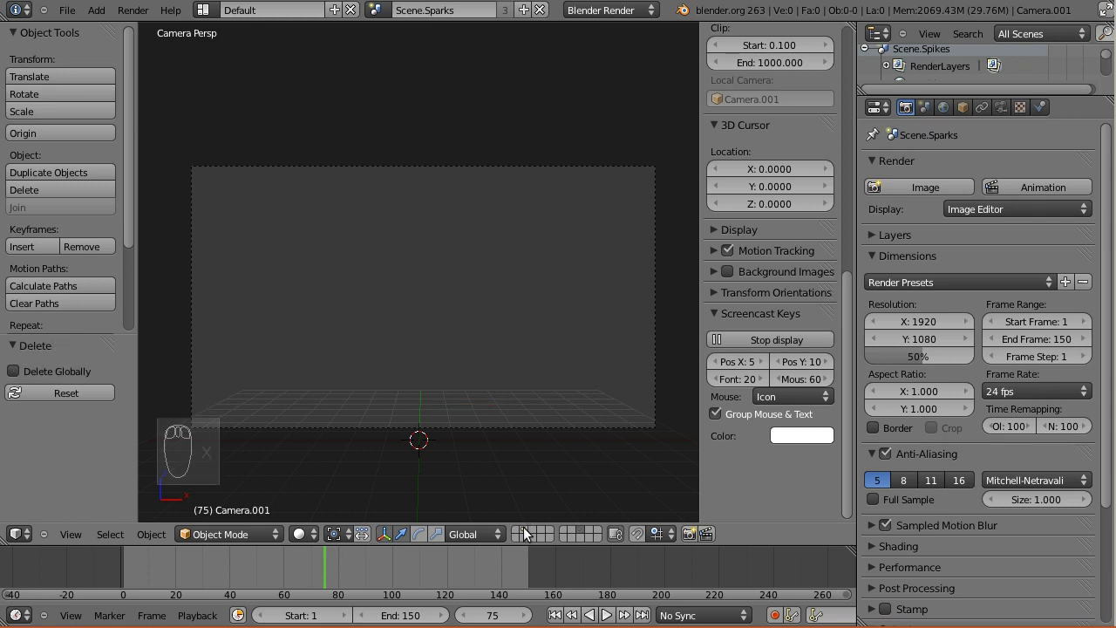
{"action": "left_click", "coordinate": [525, 533]}
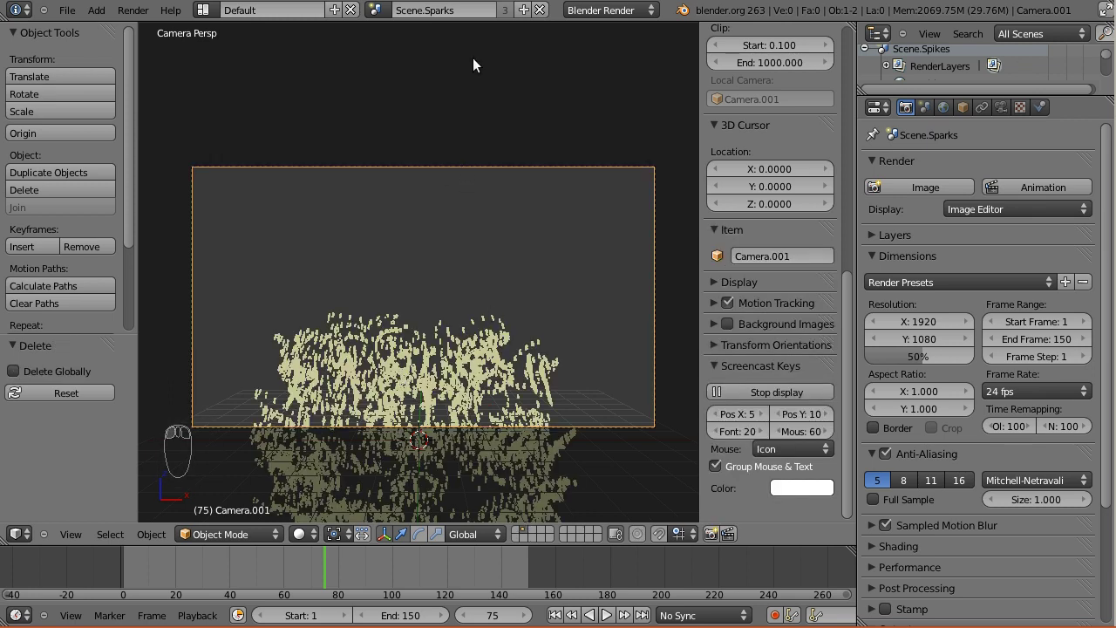
Switch to Scene.Spikes and create a full copy of it as a new scene
{"action": "left_click", "coordinate": [374, 10]}
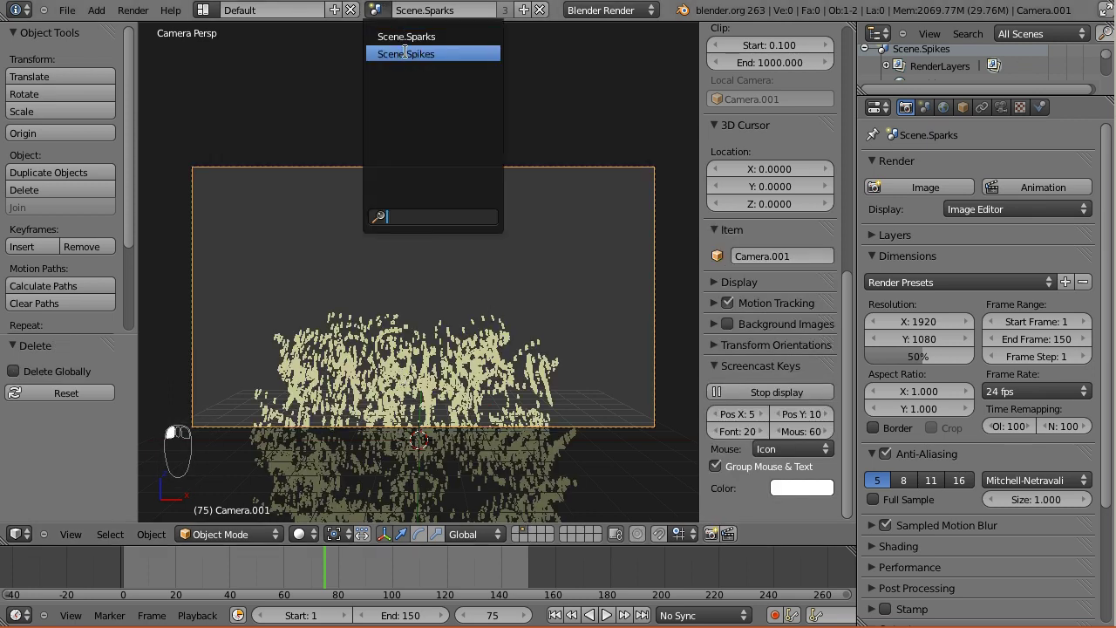
{"action": "left_click", "coordinate": [412, 50]}
{"action": "left_click", "coordinate": [524, 10]}
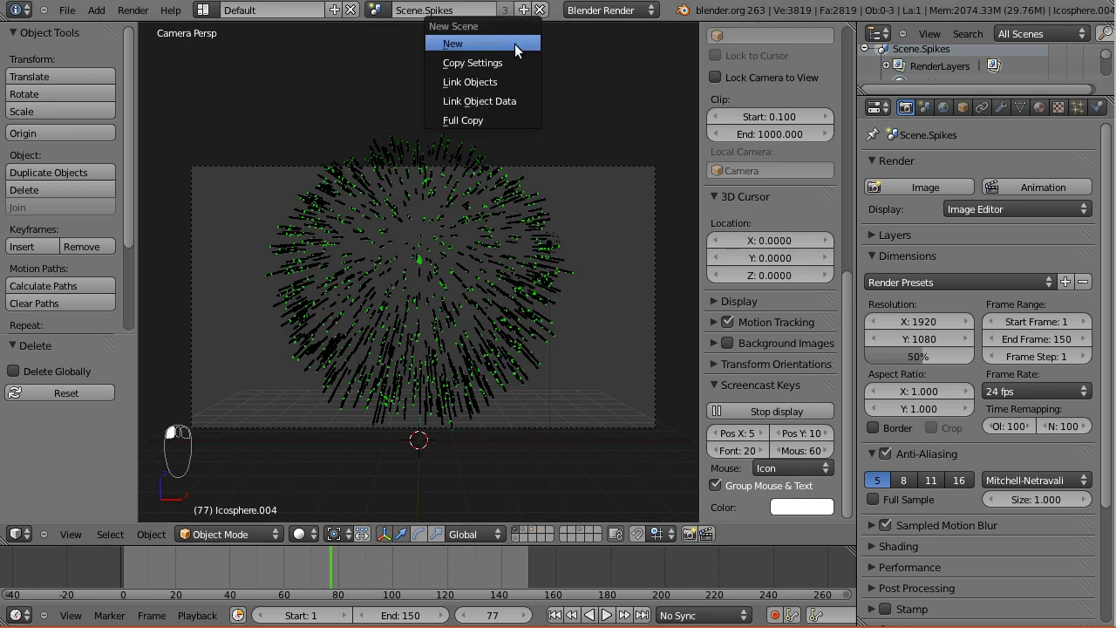
{"action": "left_click", "coordinate": [480, 115]}
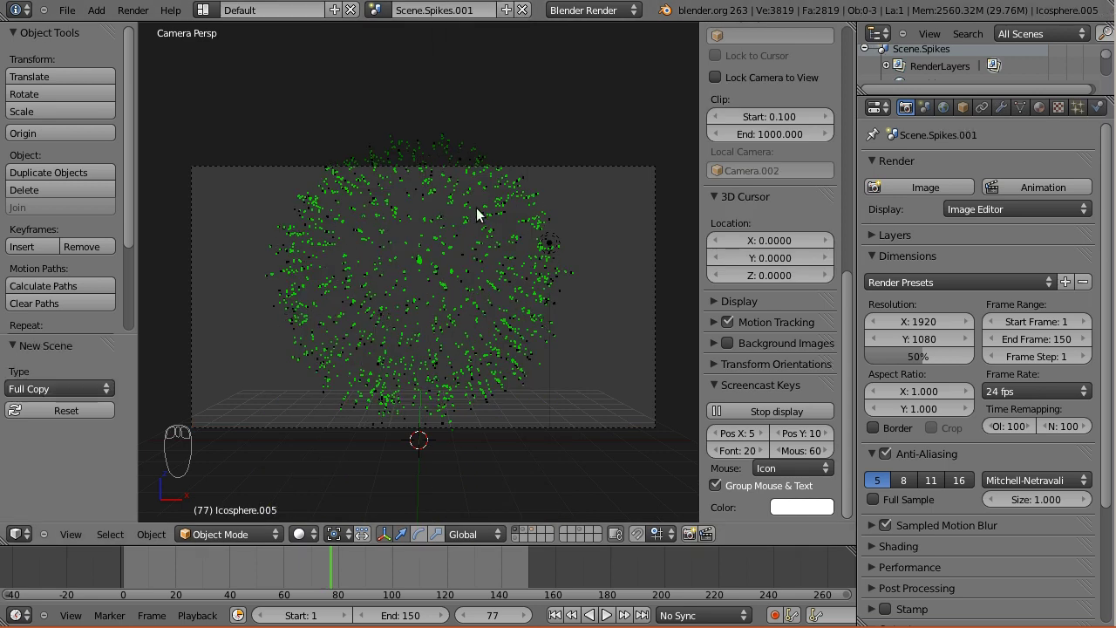
Show only the layer with the delayed burst emitter and play its animation from frame 0
{"action": "left_click", "coordinate": [540, 533]}
{"action": "left_click", "coordinate": [121, 598]}
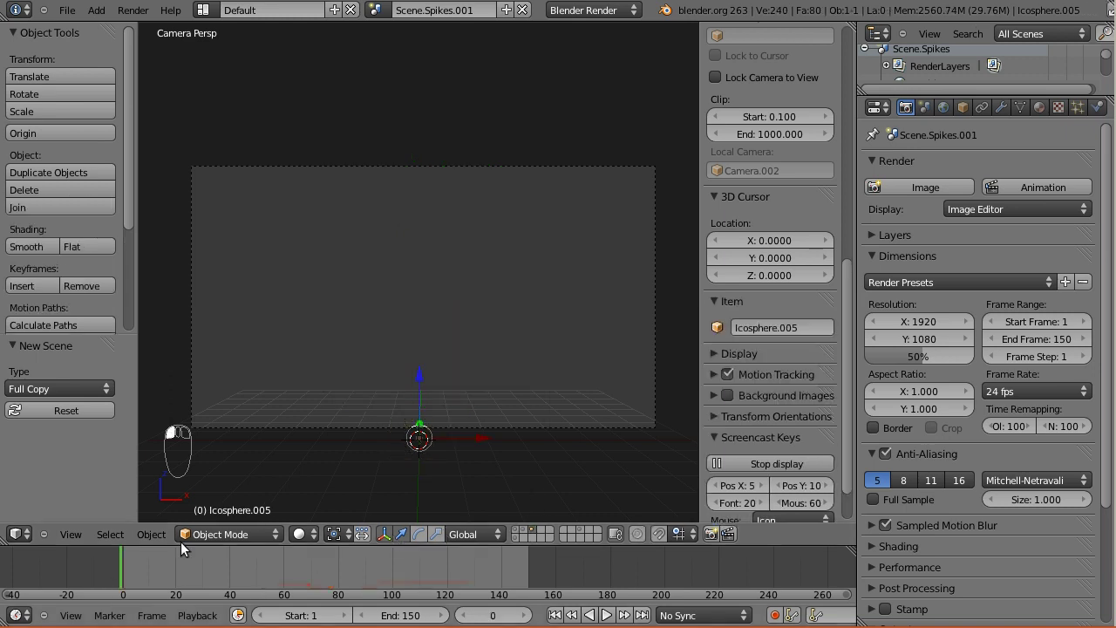
{"action": "key", "text": "alt+a"}
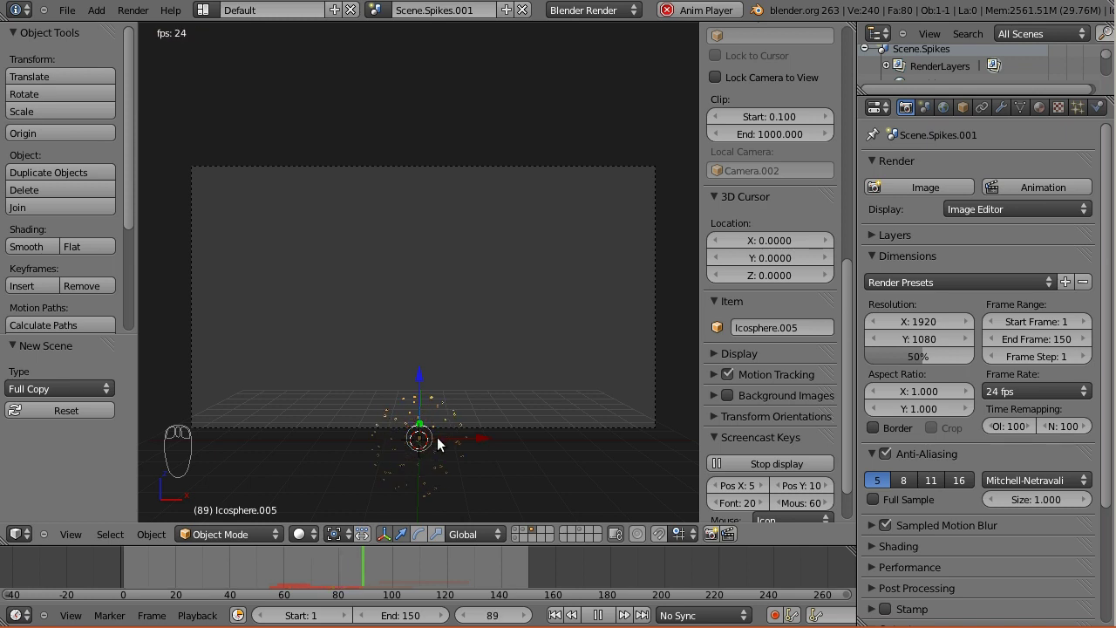
{"action": "key", "text": "alt+a"}
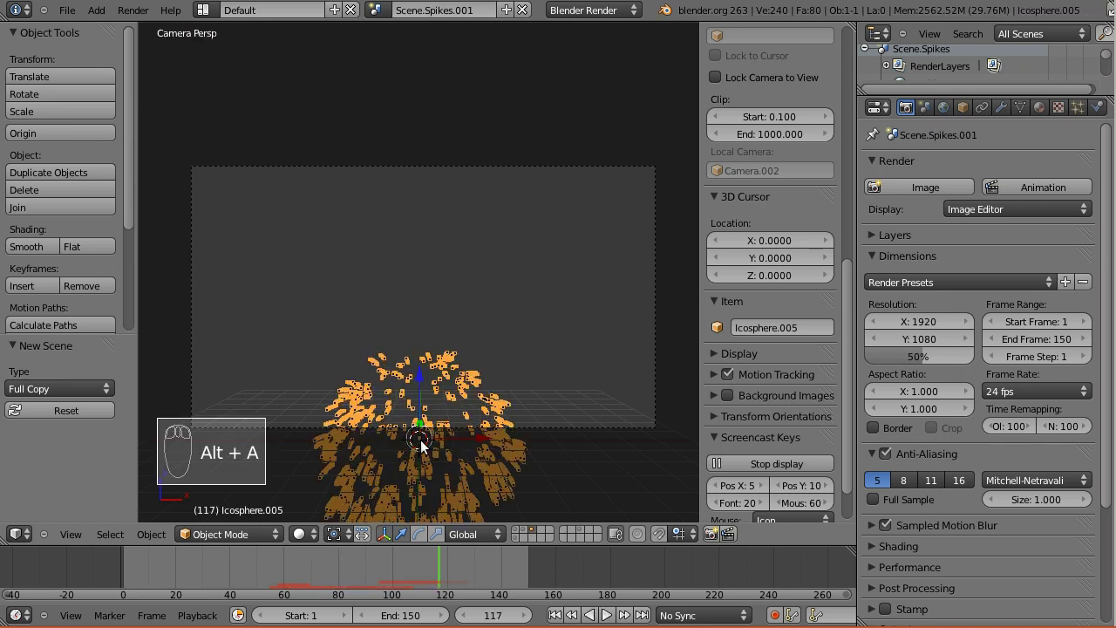
Move the delayed burst emitter up about 5.47 units along Z and play the animation to check its framing
{"action": "key", "text": "g"}
{"action": "key", "text": "z"}
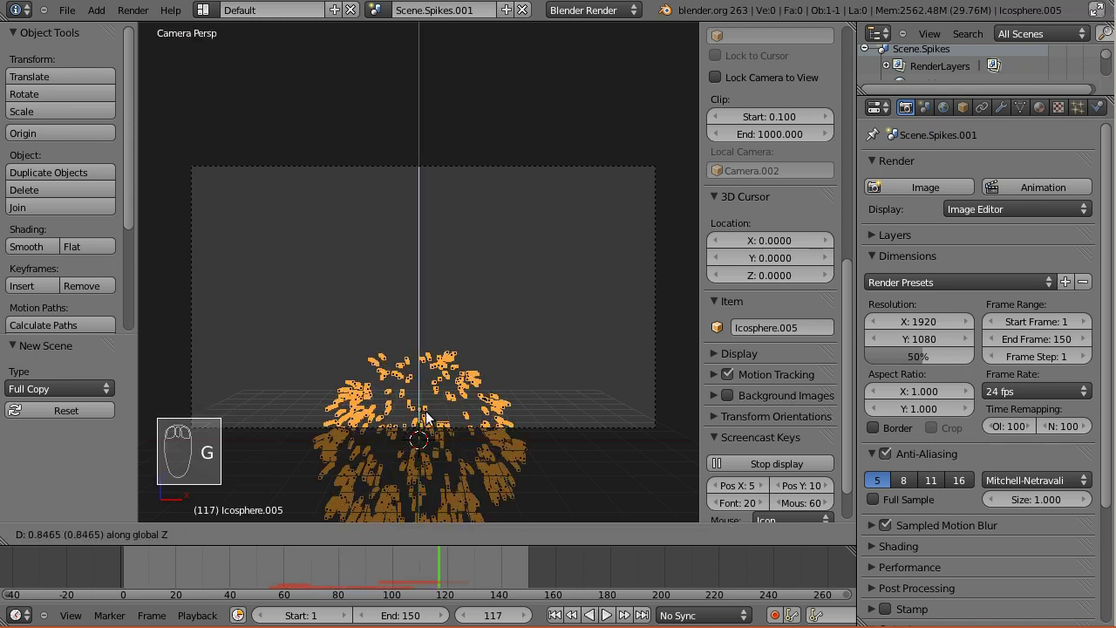
{"action": "left_click", "coordinate": [432, 266]}
{"action": "left_click", "coordinate": [248, 561]}
{"action": "key", "text": "alt+a"}
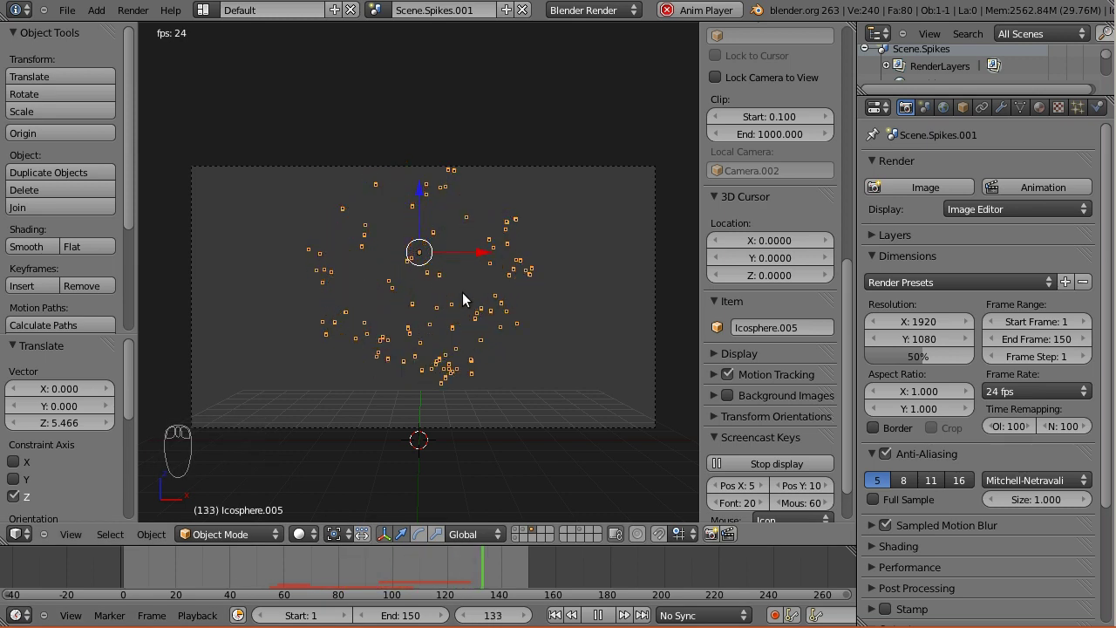
{"action": "key", "text": "alt+a"}
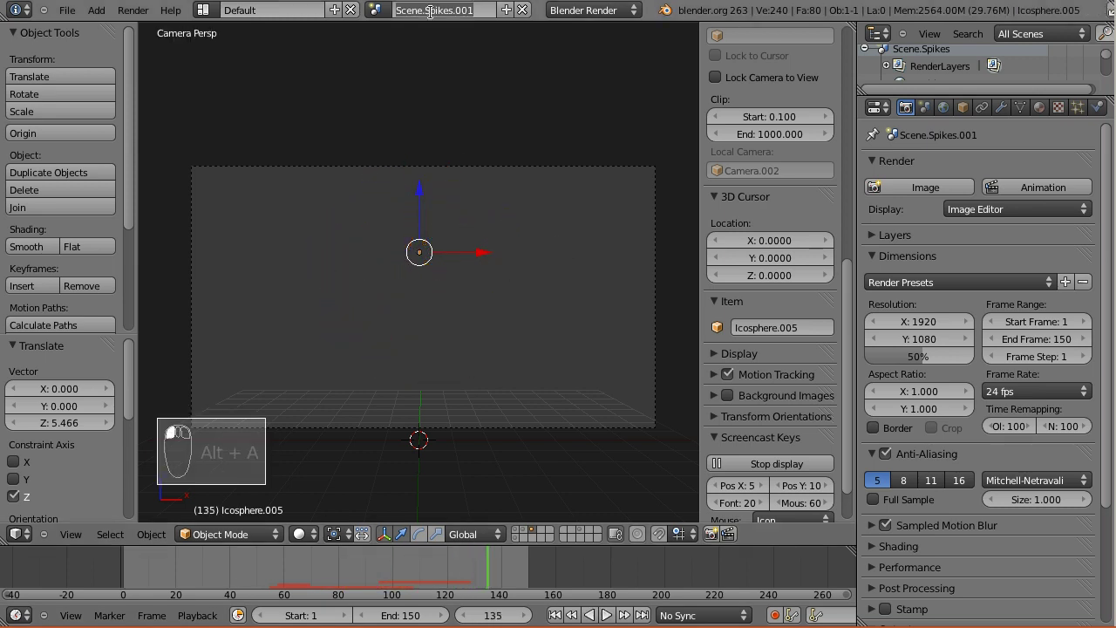
Rename the copied scene to Scene.Delay
{"action": "left_click", "coordinate": [486, 10]}
{"action": "key", "text": "BackSpace"}
{"action": "key", "text": "BackSpace"}
{"action": "key", "text": "BackSpace"}
{"action": "key", "text": "BackSpace"}
{"action": "key", "text": "BackSpace"}
{"action": "key", "text": "BackSpace"}
{"action": "key", "text": "BackSpace"}
{"action": "key", "text": "BackSpace"}
{"action": "key", "text": "BackSpace"}
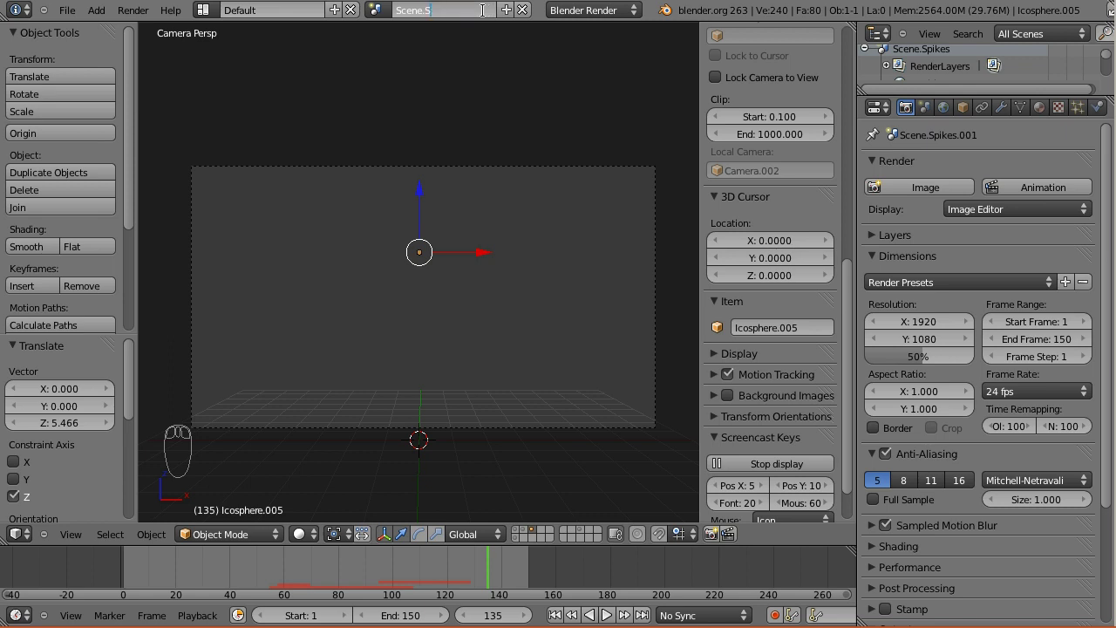
{"action": "type", "text": "y"}
{"action": "key", "text": "Return"}
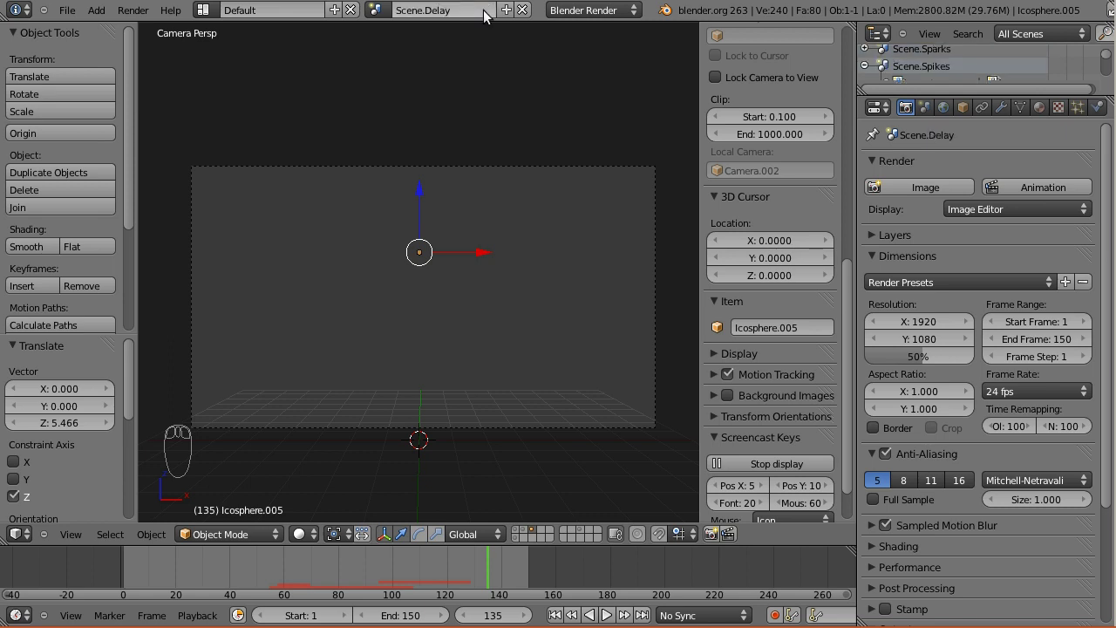
Return to Scene.Spikes and create another full copy of it as a new scene
{"action": "left_click", "coordinate": [378, 9]}
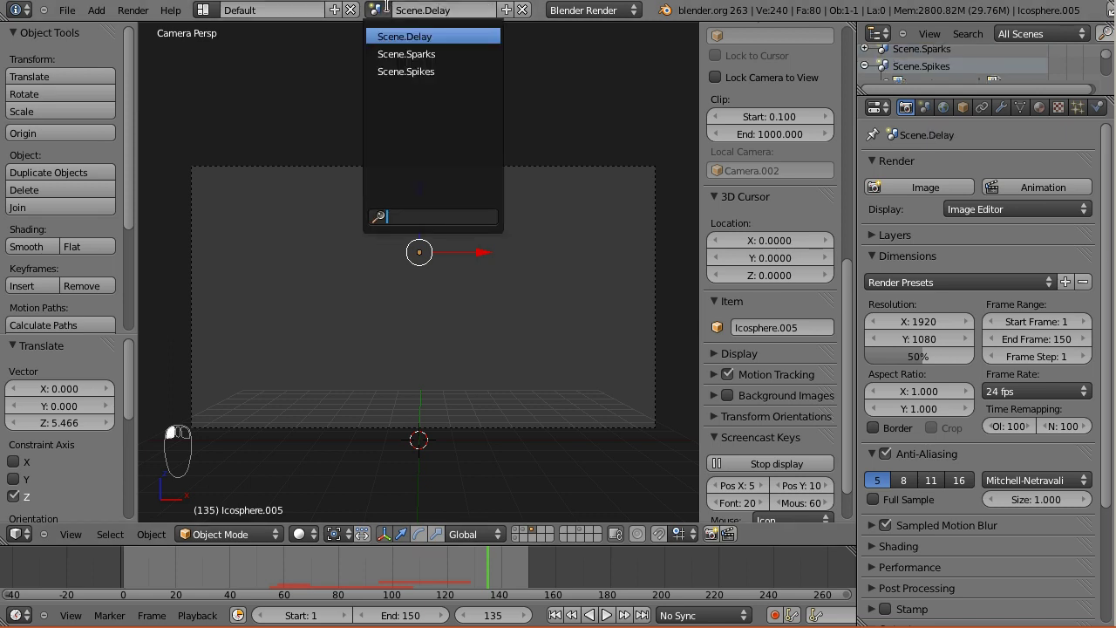
{"action": "left_click", "coordinate": [391, 33]}
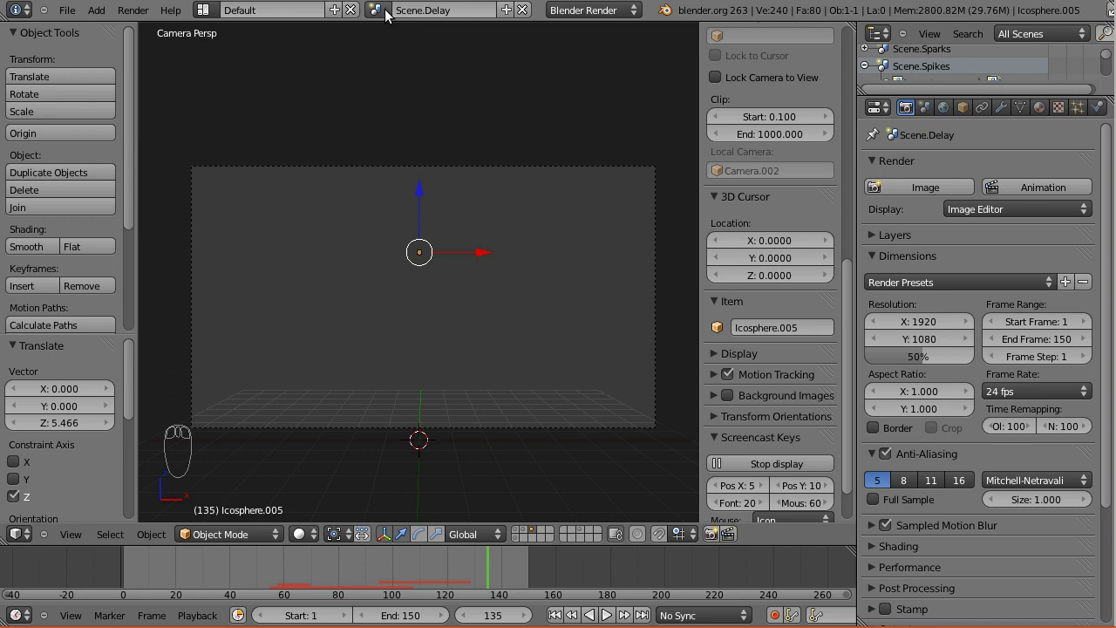
{"action": "left_click", "coordinate": [385, 12]}
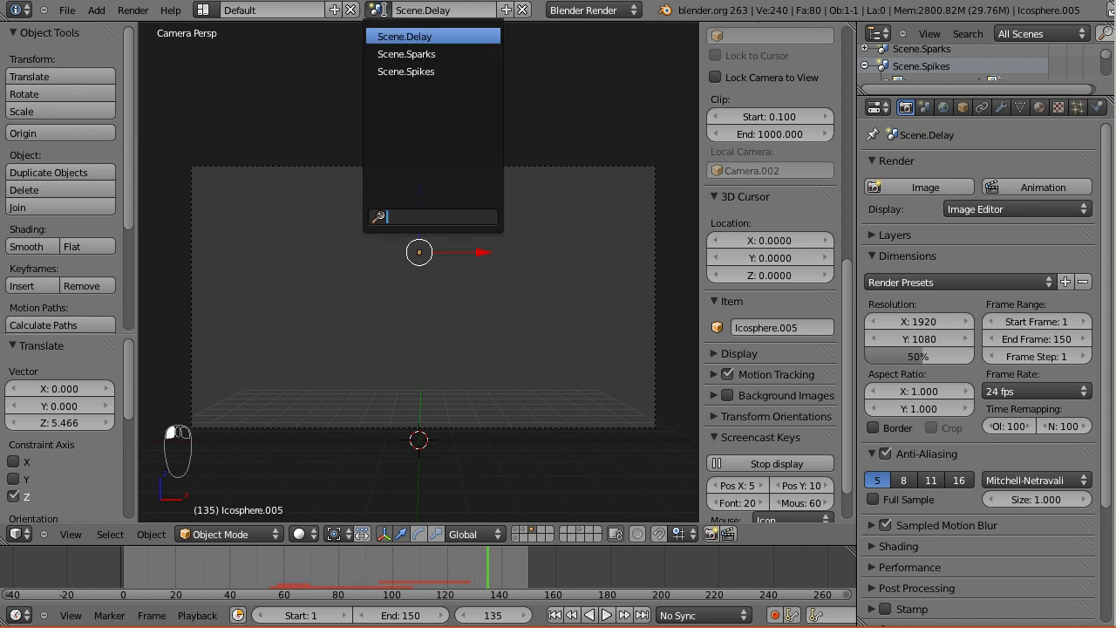
{"action": "left_click", "coordinate": [397, 75]}
{"action": "left_click", "coordinate": [524, 11]}
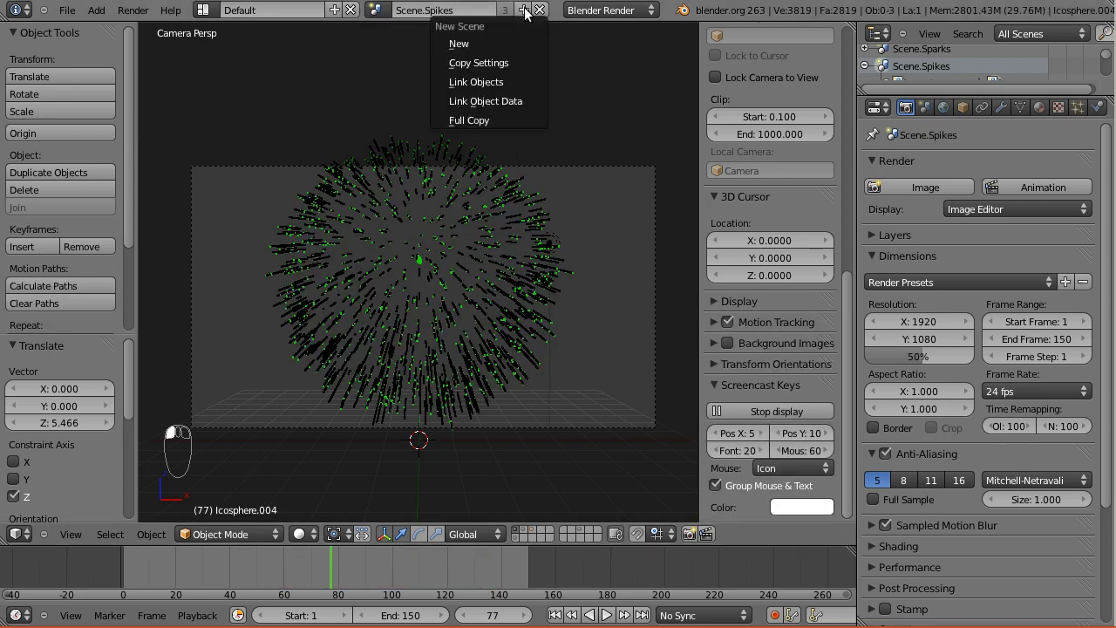
{"action": "left_click", "coordinate": [474, 120]}
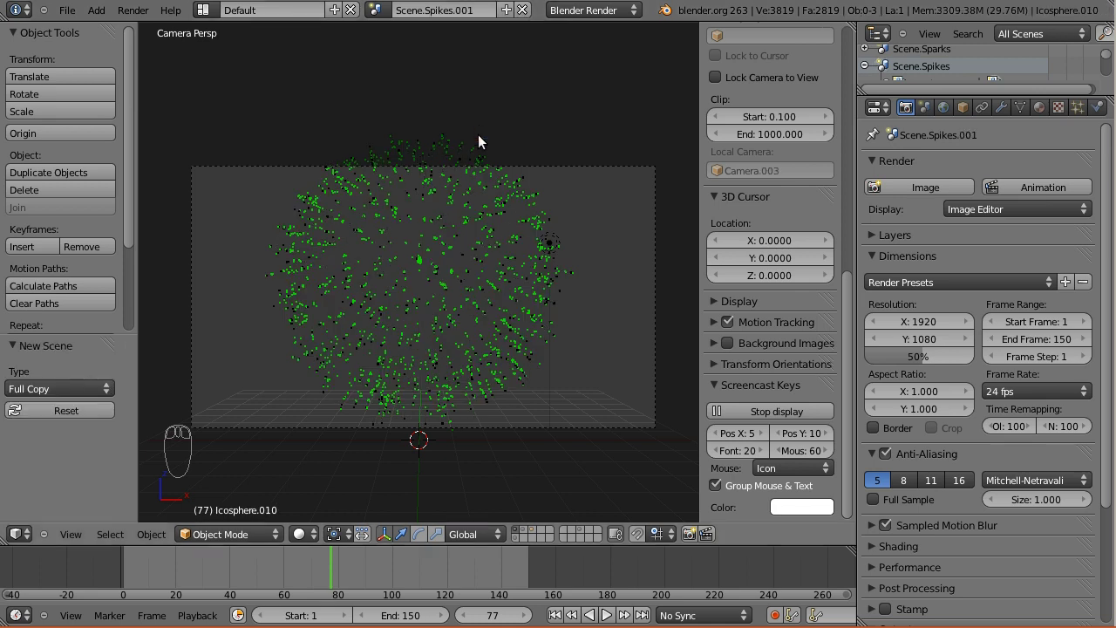
Show layer 8 with the smiley emitter and play its particle animation from near the start
{"action": "left_click", "coordinate": [580, 531]}
{"action": "left_click", "coordinate": [157, 576]}
{"action": "key", "text": "alt+a"}
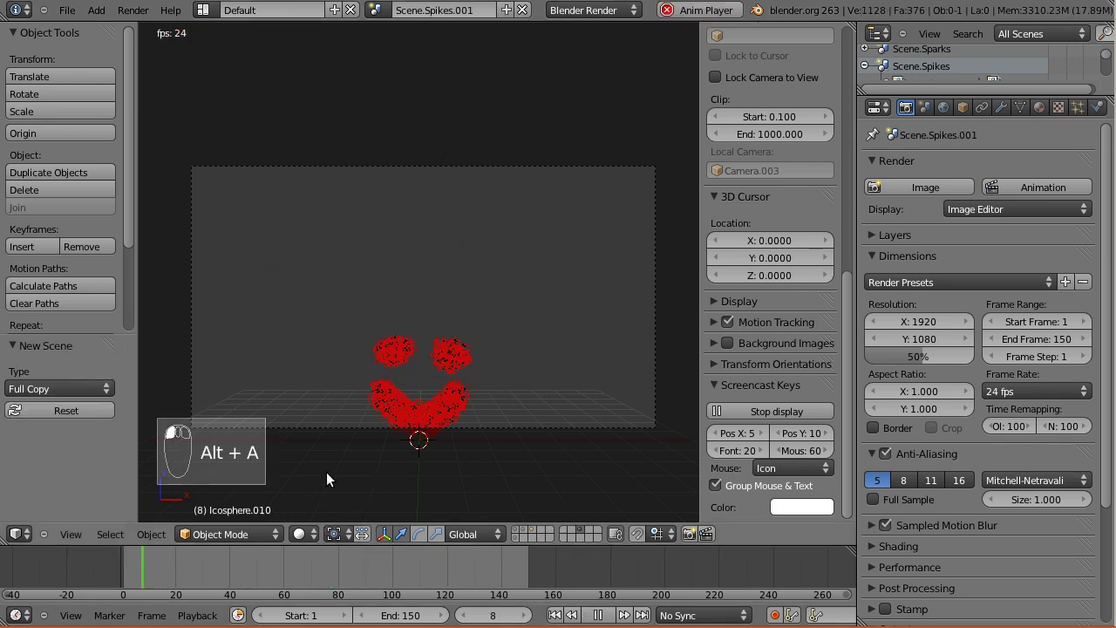
{"action": "key", "text": "alt+a"}
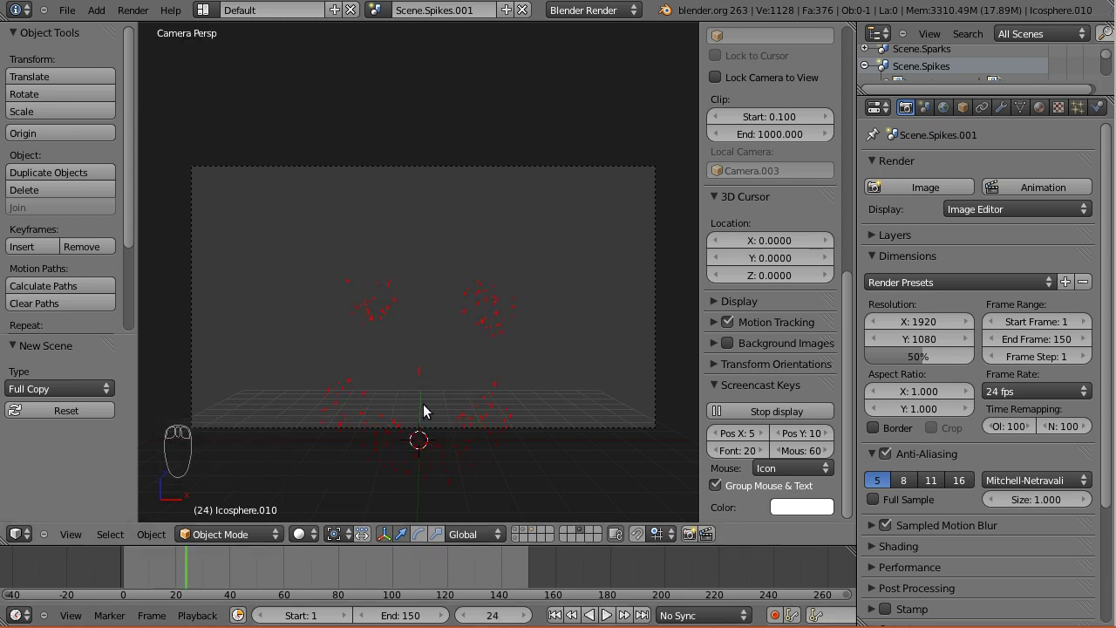
Return to frame 0 and move the smiley emitter up about 3.39 units along Z
{"action": "left_click", "coordinate": [122, 576]}
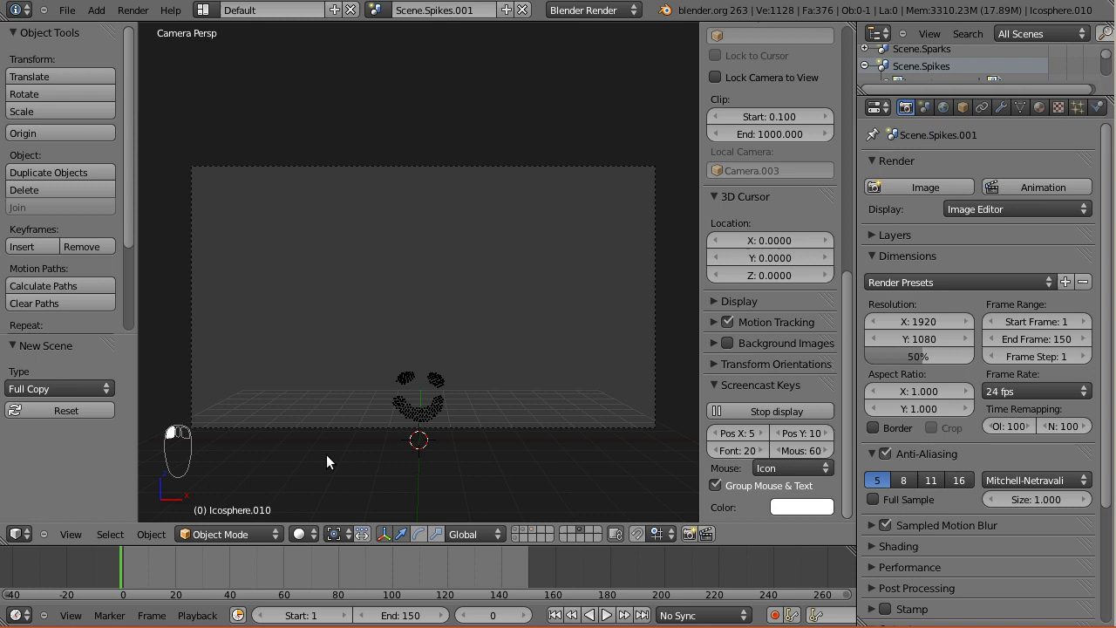
{"action": "right_click", "coordinate": [445, 423]}
{"action": "key", "text": "g"}
{"action": "key", "text": "z"}
{"action": "left_click", "coordinate": [464, 306]}
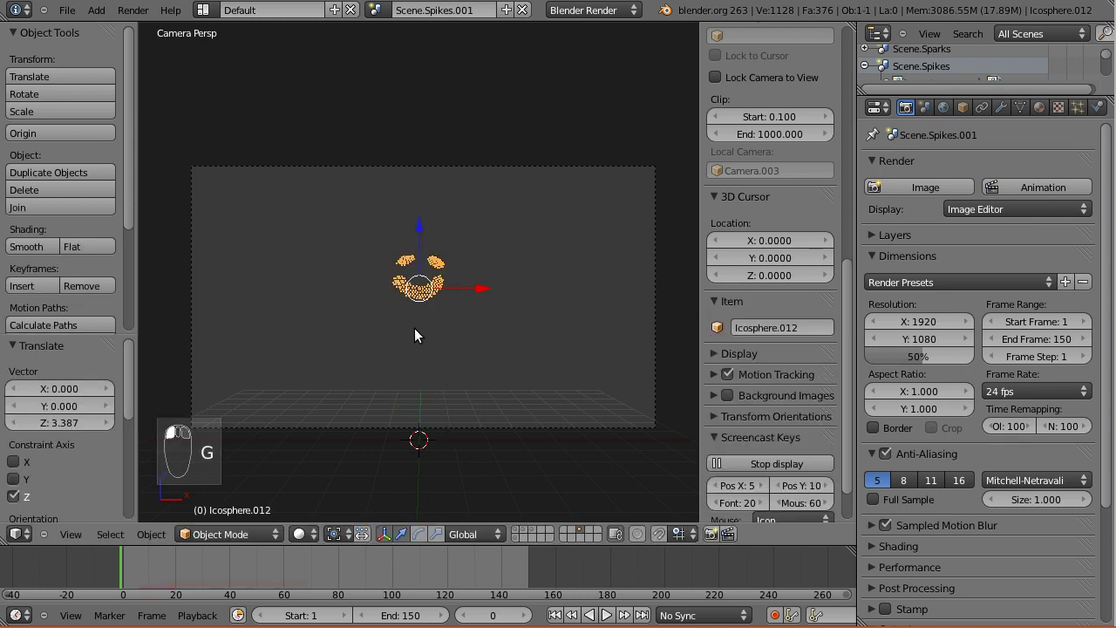
{"action": "key", "text": "x"}
Move the camera from layer 11 to layer 8 in the copied scene
{"action": "left_click", "coordinate": [515, 538]}
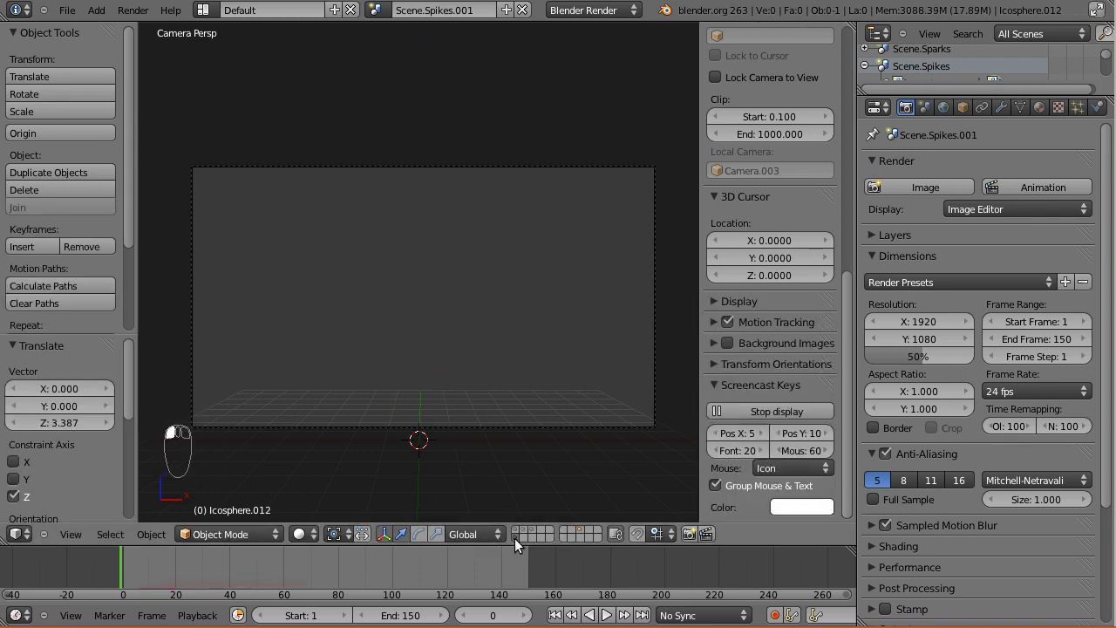
{"action": "right_click", "coordinate": [556, 423]}
{"action": "key", "text": "m"}
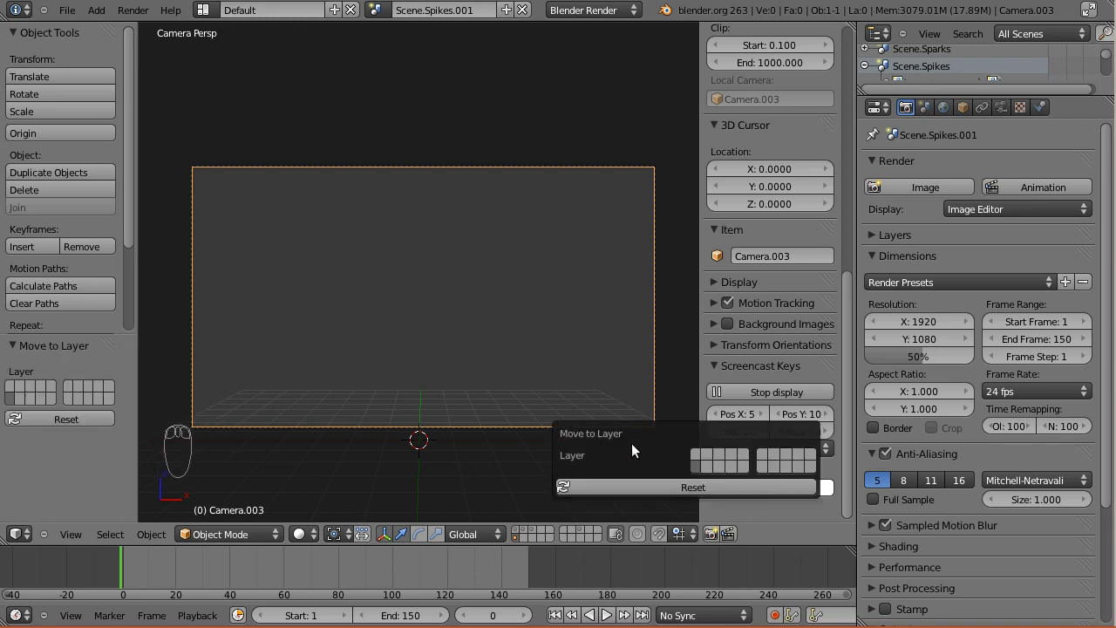
{"action": "left_click", "coordinate": [788, 454]}
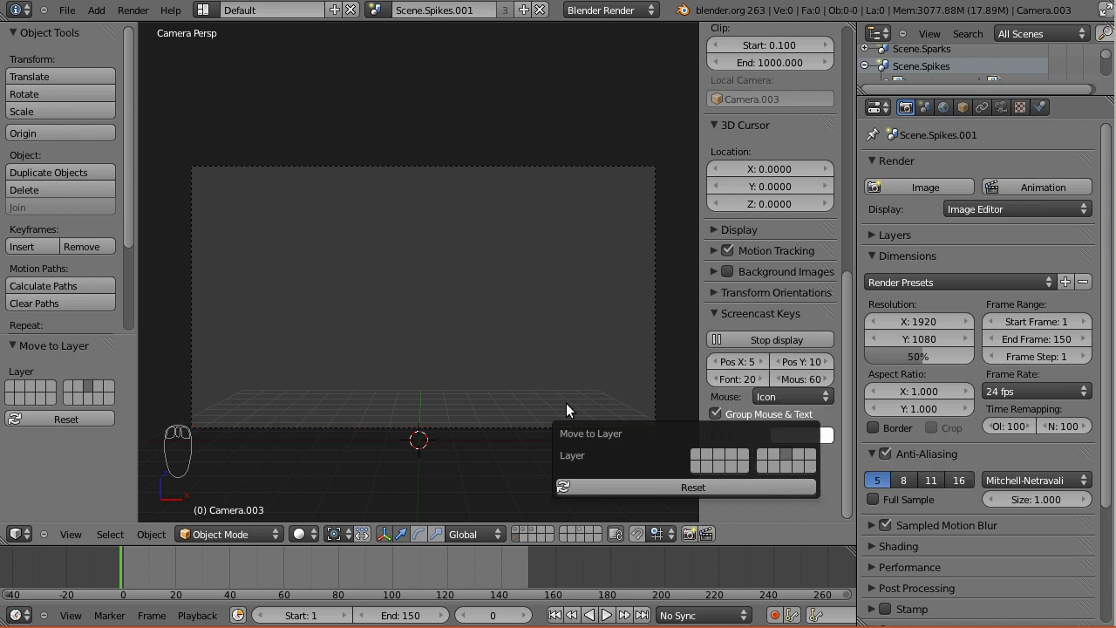
Delete the leftover lamp, burst, spark and delay objects on the other layers, then show only layer 8 with the smiley emitter and camera
{"action": "key", "text": "a"}
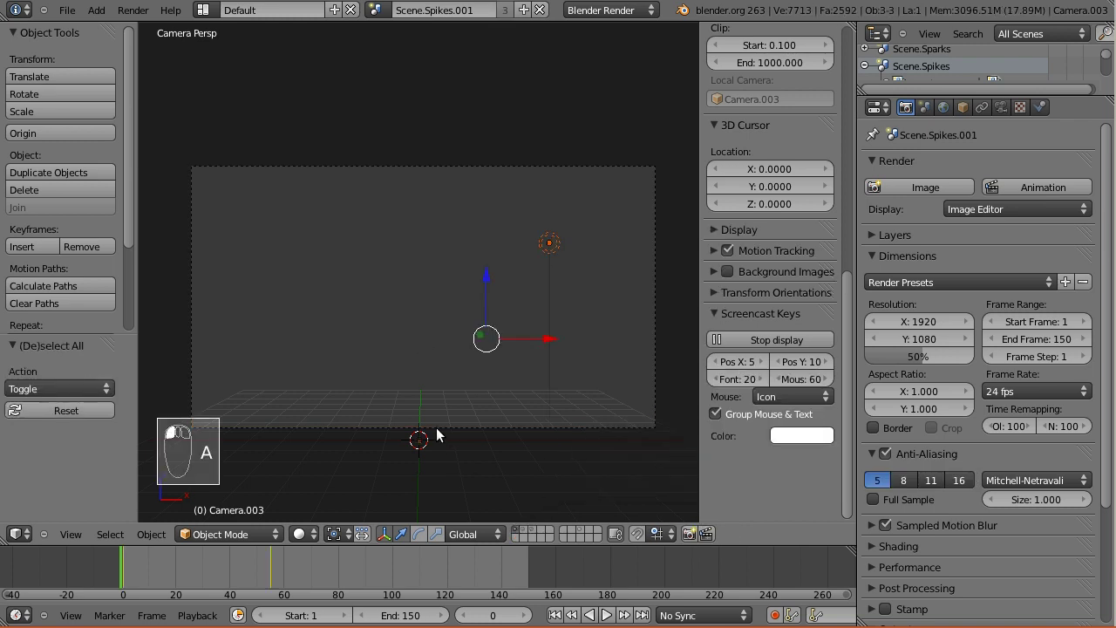
{"action": "key", "text": "x"}
{"action": "left_click", "coordinate": [438, 429]}
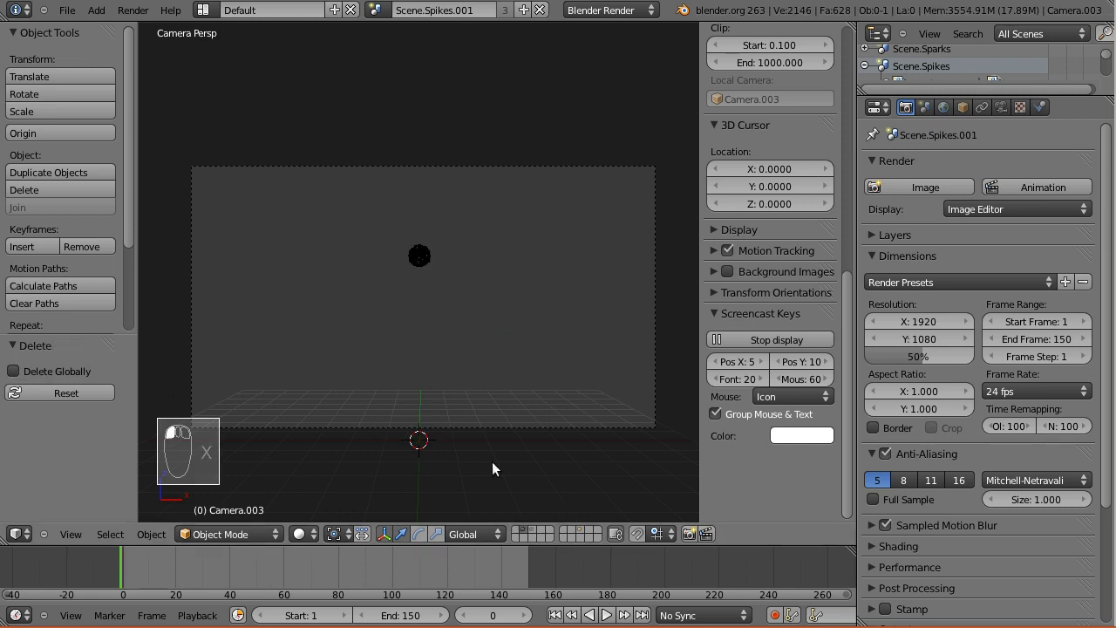
{"action": "key", "text": "a"}
{"action": "key", "text": "x"}
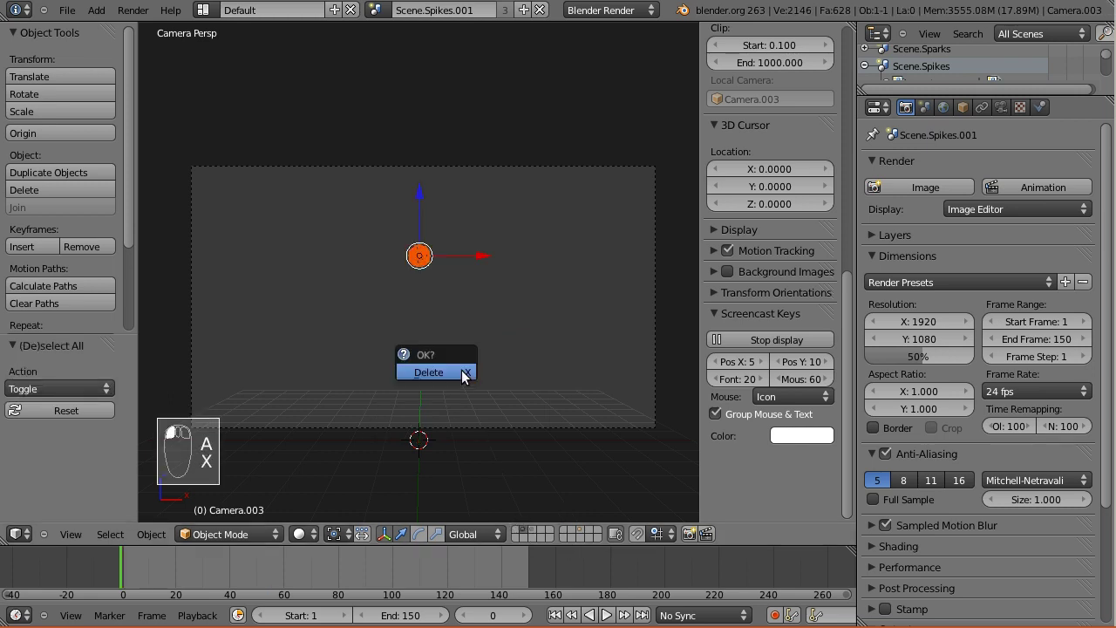
{"action": "left_click", "coordinate": [462, 371]}
{"action": "left_click", "coordinate": [458, 379]}
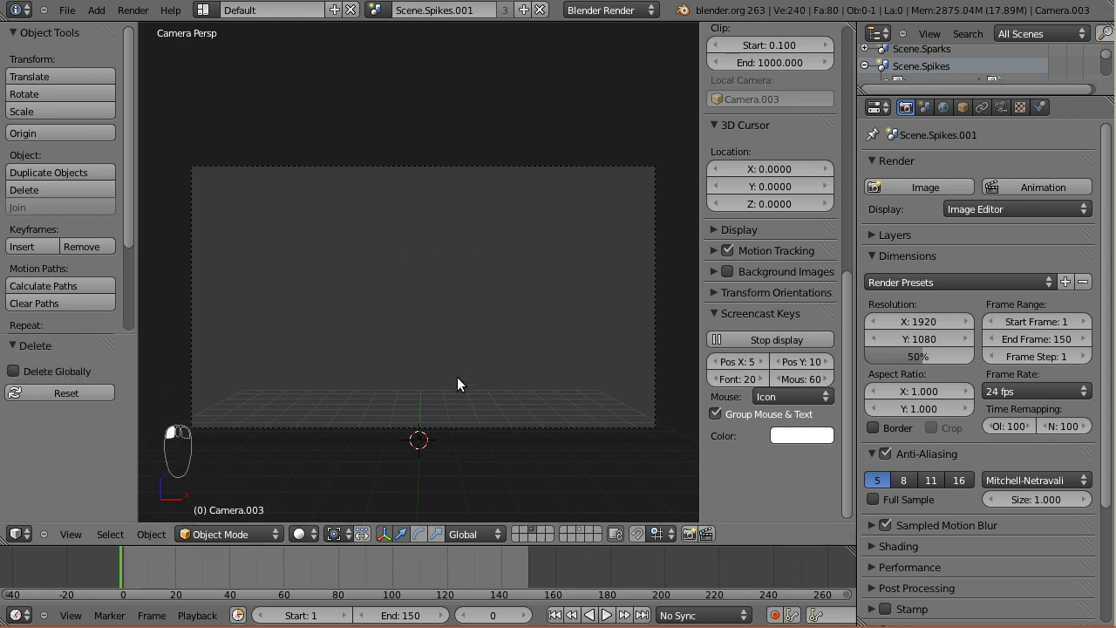
{"action": "key", "text": "a"}
{"action": "key", "text": "x"}
{"action": "left_click", "coordinate": [457, 378]}
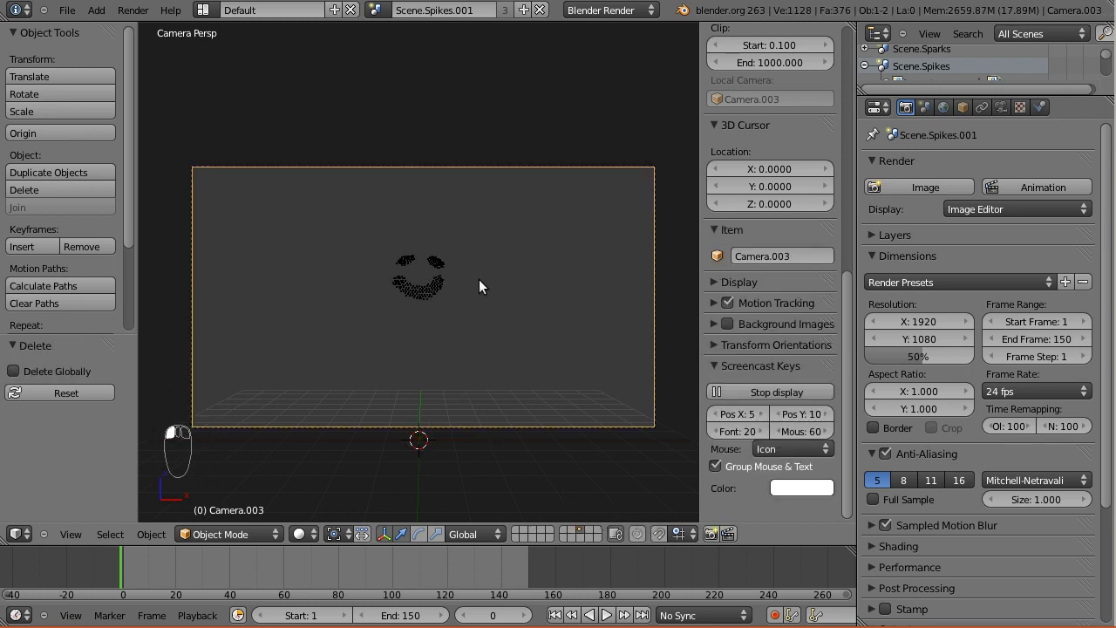
Play the smiley animation to check its framing in the camera view and return to frame 0
{"action": "key", "text": "alt+a"}
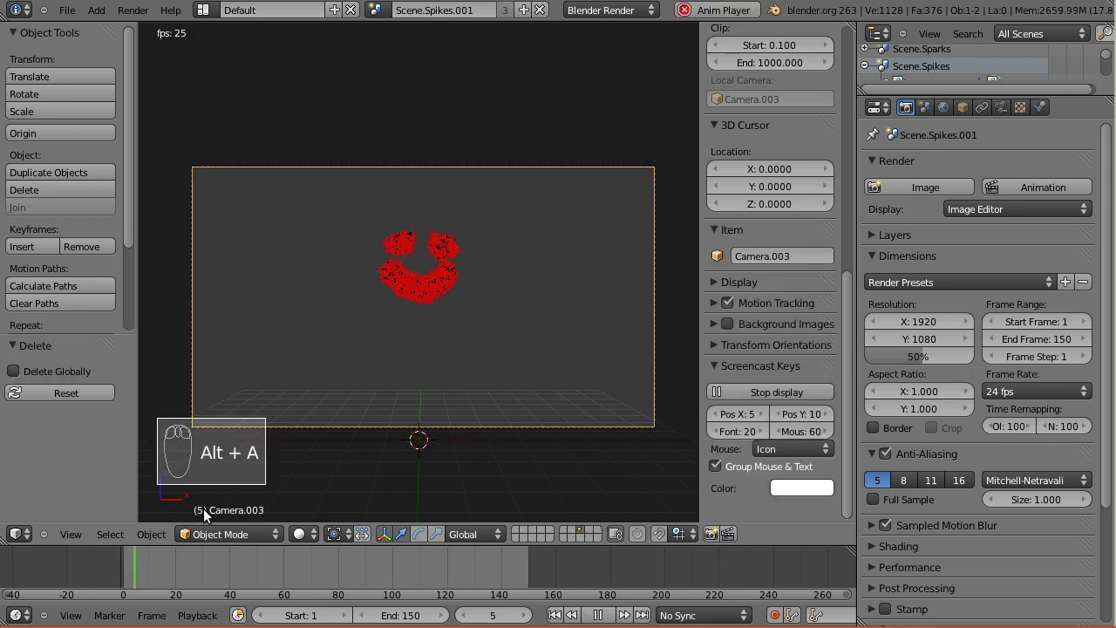
{"action": "key", "text": "alt+a"}
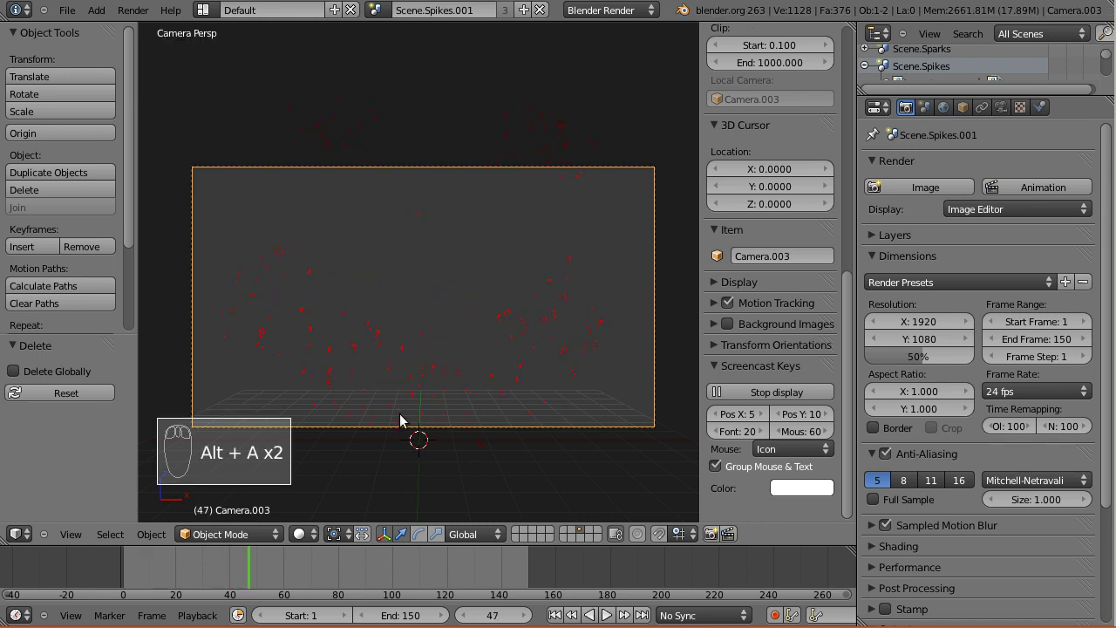
{"action": "left_click", "coordinate": [90, 556]}
Lower the smiley emitter about 0.41 units along Z and replay the animation
{"action": "right_click", "coordinate": [435, 266]}
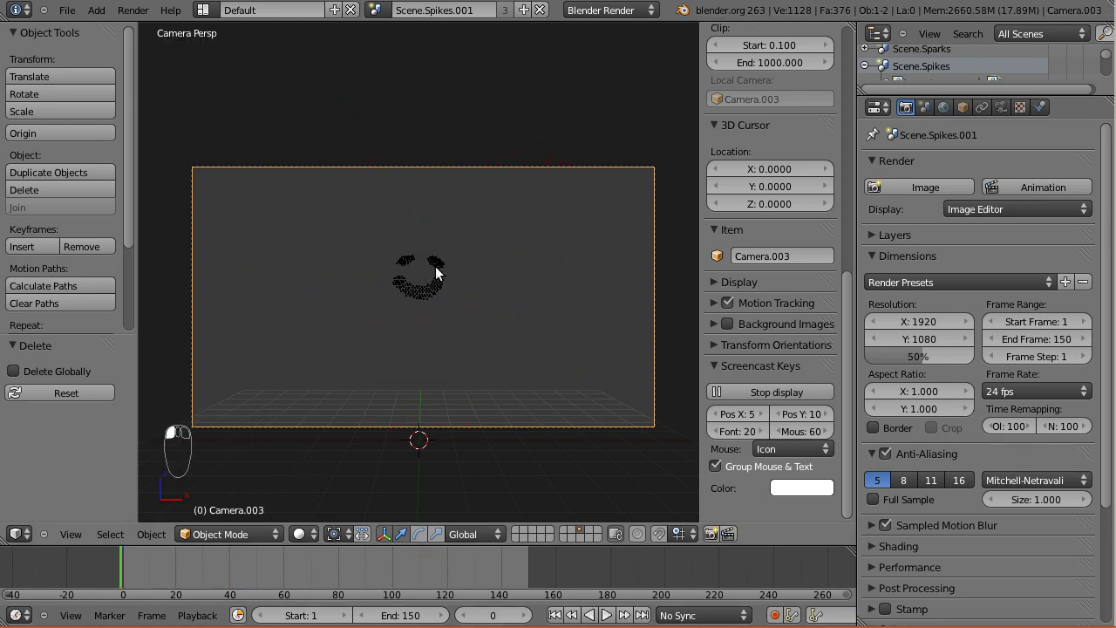
{"action": "key", "text": "g"}
{"action": "key", "text": "z"}
{"action": "left_click", "coordinate": [433, 283]}
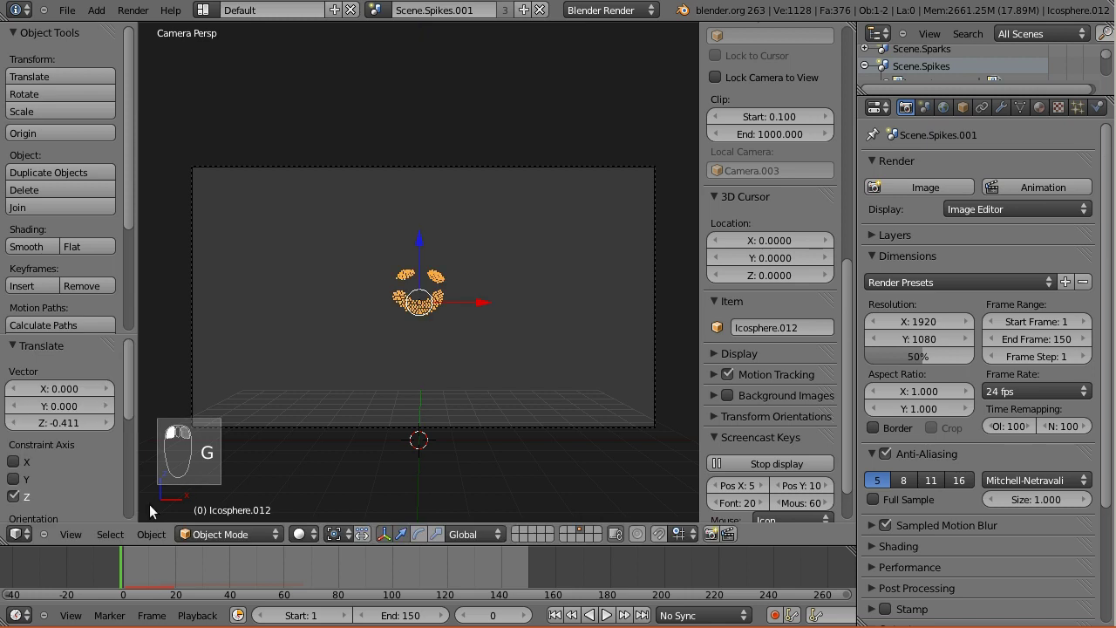
{"action": "key", "text": "alt+a"}
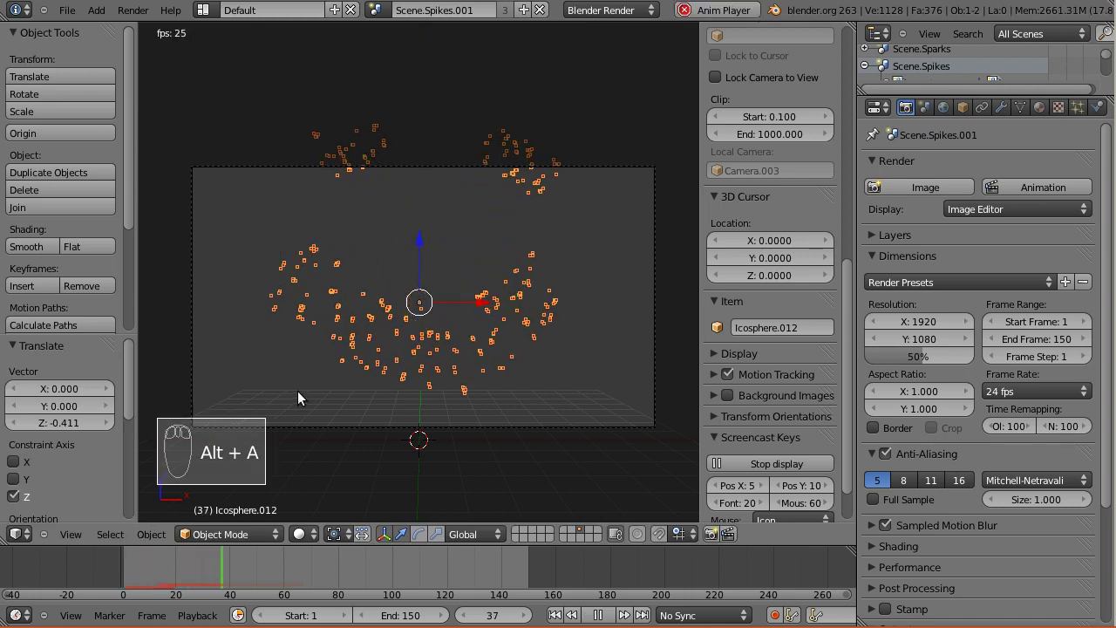
{"action": "key", "text": "alt+a"}
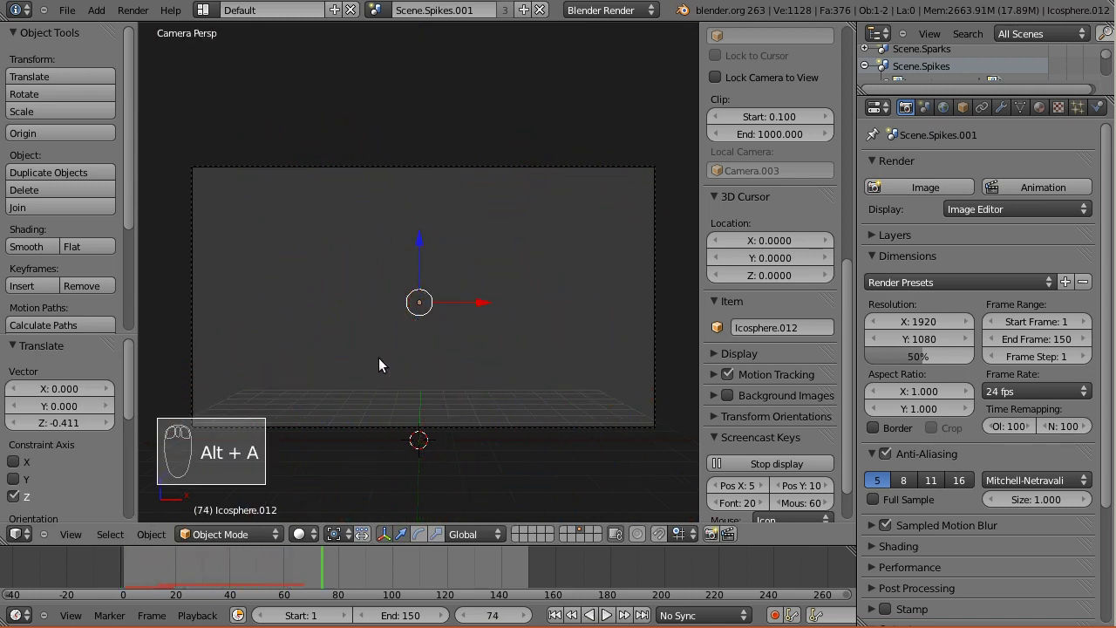
Rename the copied smiley scene to Scene.Gsicht
{"action": "left_click_drag", "start_coordinate": [423, 11], "coordinate": [483, 11]}
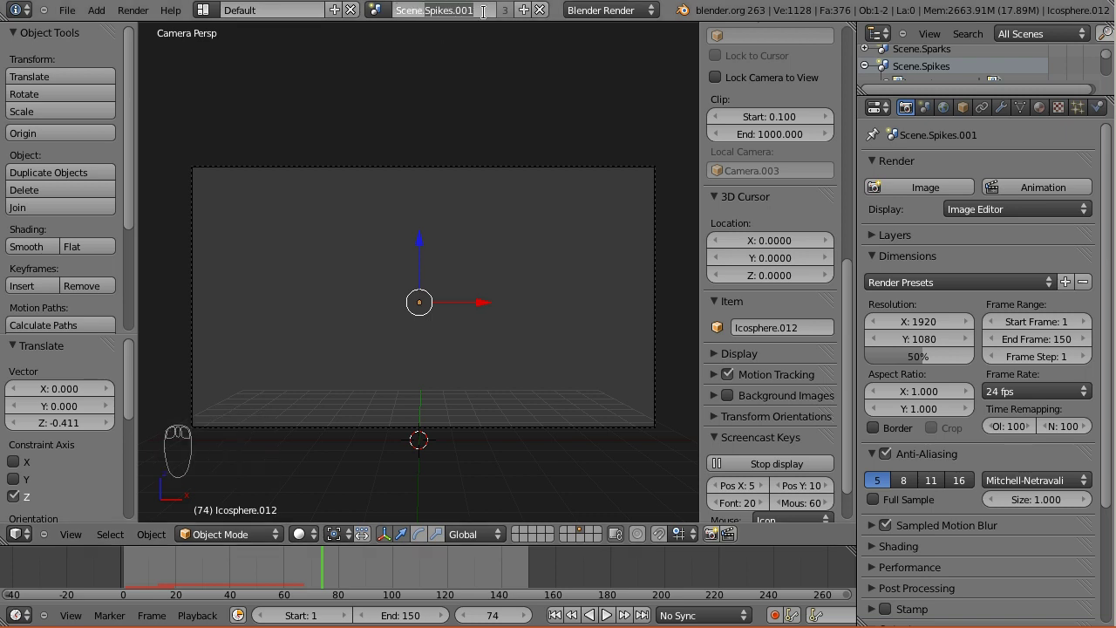
{"action": "type", "text": ".Gsicht"}
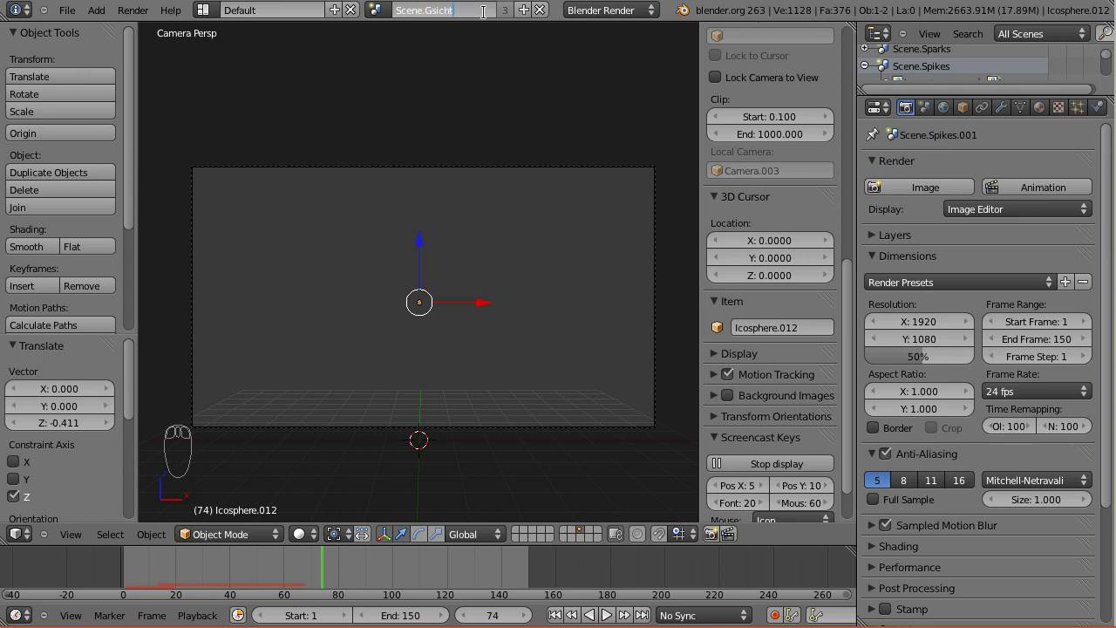
{"action": "key", "text": "Return"}
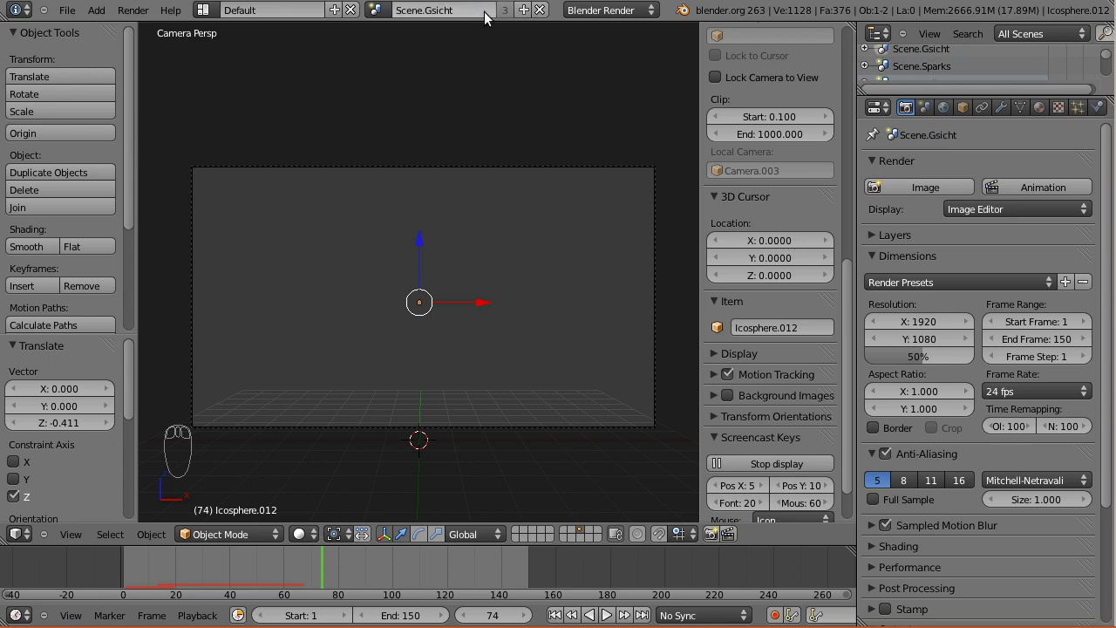
Switch to Scene.Spikes and delete the leftover particle emitters on each of the layers not used for the spikes
{"action": "left_click", "coordinate": [378, 10]}
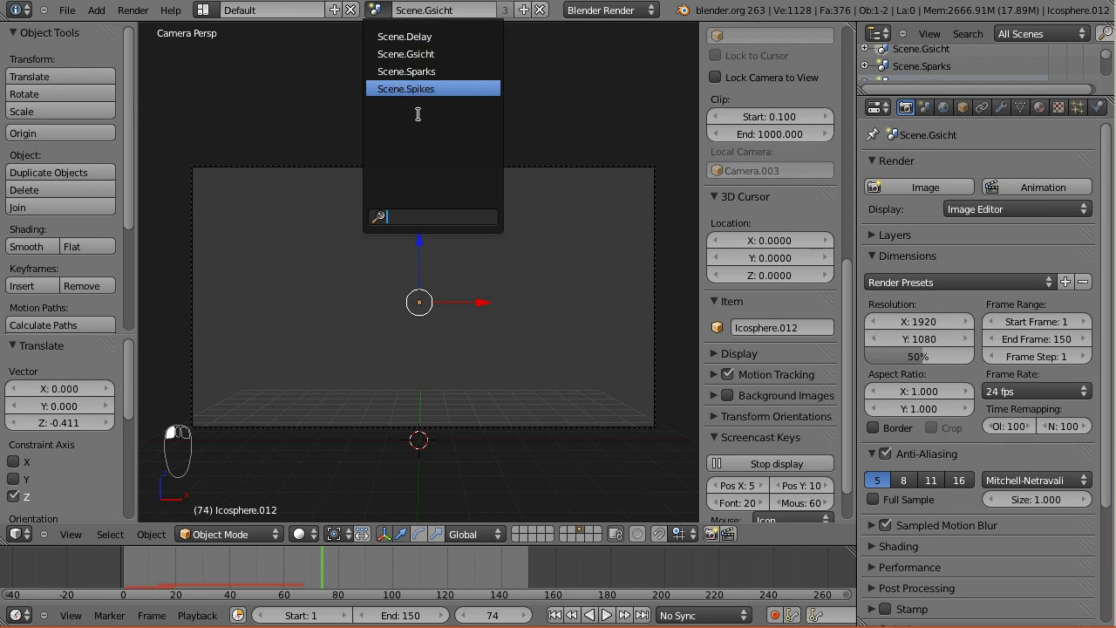
{"action": "left_click", "coordinate": [419, 88]}
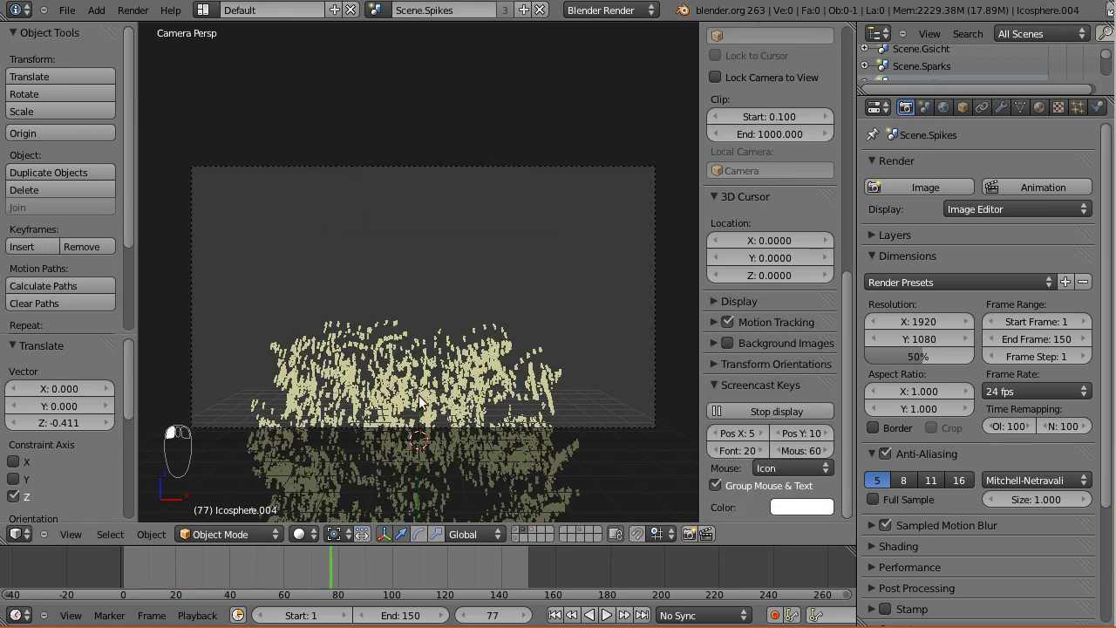
{"action": "key", "text": "a"}
{"action": "key", "text": "x"}
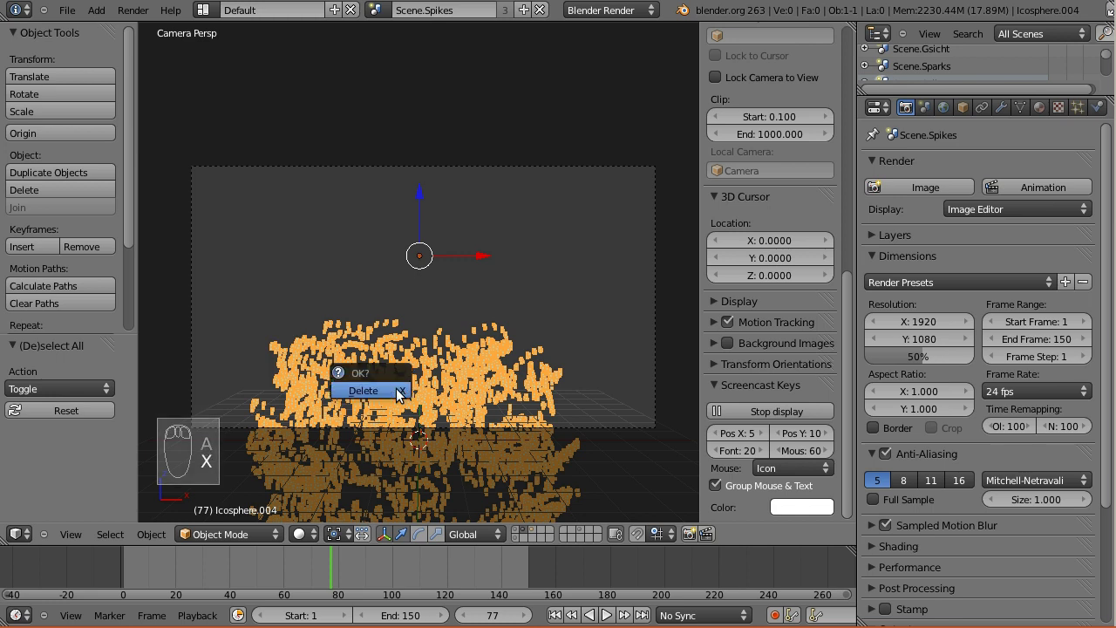
{"action": "left_click", "coordinate": [396, 388]}
{"action": "left_click", "coordinate": [521, 537]}
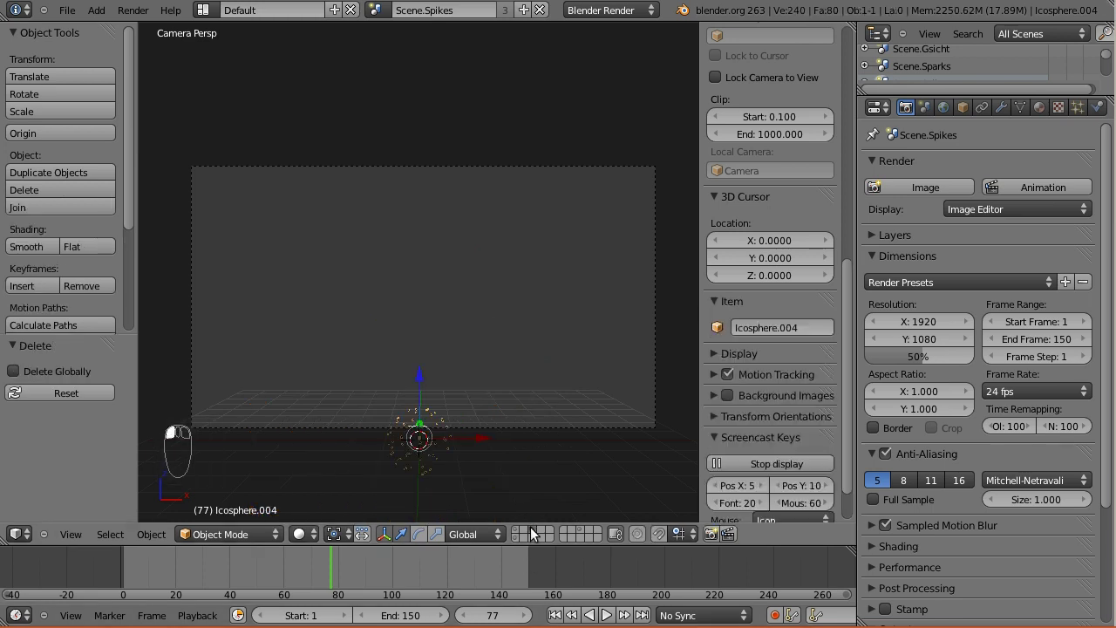
{"action": "key", "text": "a"}
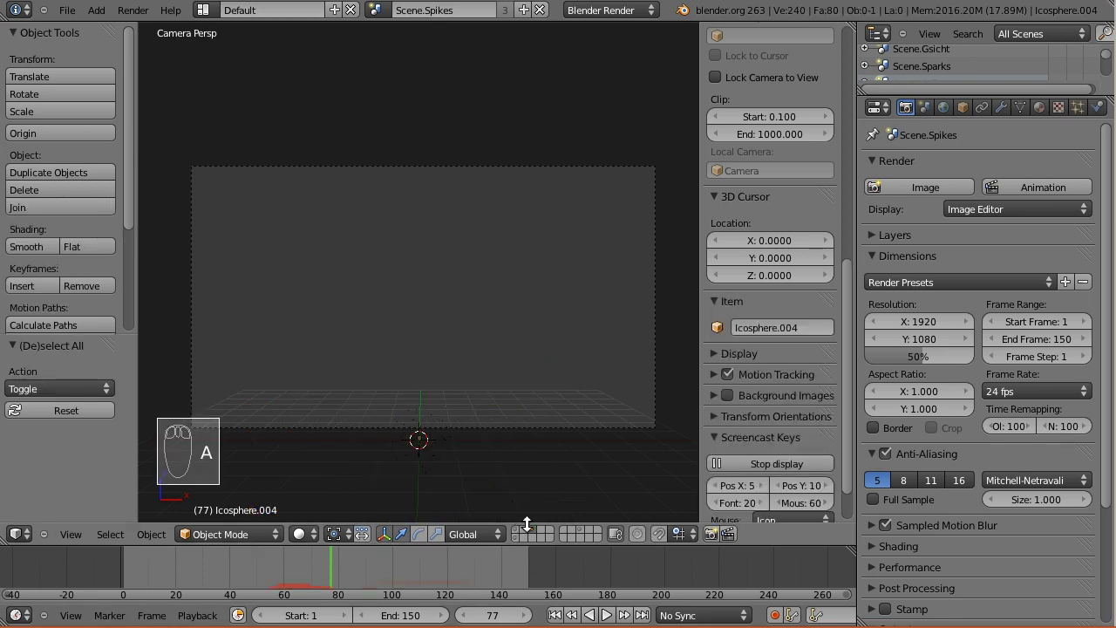
{"action": "key", "text": "a"}
{"action": "key", "text": "x"}
{"action": "left_click", "coordinate": [472, 366]}
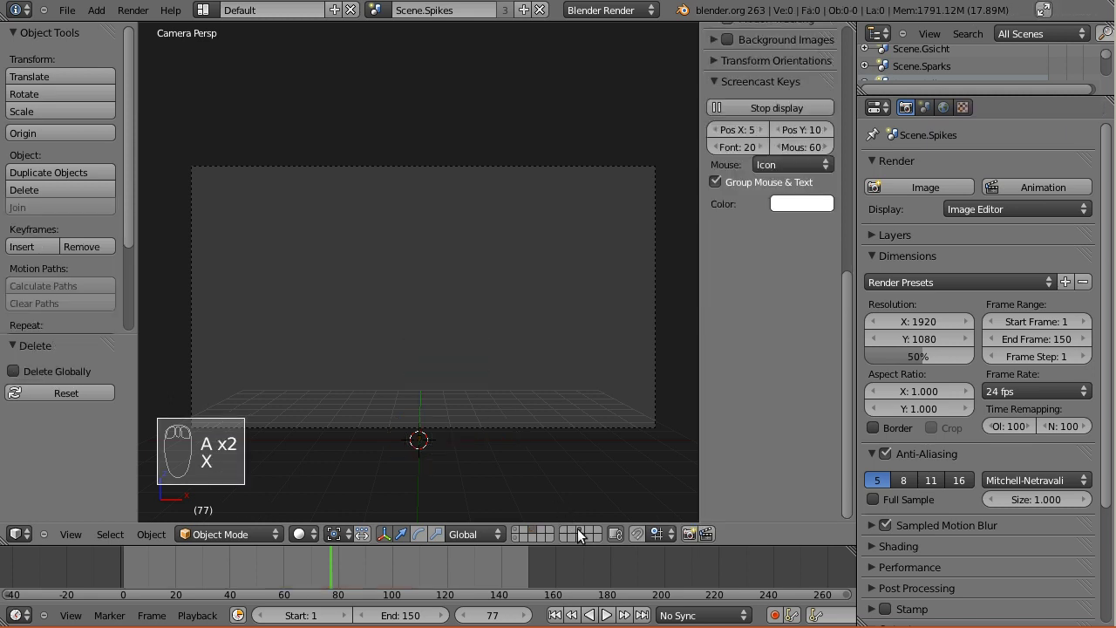
{"action": "key", "text": "a"}
{"action": "key", "text": "x"}
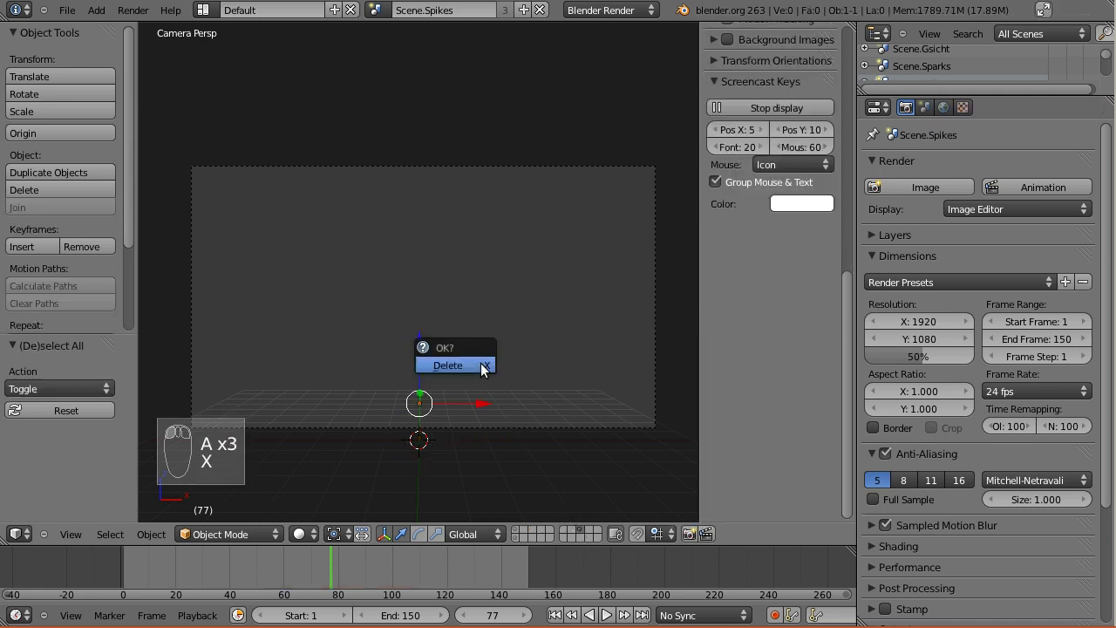
{"action": "left_click", "coordinate": [478, 364]}
Move the camera in Scene.Spikes to layer 1 and show only that layer
{"action": "left_click", "coordinate": [520, 535]}
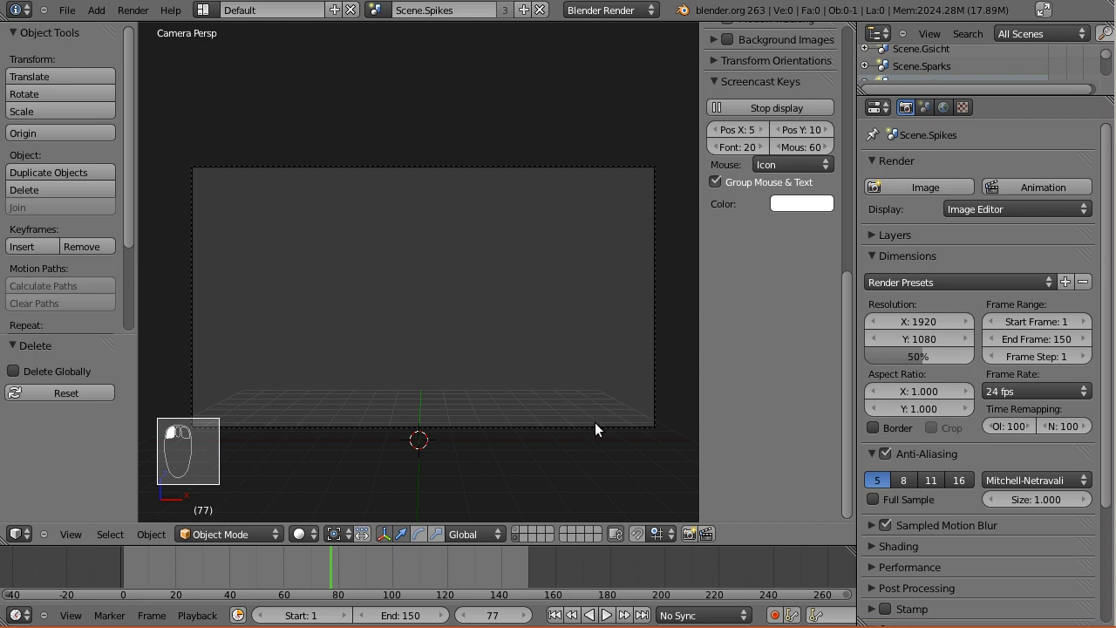
{"action": "right_click", "coordinate": [589, 423]}
{"action": "key", "text": "m"}
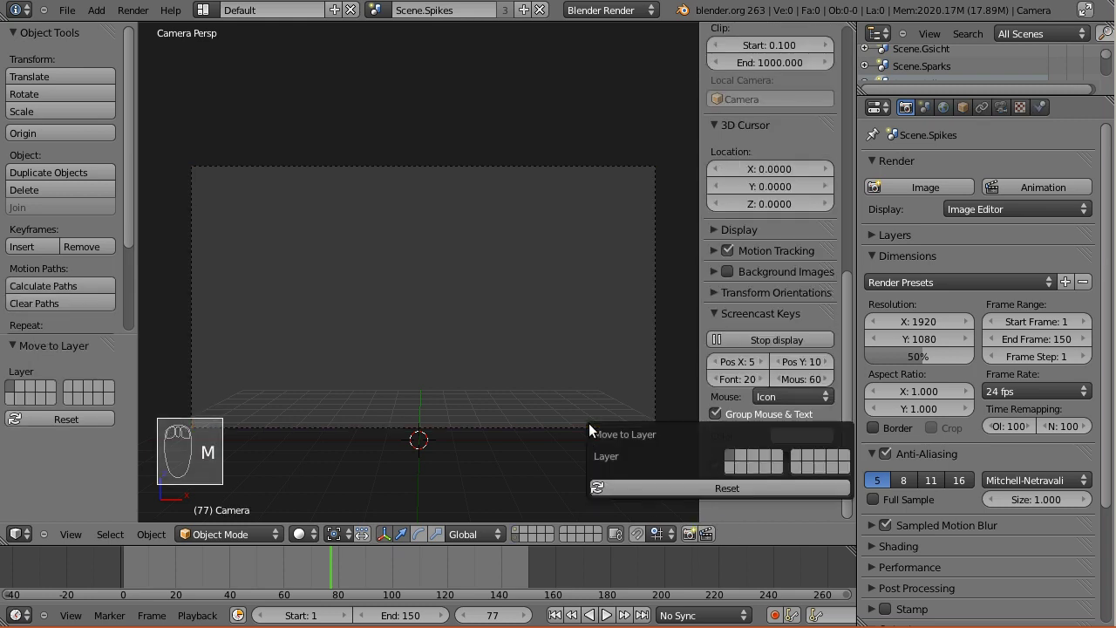
{"action": "left_click", "coordinate": [517, 530]}
Switch to Scene.Delay, create a new empty scene from there and name it Scene.VSE
{"action": "left_click", "coordinate": [382, 9]}
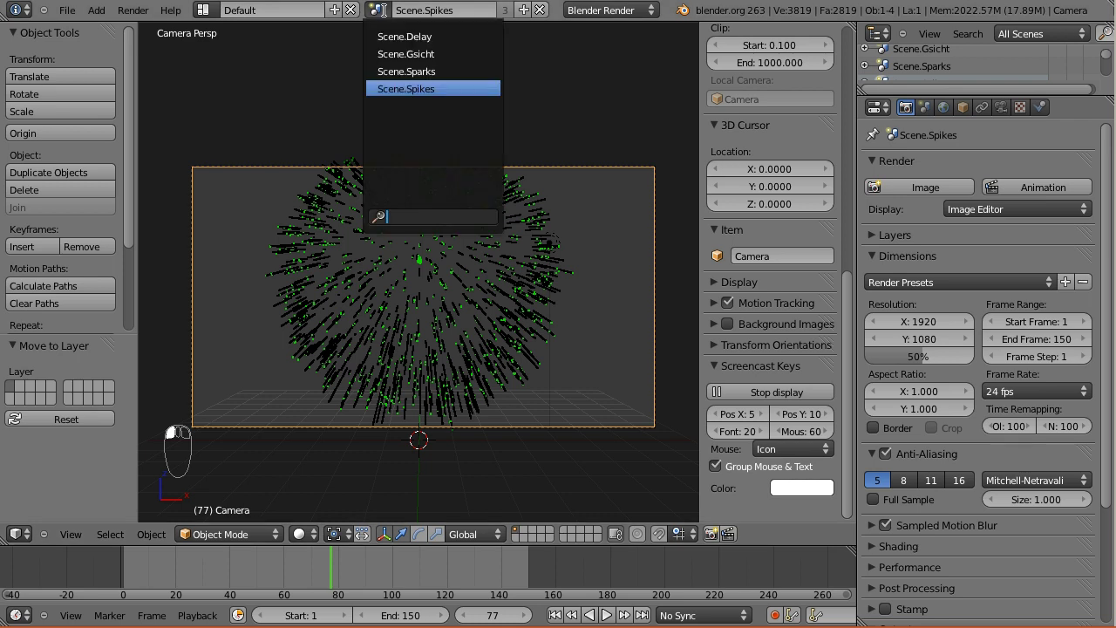
{"action": "left_click", "coordinate": [405, 36]}
{"action": "left_click", "coordinate": [382, 9]}
{"action": "left_click", "coordinate": [388, 10]}
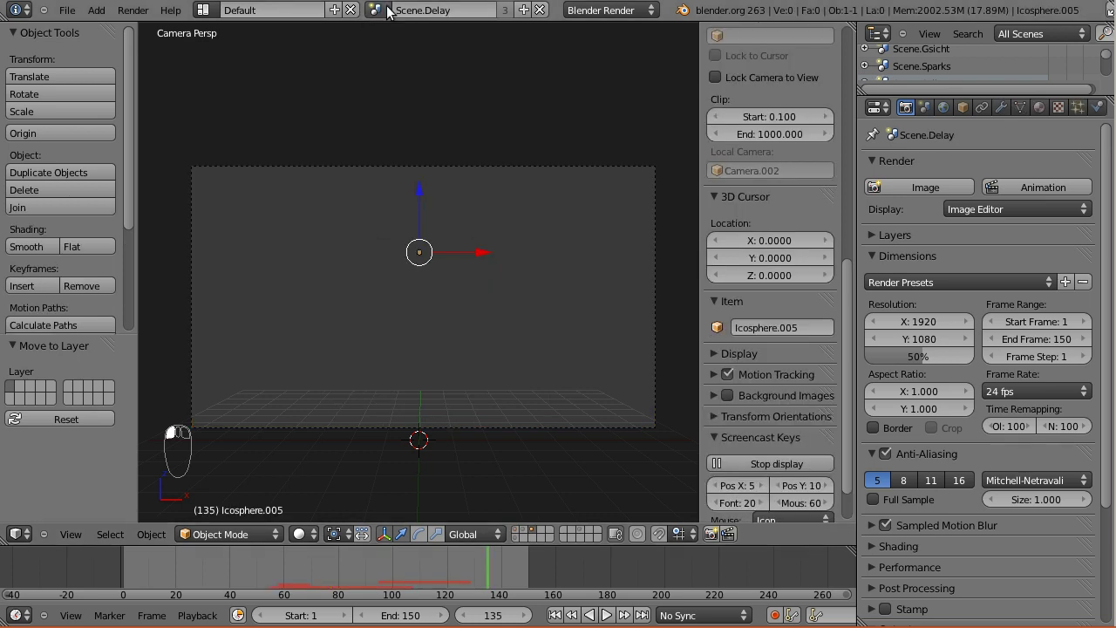
{"action": "left_click", "coordinate": [523, 10]}
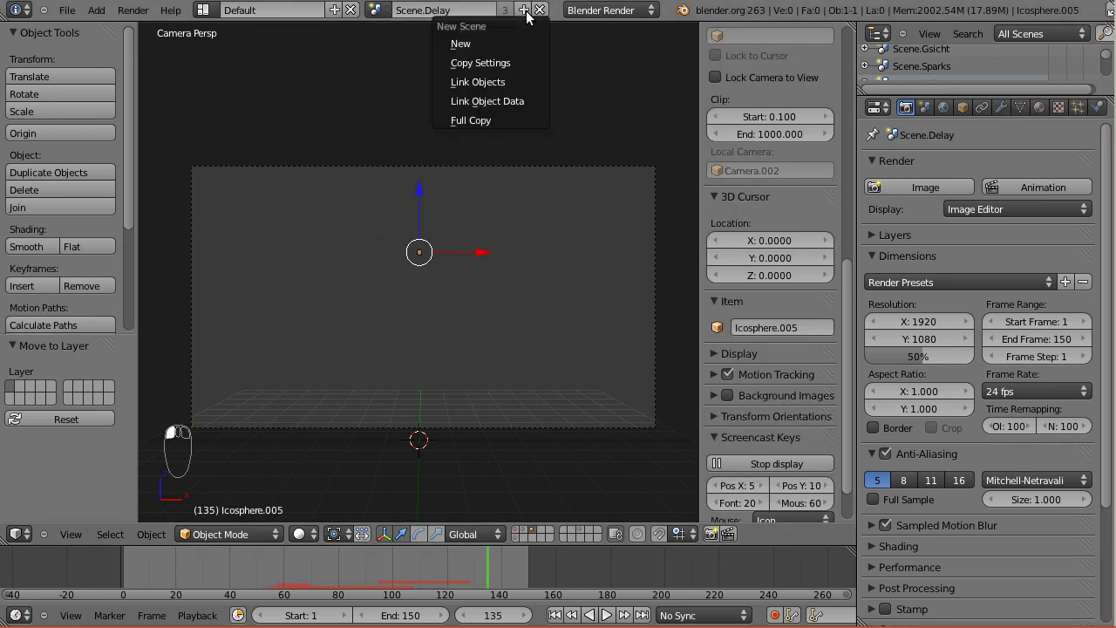
{"action": "left_click", "coordinate": [490, 44]}
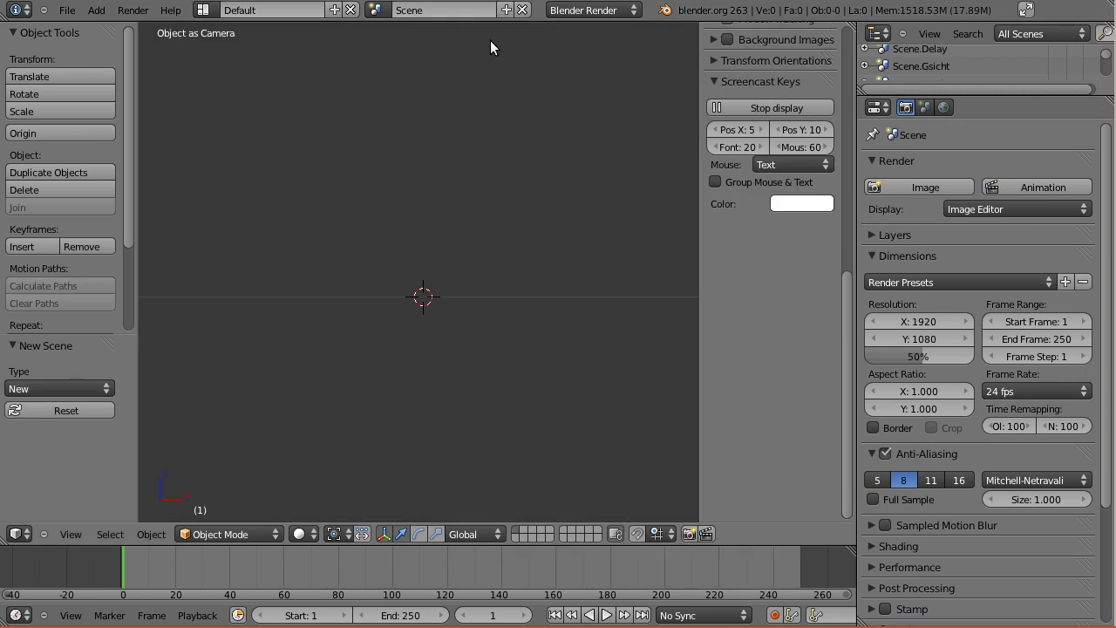
{"action": "left_click", "coordinate": [438, 12]}
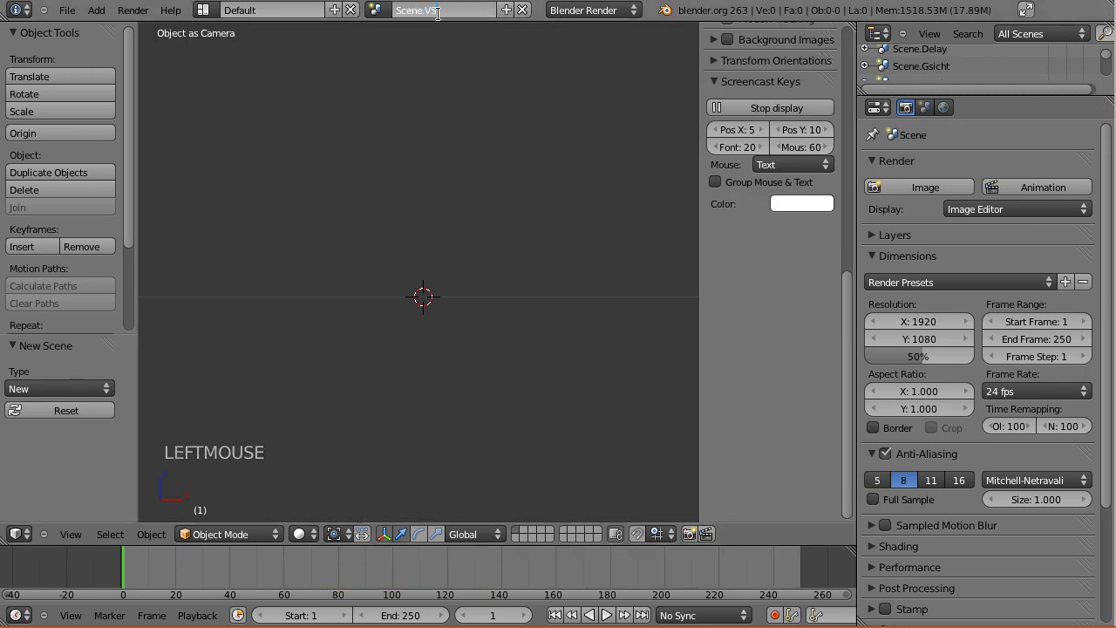
{"action": "type", "text": "VSE"}
{"action": "key", "text": "Return"}
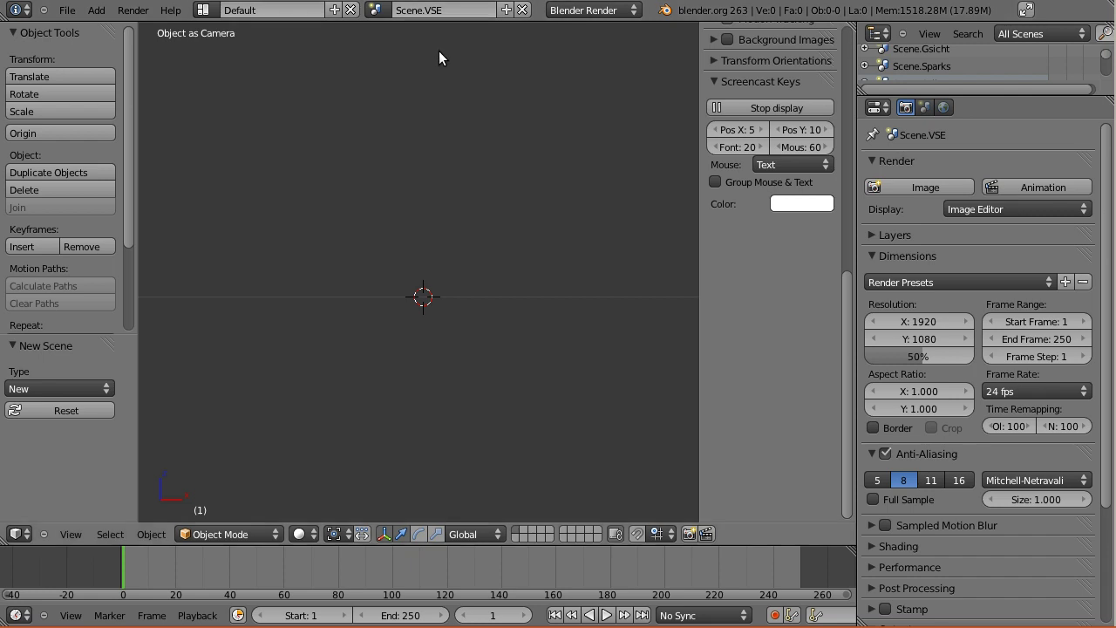
Add a camera to Scene.VSE and expand the Post Processing render settings to check the Sequencer option
{"action": "key", "text": "shift+a"}
{"action": "mouse_move", "coordinate": [440, 303]}
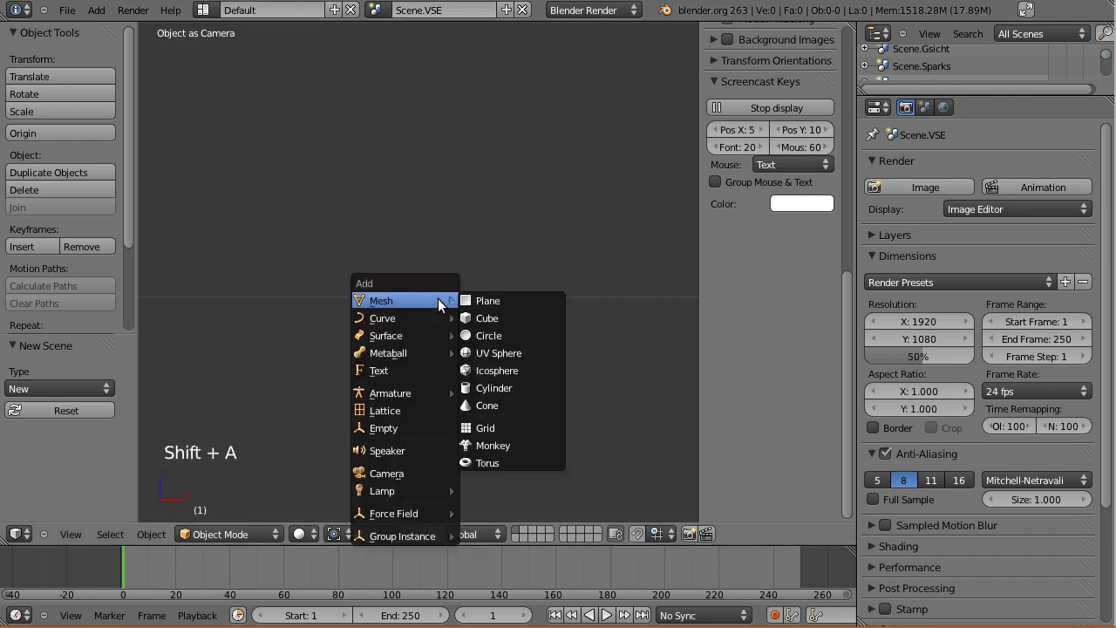
{"action": "left_click", "coordinate": [389, 473]}
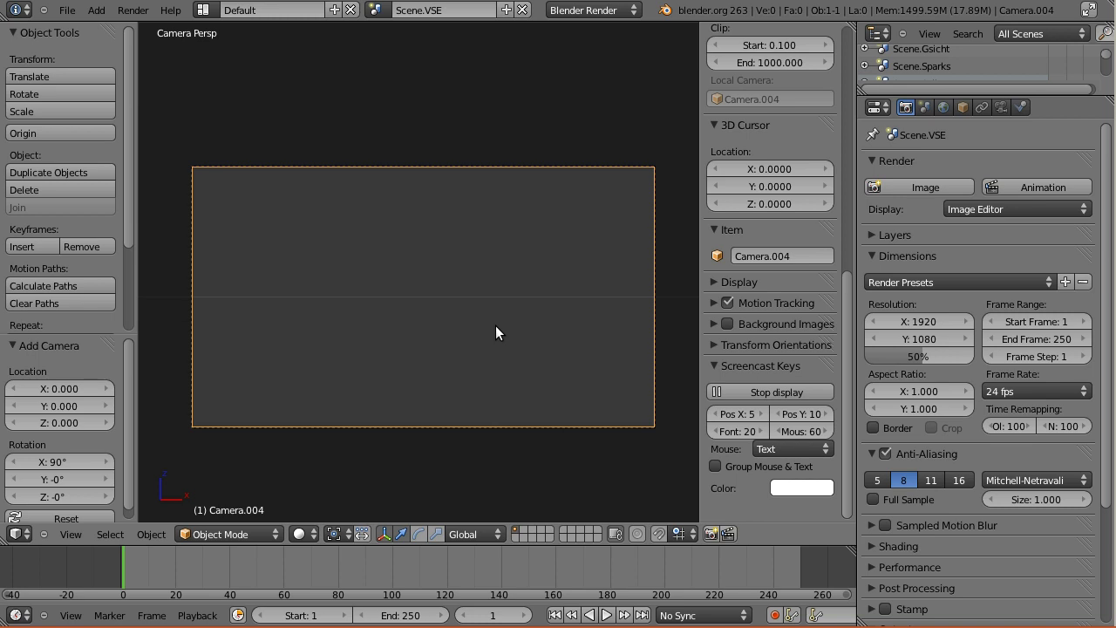
{"action": "left_click", "coordinate": [883, 589]}
{"action": "scroll", "coordinate": [895, 582], "scroll_direction": "down", "scroll_amount": 4}
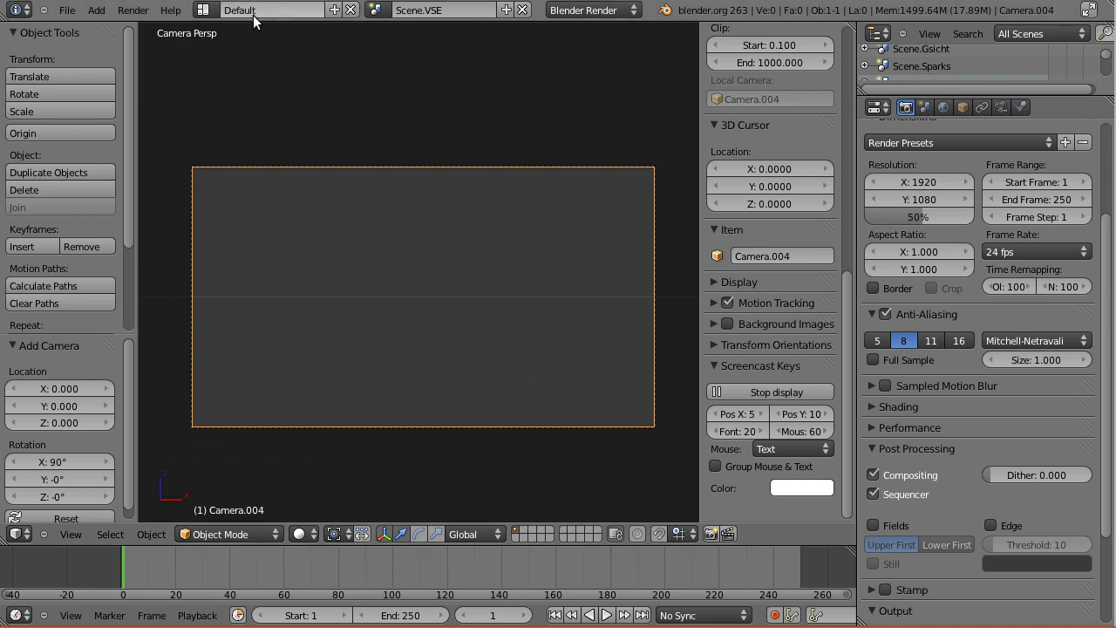
Open the Video Editing screen layout and assign Scene.VSE to it
{"action": "left_click", "coordinate": [204, 10]}
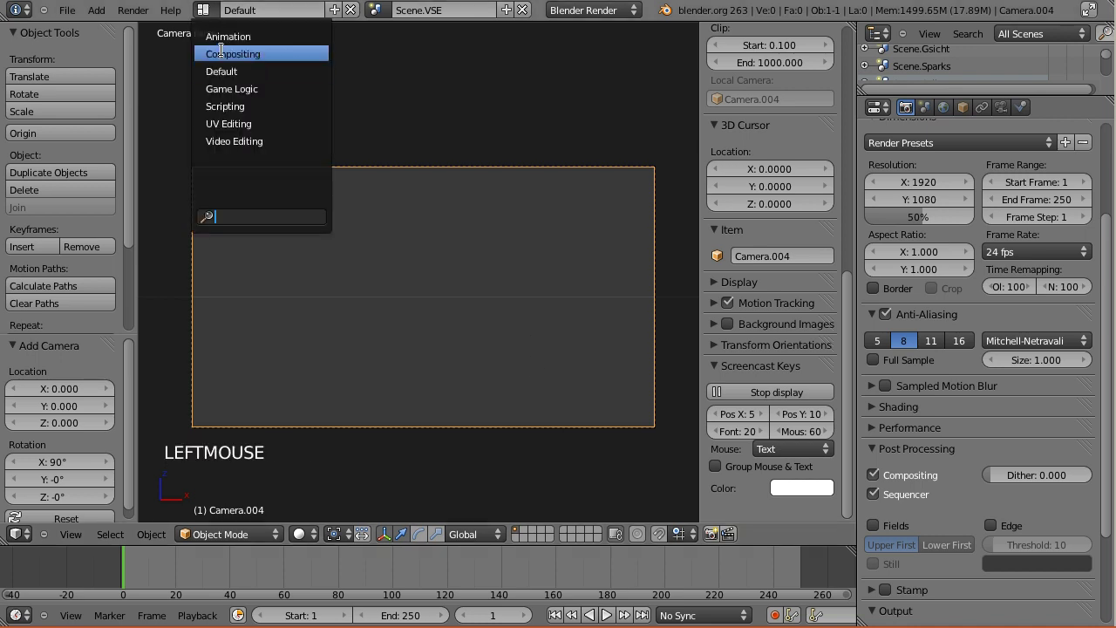
{"action": "left_click", "coordinate": [225, 143]}
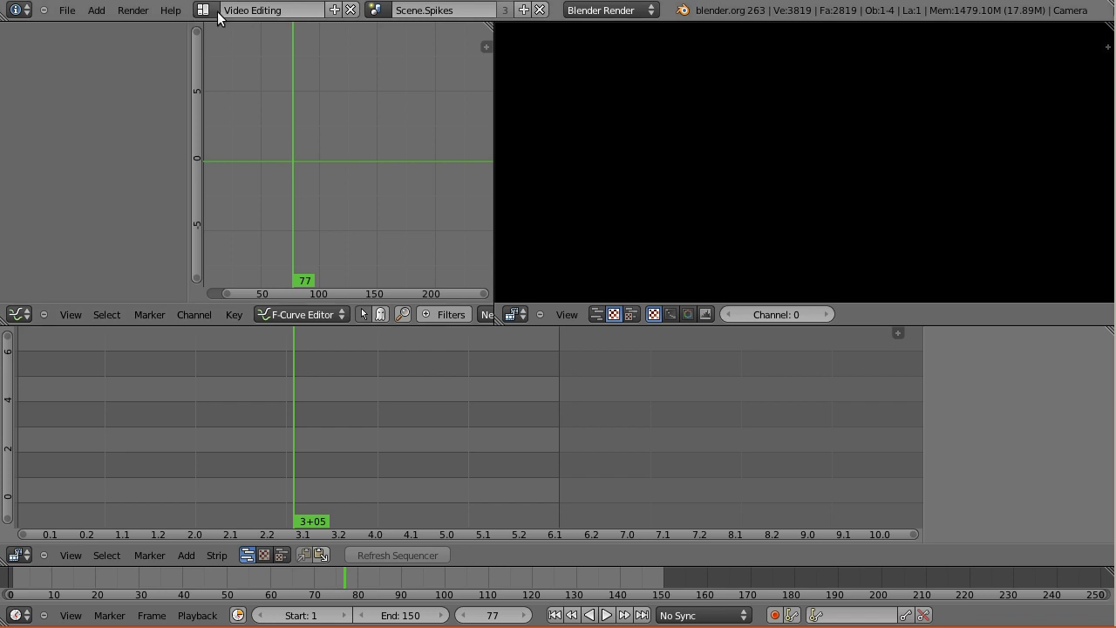
{"action": "left_click", "coordinate": [387, 10]}
{"action": "left_click", "coordinate": [420, 105]}
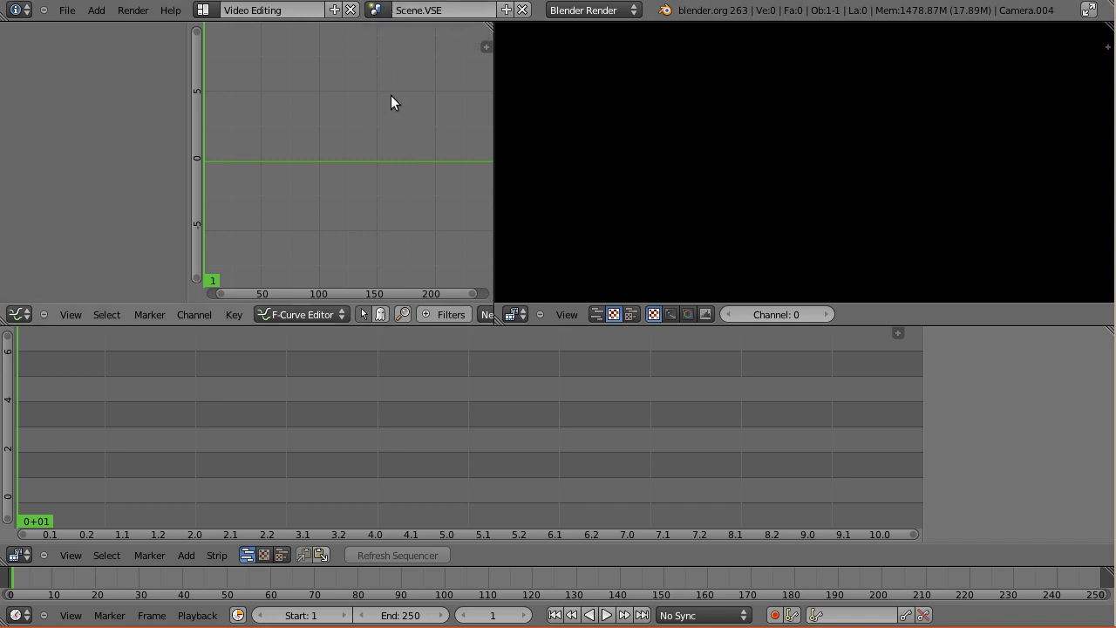
Return to the Default screen layout and assign Scene.Gsicht to it
{"action": "left_click", "coordinate": [206, 11]}
{"action": "left_click", "coordinate": [222, 72]}
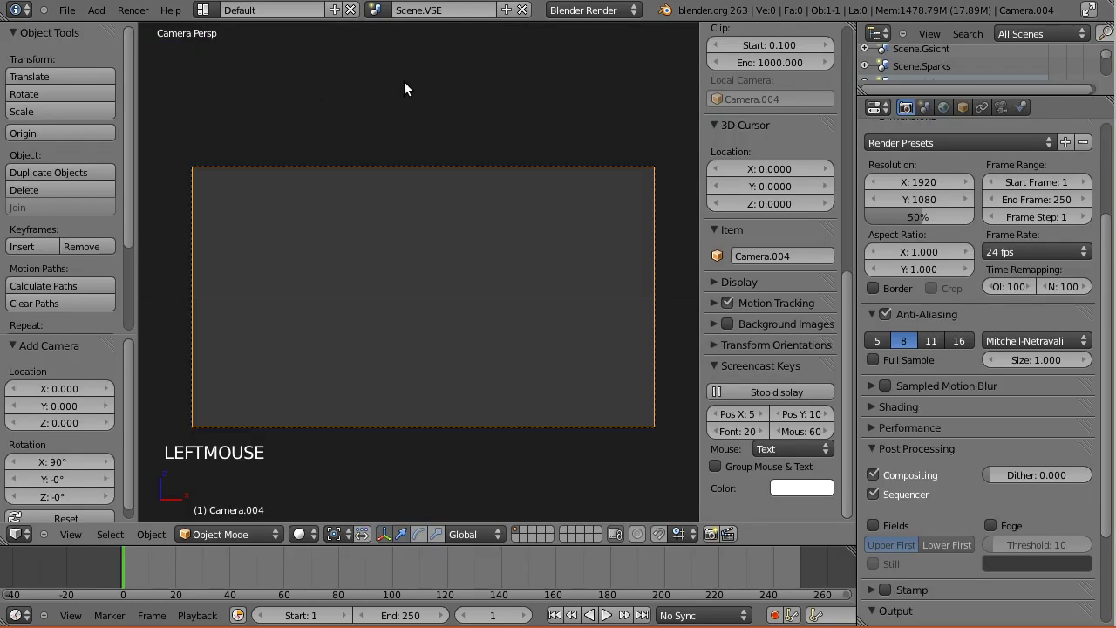
{"action": "left_click", "coordinate": [378, 10]}
{"action": "left_click", "coordinate": [405, 54]}
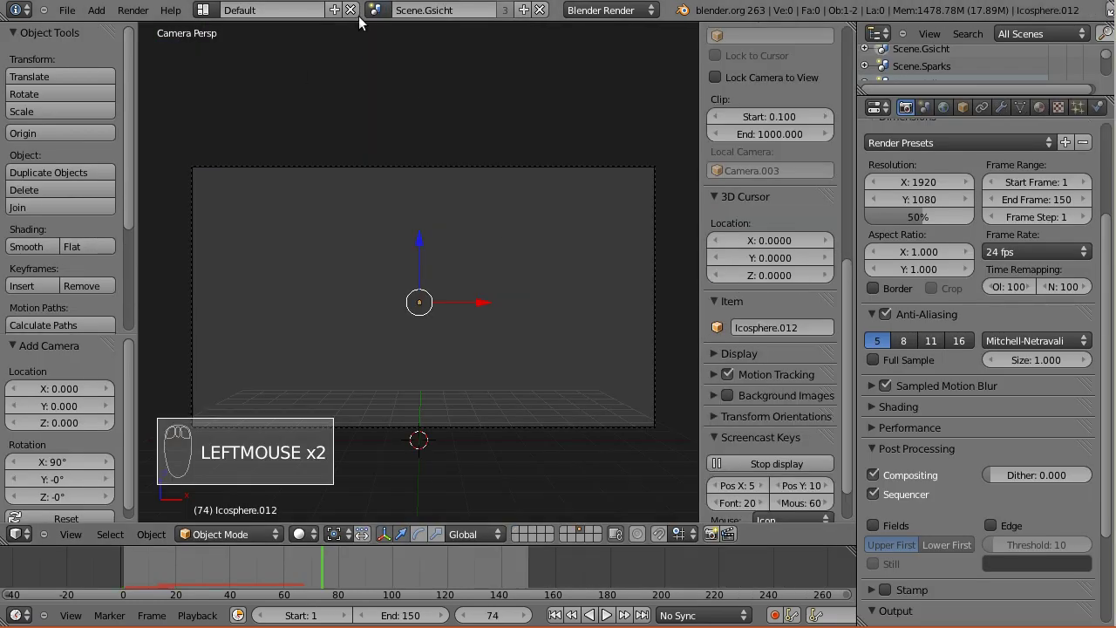
Switch to the Video Editing layout and back to Default to compare which scene each layout uses
{"action": "left_click", "coordinate": [203, 11]}
{"action": "left_click", "coordinate": [234, 141]}
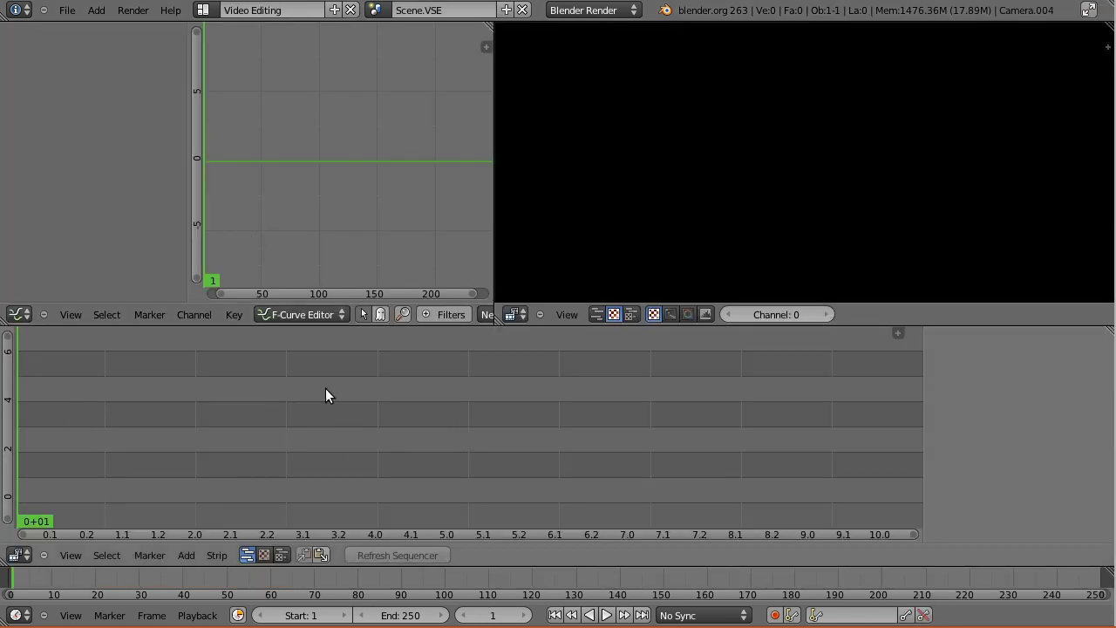
{"action": "left_click", "coordinate": [203, 10]}
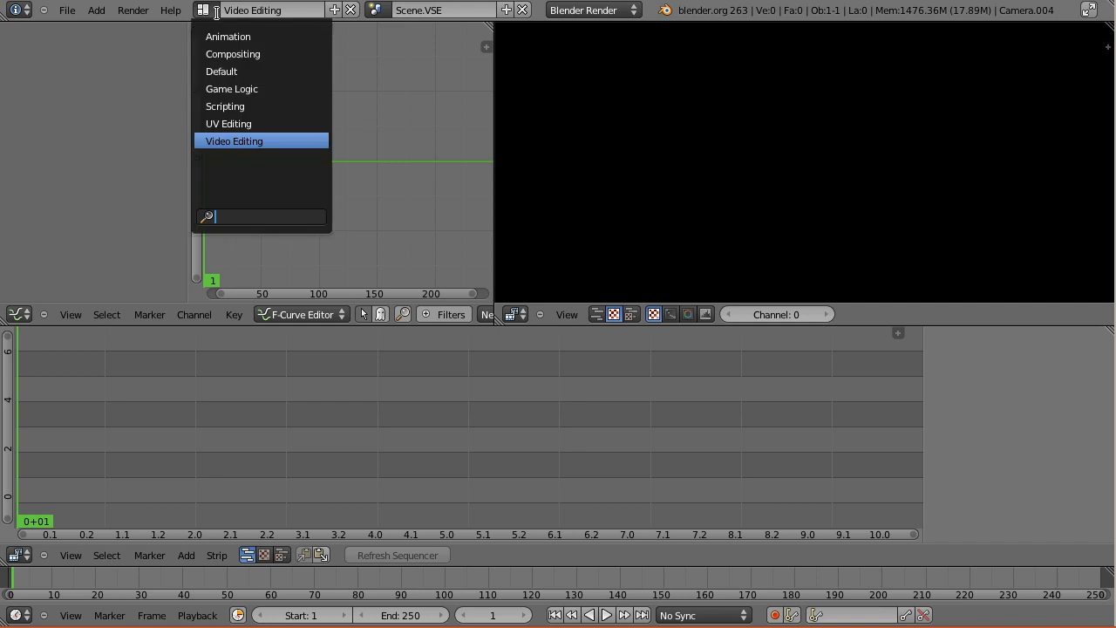
{"action": "left_click", "coordinate": [217, 74]}
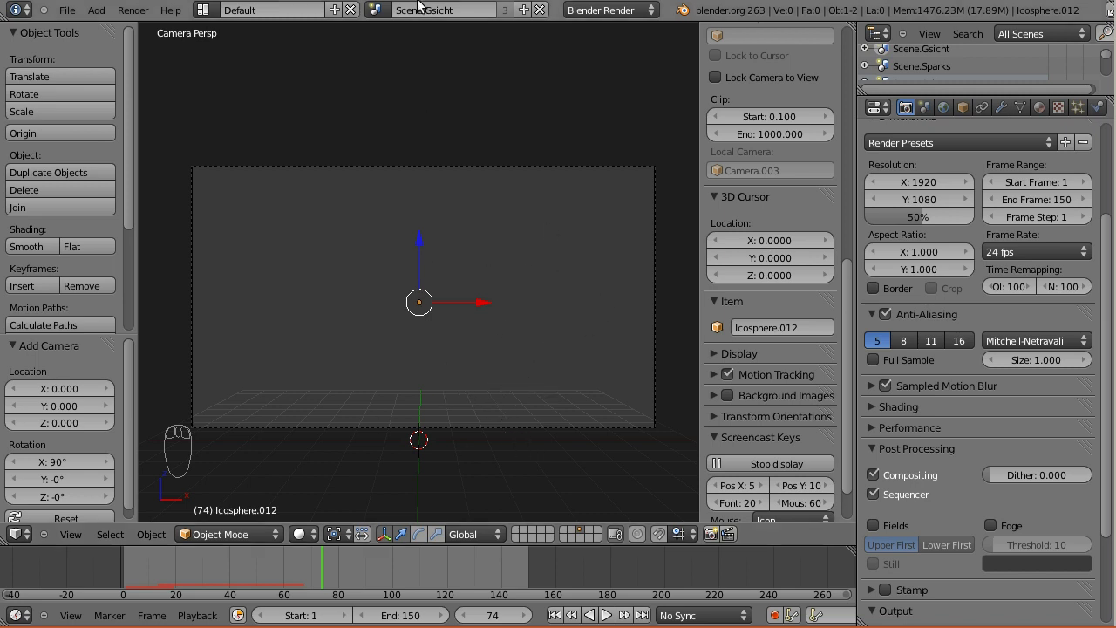
{"action": "left_click", "coordinate": [378, 9]}
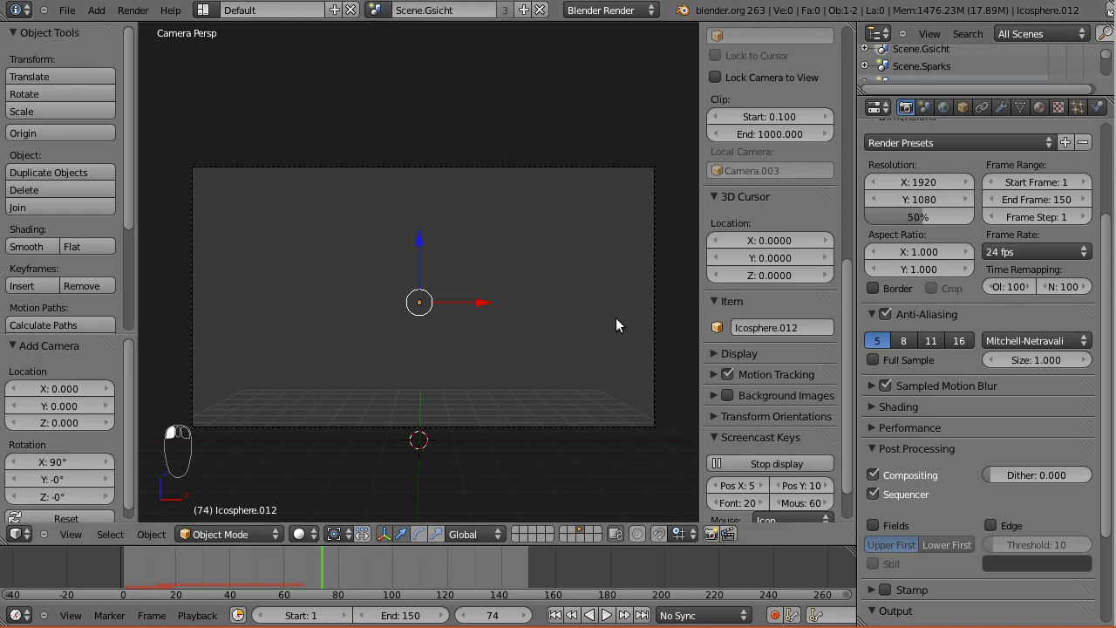
Play the smiley animation from the start several times to judge how the particles spread in the camera view
{"action": "left_click", "coordinate": [126, 572]}
{"action": "key", "text": "alt+a"}
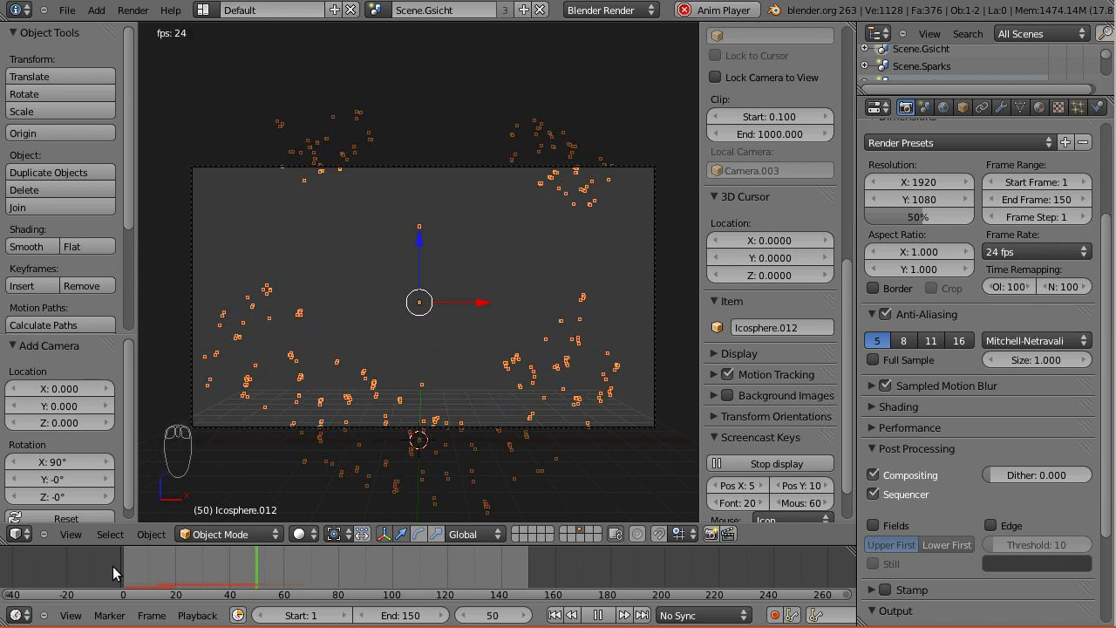
{"action": "key", "text": "alt+a"}
{"action": "key", "text": "alt+a"}
{"action": "key", "text": "alt+a"}
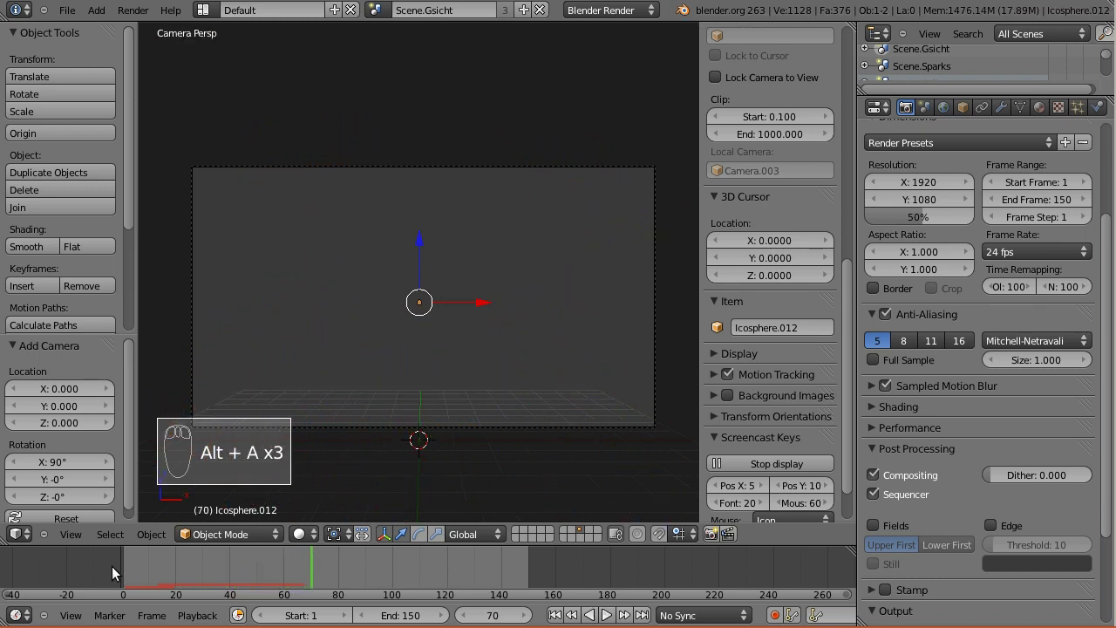
{"action": "key", "text": "alt+a"}
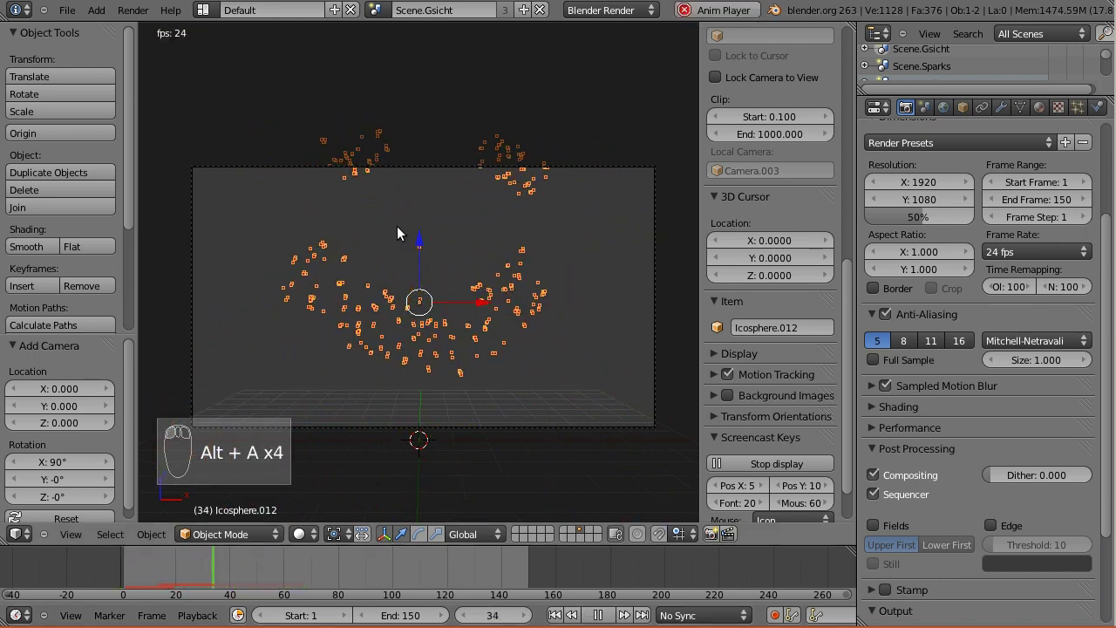
{"action": "key", "text": "alt+a"}
Enlarge the timeline area, replay the smiley animation and stop it at frame 35
{"action": "left_click_drag", "start_coordinate": [187, 544], "coordinate": [102, 537]}
{"action": "key", "text": "alt+a"}
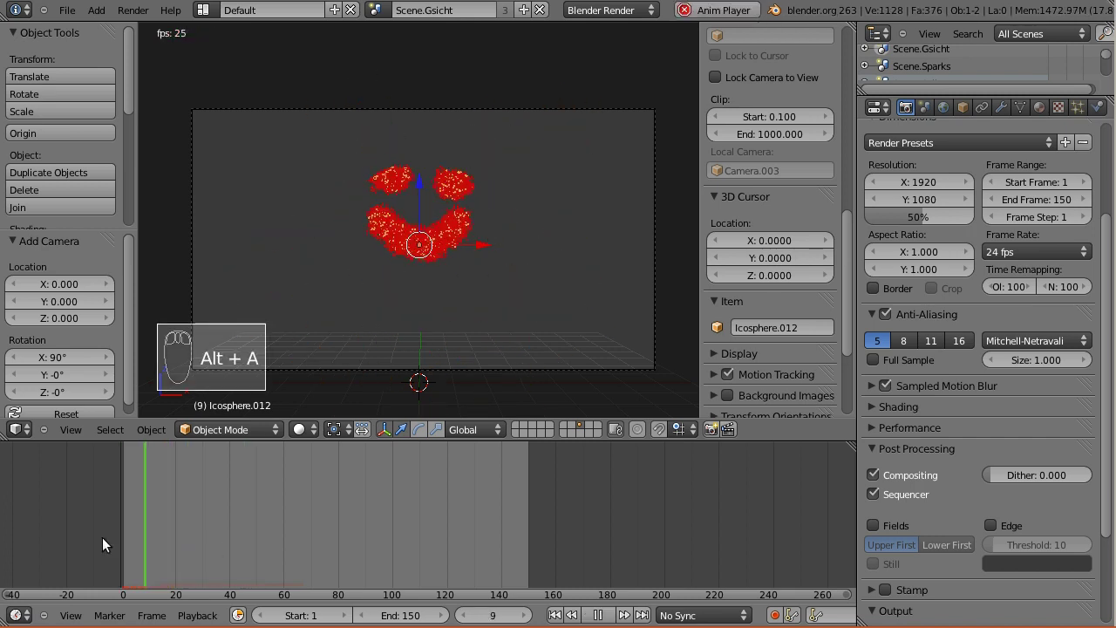
{"action": "key", "text": "alt+a"}
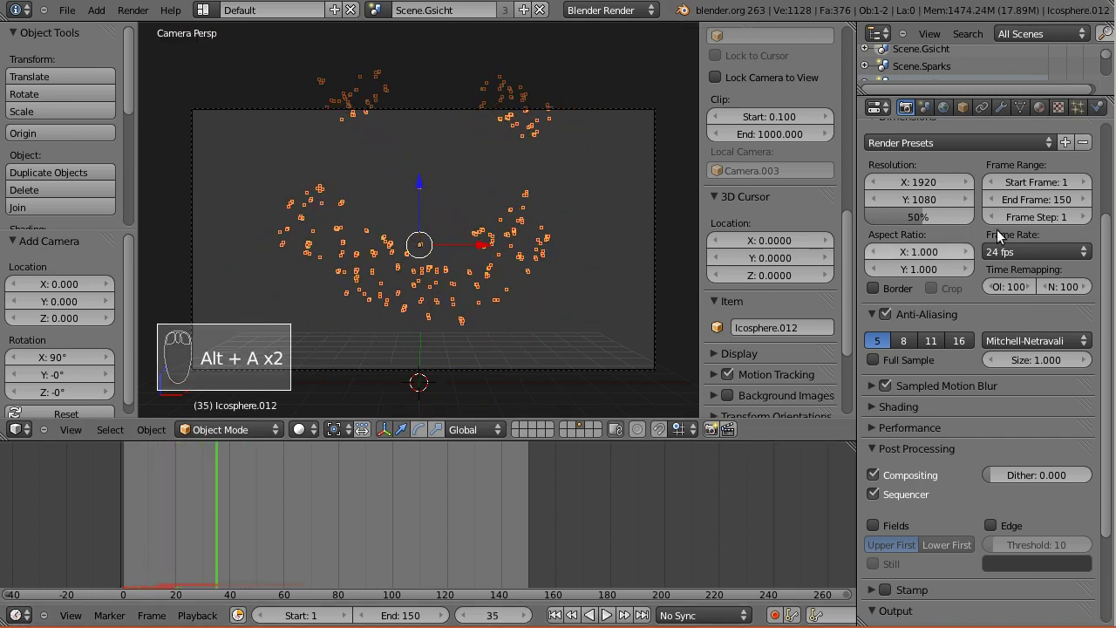
Bake both particle systems of the smiley's Icosphere.012 emitter, ParticleSystem and ParticleSystem 2
{"action": "left_click", "coordinate": [1079, 107]}
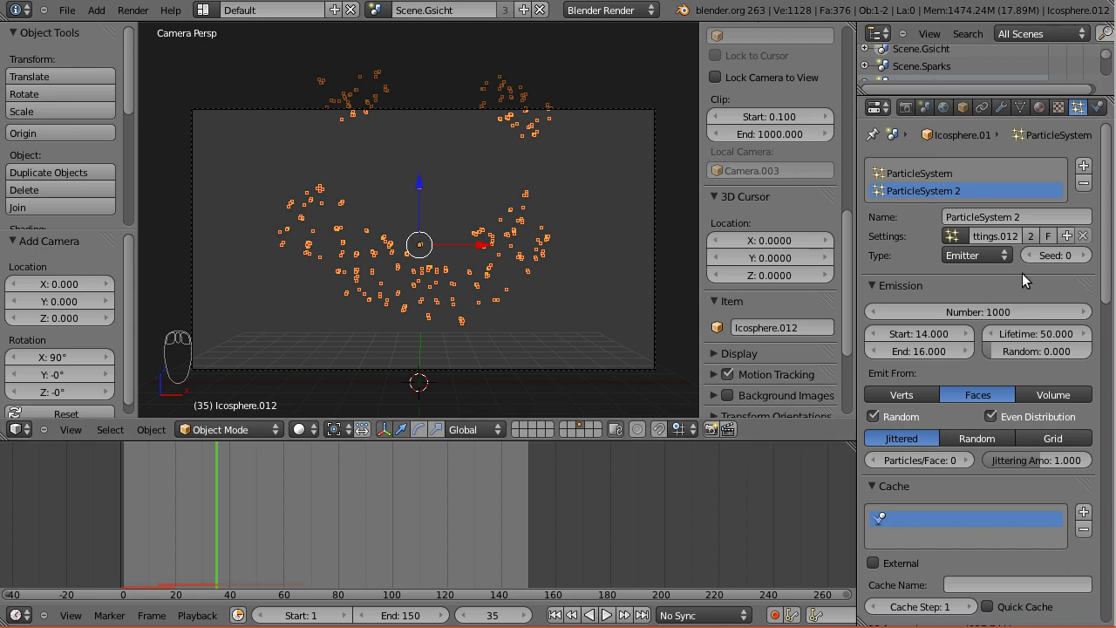
{"action": "left_click", "coordinate": [945, 174]}
{"action": "scroll", "coordinate": [945, 428], "scroll_direction": "down", "scroll_amount": 5}
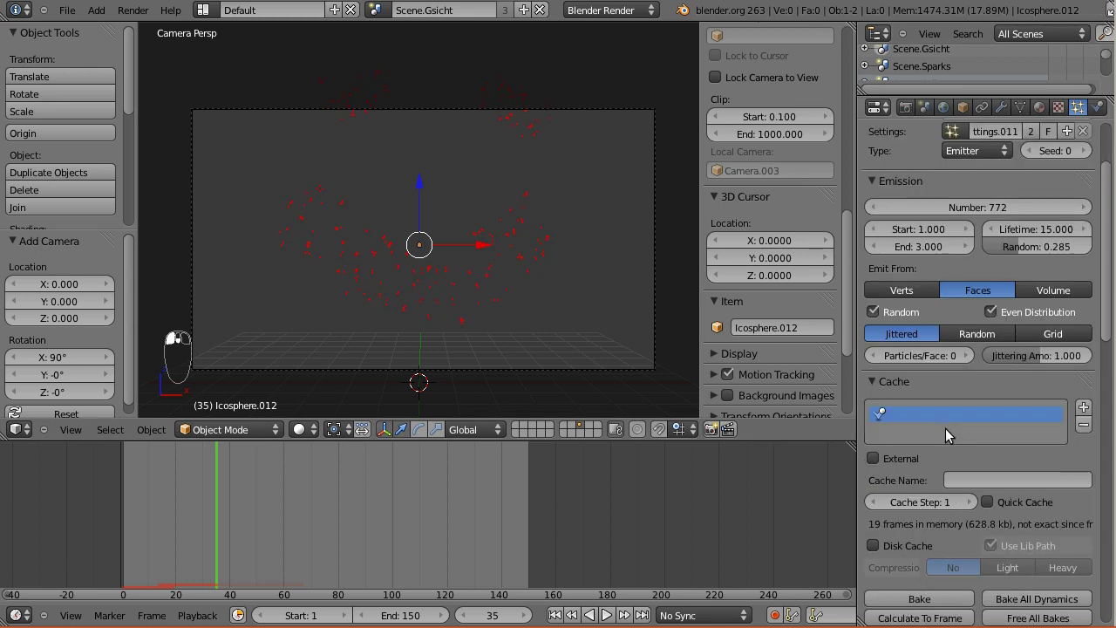
{"action": "left_click", "coordinate": [915, 495]}
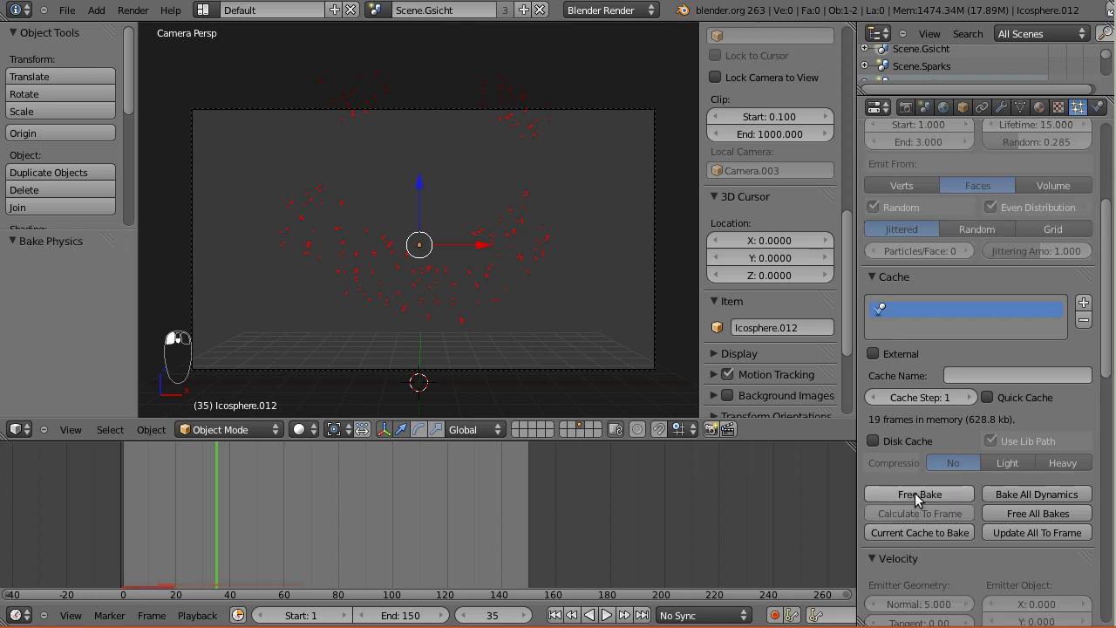
{"action": "scroll", "coordinate": [923, 423], "scroll_direction": "up", "scroll_amount": 5}
{"action": "left_click", "coordinate": [911, 191]}
{"action": "scroll", "coordinate": [926, 442], "scroll_direction": "down", "scroll_amount": 5}
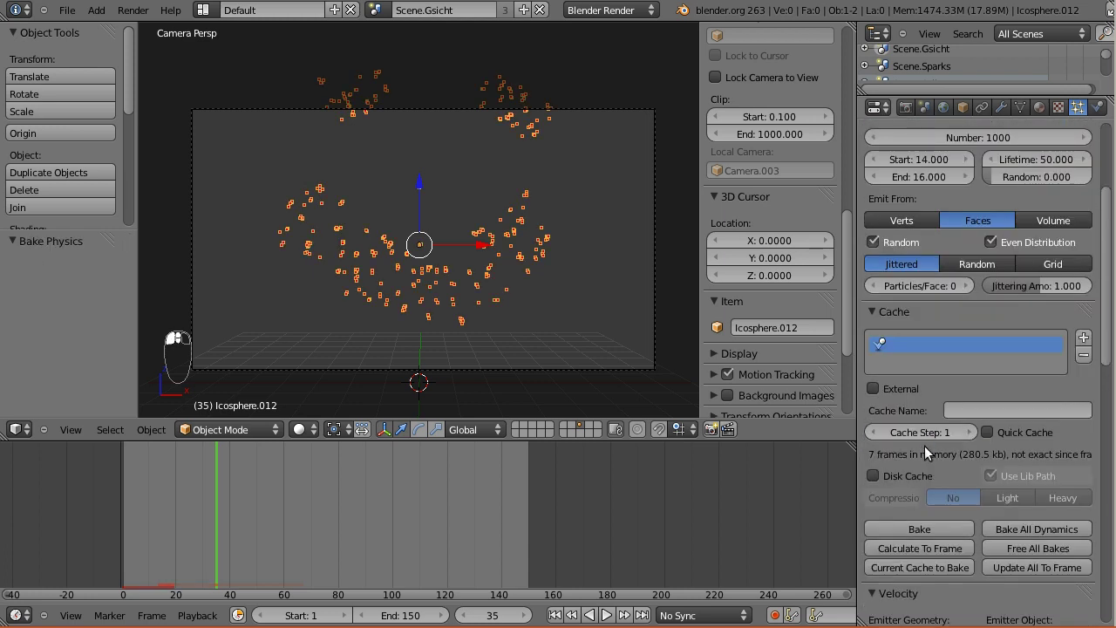
{"action": "left_click", "coordinate": [917, 529]}
{"action": "scroll", "coordinate": [939, 499], "scroll_direction": "up", "scroll_amount": 5}
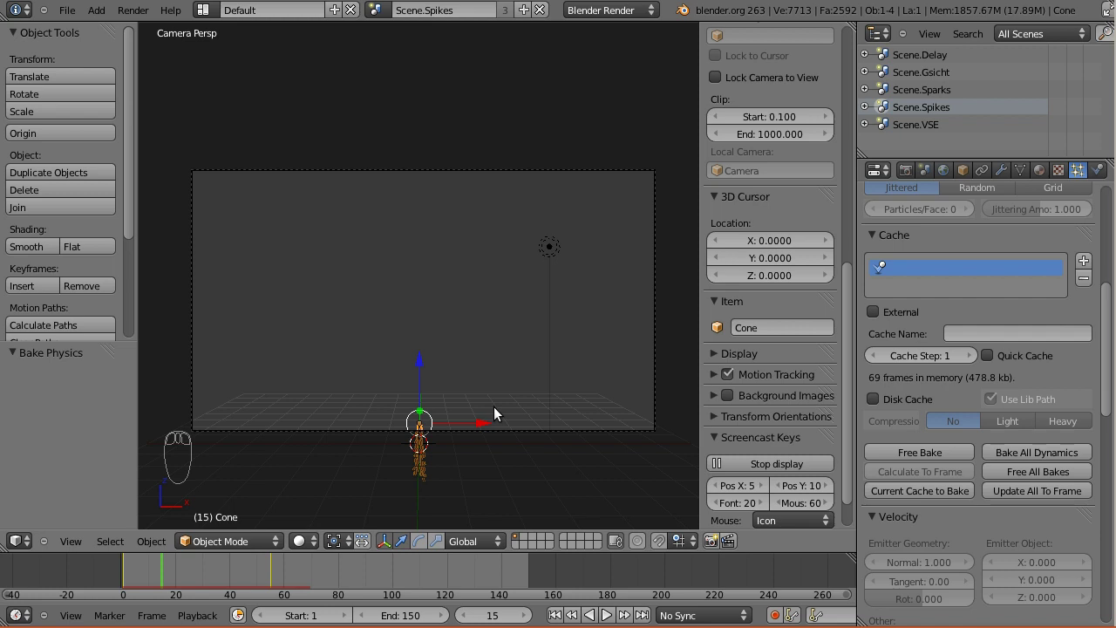
Scrub through the Scene.Spikes timeline to examine how the Cone's particle trail rises in the camera view
{"action": "left_click_drag", "start_coordinate": [202, 568], "coordinate": [259, 585]}
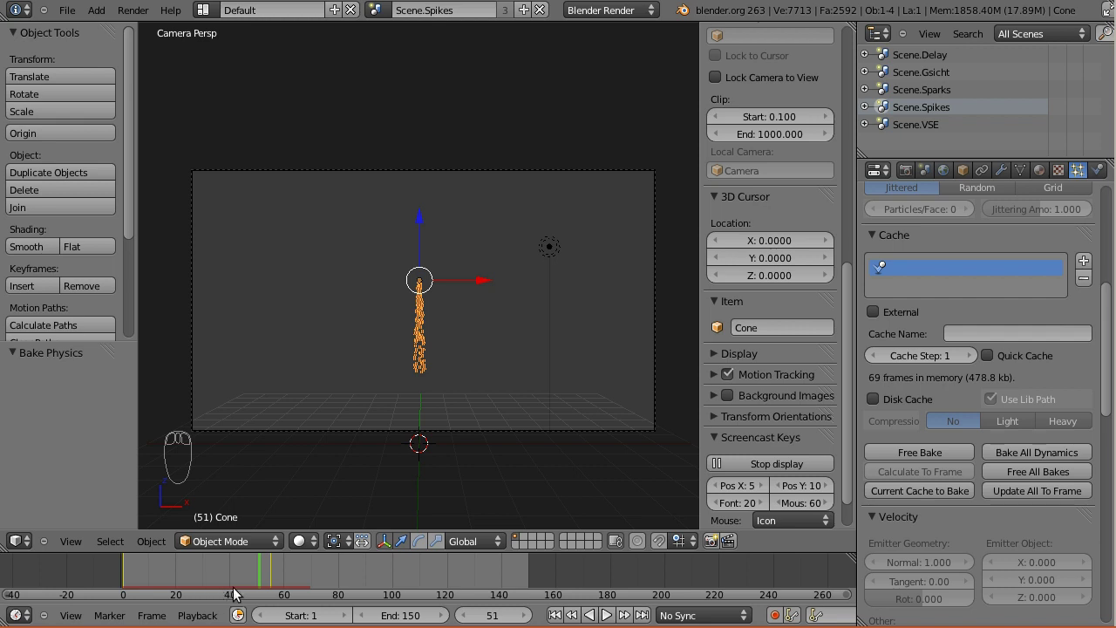
{"action": "left_click", "coordinate": [194, 577]}
{"action": "left_click_drag", "start_coordinate": [194, 577], "coordinate": [177, 578]}
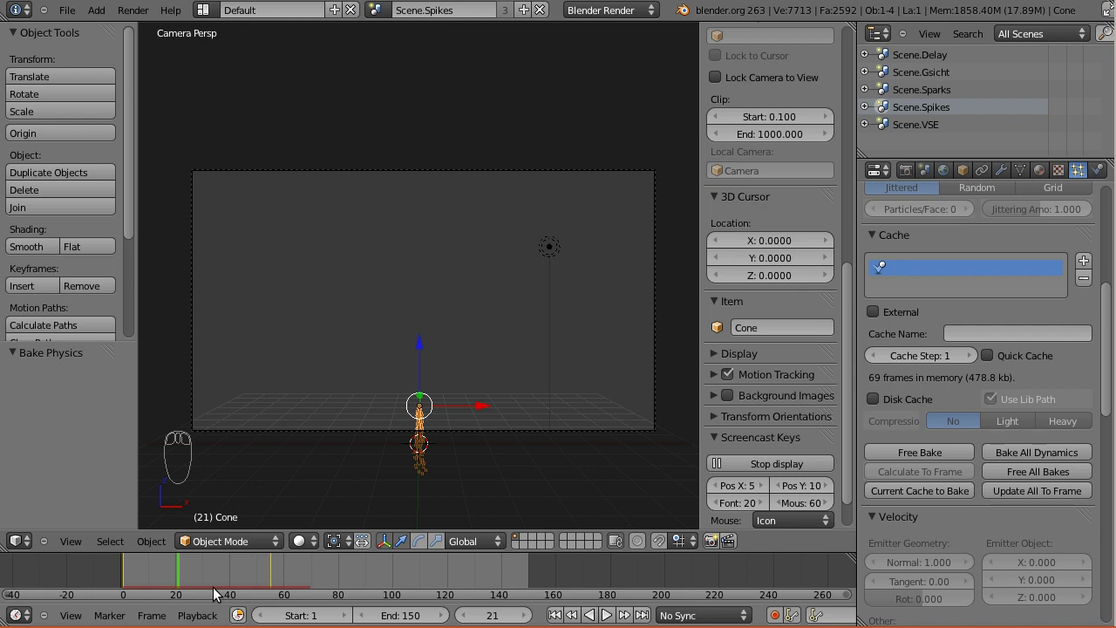
{"action": "left_click_drag", "start_coordinate": [214, 593], "coordinate": [200, 572]}
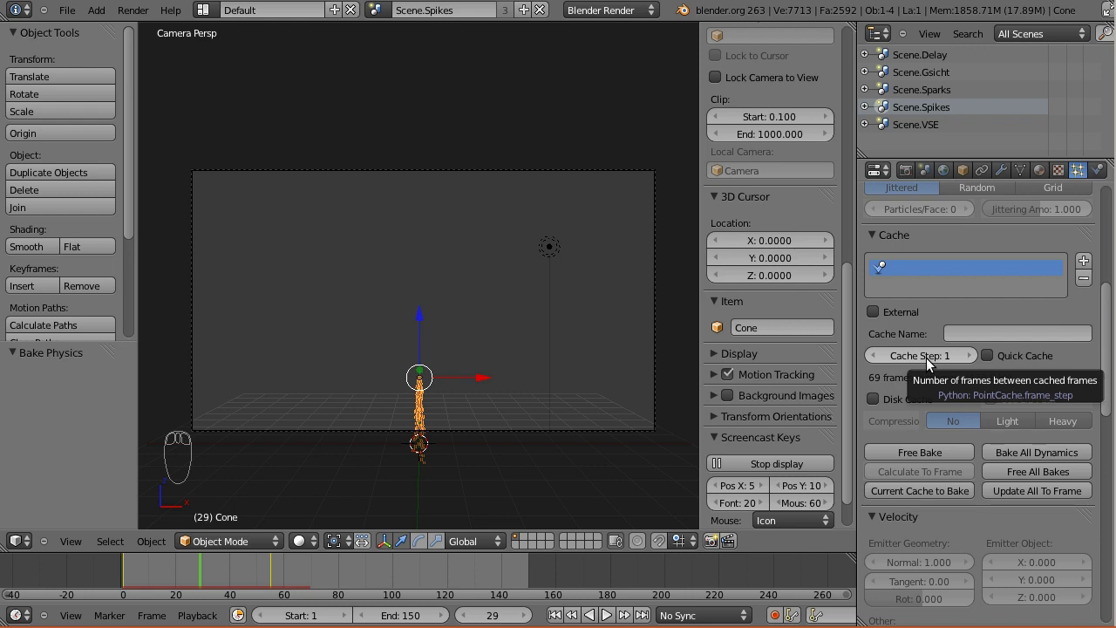
{"action": "mouse_move", "coordinate": [231, 567]}
{"action": "left_mouse_down"}
{"action": "mouse_move", "coordinate": [140, 570]}
{"action": "mouse_move", "coordinate": [298, 571]}
{"action": "mouse_move", "coordinate": [185, 569]}
{"action": "mouse_move", "coordinate": [281, 569]}
{"action": "mouse_move", "coordinate": [222, 571]}
{"action": "left_mouse_up"}
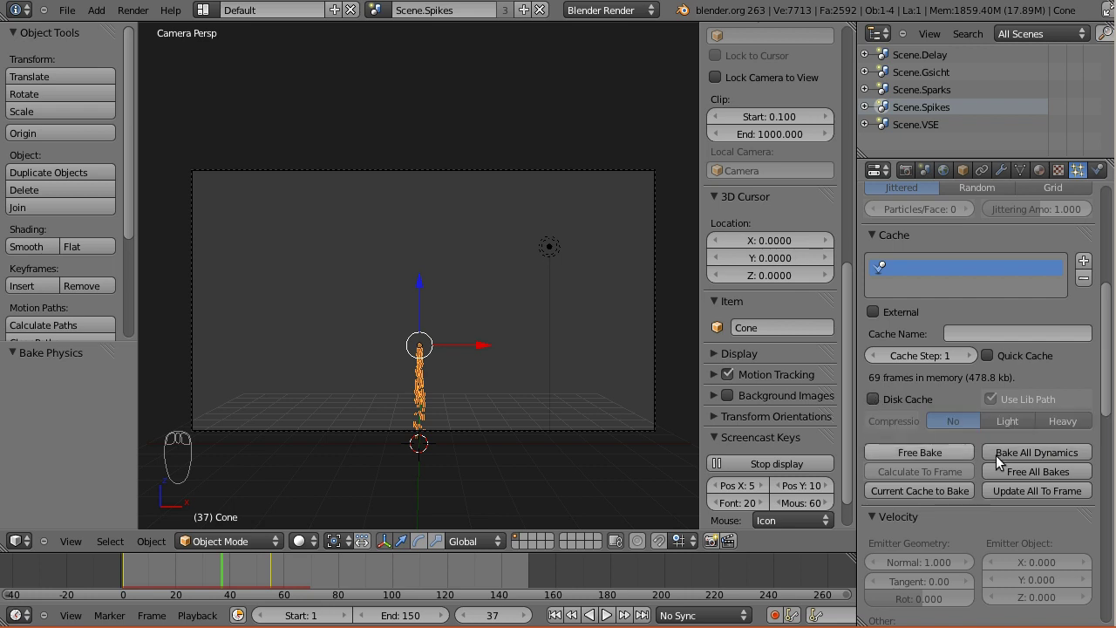
Review the Cone particle system's cache, physics integration and emission settings, including the automatic subframes option, and scrub the animation again
{"action": "left_click", "coordinate": [1106, 389]}
{"action": "left_click_drag", "start_coordinate": [1106, 389], "coordinate": [1105, 399]}
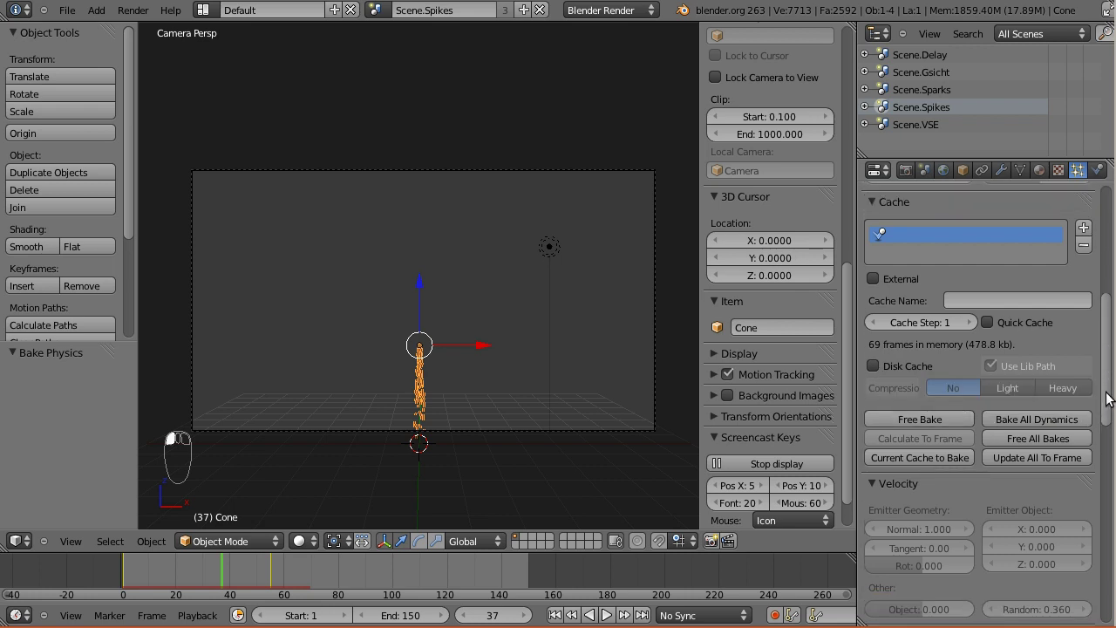
{"action": "left_click_drag", "start_coordinate": [314, 566], "coordinate": [218, 567]}
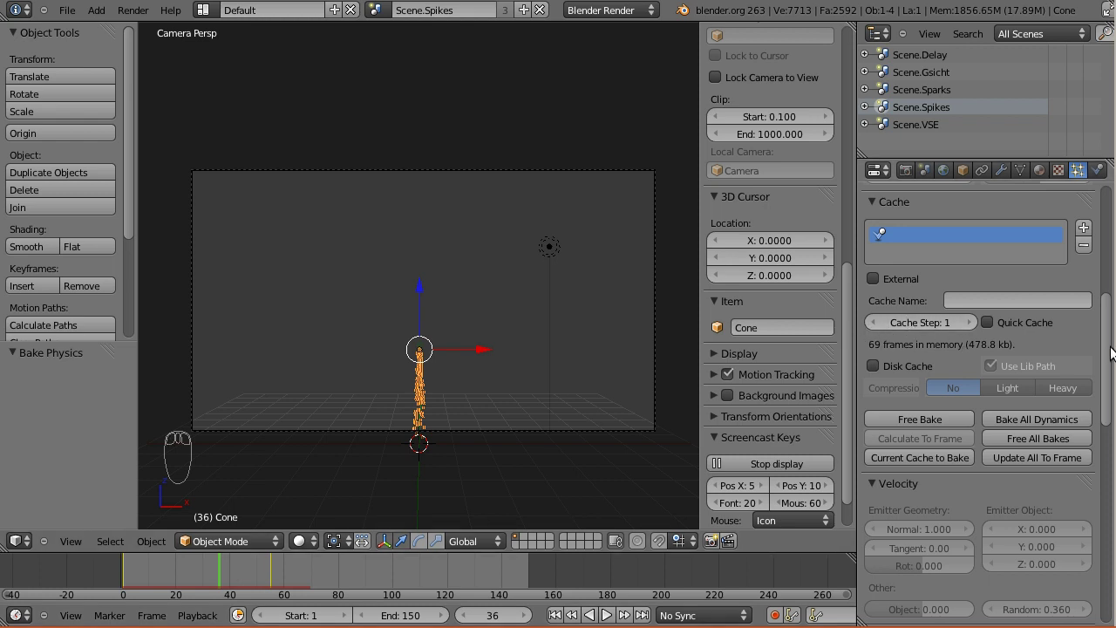
{"action": "left_click_drag", "start_coordinate": [1110, 352], "coordinate": [1111, 493]}
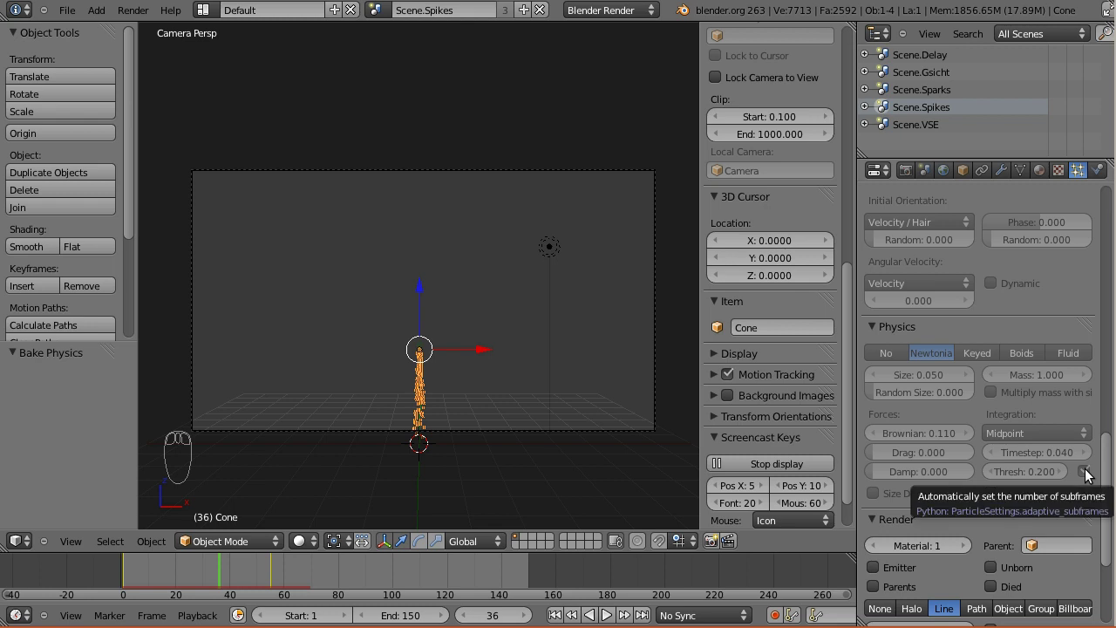
{"action": "left_click", "coordinate": [1085, 472]}
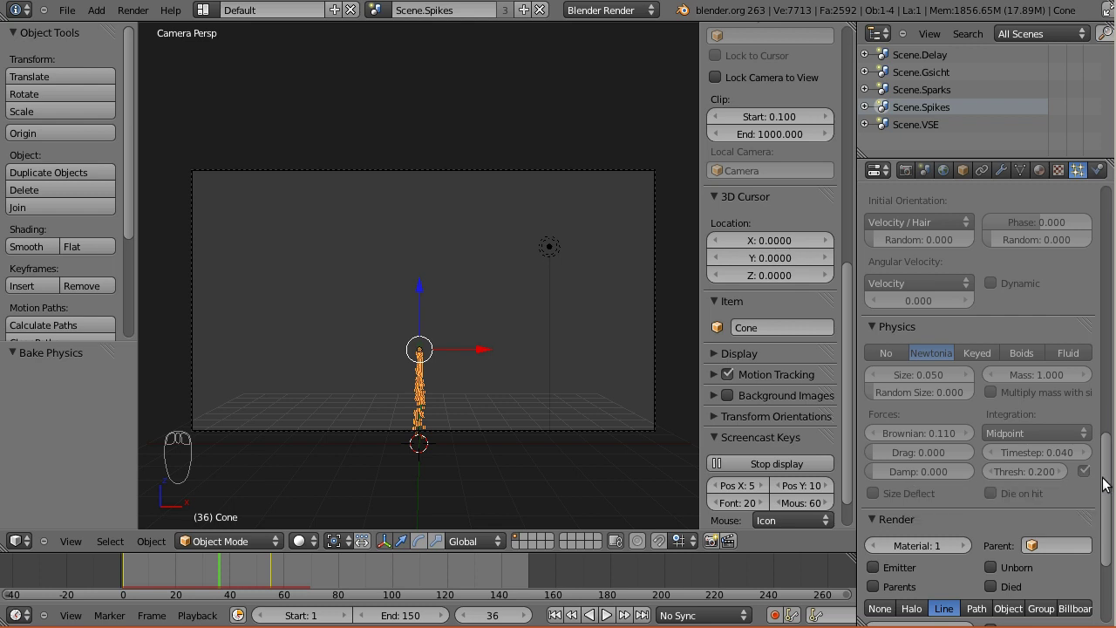
{"action": "left_click_drag", "start_coordinate": [1104, 481], "coordinate": [1113, 218]}
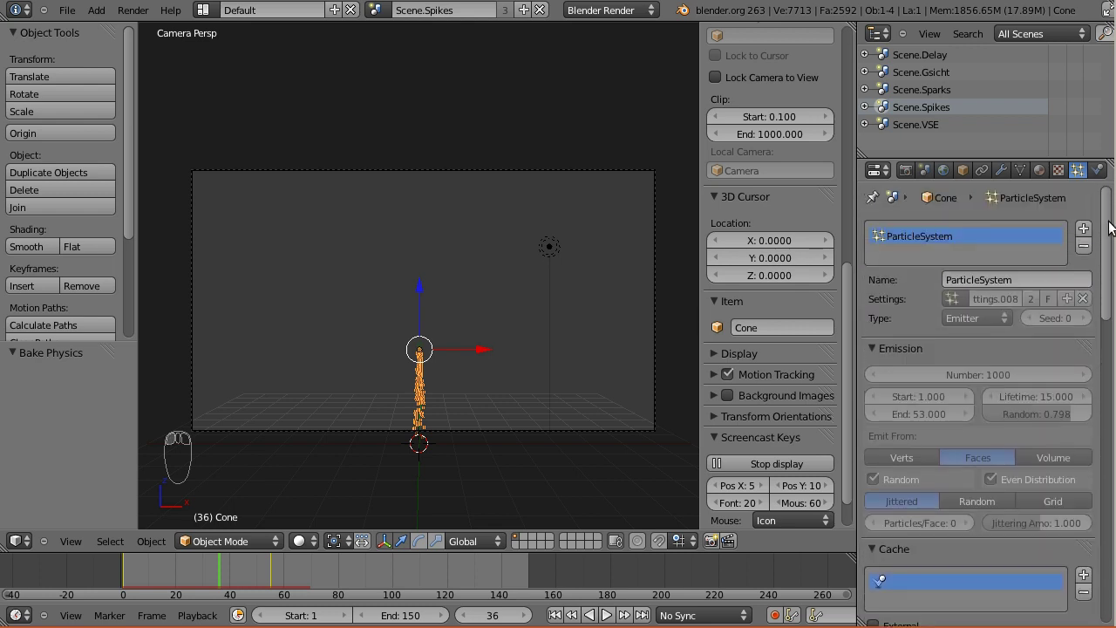
{"action": "left_click_drag", "start_coordinate": [182, 560], "coordinate": [215, 562]}
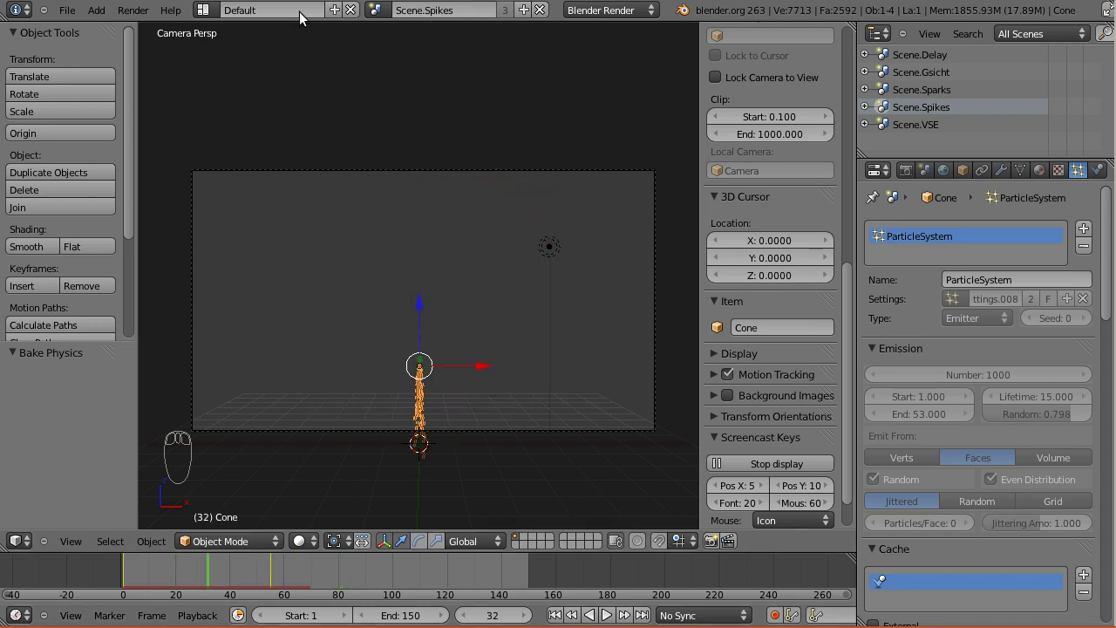
Switch to the Video Editing layout and add a Scene.Spikes scene strip in channel 1 starting at frame 1
{"action": "left_click", "coordinate": [202, 9]}
{"action": "left_click", "coordinate": [242, 140]}
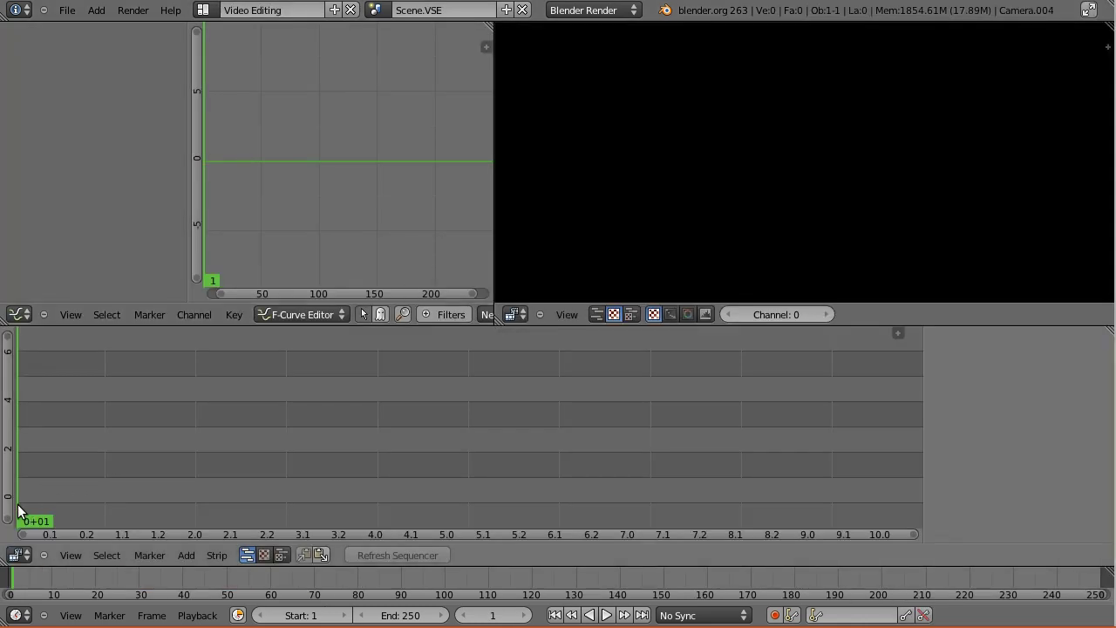
{"action": "key", "text": "shift+a"}
{"action": "mouse_move", "coordinate": [17, 510]}
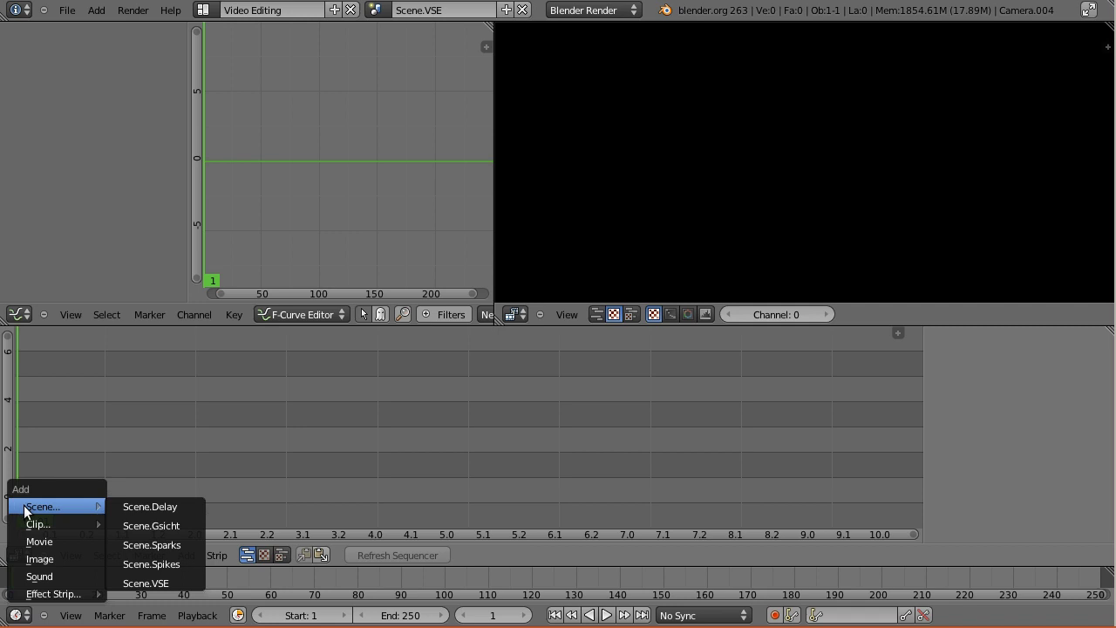
{"action": "left_click", "coordinate": [161, 565]}
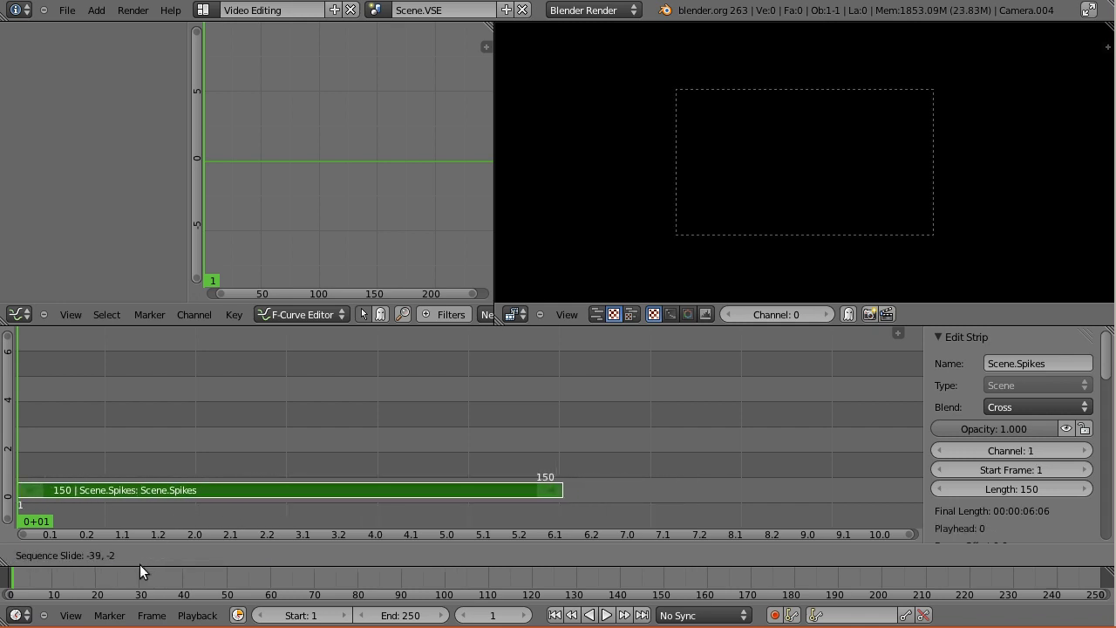
{"action": "left_click", "coordinate": [139, 564]}
Play the Scene.Spikes strip, scrub to frame 80 and inspect the explosion in an enlarged preview
{"action": "key", "text": "alt+a"}
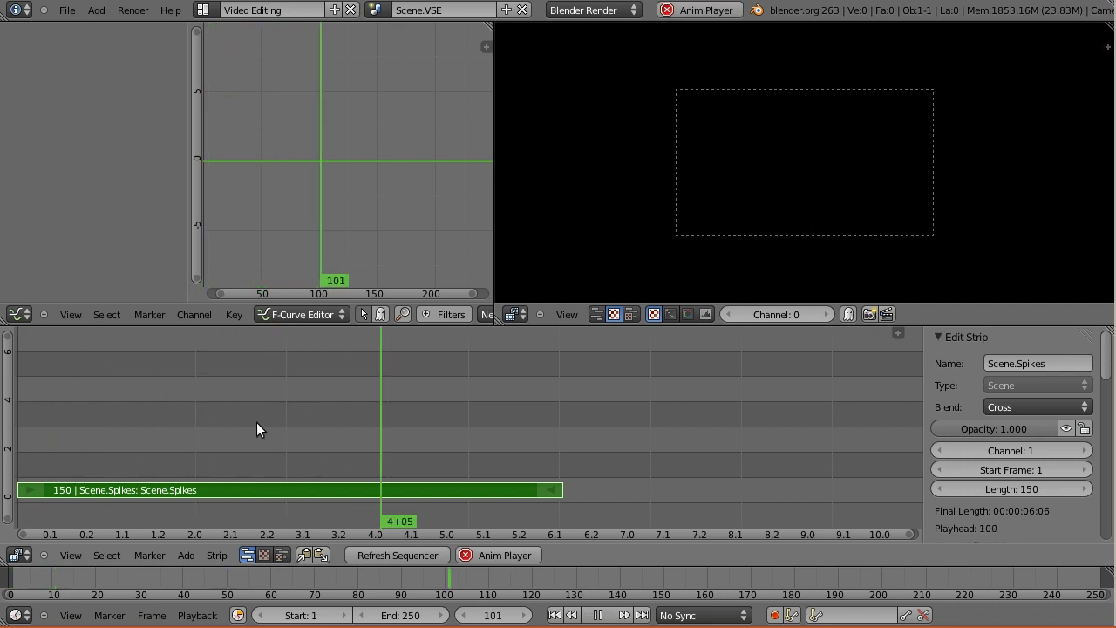
{"action": "key", "text": "alt+a"}
{"action": "left_click_drag", "start_coordinate": [355, 461], "coordinate": [306, 457]}
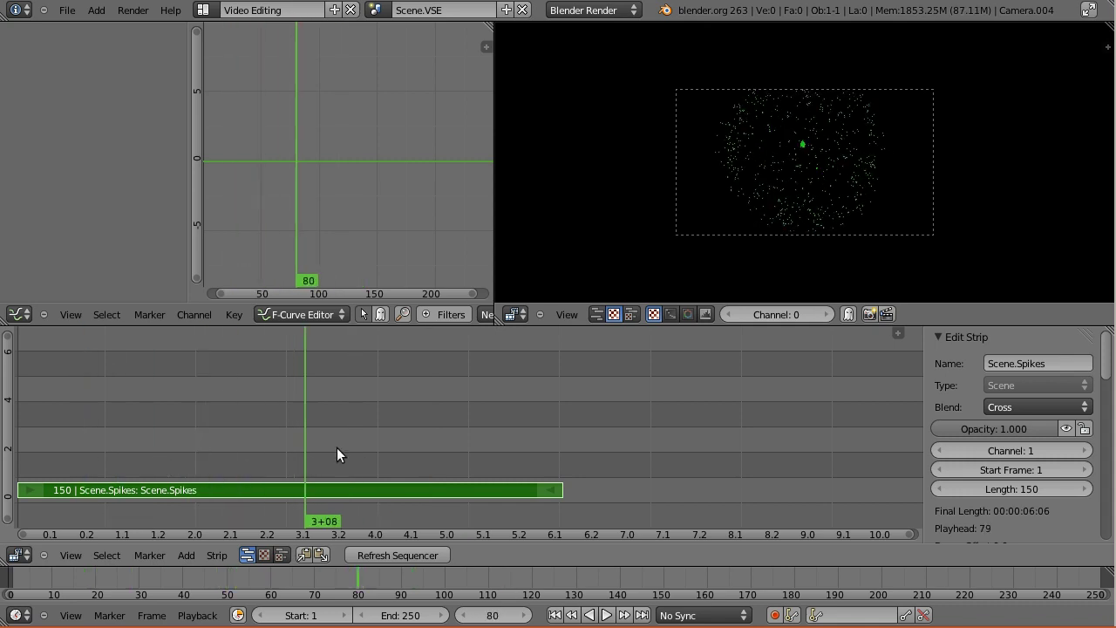
{"action": "scroll", "coordinate": [840, 201], "scroll_direction": "up", "scroll_amount": 3}
{"action": "scroll", "coordinate": [840, 202], "scroll_direction": "up", "scroll_amount": 1}
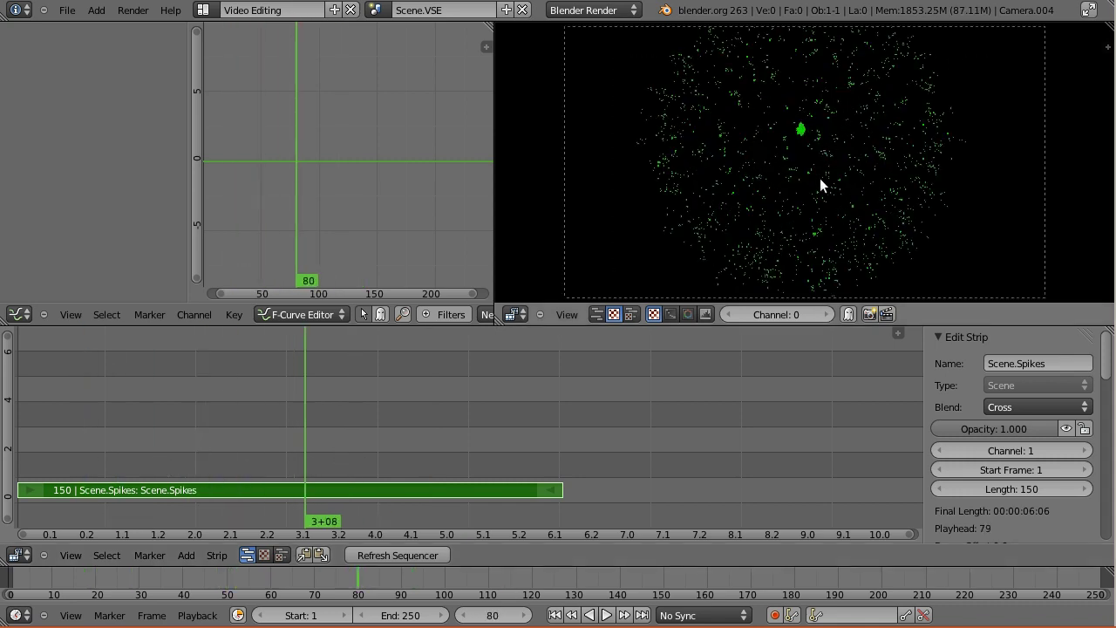
Move the playhead to frame 42 and duplicate the Scene.Spikes strip into channel 2, starting at frame 40
{"action": "left_click_drag", "start_coordinate": [240, 448], "coordinate": [169, 478]}
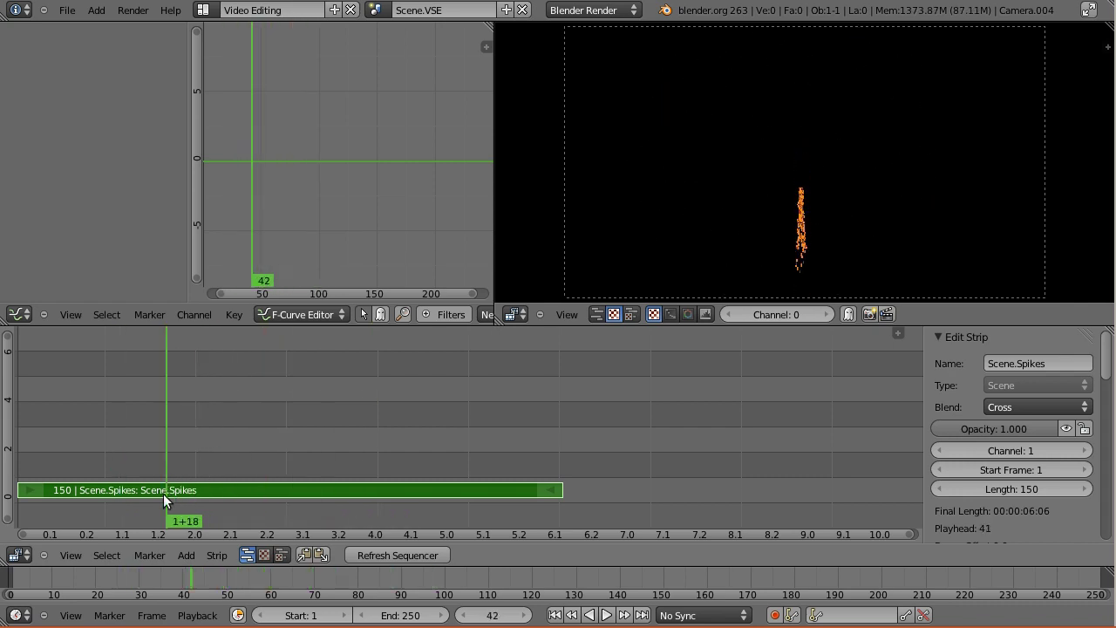
{"action": "key", "text": "shift+d"}
{"action": "left_click", "coordinate": [303, 469]}
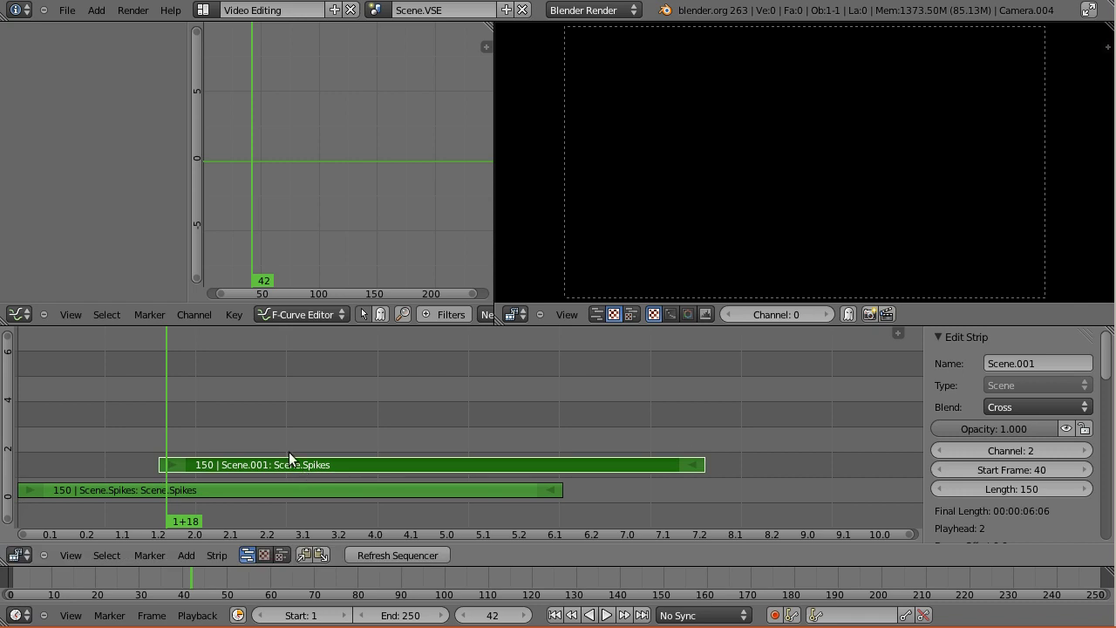
Duplicate the Scene.Spikes strip four more times into channels 3 to 6, starting at frames 42, 44, 46 and 48
{"action": "key", "text": "shift+d"}
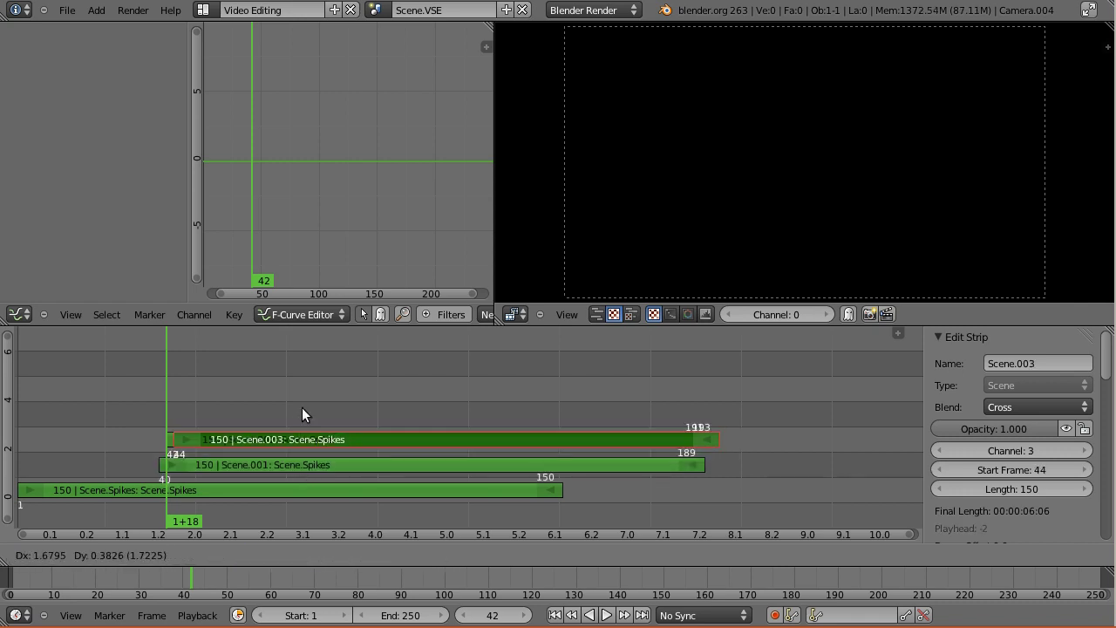
{"action": "left_click", "coordinate": [302, 407]}
{"action": "key", "text": "shift+d"}
{"action": "left_click", "coordinate": [320, 397]}
{"action": "key", "text": "shift+d"}
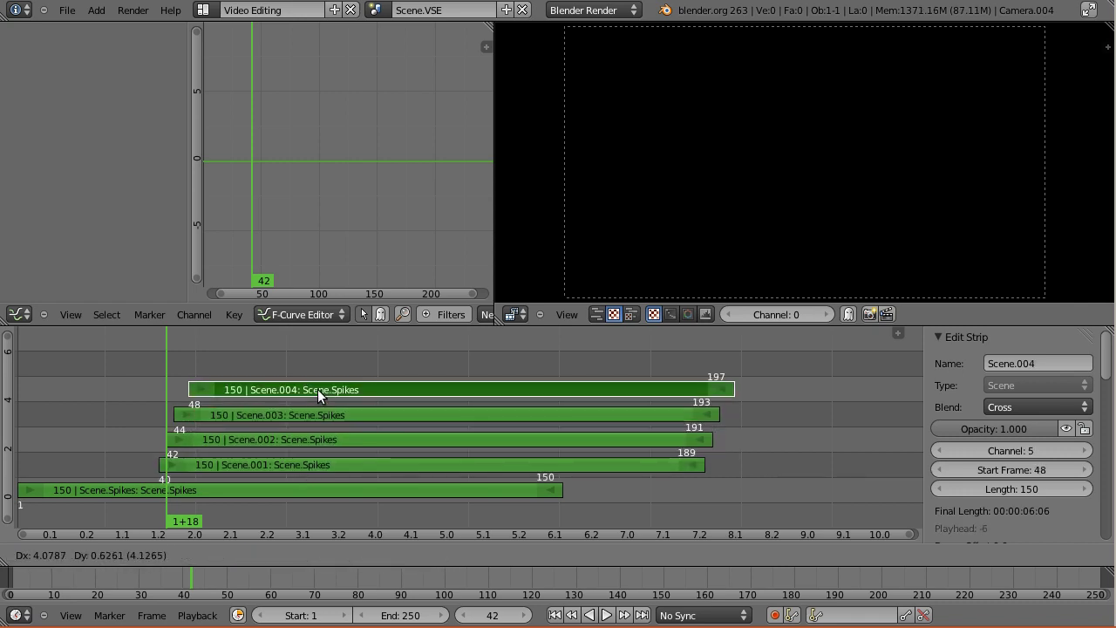
{"action": "left_click", "coordinate": [310, 389]}
{"action": "key", "text": "shift+d"}
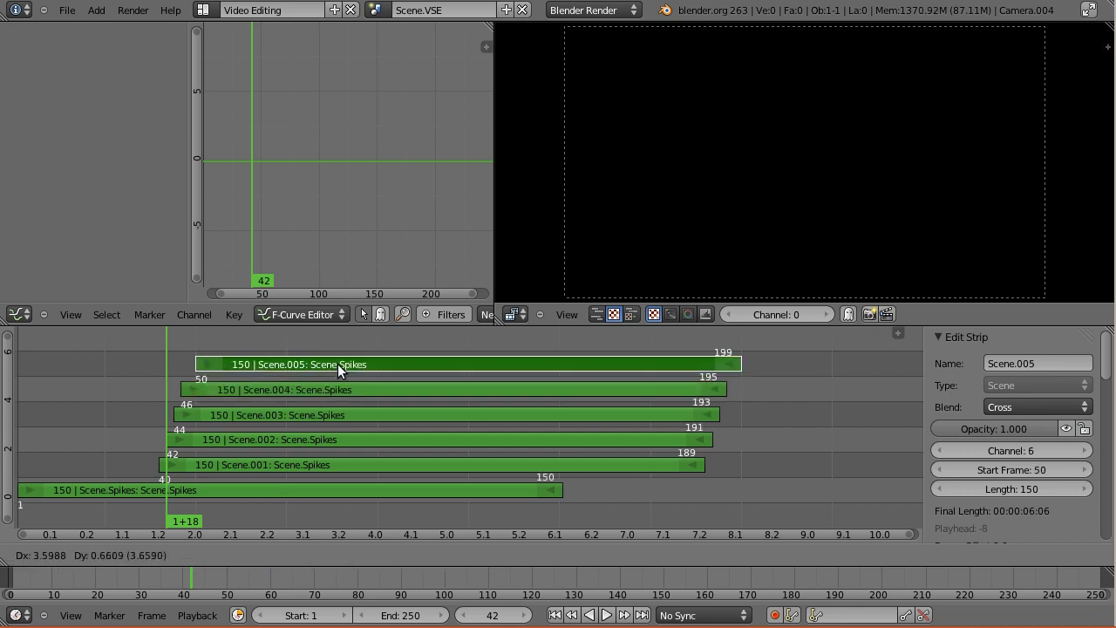
{"action": "left_click", "coordinate": [333, 366]}
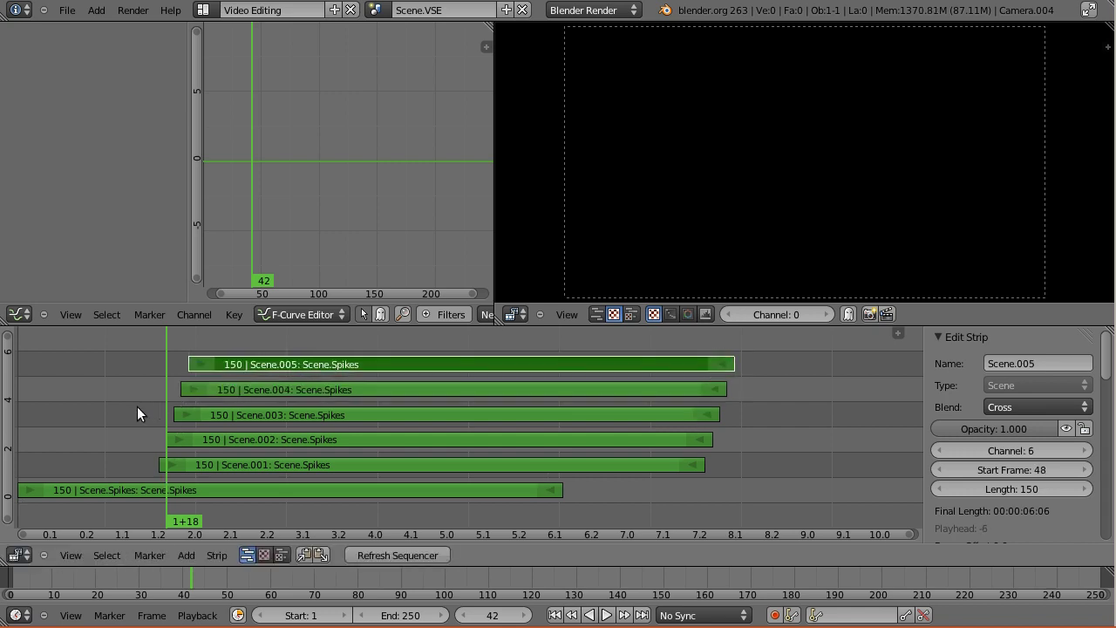
Play and scrub the stacked Scene.Spikes strips to check how they appear together in the preview
{"action": "key", "text": "alt+a"}
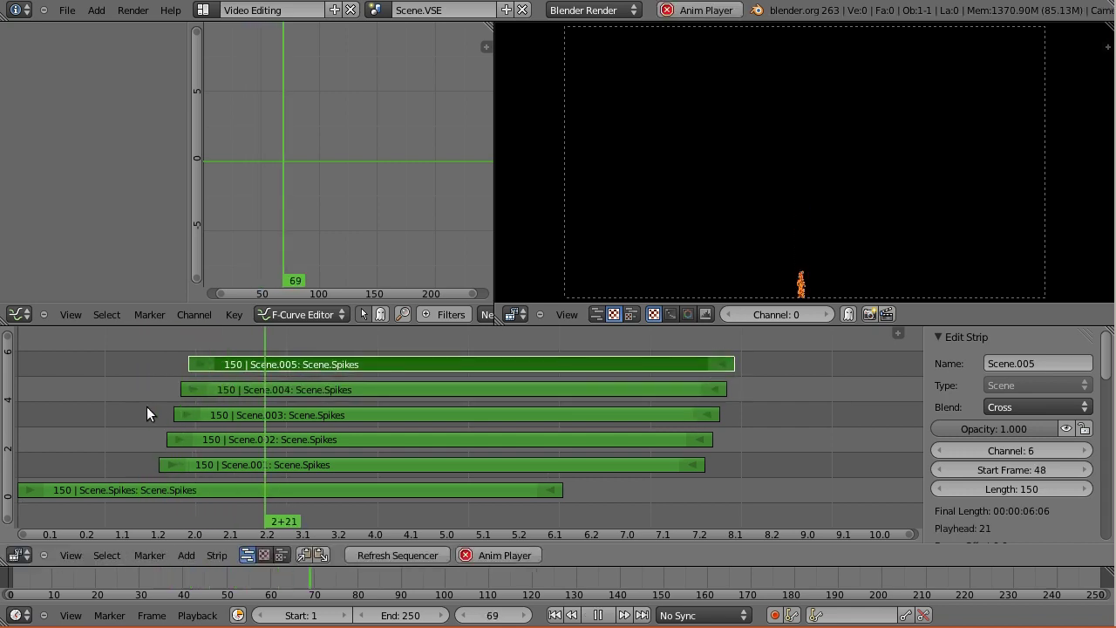
{"action": "key", "text": "alt+a"}
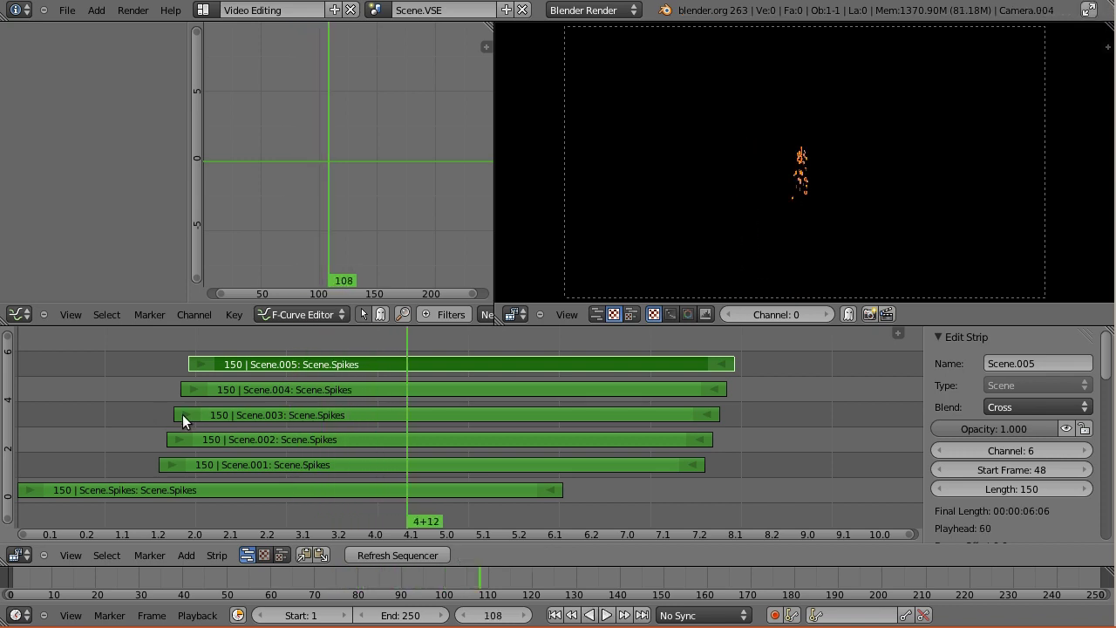
{"action": "left_click_drag", "start_coordinate": [183, 414], "coordinate": [304, 418]}
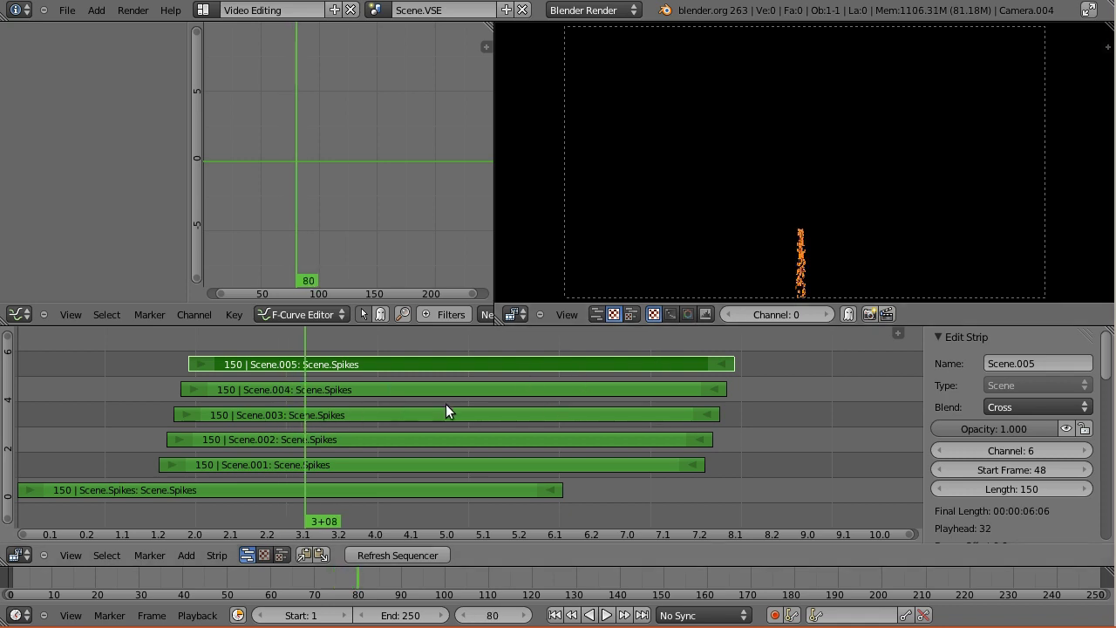
Erase the four extra Scene.Spikes duplicates in channels 3 to 6
{"action": "key", "text": "x"}
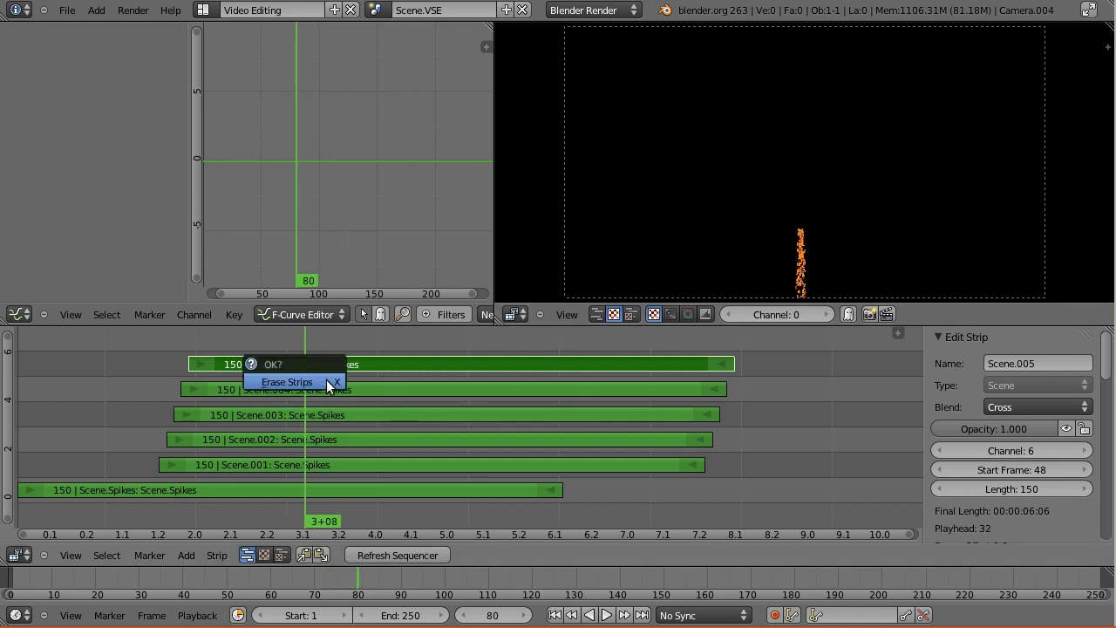
{"action": "left_click", "coordinate": [326, 379]}
{"action": "right_click", "coordinate": [322, 385]}
{"action": "key", "text": "x"}
{"action": "left_click", "coordinate": [323, 385]}
{"action": "right_click", "coordinate": [319, 414]}
{"action": "key", "text": "x"}
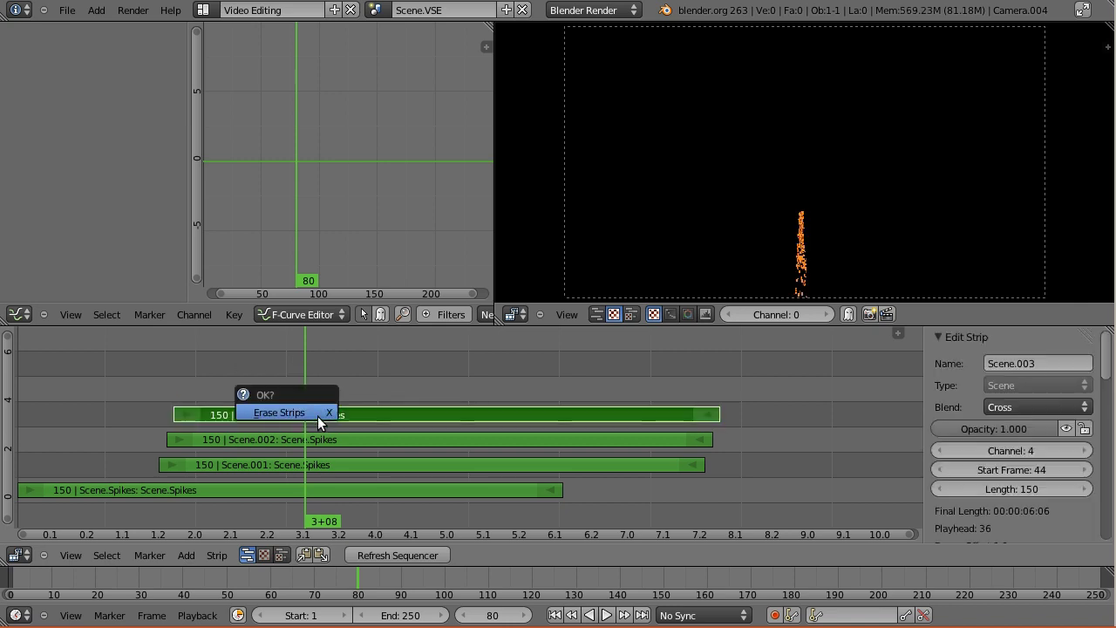
{"action": "left_click", "coordinate": [318, 416]}
{"action": "right_click", "coordinate": [303, 444]}
{"action": "key", "text": "x"}
{"action": "left_click", "coordinate": [305, 445]}
Play the two overlapping strips briefly, then select the channel 2 strip to inspect its blend mode and opacity
{"action": "key", "text": "alt+a"}
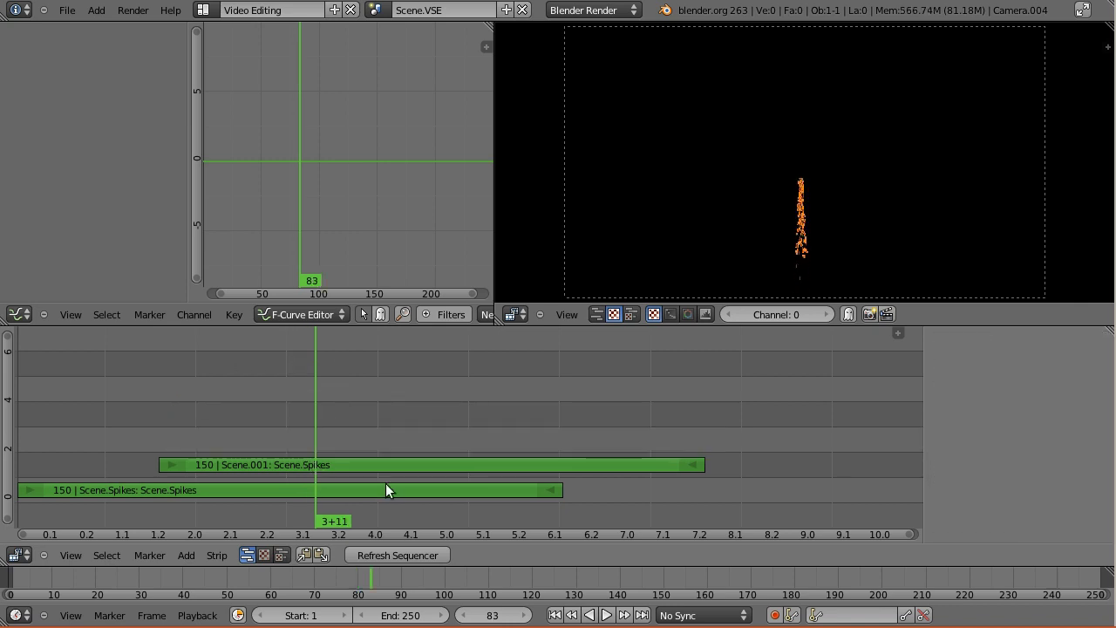
{"action": "right_click", "coordinate": [505, 475]}
{"action": "key", "text": "n"}
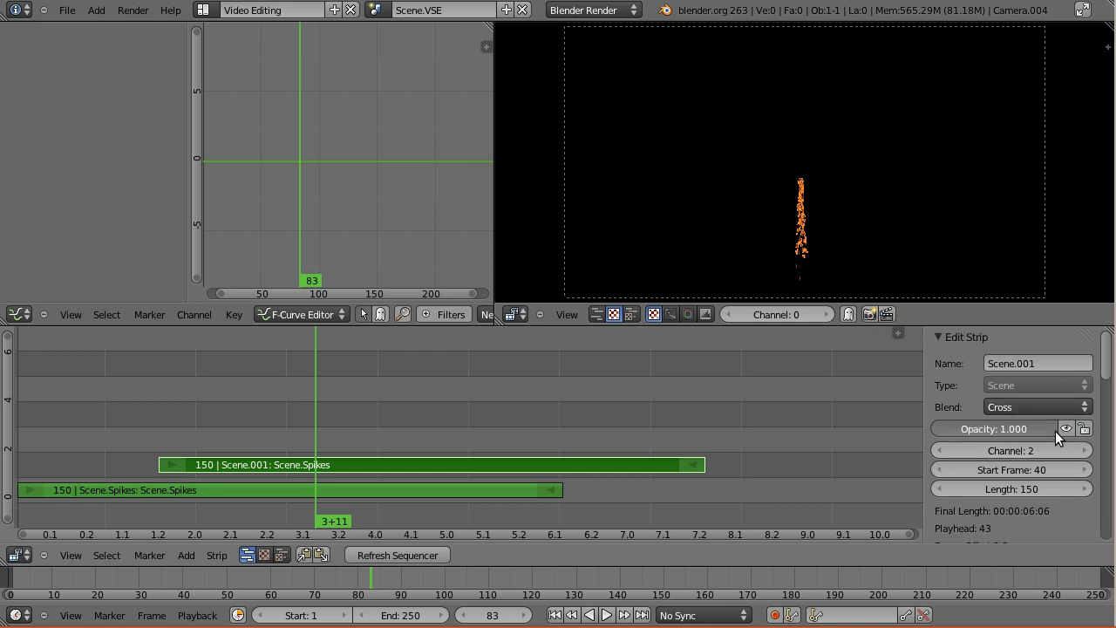
{"action": "mouse_move", "coordinate": [1055, 431]}
{"action": "left_mouse_down"}
{"action": "mouse_move", "coordinate": [997, 437]}
{"action": "mouse_move", "coordinate": [1060, 426]}
{"action": "left_mouse_up"}
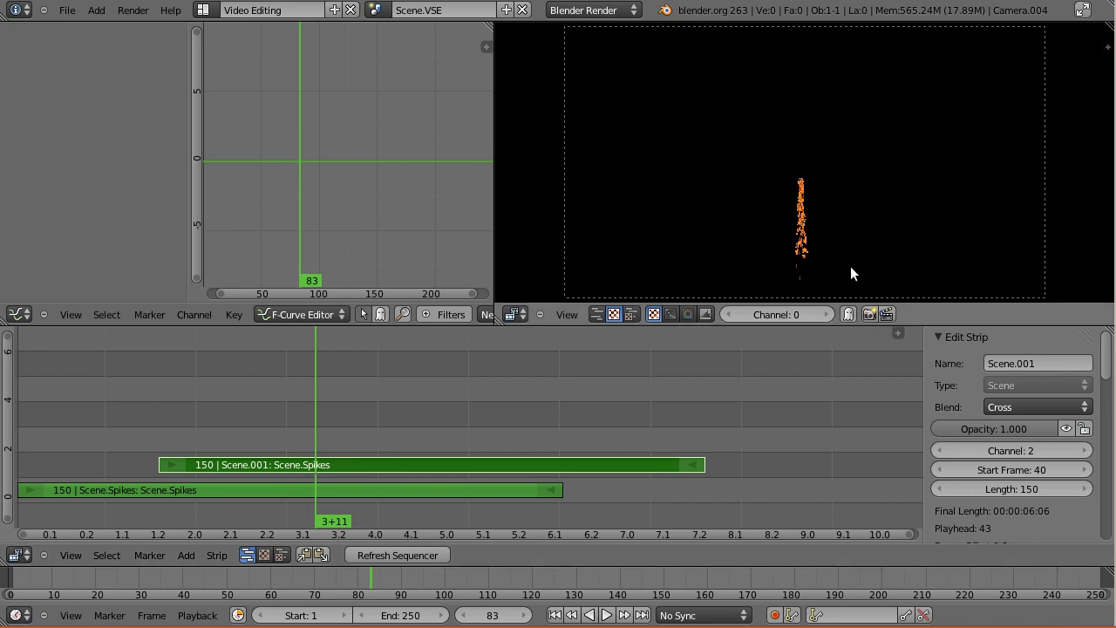
Change the channel 2 strip's blend mode from Cross to Alpha Over and scrub back to frame 43
{"action": "left_click", "coordinate": [1009, 409]}
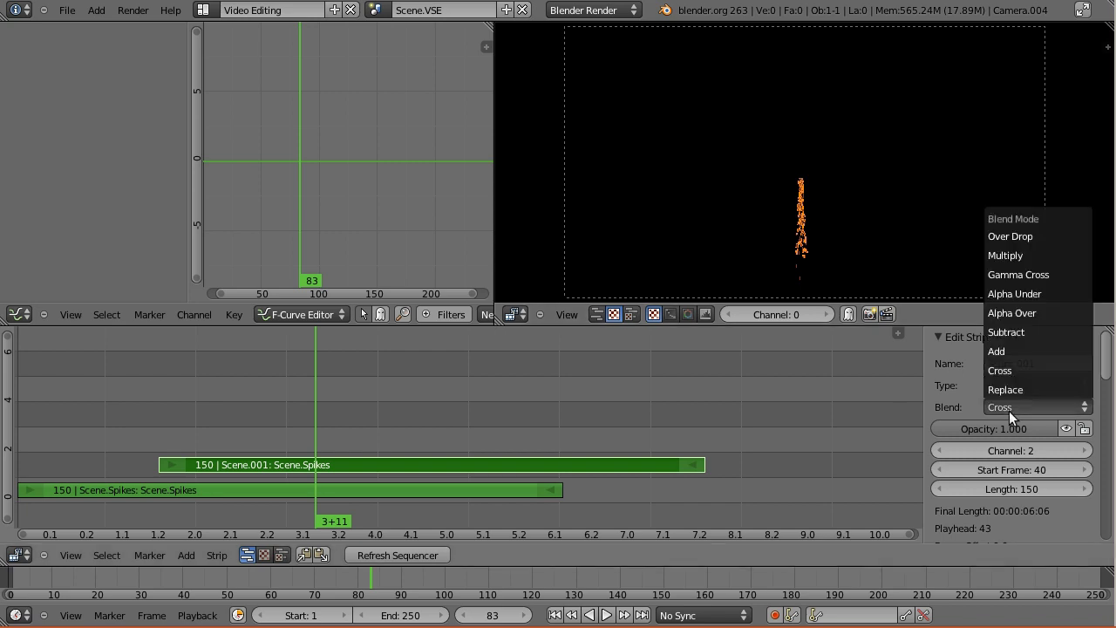
{"action": "left_click", "coordinate": [1016, 314]}
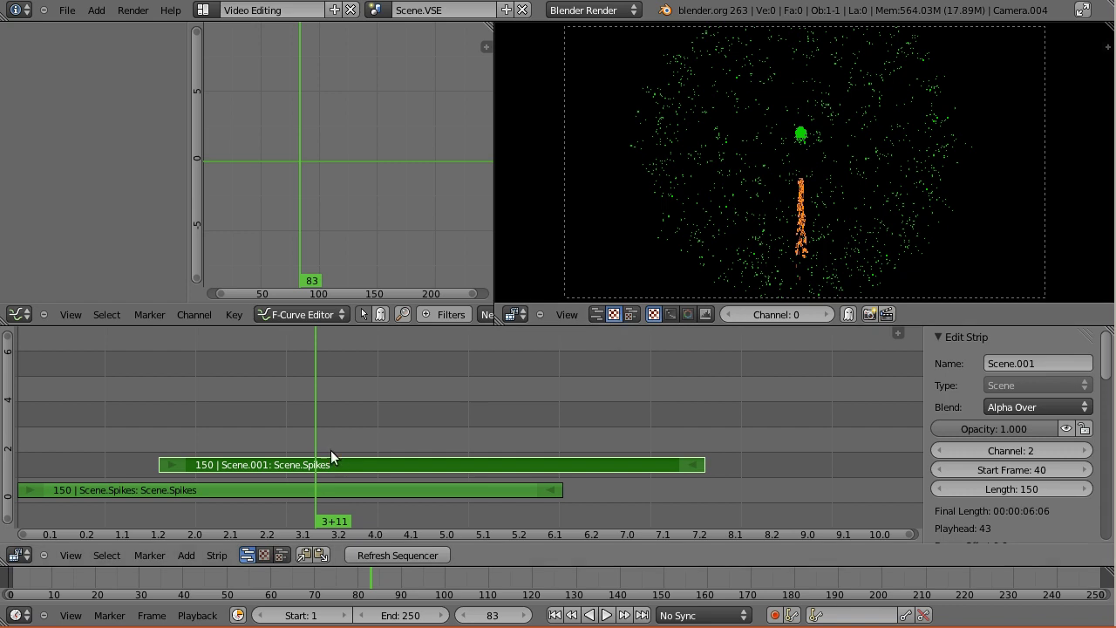
{"action": "left_click_drag", "start_coordinate": [330, 450], "coordinate": [171, 446]}
Duplicate the Alpha Over strip four times into channels 3 to 6, starting at frames 42, 45, 47 and 49
{"action": "key", "text": "shift+d"}
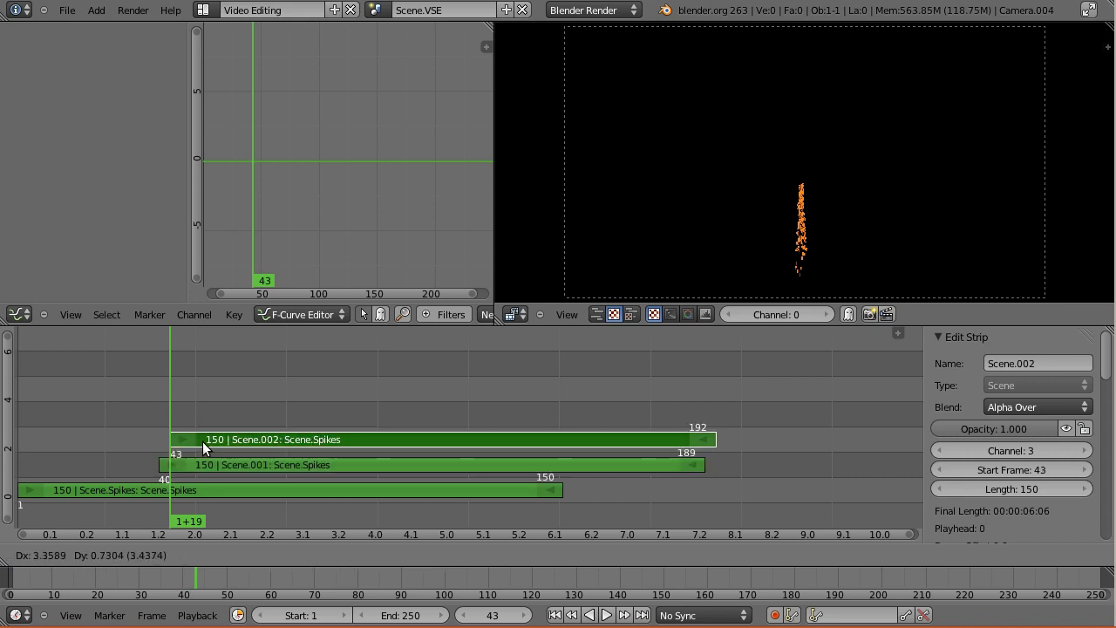
{"action": "left_click", "coordinate": [199, 441]}
{"action": "key", "text": "shift+d"}
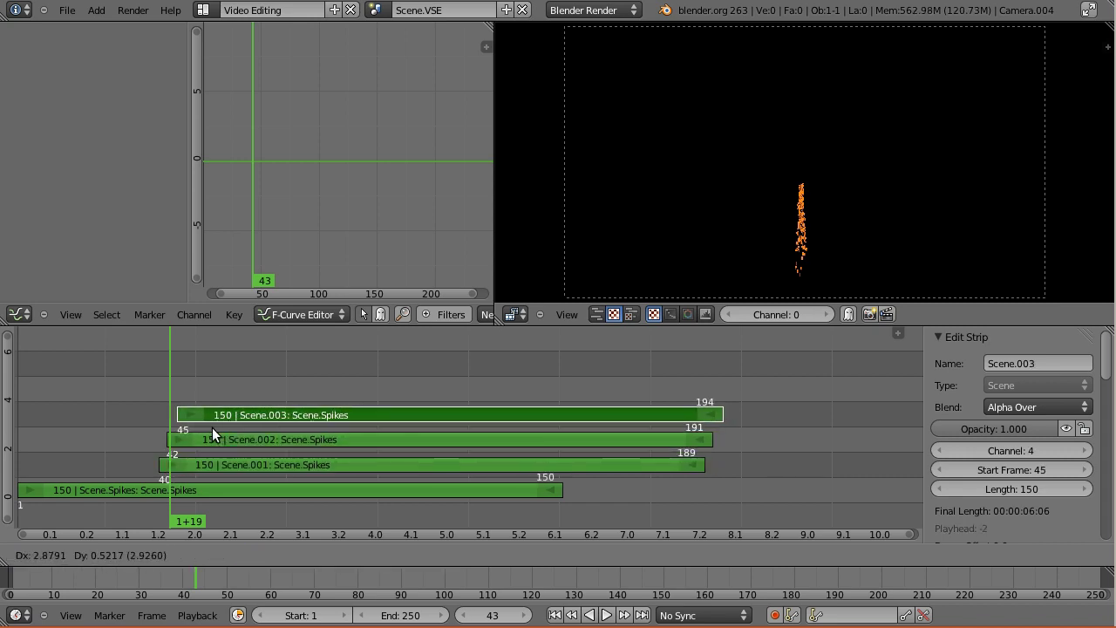
{"action": "left_click", "coordinate": [225, 425]}
{"action": "key", "text": "shift+d"}
{"action": "left_click", "coordinate": [250, 404]}
{"action": "key", "text": "shift+d"}
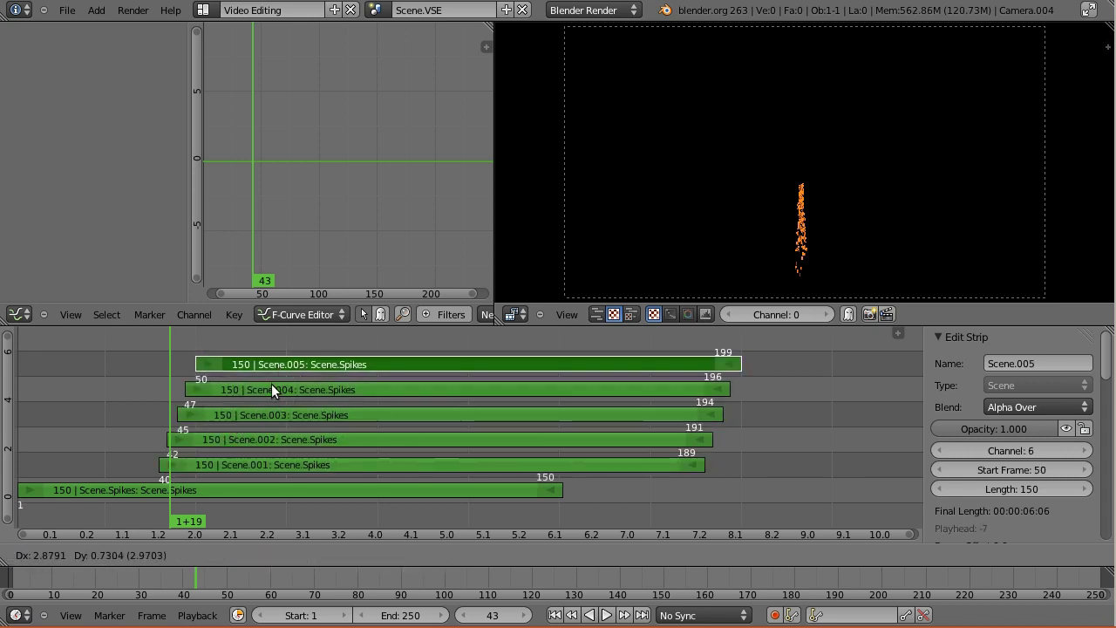
{"action": "left_click", "coordinate": [279, 386]}
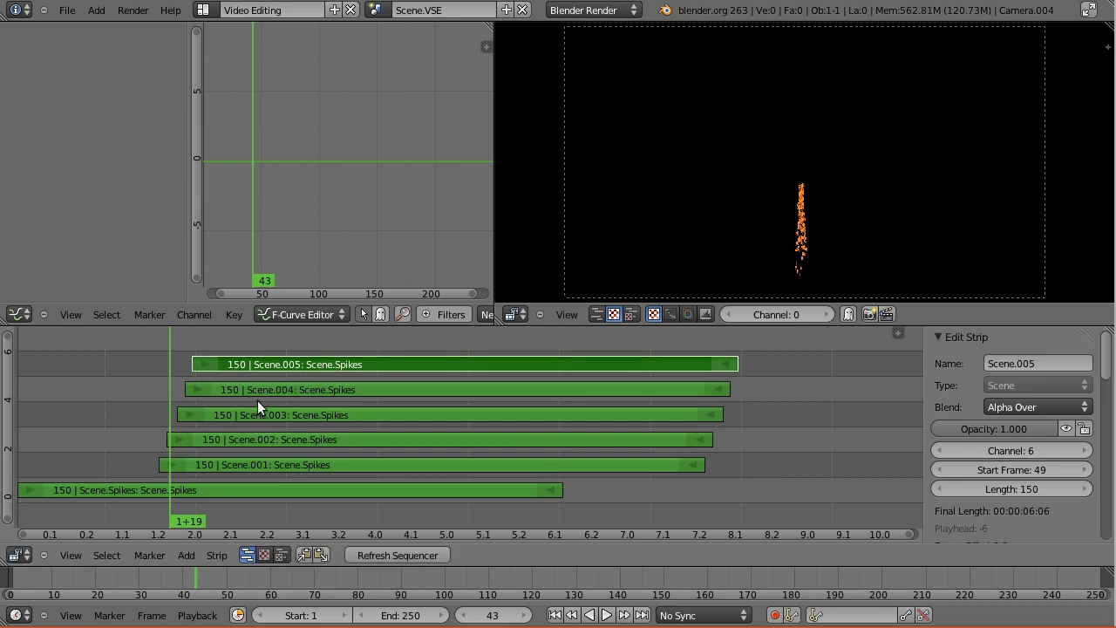
Scrub through the six stacked strips to check how the spikes overlap, and examine the channel 6 strip's Camera Override setting
{"action": "left_click_drag", "start_coordinate": [300, 331], "coordinate": [505, 349]}
{"action": "left_click_drag", "start_coordinate": [394, 357], "coordinate": [246, 392]}
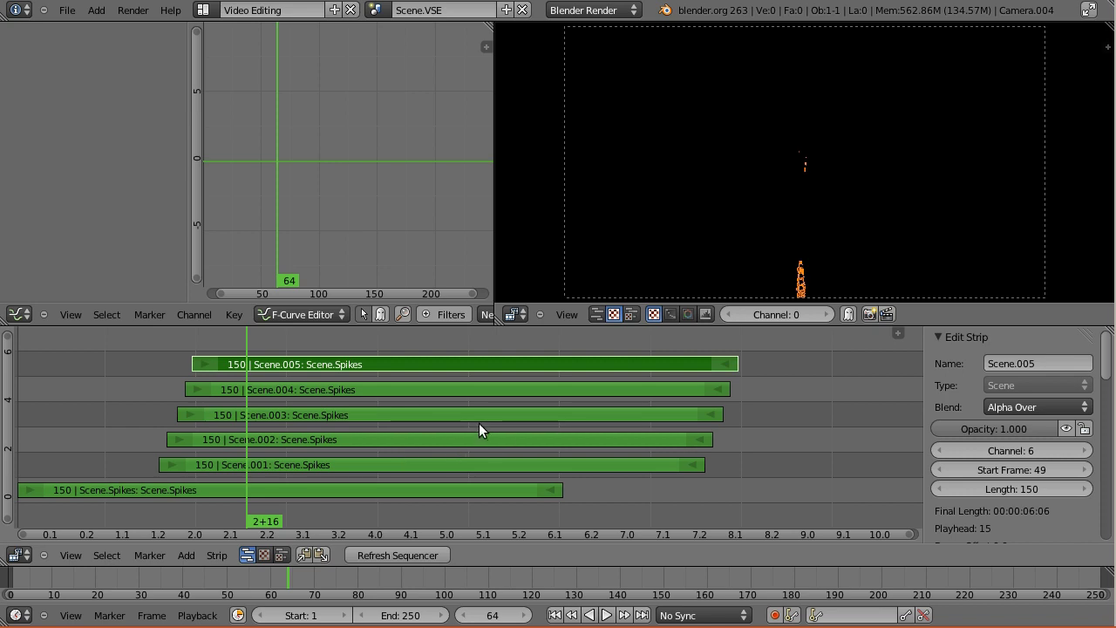
{"action": "middle_click_drag", "start_coordinate": [107, 417], "coordinate": [116, 419]}
{"action": "left_click_drag", "start_coordinate": [257, 374], "coordinate": [230, 443]}
{"action": "left_click_drag", "start_coordinate": [1105, 365], "coordinate": [1107, 469]}
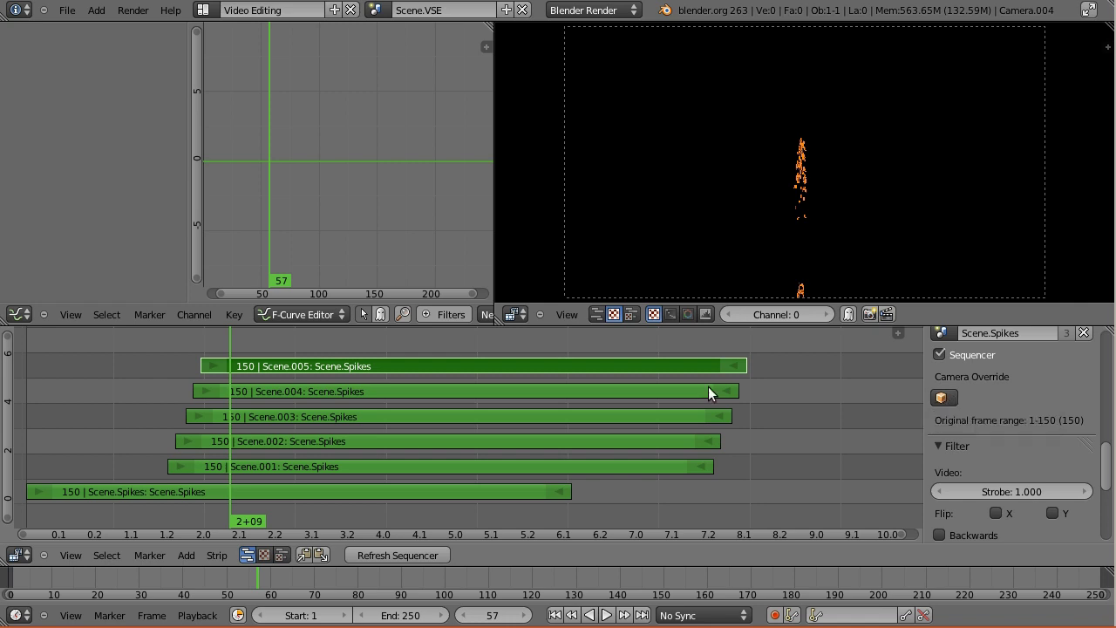
{"action": "left_click_drag", "start_coordinate": [232, 347], "coordinate": [369, 345]}
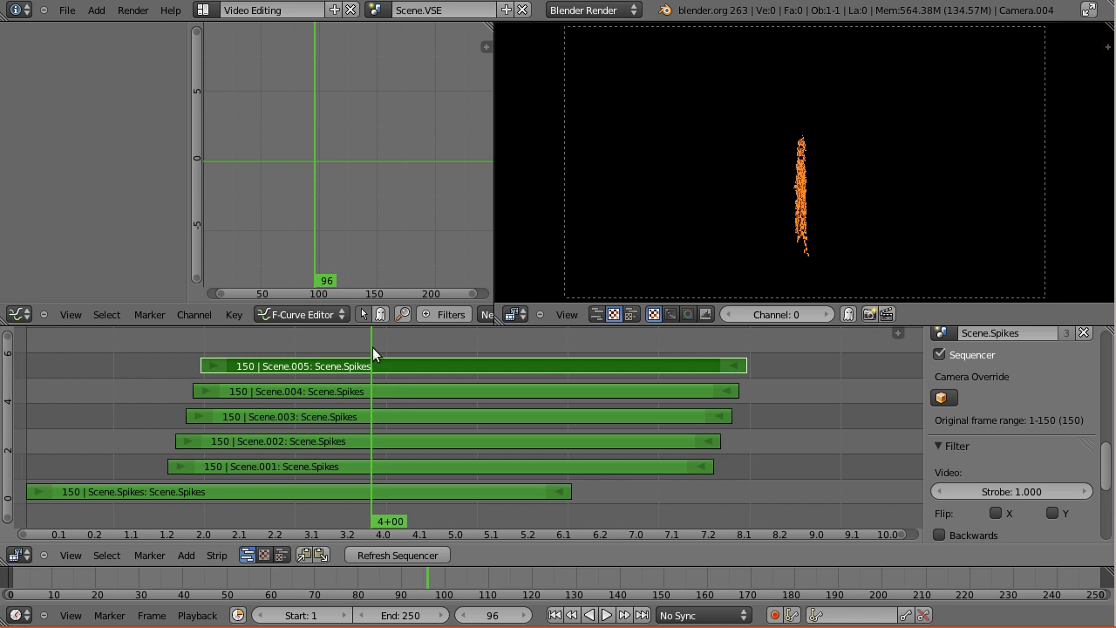
{"action": "left_click_drag", "start_coordinate": [373, 347], "coordinate": [284, 360]}
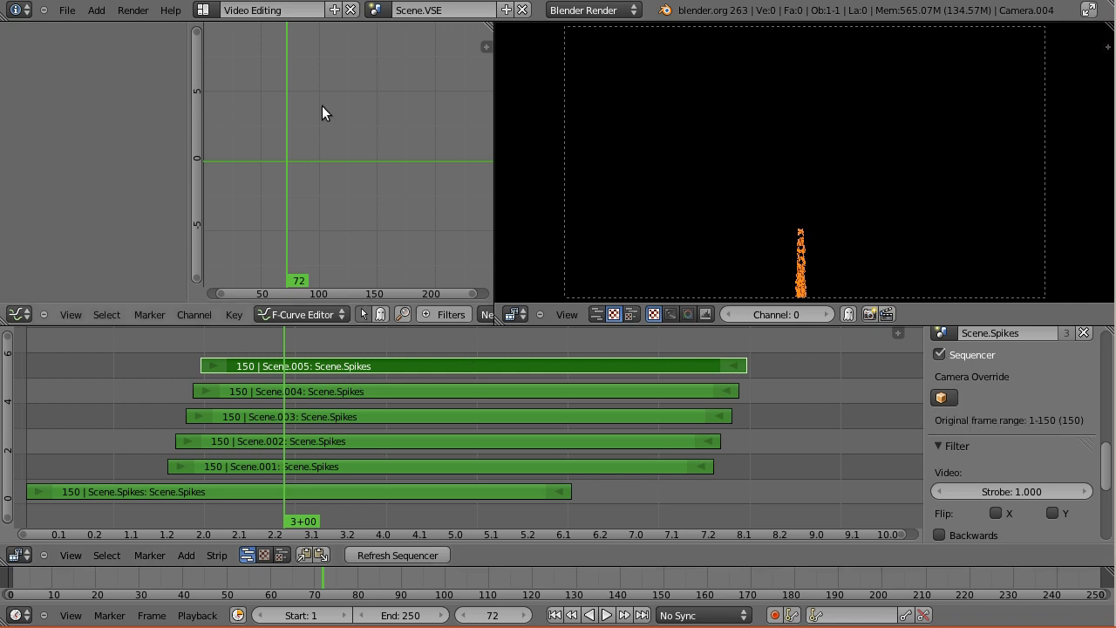
Switch to the Default screen layout and view Scene.Spikes from the top with its camera in sight
{"action": "left_click", "coordinate": [204, 10]}
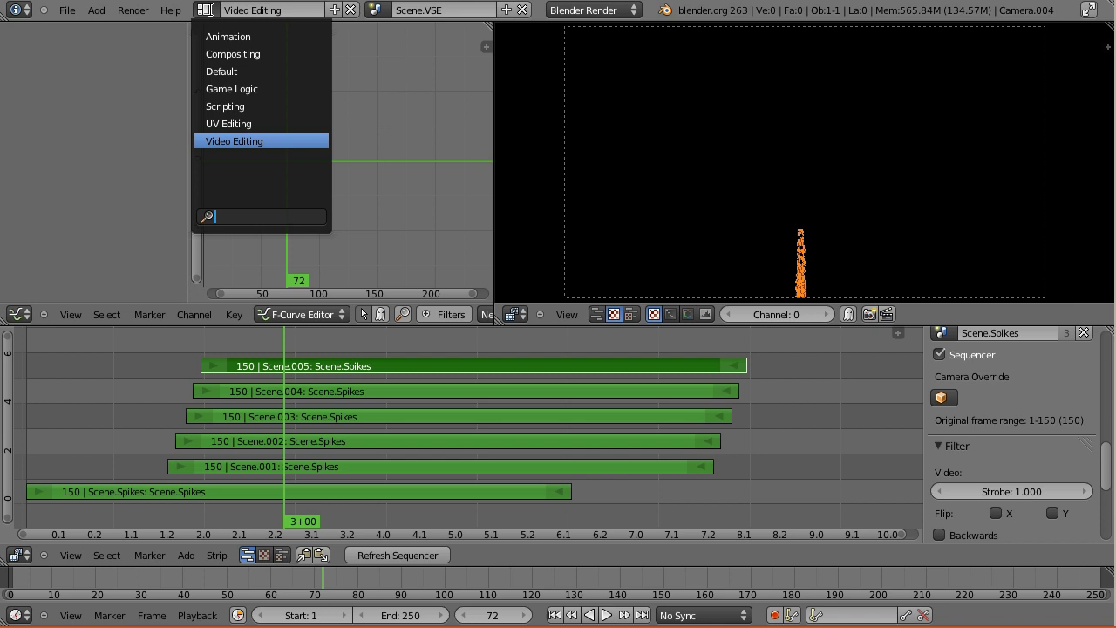
{"action": "left_click", "coordinate": [234, 68]}
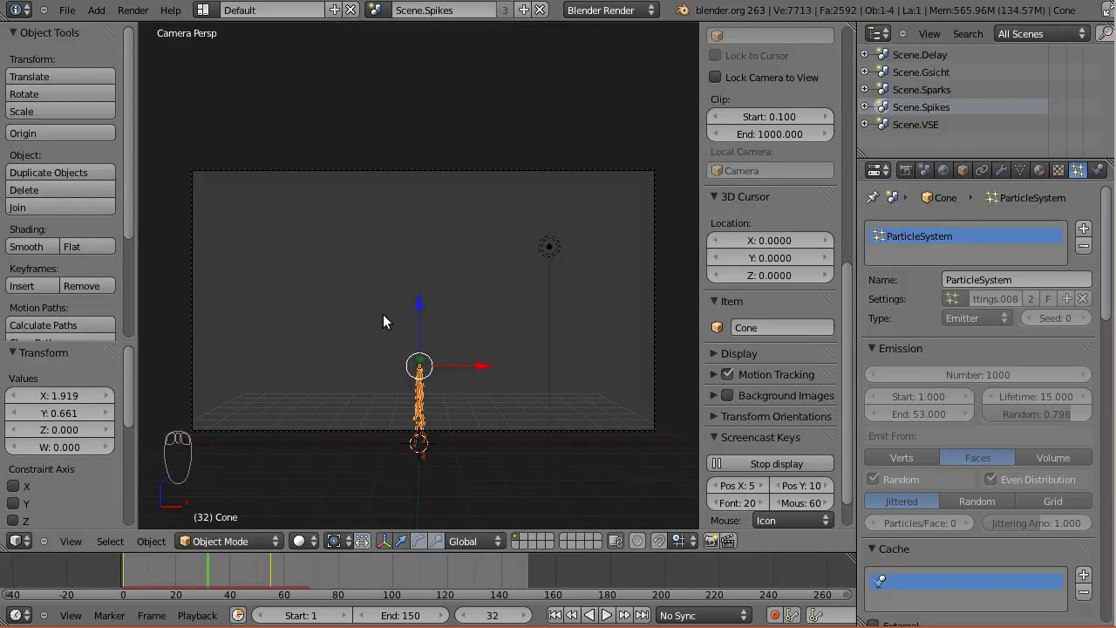
{"action": "key", "text": "KP_7"}
{"action": "scroll", "coordinate": [392, 331], "scroll_direction": "down", "scroll_amount": 3}
{"action": "mouse_move", "coordinate": [403, 349]}
{"action": "middle_mouse_down", "text": "shift"}
{"action": "mouse_move", "coordinate": [398, 304]}
{"action": "mouse_move", "coordinate": [408, 359]}
{"action": "middle_mouse_up", "text": "shift"}
{"action": "scroll", "coordinate": [410, 318], "scroll_direction": "up", "scroll_amount": 3}
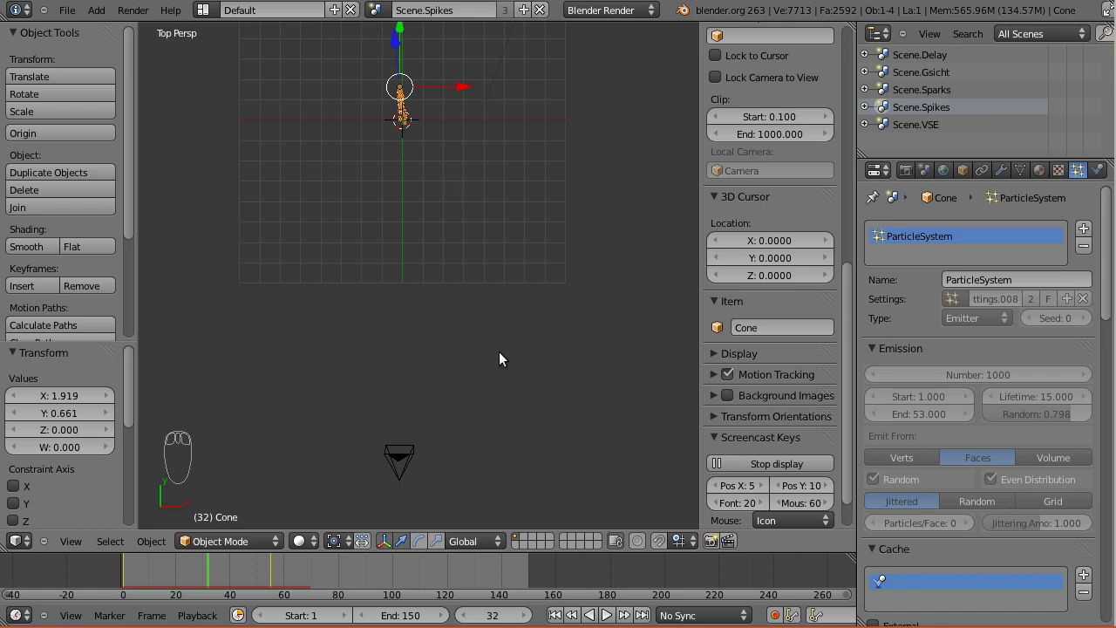
Duplicate the scene's camera five times, placing the copies in a loose row on both sides of the original
{"action": "right_click", "coordinate": [397, 472]}
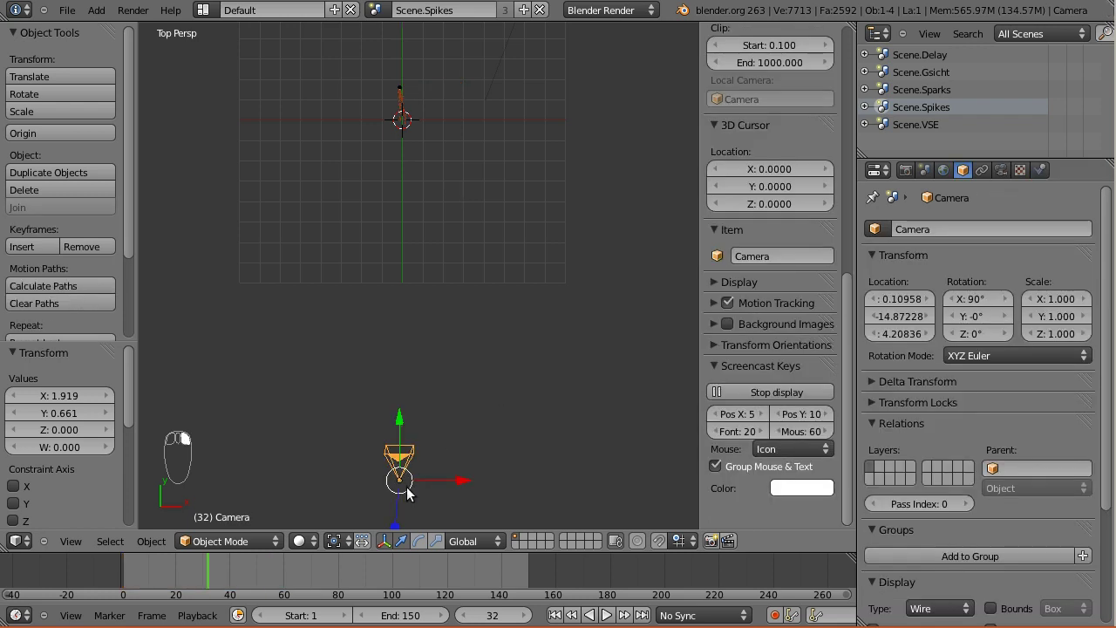
{"action": "middle_click_drag", "start_coordinate": [410, 475], "coordinate": [430, 444], "text": "shift"}
{"action": "key", "text": "shift+d"}
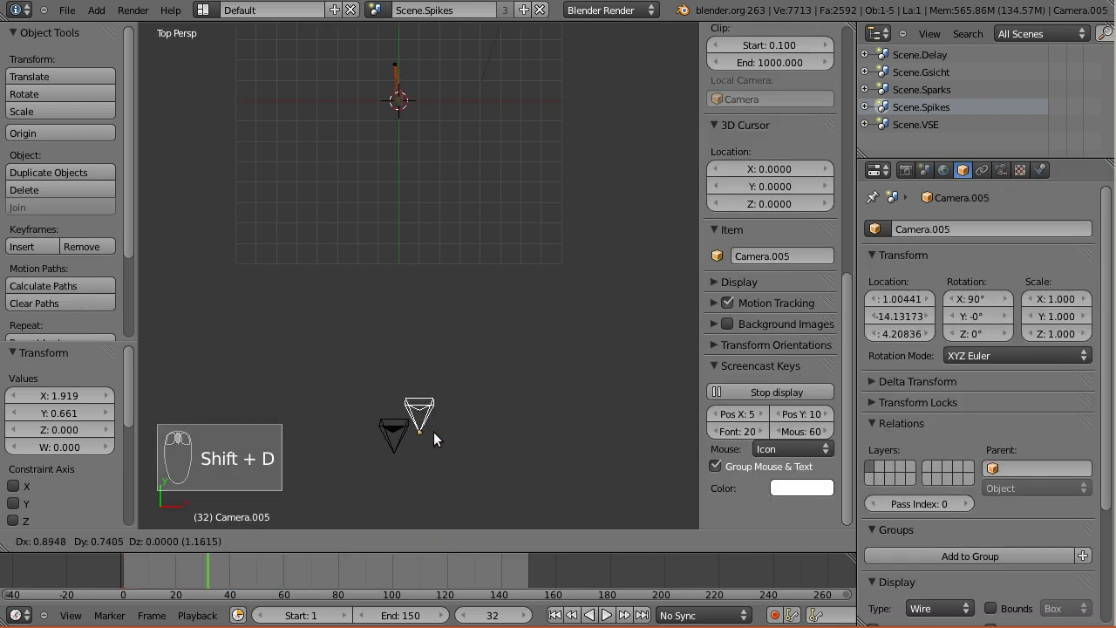
{"action": "left_click", "coordinate": [434, 432]}
{"action": "key", "text": "shift+d"}
{"action": "left_click", "coordinate": [367, 452]}
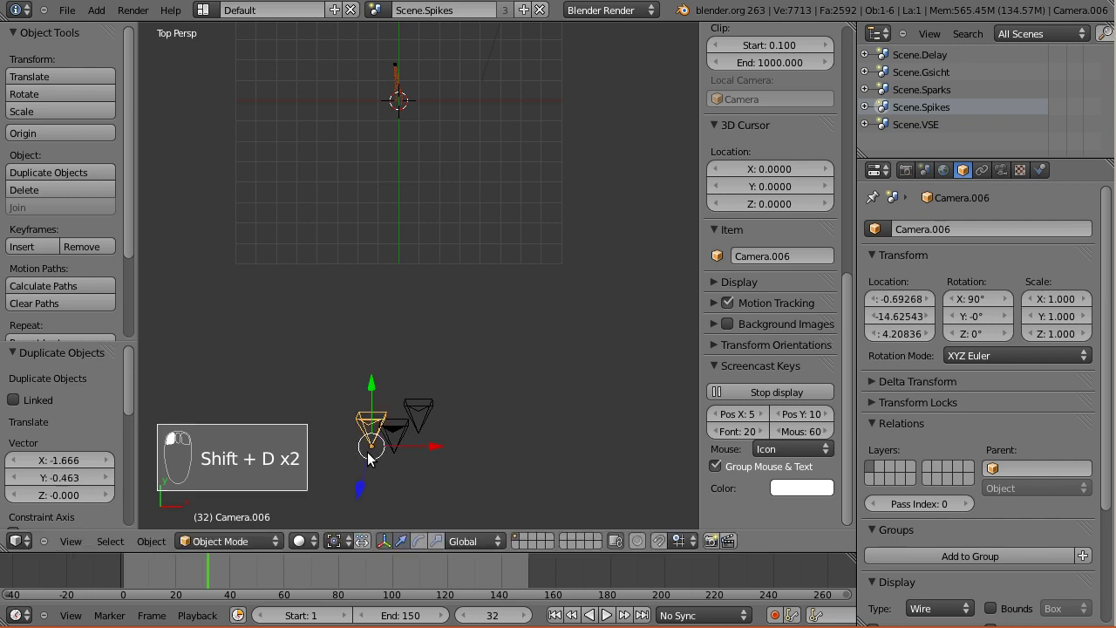
{"action": "key", "text": "shift+d"}
{"action": "left_click", "coordinate": [441, 454]}
{"action": "key", "text": "shift+d"}
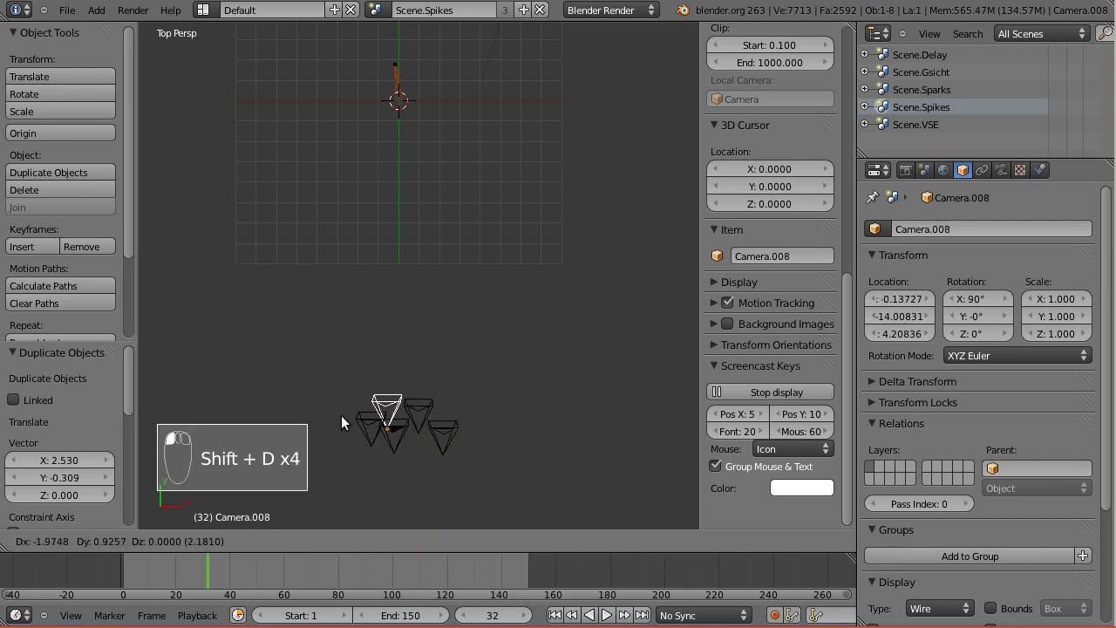
{"action": "left_click", "coordinate": [304, 432]}
{"action": "key", "text": "shift+d"}
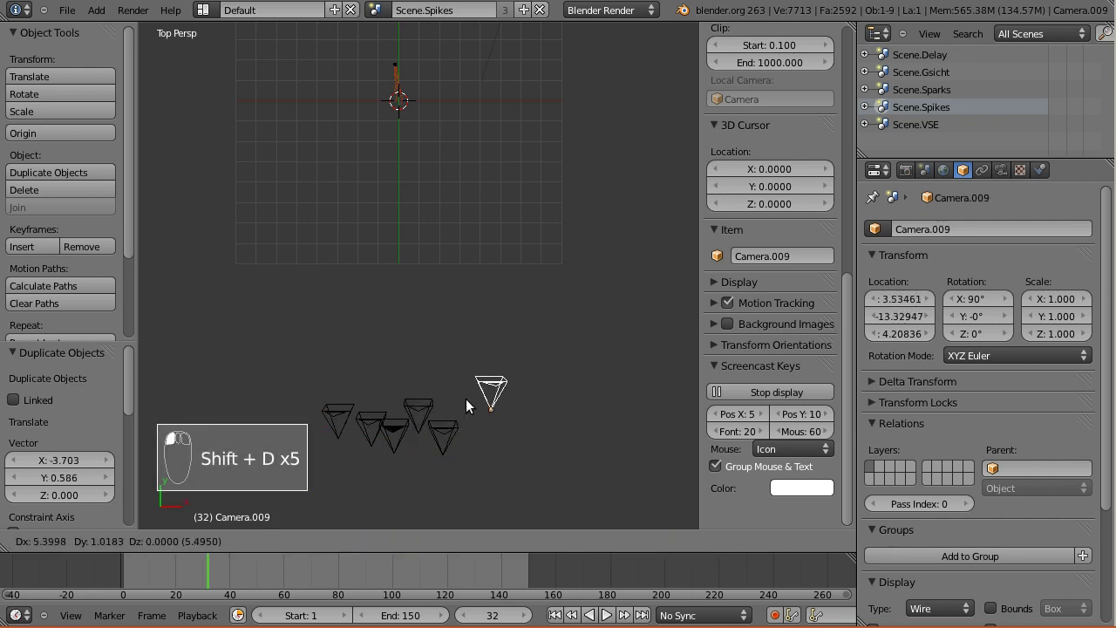
{"action": "left_click", "coordinate": [445, 413]}
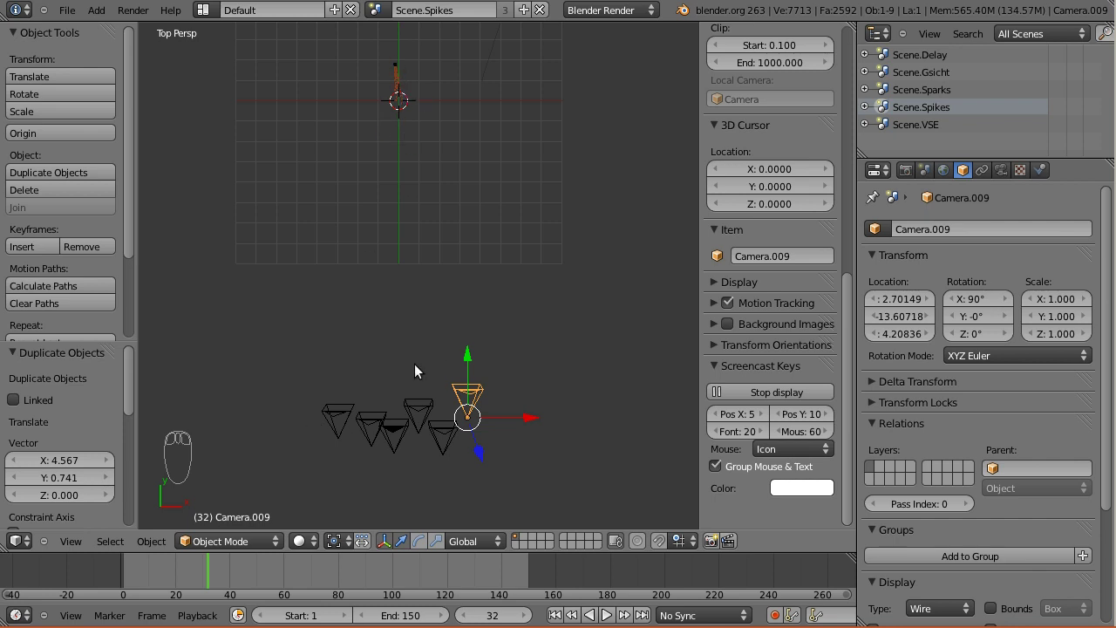
View the row of cameras from the front and enable proportional editing for objects
{"action": "middle_click_drag", "start_coordinate": [410, 424], "coordinate": [411, 228]}
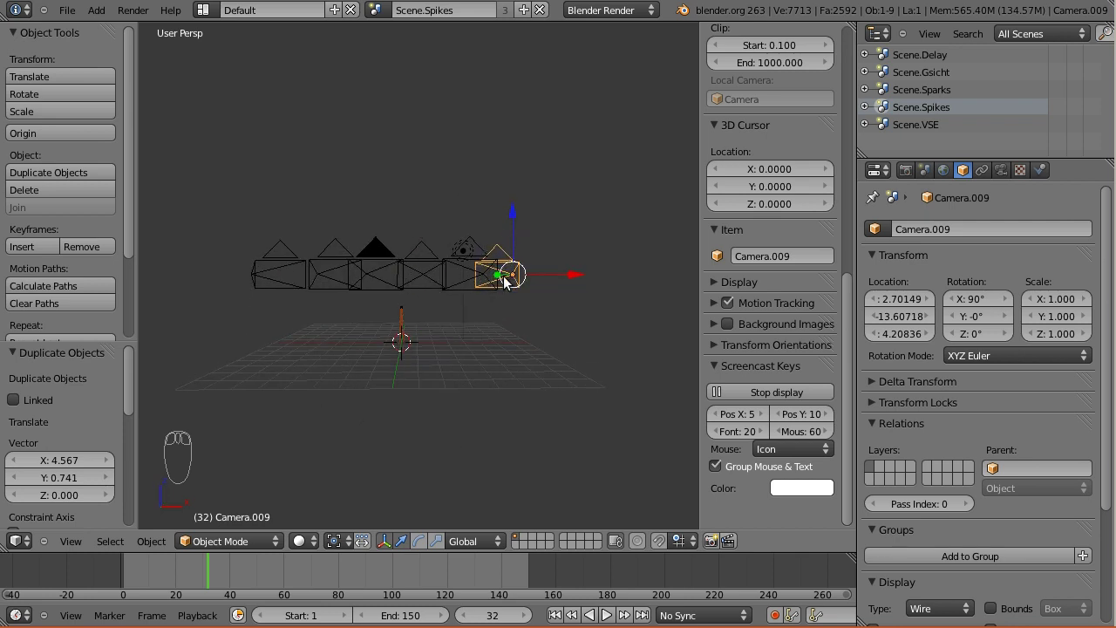
{"action": "right_click", "coordinate": [379, 275]}
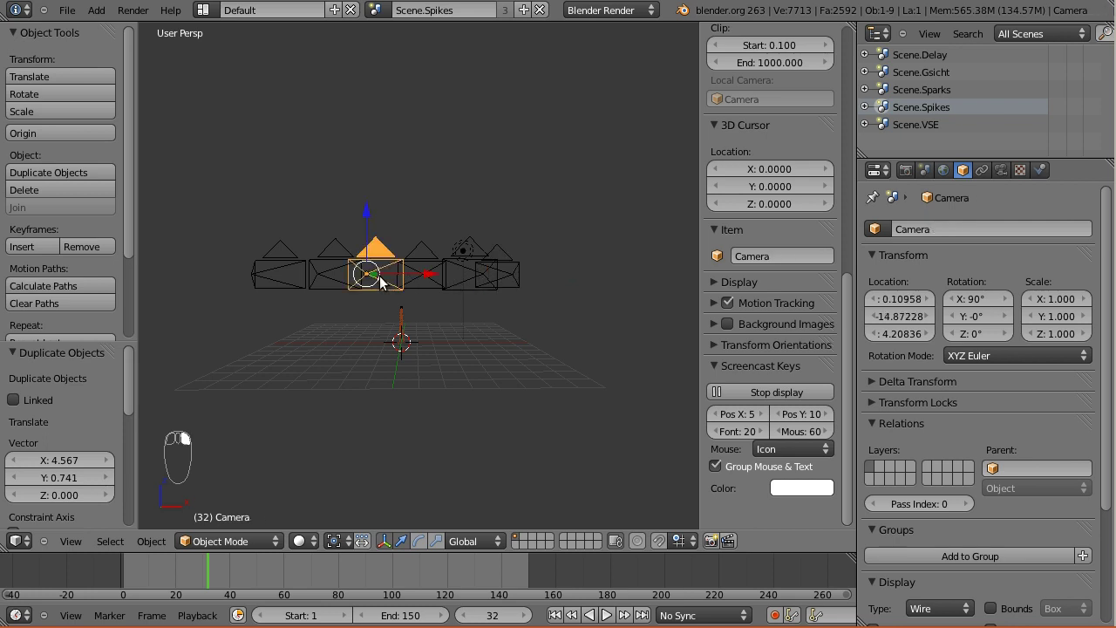
{"action": "right_click", "coordinate": [420, 298]}
{"action": "right_click", "coordinate": [413, 316]}
{"action": "left_click", "coordinate": [639, 541]}
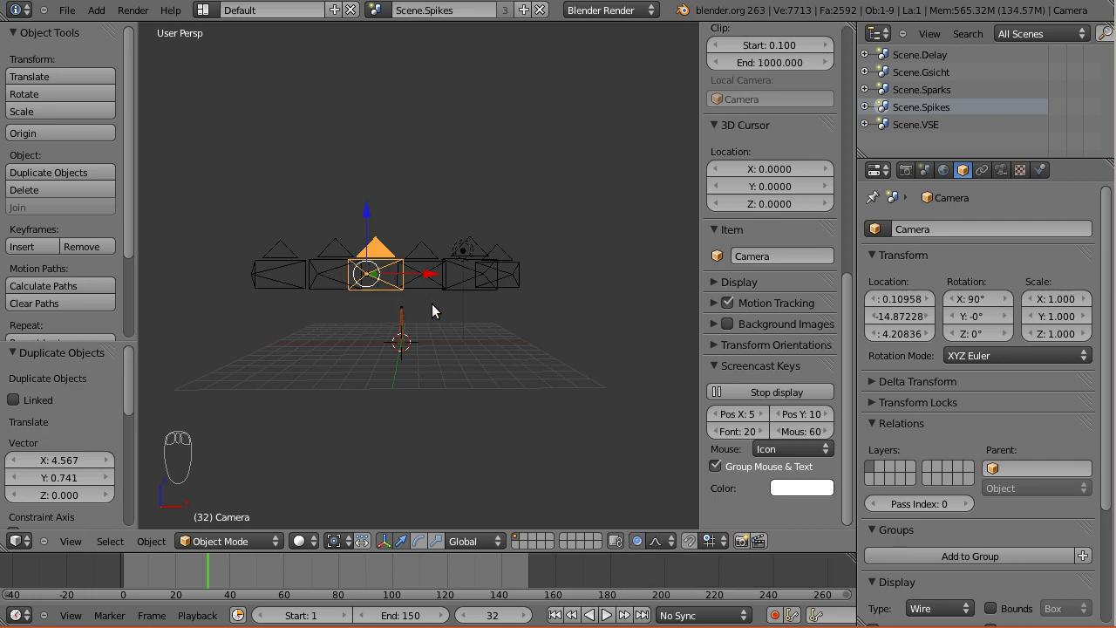
Rotate the leftmost camera by about -16.26° with smooth proportional editing, using an influence size of 6.73
{"action": "right_click", "coordinate": [280, 276]}
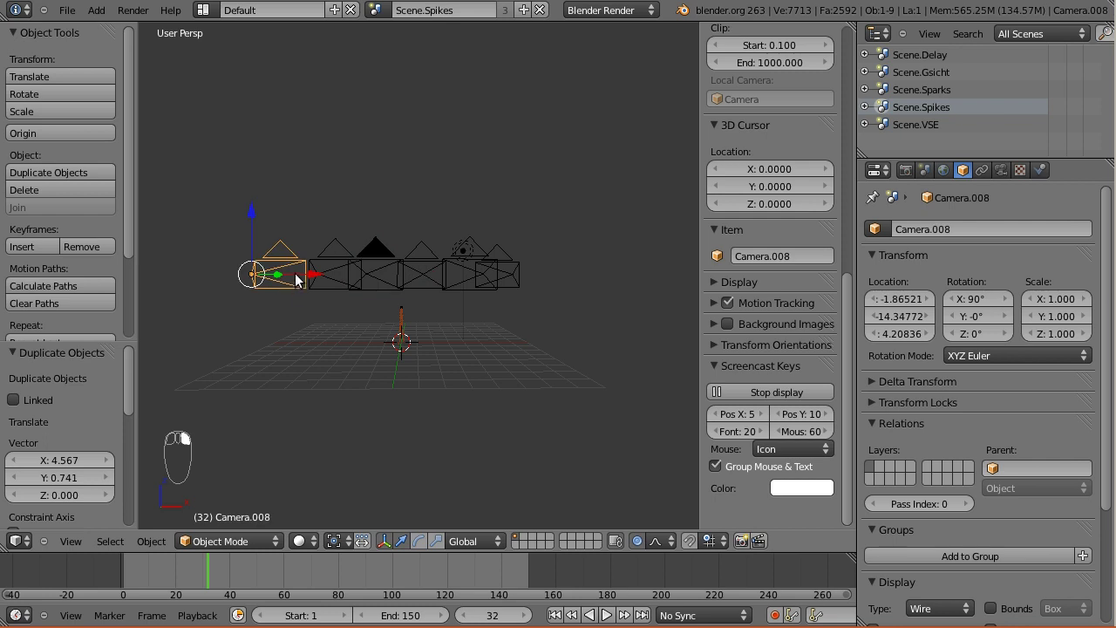
{"action": "key", "text": "r"}
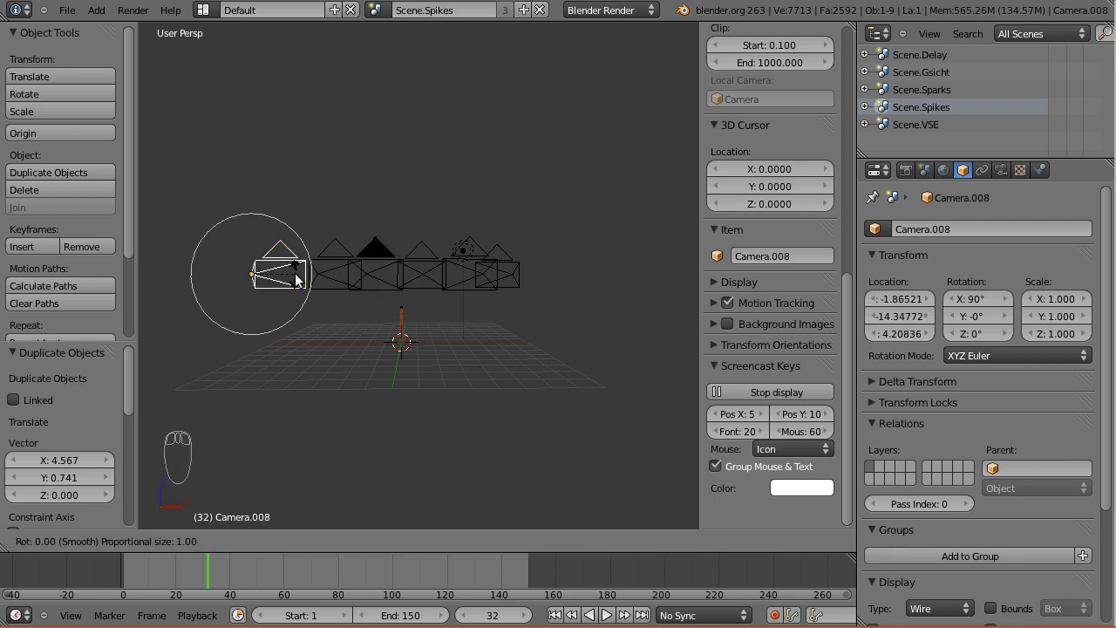
{"action": "scroll", "coordinate": [297, 278], "scroll_direction": "up", "scroll_amount": 1}
{"action": "scroll", "coordinate": [297, 278], "scroll_direction": "down", "scroll_amount": 10}
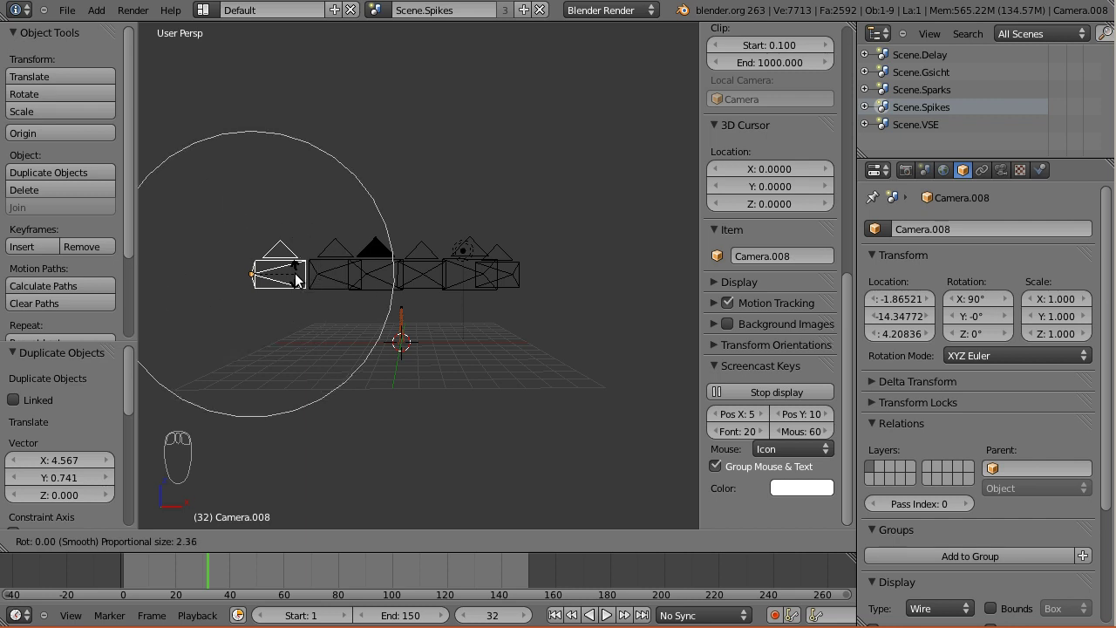
{"action": "scroll", "coordinate": [297, 278], "scroll_direction": "down", "scroll_amount": 12}
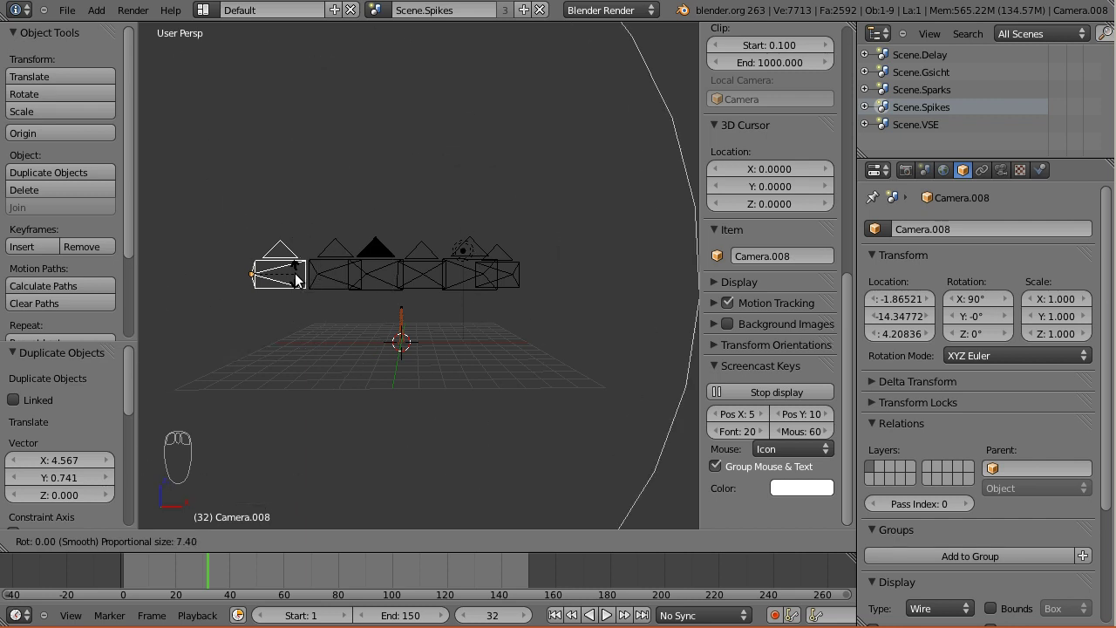
{"action": "scroll", "coordinate": [297, 278], "scroll_direction": "up", "scroll_amount": 1}
{"action": "key", "text": "r"}
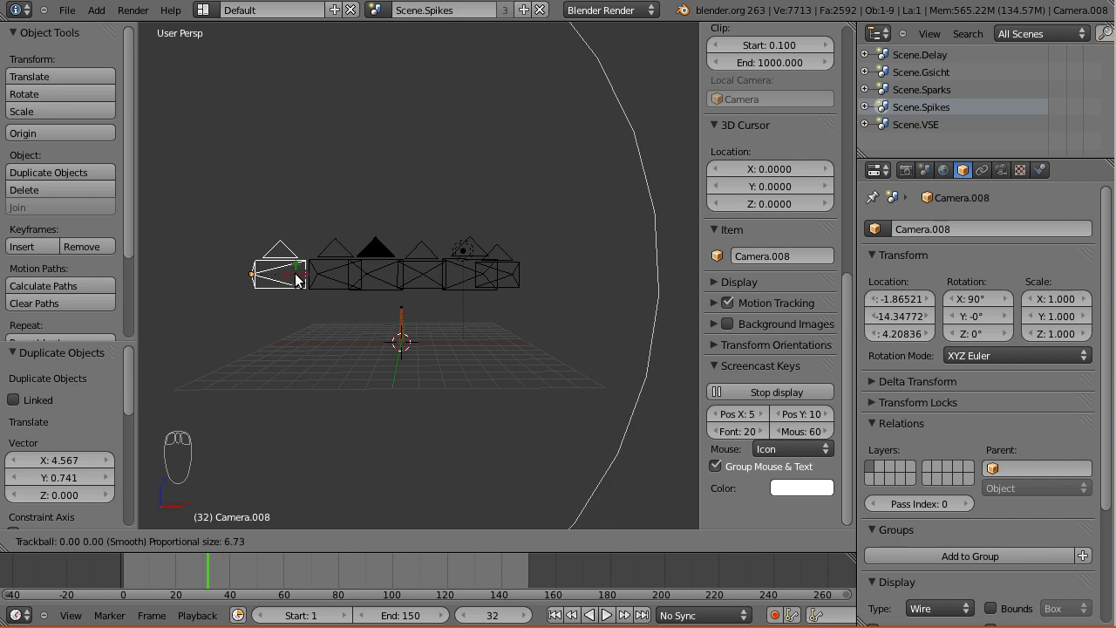
{"action": "key", "text": "Escape"}
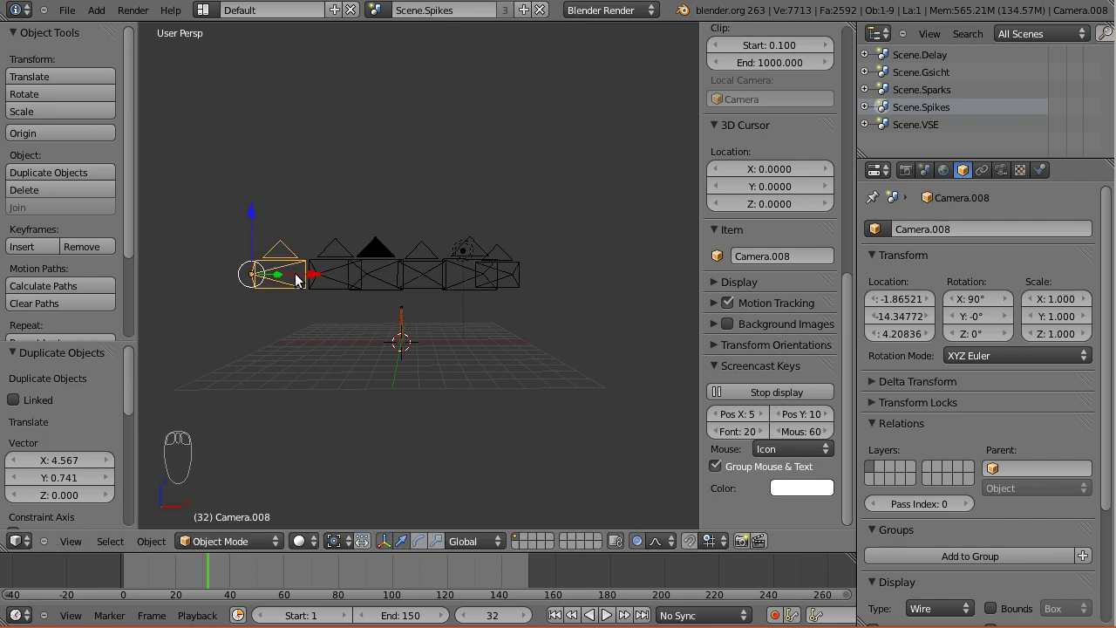
{"action": "key", "text": "r"}
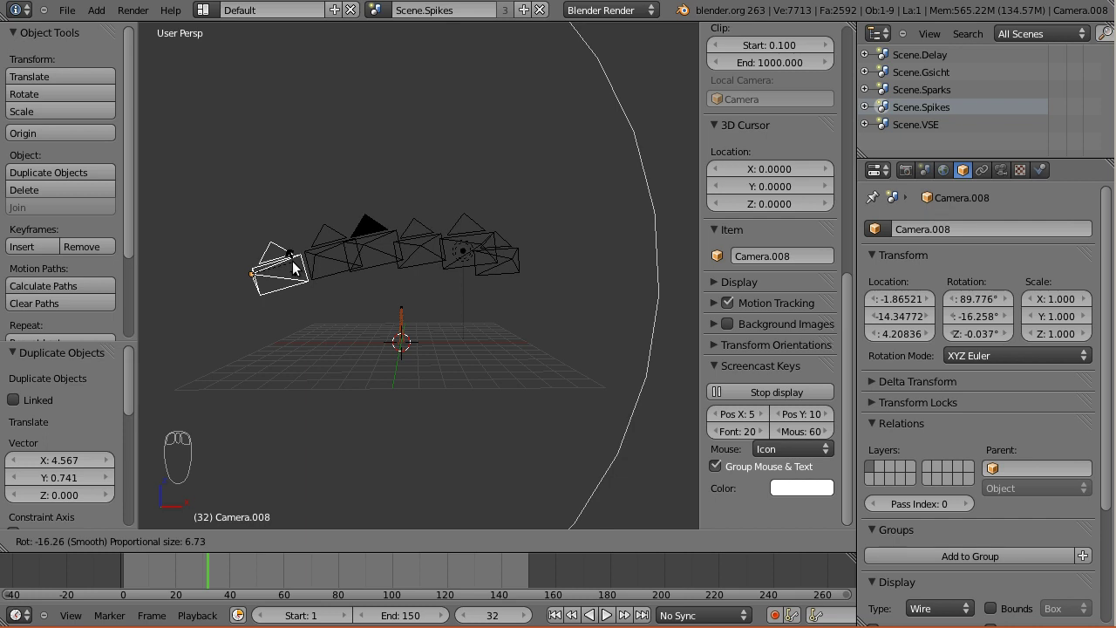
{"action": "left_click", "coordinate": [293, 268]}
Rotate the rightmost camera by about 21.14° with the same proportional influence so the cameras form an arc
{"action": "right_click", "coordinate": [511, 266]}
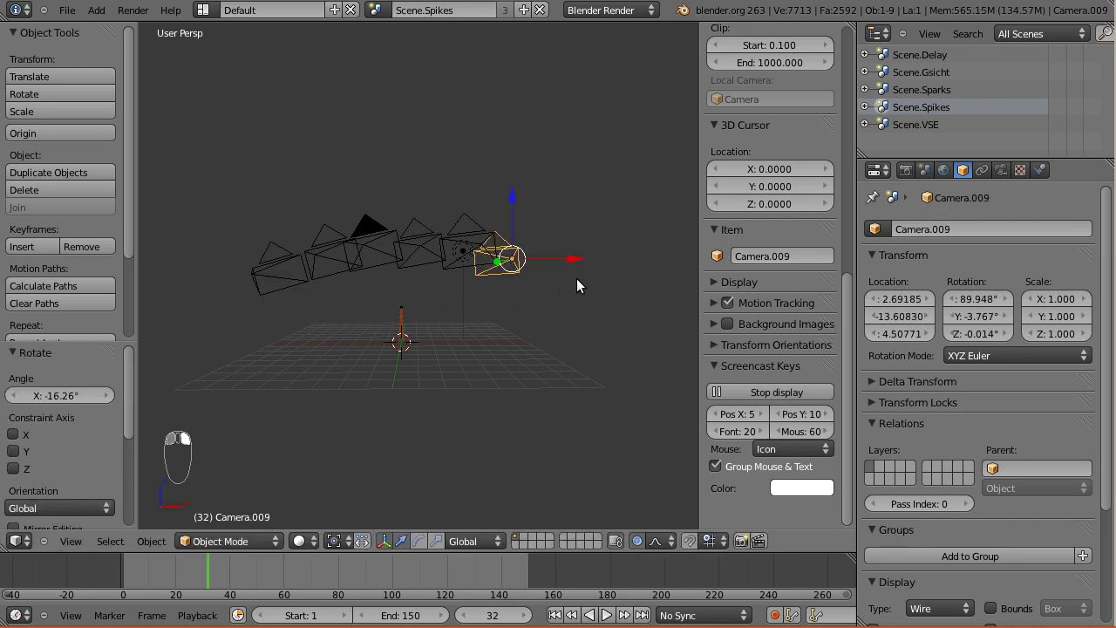
{"action": "key", "text": "r"}
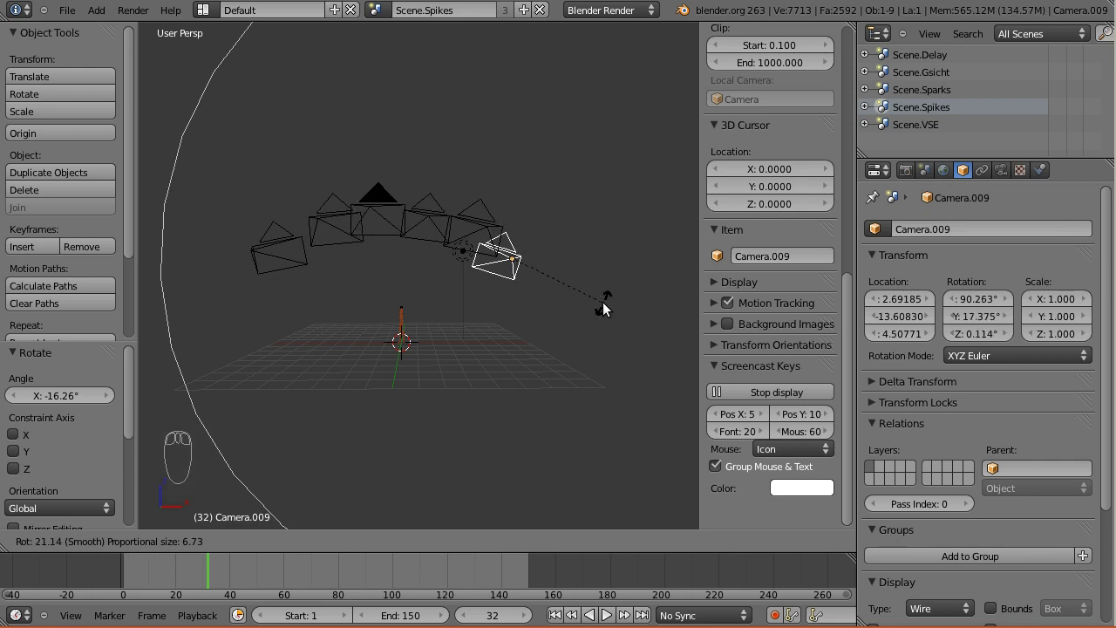
{"action": "left_click", "coordinate": [603, 302]}
Turn off proportional editing and select all six cameras together, with the original camera as the active one
{"action": "key", "text": "a"}
{"action": "key", "text": "a"}
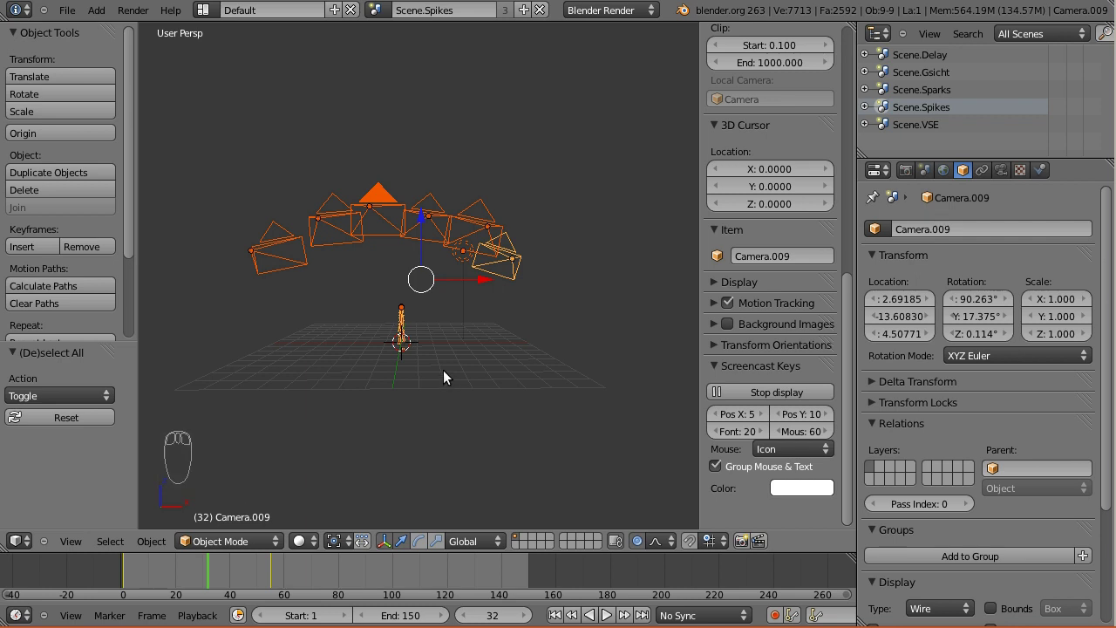
{"action": "key", "text": "a"}
{"action": "left_click", "coordinate": [638, 540]}
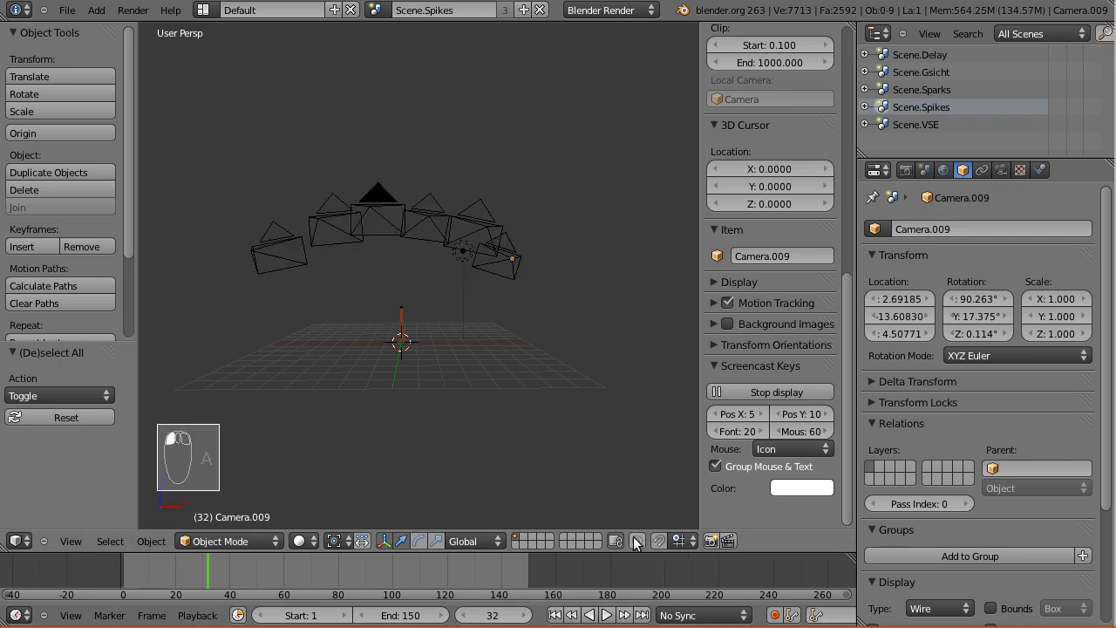
{"action": "right_click", "coordinate": [503, 274]}
{"action": "right_click", "coordinate": [478, 228], "text": "shift"}
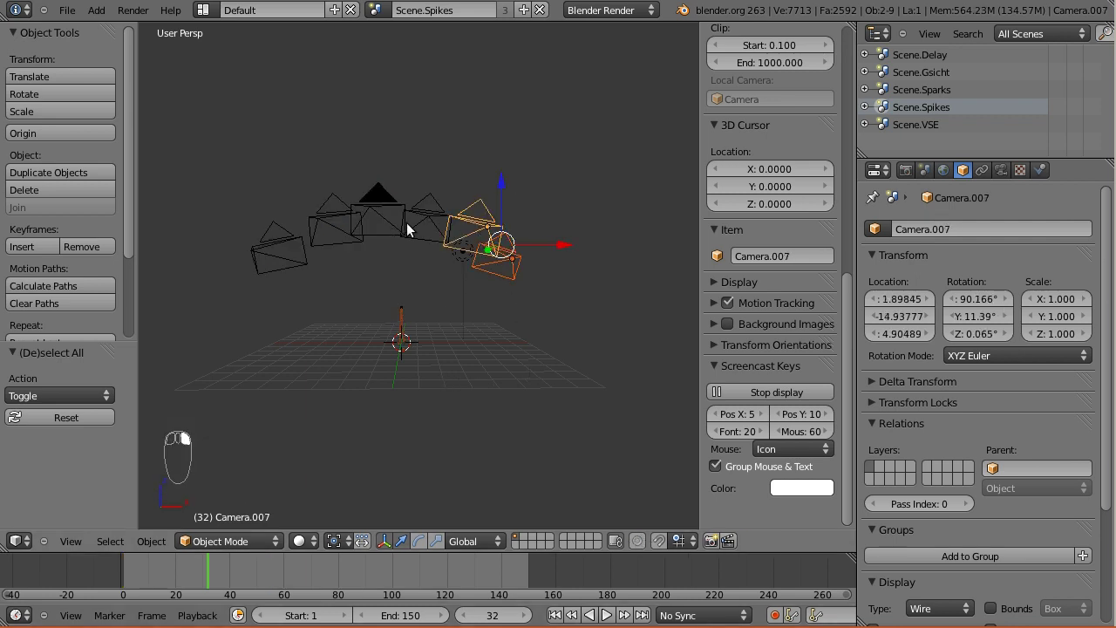
{"action": "right_click", "coordinate": [404, 220], "text": "shift"}
{"action": "right_click", "coordinate": [304, 244], "text": "shift"}
{"action": "right_click", "coordinate": [295, 251], "text": "shift"}
{"action": "right_click", "coordinate": [385, 222], "text": "shift"}
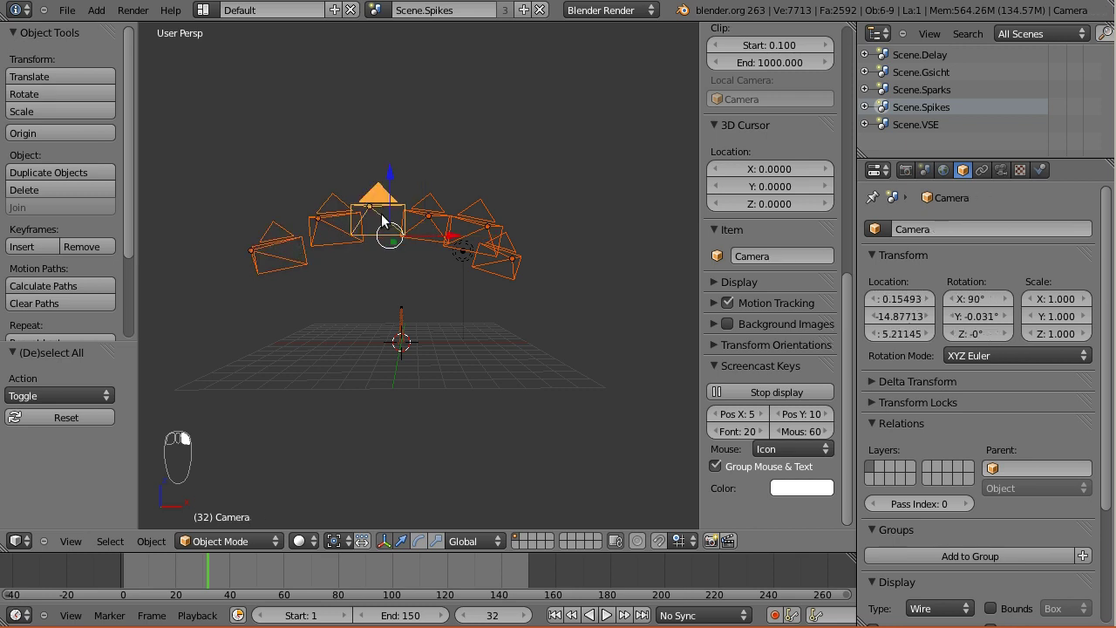
Lower all six selected cameras together along the Z axis by about 0.353 units
{"action": "key", "text": "g"}
{"action": "key", "text": "z"}
{"action": "left_click", "coordinate": [375, 245]}
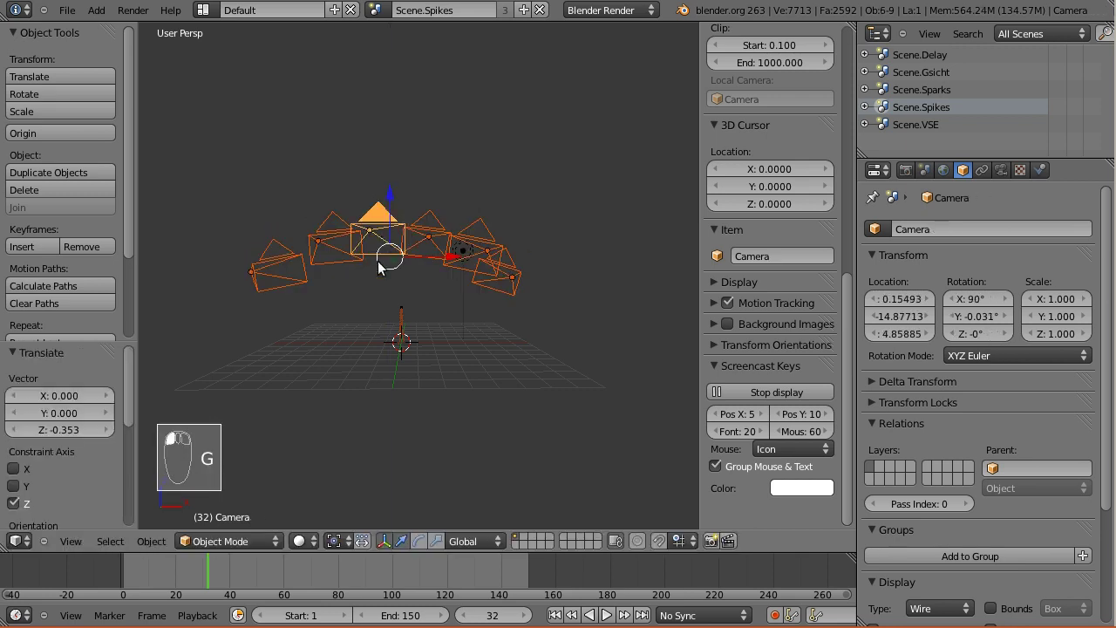
Scrub the timeline to frame 69, select only the original camera and look at the firework burst through it
{"action": "left_click", "coordinate": [113, 572]}
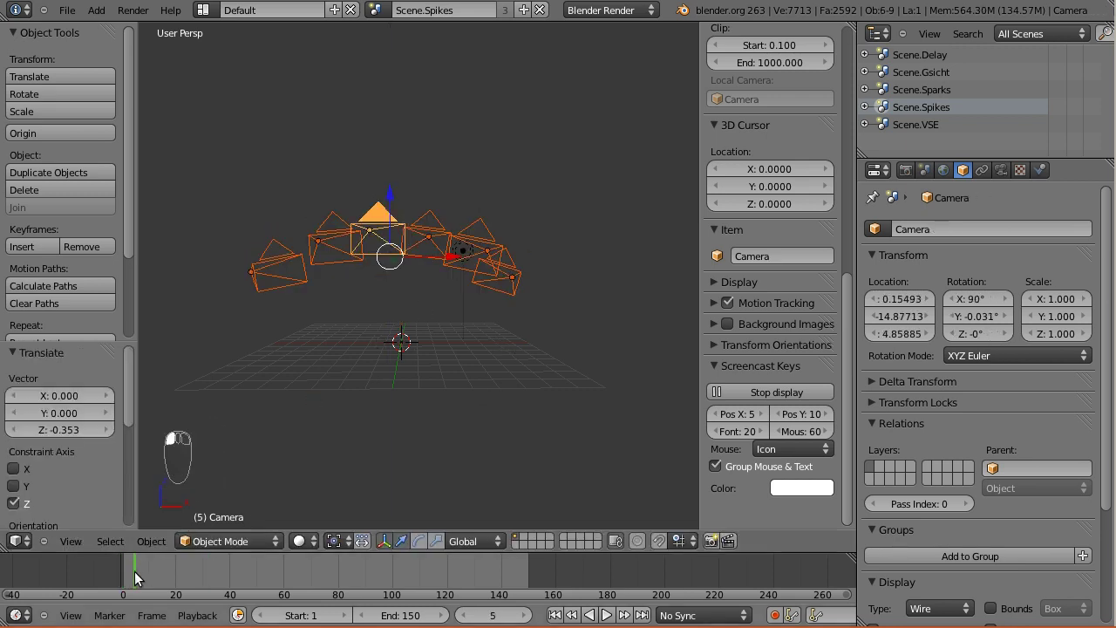
{"action": "left_click_drag", "start_coordinate": [134, 571], "coordinate": [309, 582]}
{"action": "right_click", "coordinate": [394, 243]}
{"action": "right_click", "coordinate": [366, 240]}
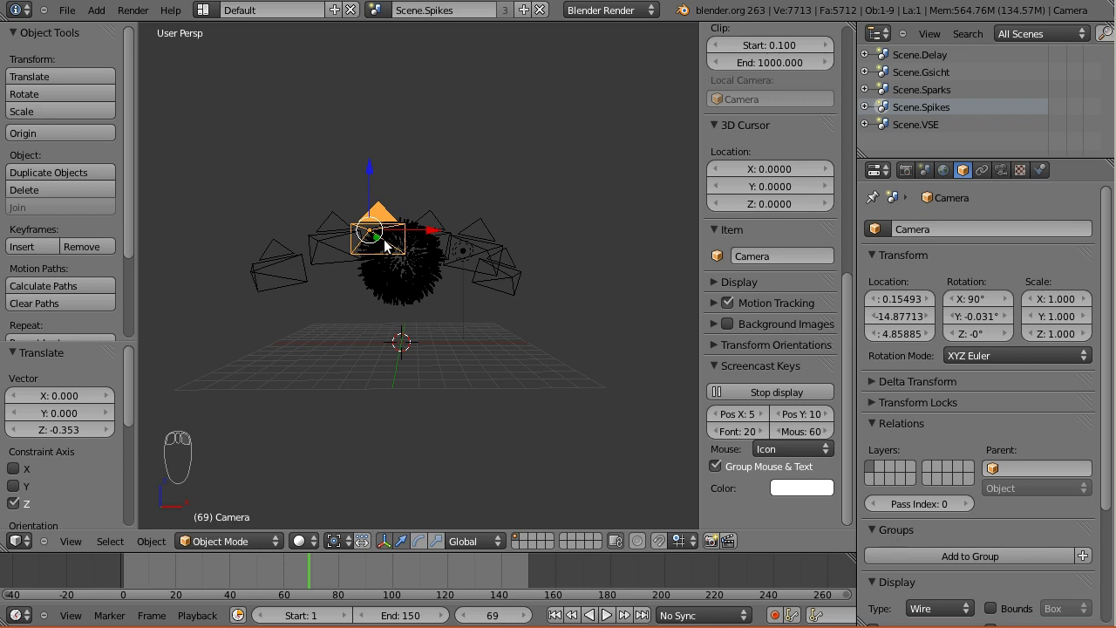
{"action": "key", "text": "KP_0"}
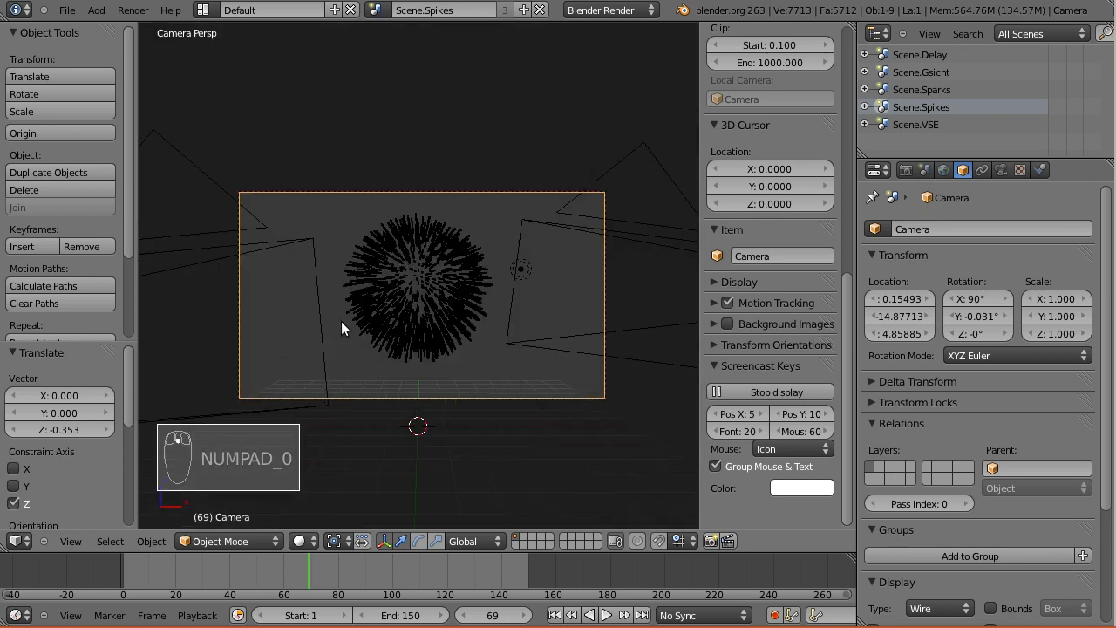
Make Camera.006 and then Camera.008 the active scene camera, checking how each one frames the burst
{"action": "right_click", "coordinate": [320, 303]}
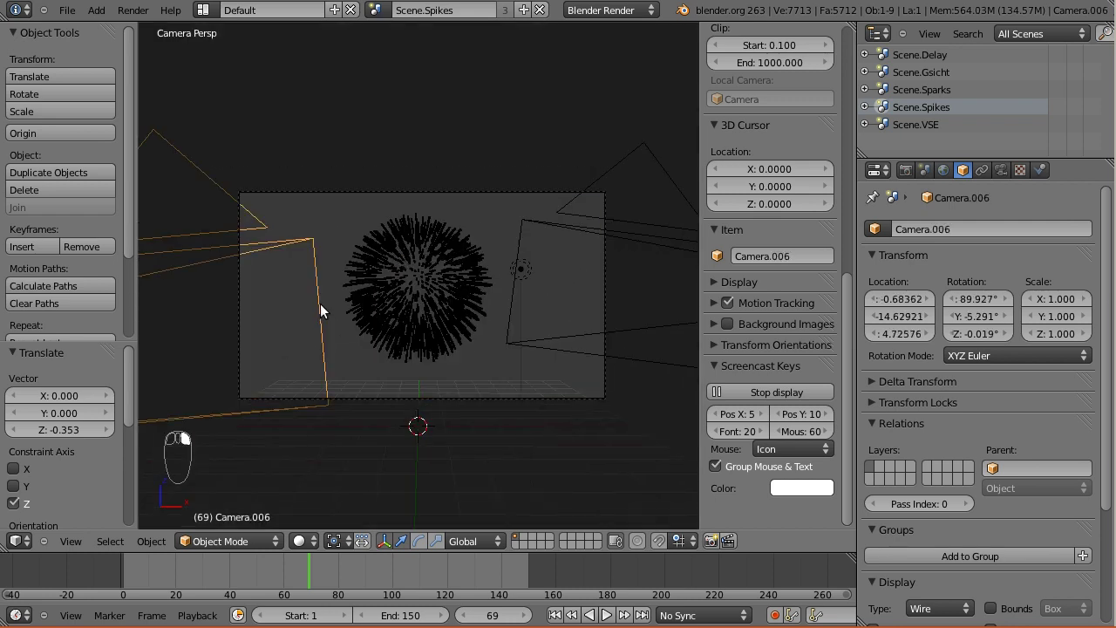
{"action": "key", "text": "ctrl+KP_0"}
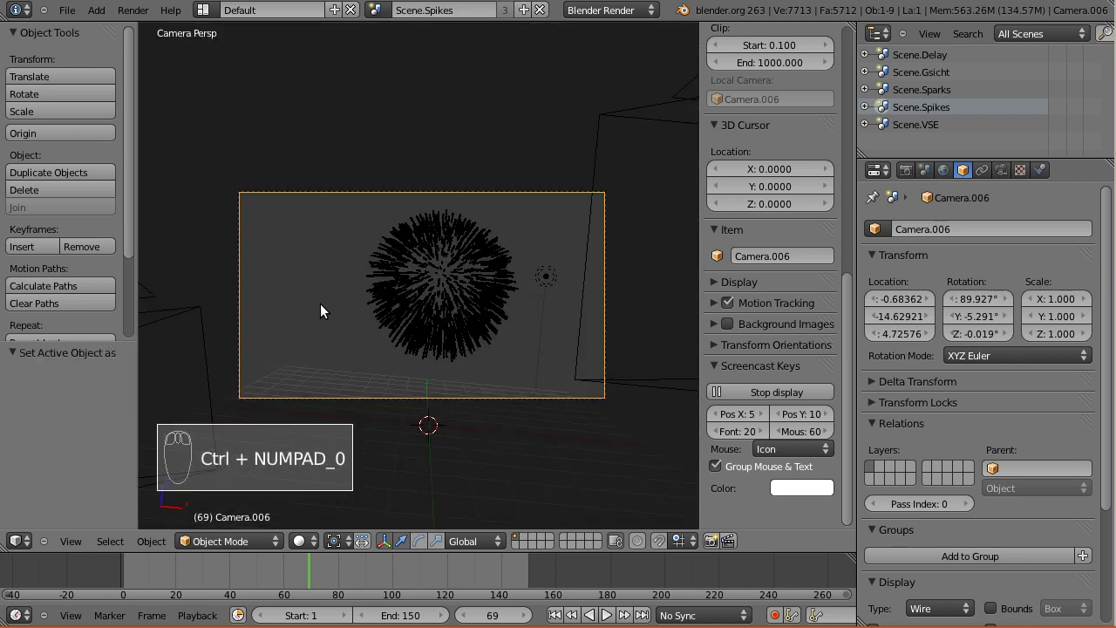
{"action": "scroll", "coordinate": [323, 305], "scroll_direction": "down", "scroll_amount": 3}
{"action": "right_click", "coordinate": [279, 299]}
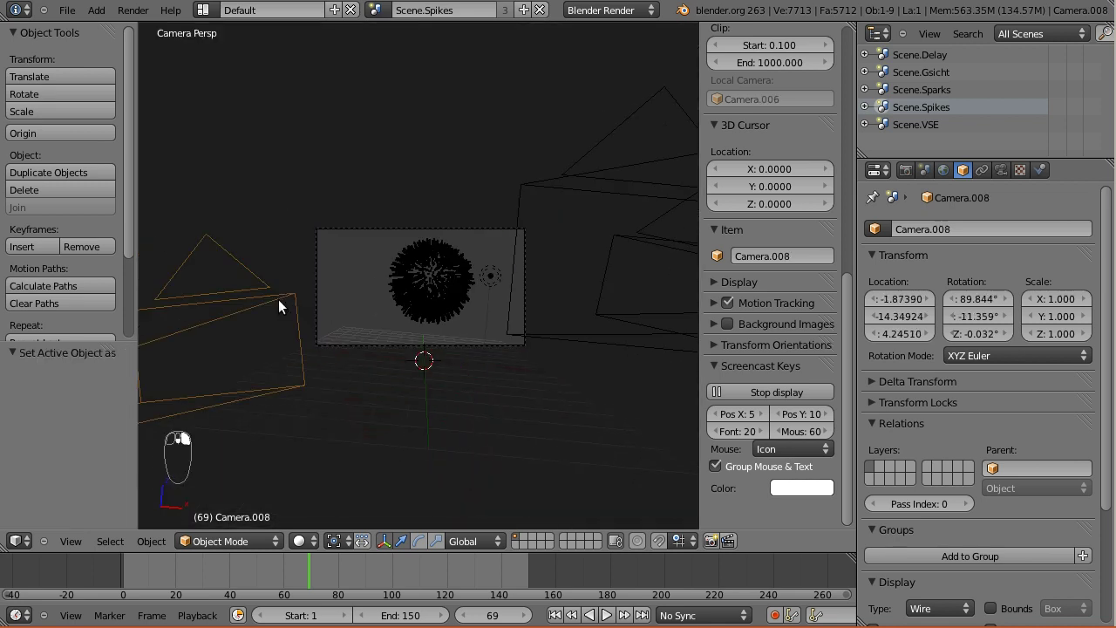
{"action": "key", "text": "ctrl+KP_0"}
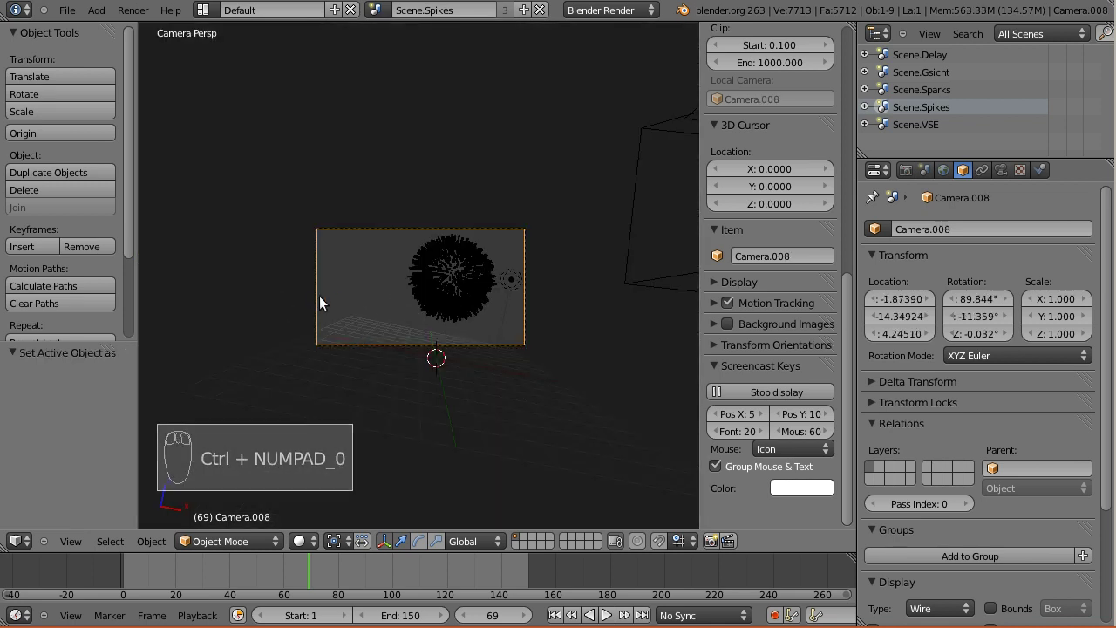
Switch to the Video Editing layout, select the Scene.001 strip and examine the cameras offered for its Camera Override
{"action": "left_click", "coordinate": [203, 10]}
{"action": "left_click", "coordinate": [226, 140]}
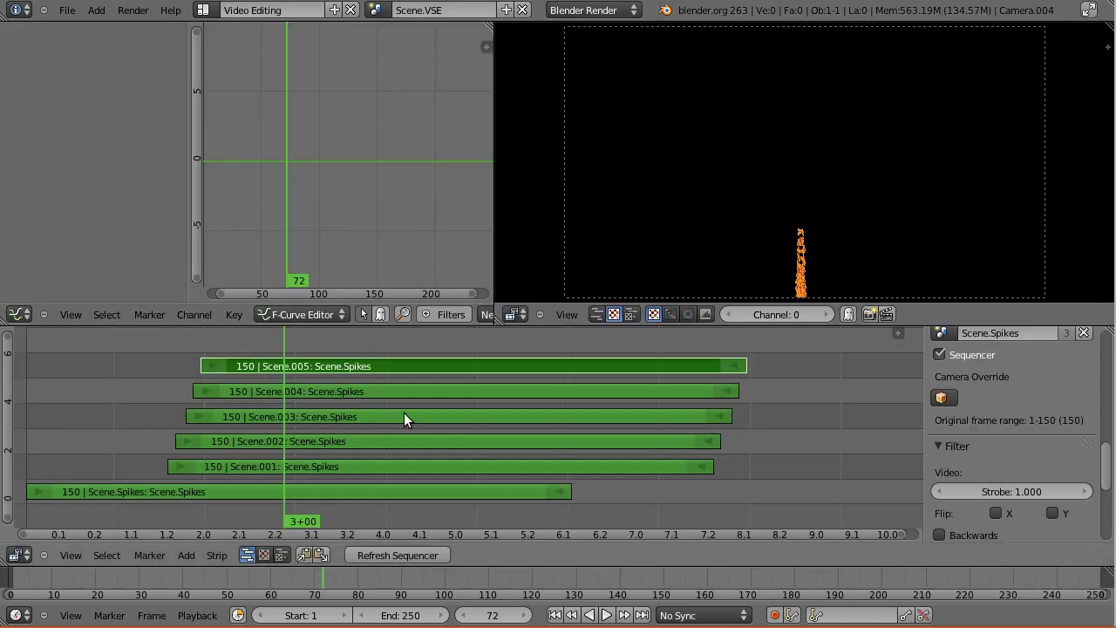
{"action": "right_click", "coordinate": [377, 462]}
{"action": "left_click", "coordinate": [942, 397]}
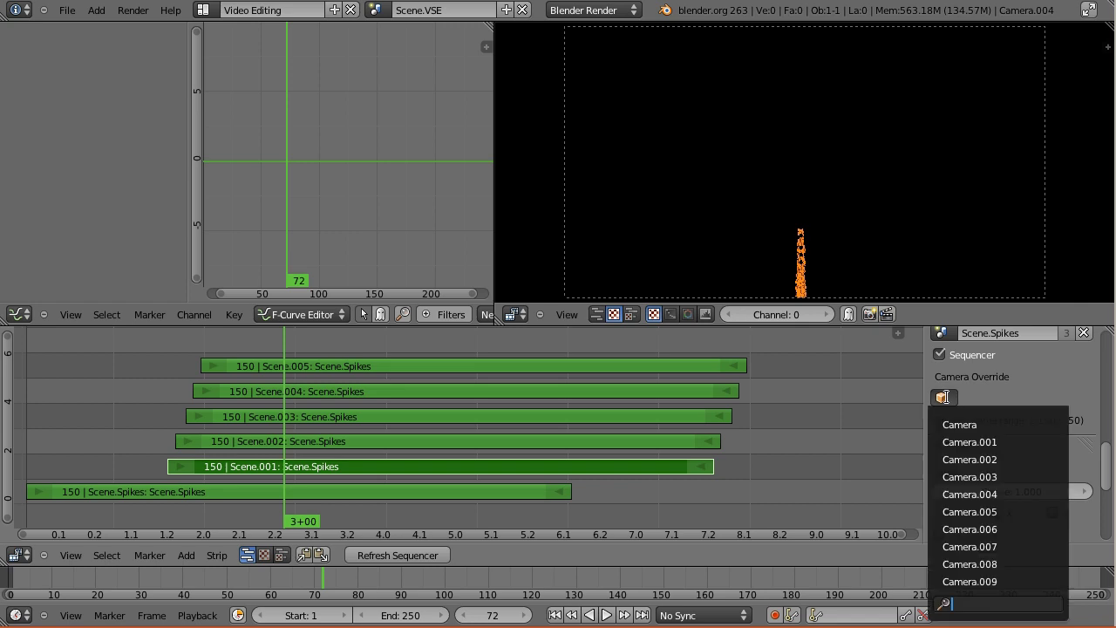
{"action": "left_click", "coordinate": [945, 397]}
{"action": "left_click", "coordinate": [946, 397]}
{"action": "left_click", "coordinate": [947, 398]}
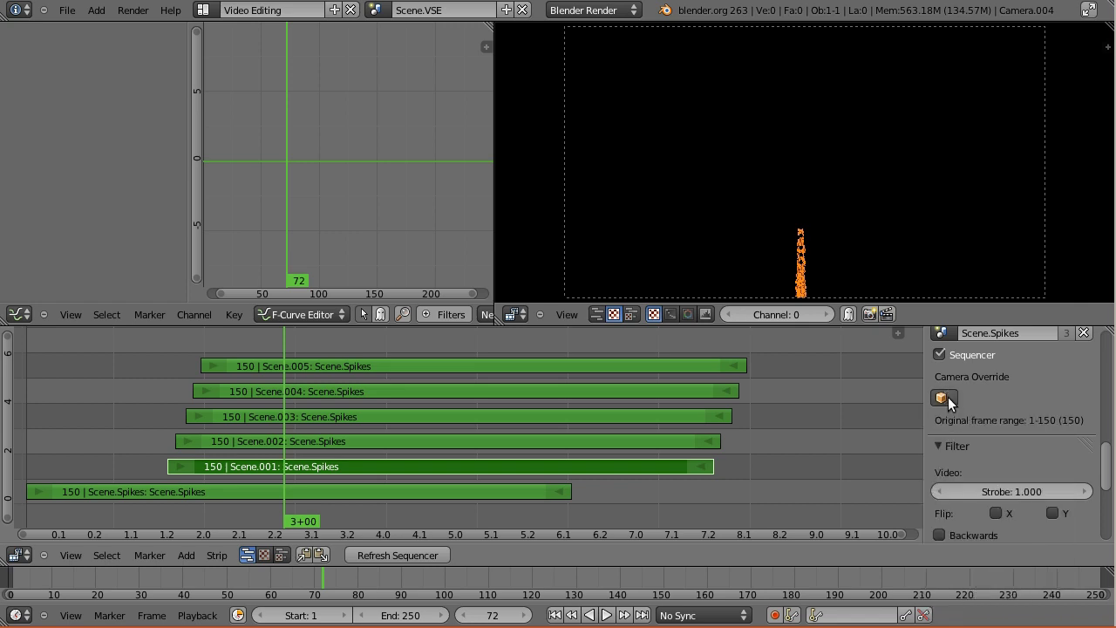
Return to the Default layout and expand Scene.Spikes in the outliner to check the names of its cameras
{"action": "left_click", "coordinate": [208, 10]}
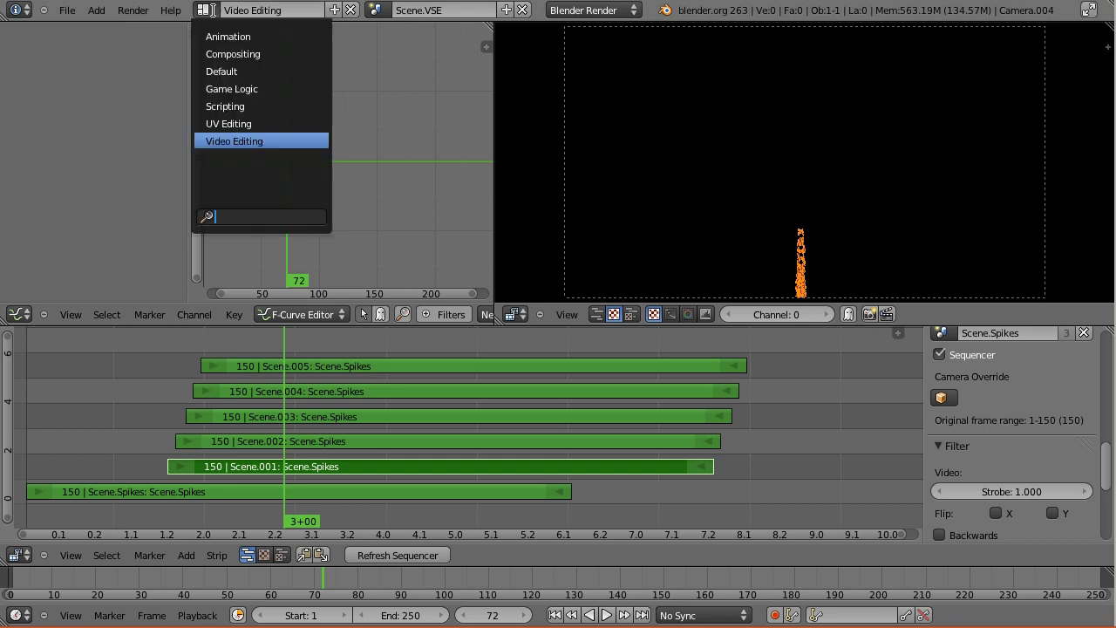
{"action": "left_click", "coordinate": [230, 70]}
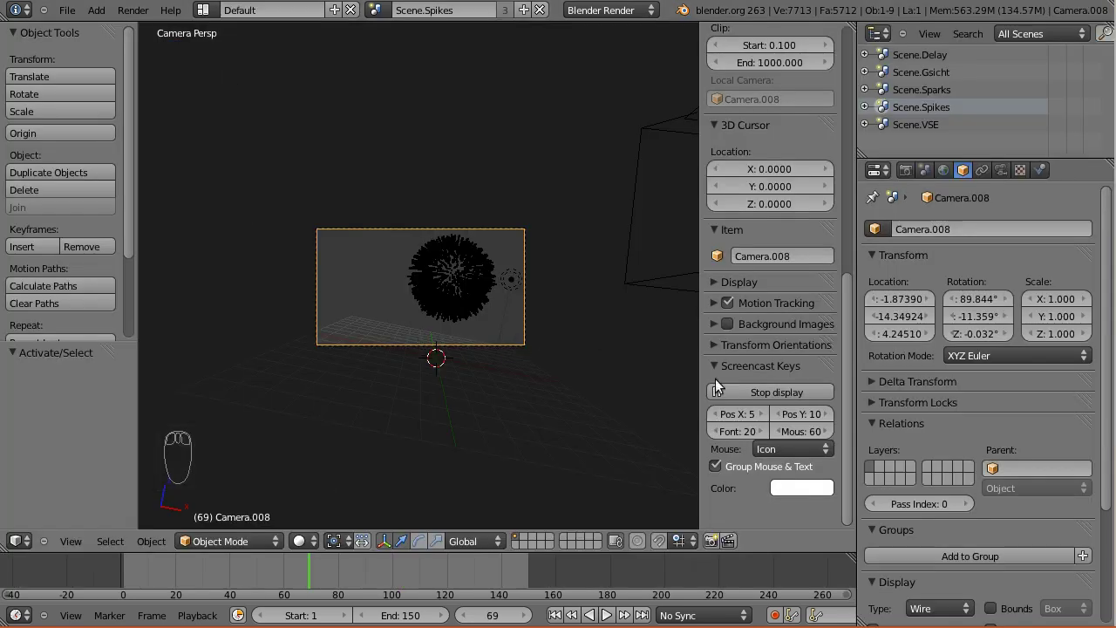
{"action": "left_click", "coordinate": [865, 106]}
{"action": "scroll", "coordinate": [925, 114], "scroll_direction": "down", "scroll_amount": 3}
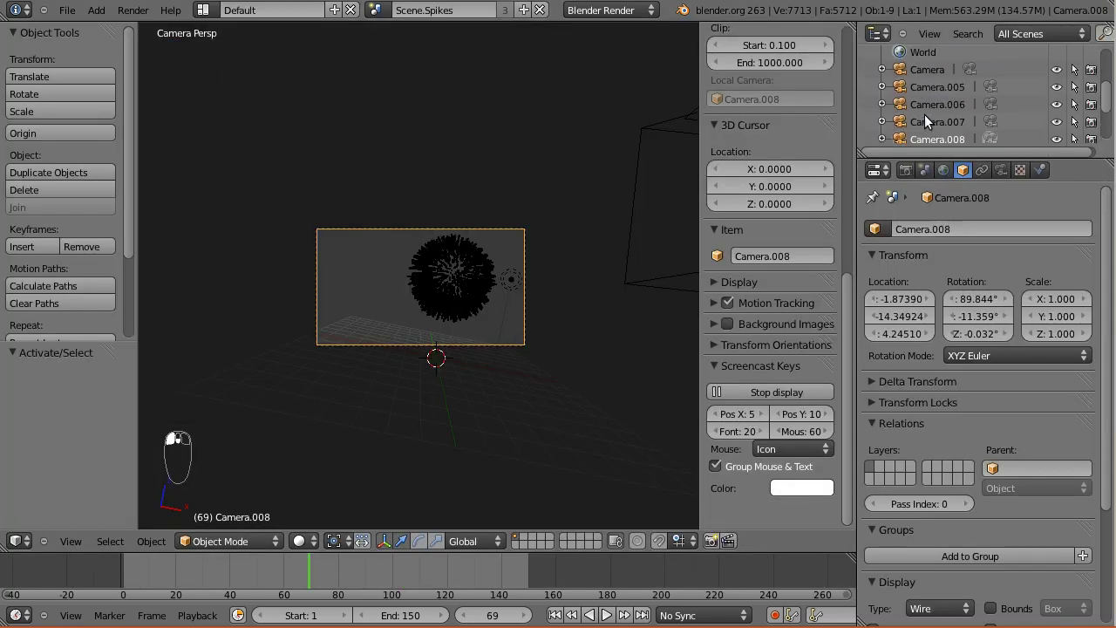
Switch to the Video Editing layout and set the Scene.001 strip's camera override to Camera.005
{"action": "scroll", "coordinate": [947, 135], "scroll_direction": "down", "scroll_amount": 2}
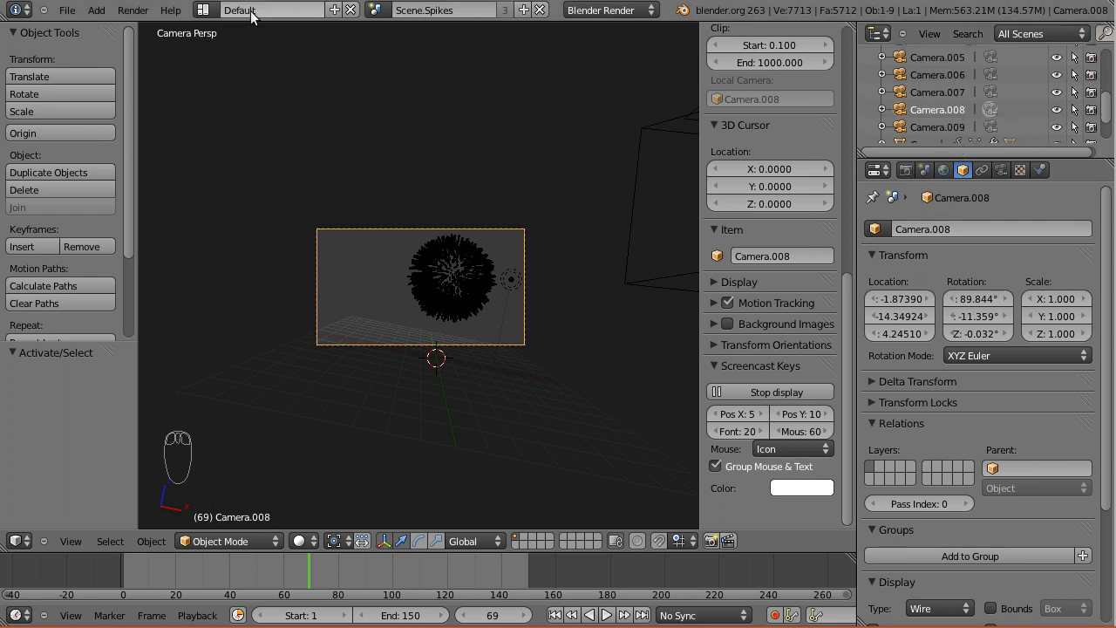
{"action": "left_click", "coordinate": [209, 8]}
{"action": "left_click", "coordinate": [233, 141]}
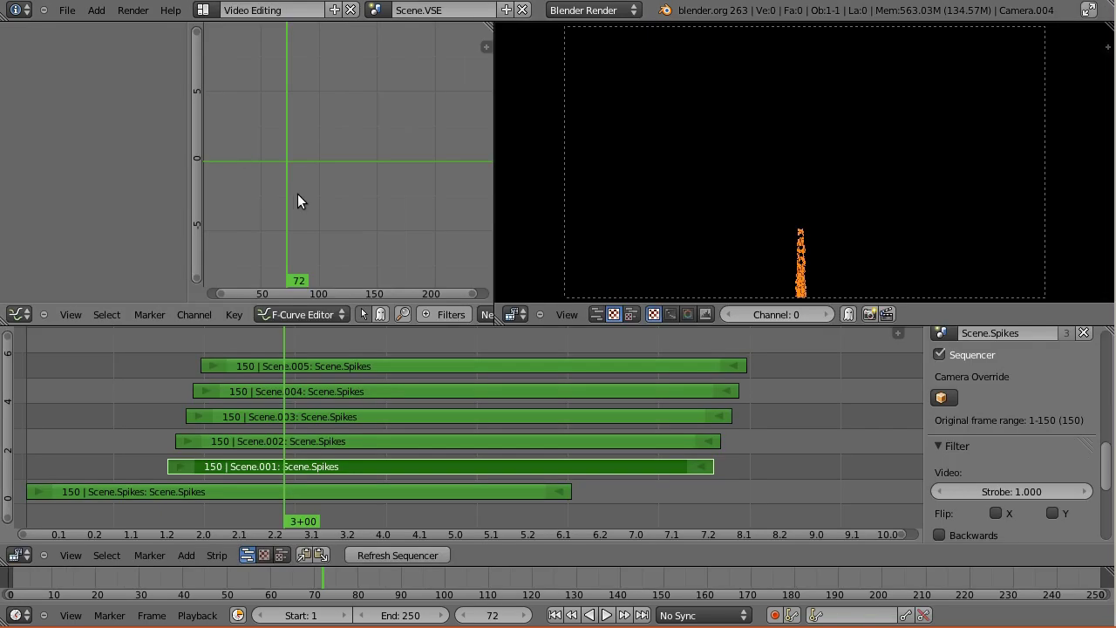
{"action": "left_click", "coordinate": [941, 397]}
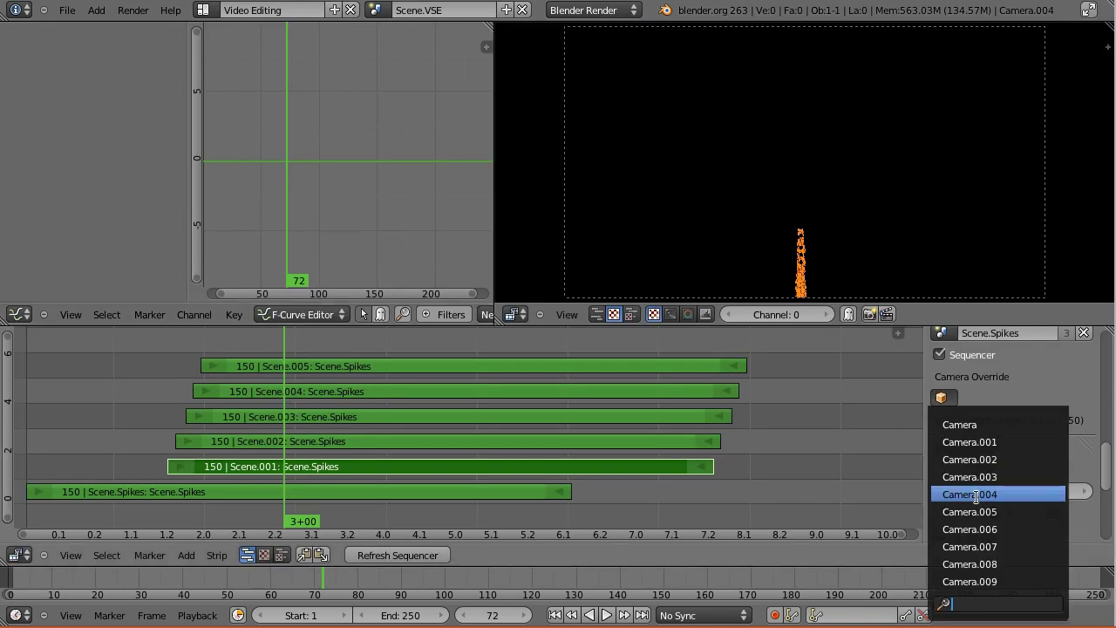
{"action": "left_click", "coordinate": [969, 511]}
Set the camera override to Camera.006 for the Scene.002 strip and to Camera.007 for the Scene.003 strip
{"action": "right_click", "coordinate": [361, 442]}
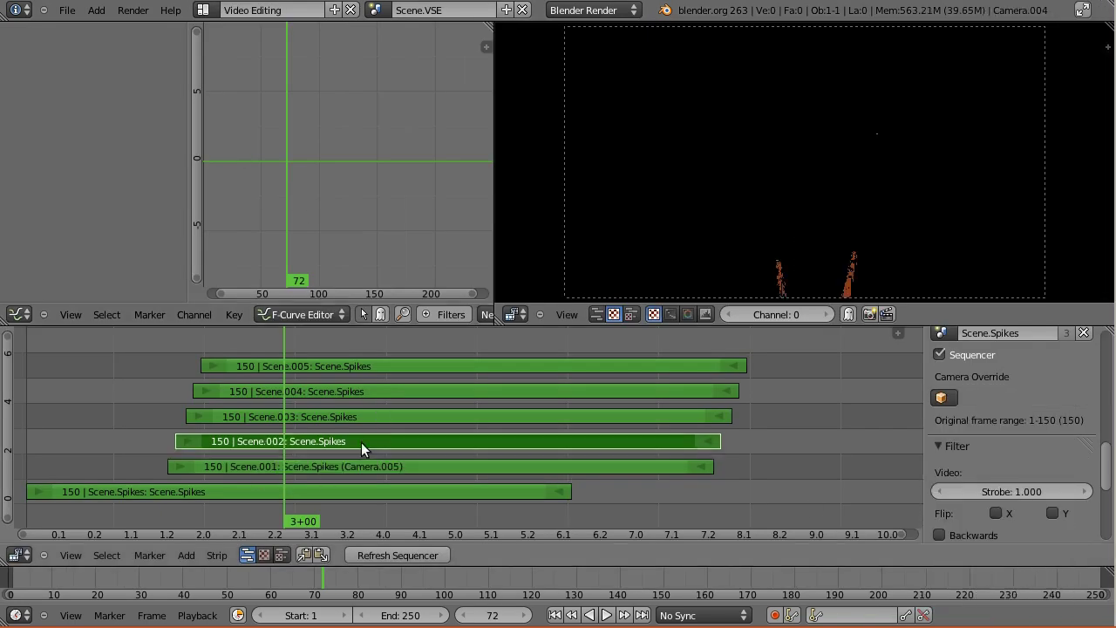
{"action": "left_click", "coordinate": [941, 397]}
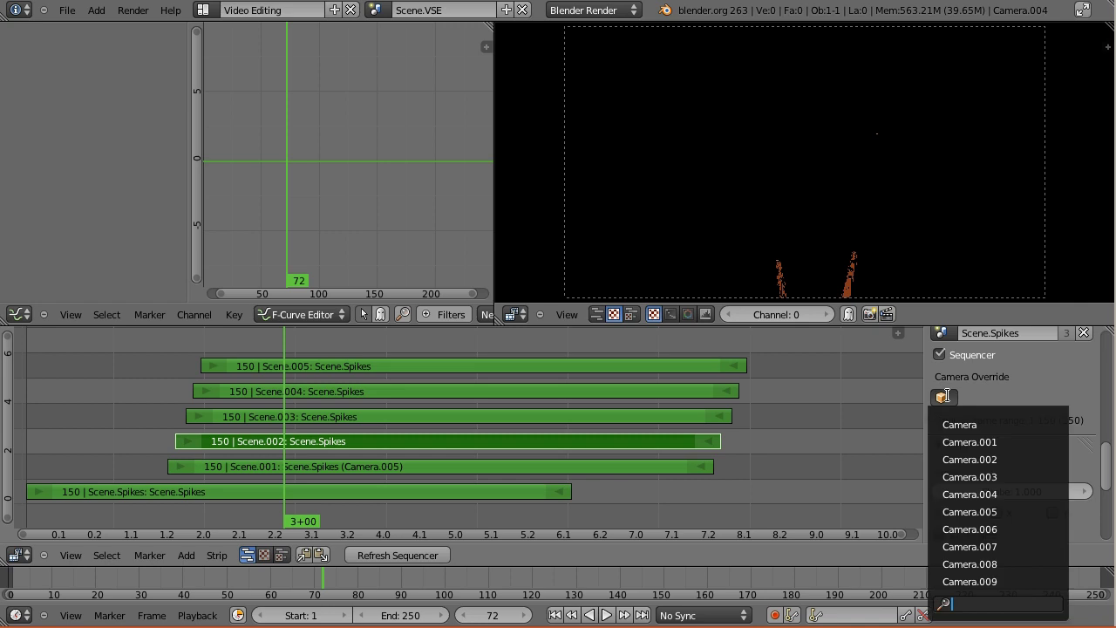
{"action": "left_click", "coordinate": [982, 531]}
{"action": "right_click", "coordinate": [374, 417]}
{"action": "left_click", "coordinate": [941, 397]}
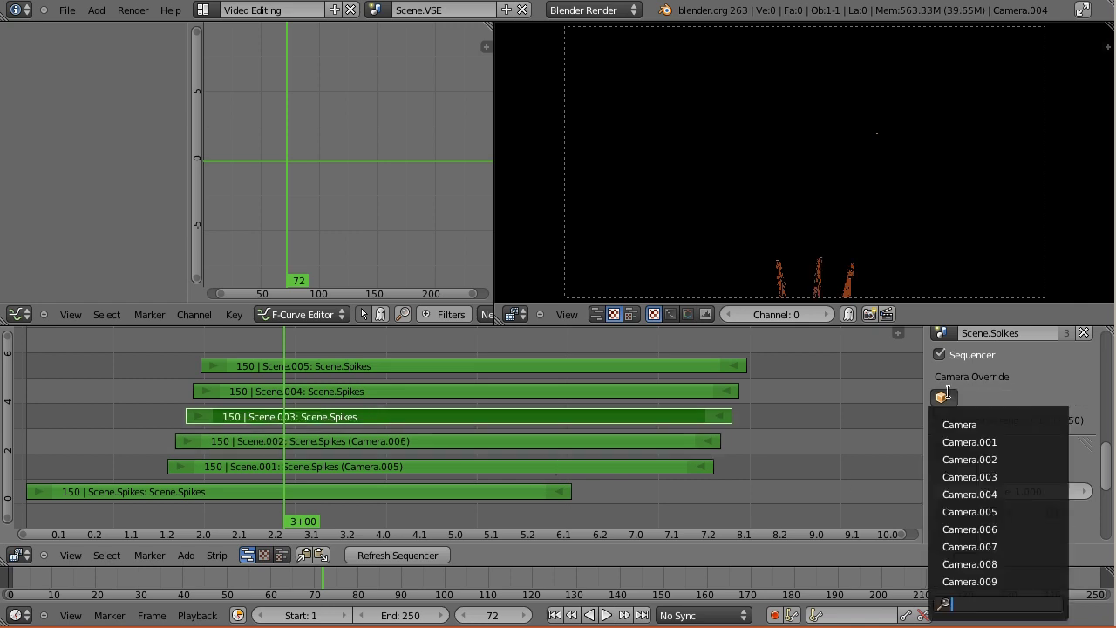
{"action": "left_click", "coordinate": [973, 546]}
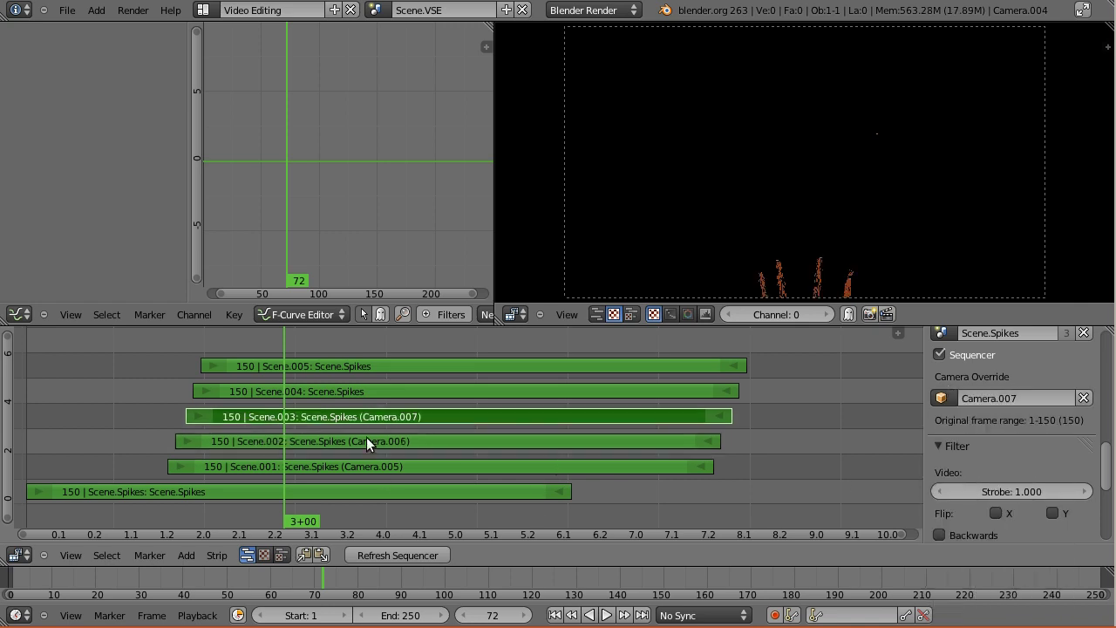
Set the camera override to Camera.008 for the Scene.004 strip and to Camera.009 for the Scene.005 strip
{"action": "right_click", "coordinate": [351, 399]}
{"action": "left_click", "coordinate": [941, 396]}
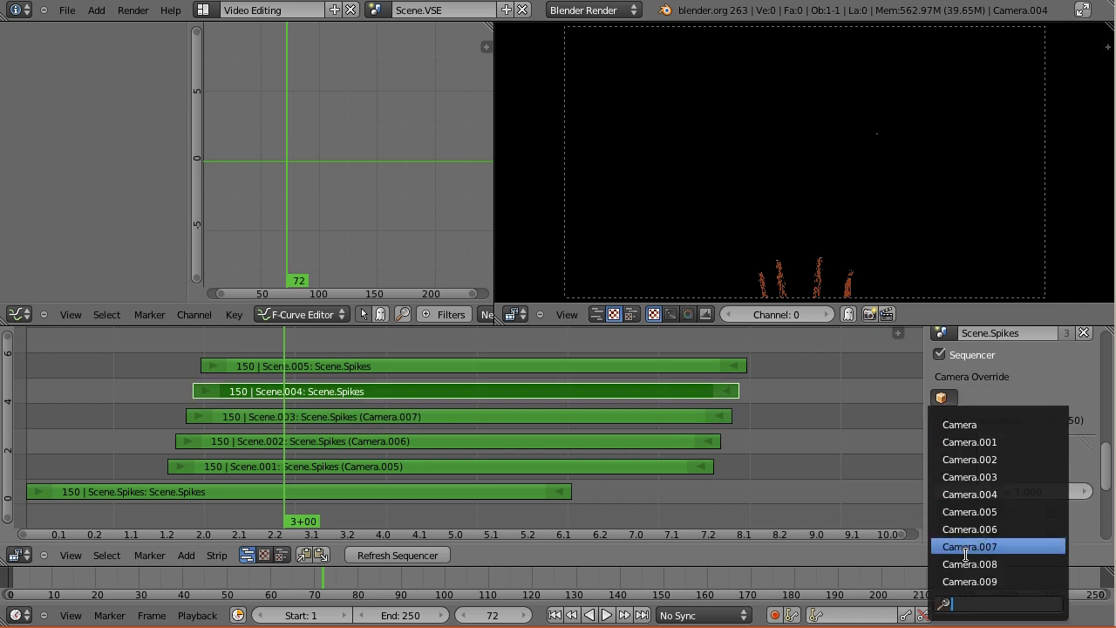
{"action": "key", "text": "Return"}
{"action": "right_click", "coordinate": [433, 367]}
{"action": "left_click", "coordinate": [957, 401]}
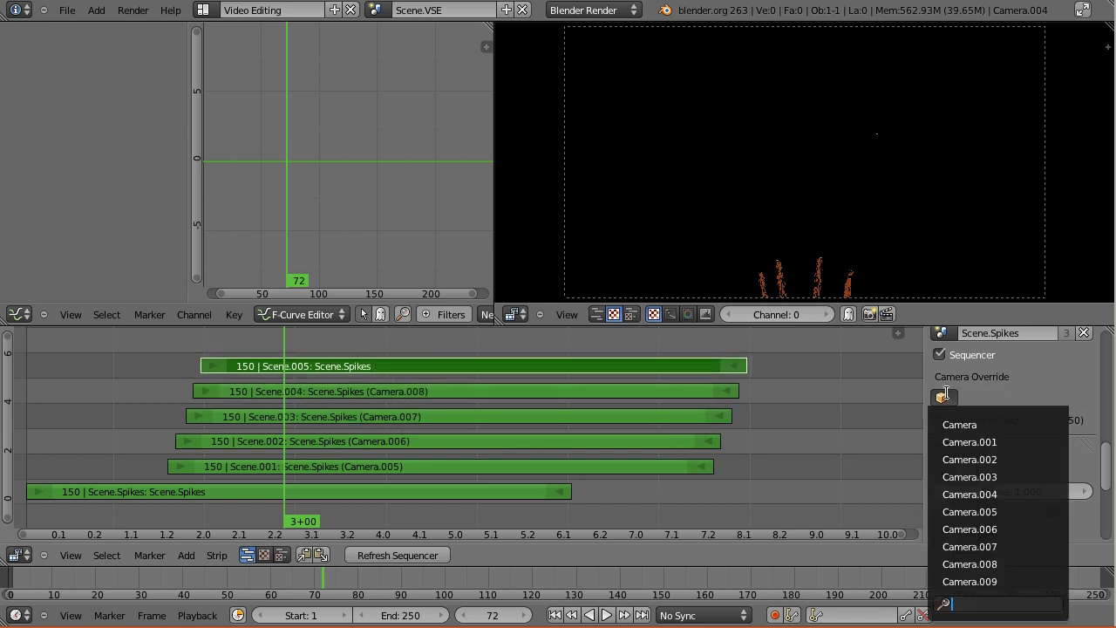
{"action": "left_click", "coordinate": [964, 580]}
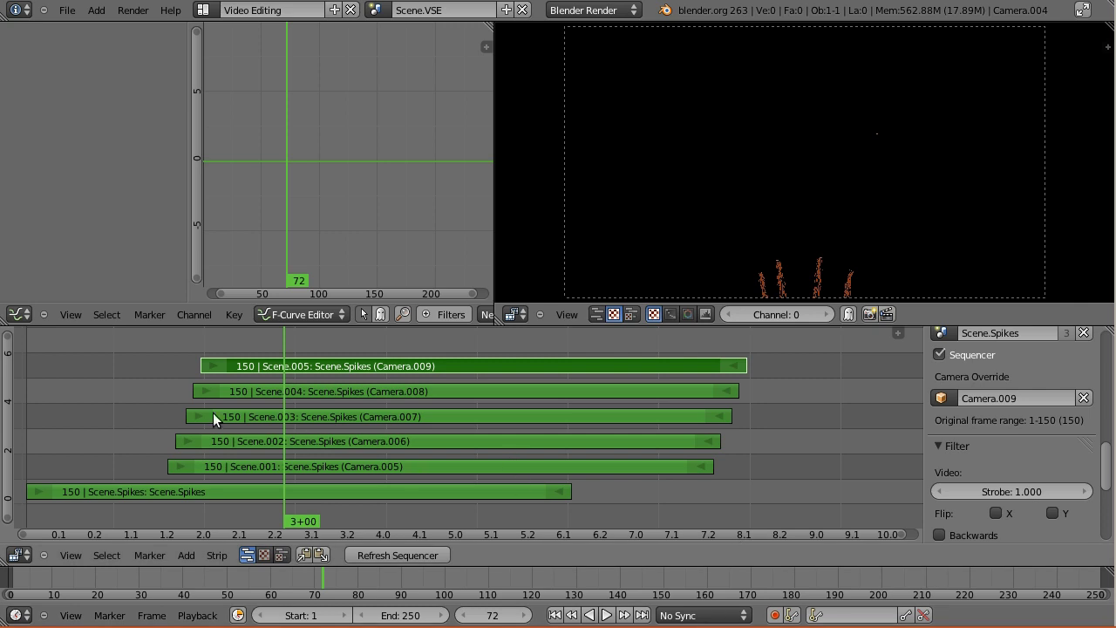
Play the sequence from its beginning to review the fireworks seen through the overridden cameras
{"action": "left_click", "coordinate": [63, 425]}
{"action": "left_click_drag", "start_coordinate": [63, 425], "coordinate": [27, 434]}
{"action": "key", "text": "alt+a"}
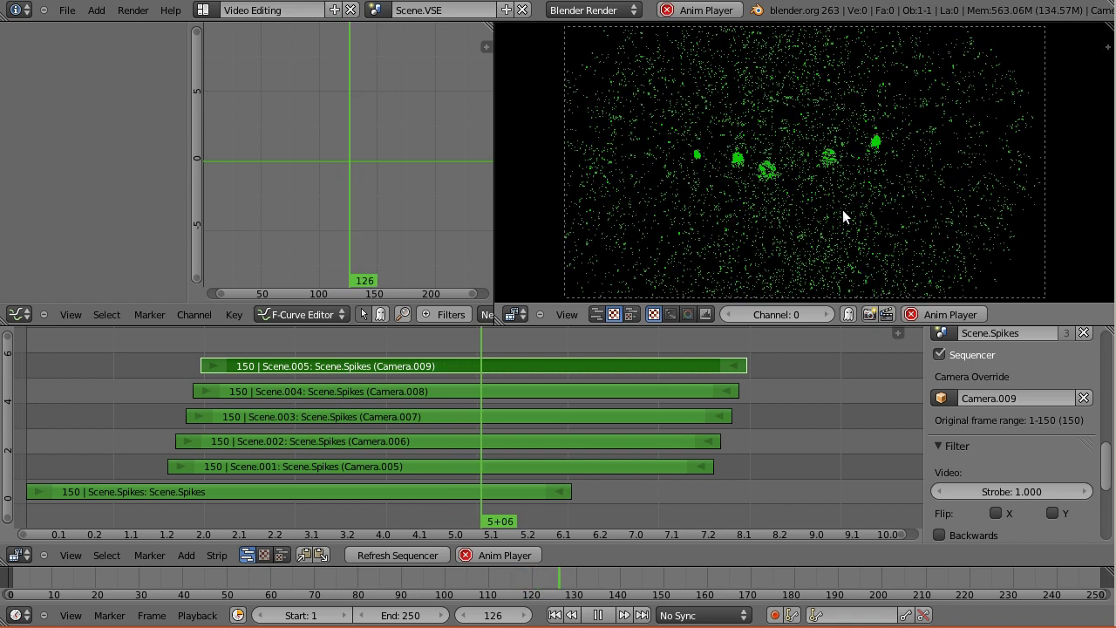
{"action": "key", "text": "alt+a"}
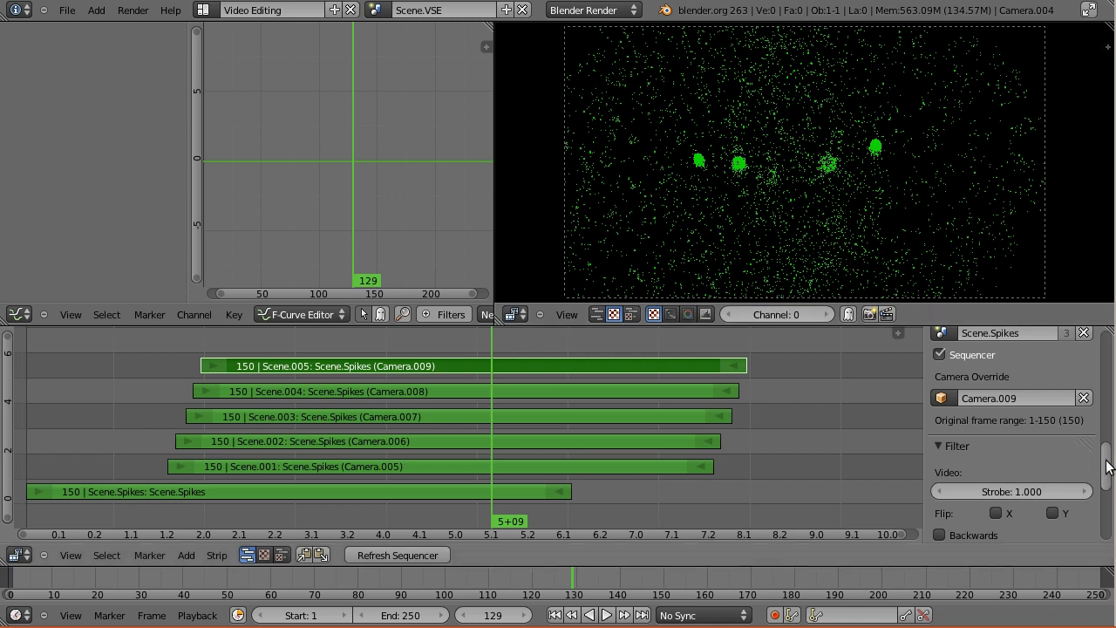
Enable color balance on the Scene.005 strip, widen the strip properties, and adjust the gain color
{"action": "left_click_drag", "start_coordinate": [1106, 469], "coordinate": [1104, 528]}
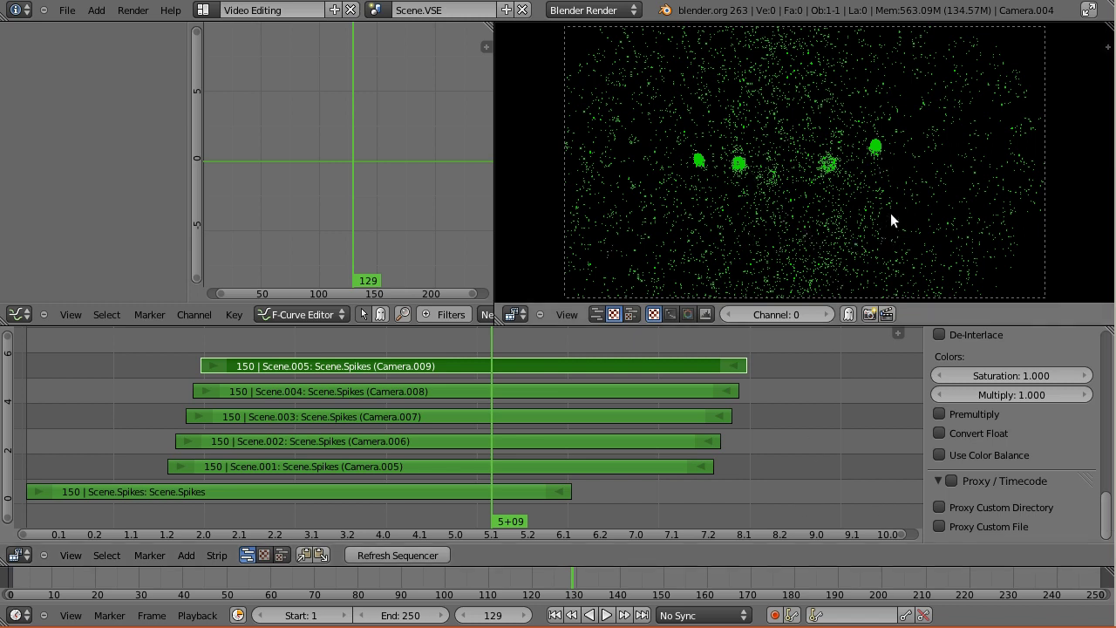
{"action": "left_click", "coordinate": [942, 454]}
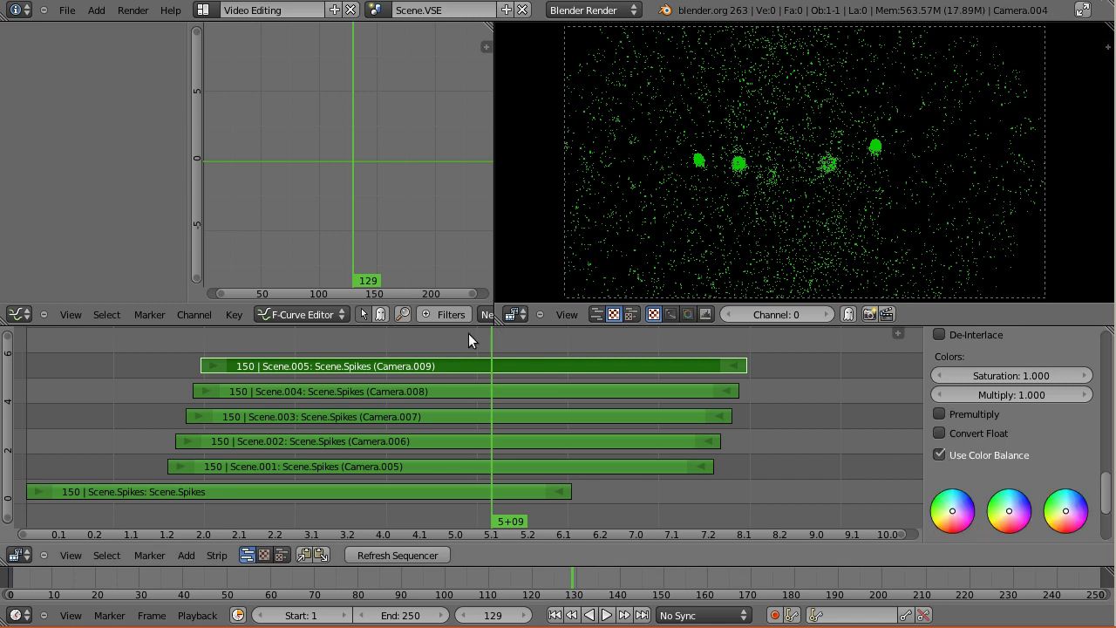
{"action": "scroll", "coordinate": [977, 471], "scroll_direction": "down", "scroll_amount": 2}
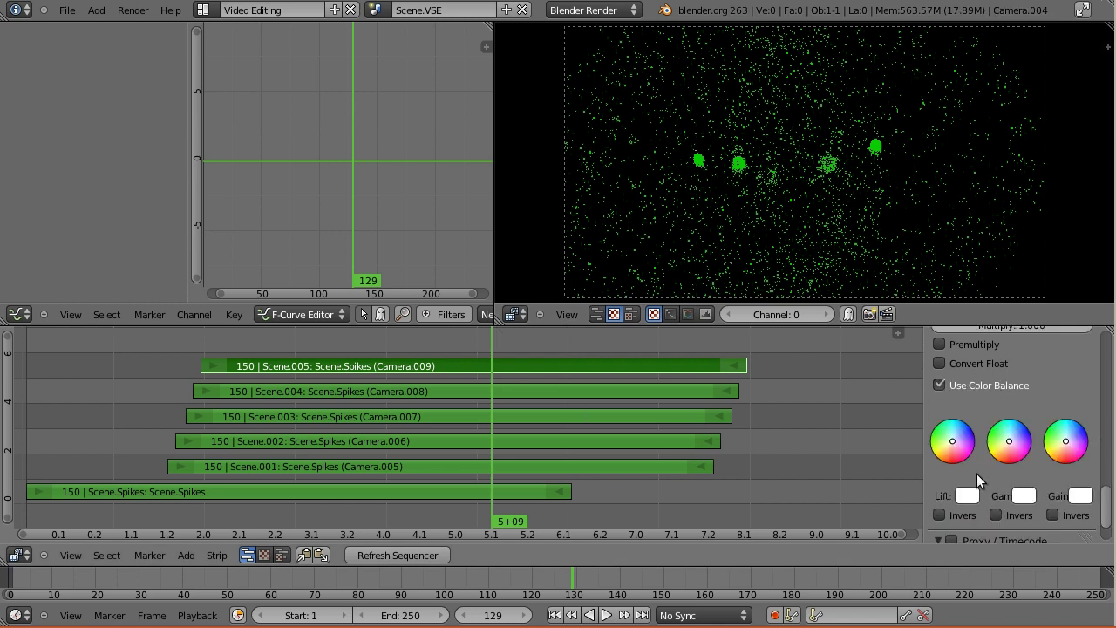
{"action": "left_click_drag", "start_coordinate": [923, 469], "coordinate": [853, 471]}
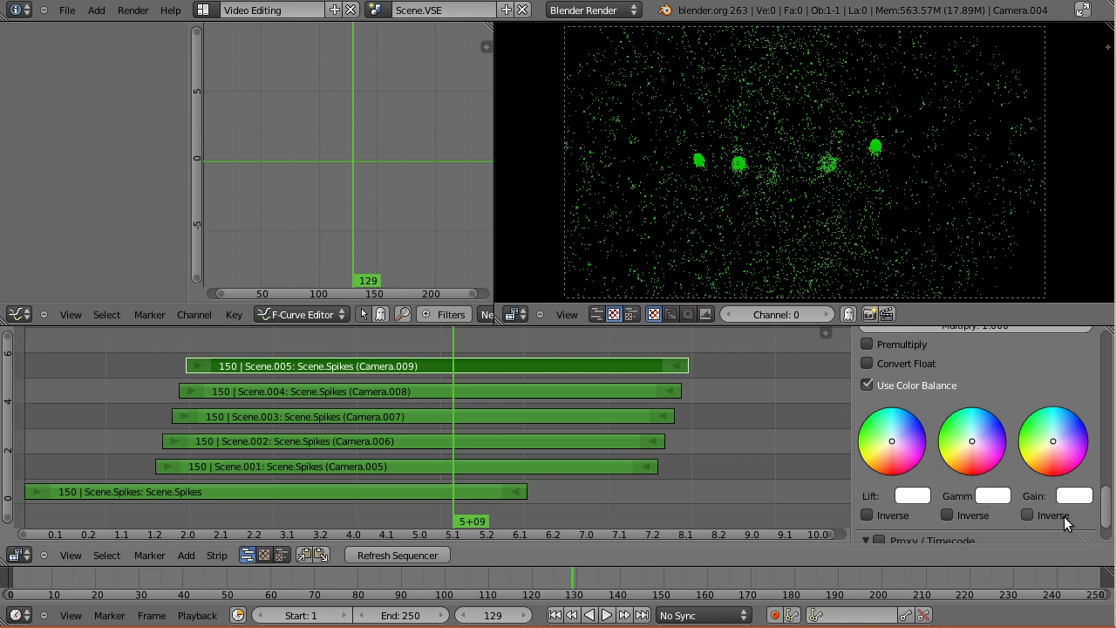
{"action": "left_click", "coordinate": [1056, 440]}
Enable color balance on the Scene.004 and Scene.003 strips and slightly shift each one's gamma color
{"action": "left_click", "coordinate": [583, 389]}
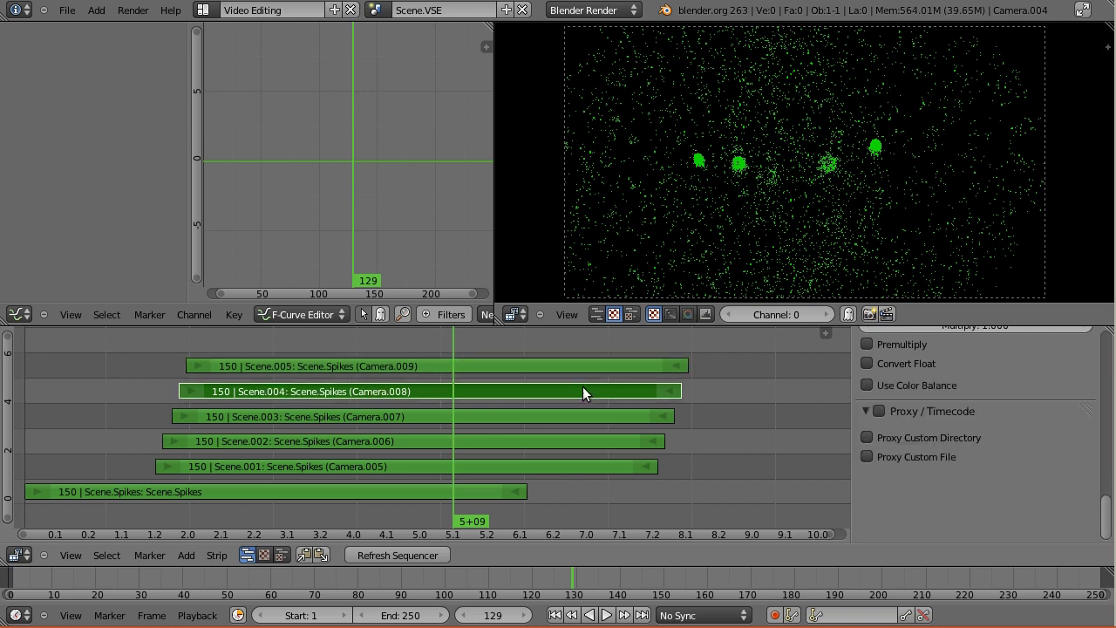
{"action": "left_click", "coordinate": [868, 385]}
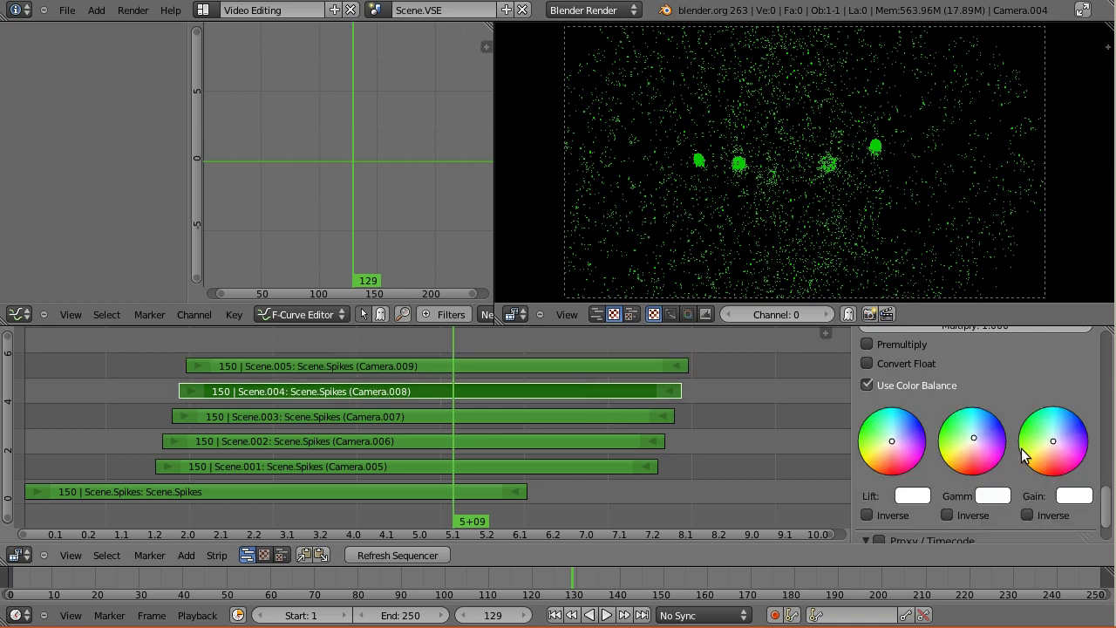
{"action": "right_click", "coordinate": [561, 416]}
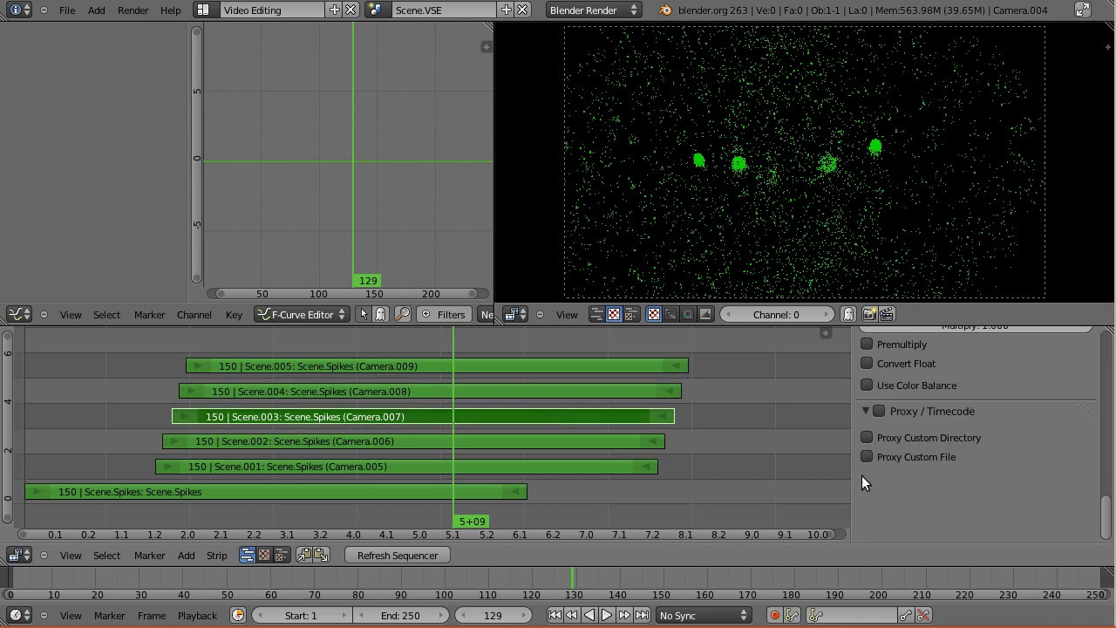
{"action": "left_click", "coordinate": [867, 386]}
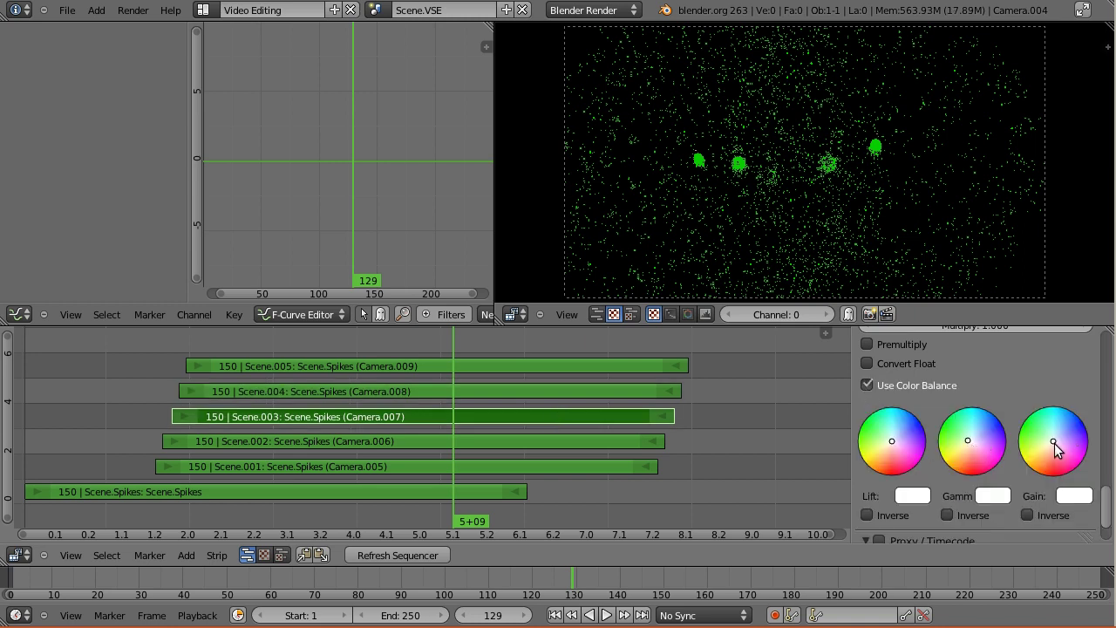
Enable color balance on the Scene.002 and Scene.001 strips, tinting both gammas slightly and also shifting the Scene.001 strip's gain
{"action": "right_click", "coordinate": [529, 441]}
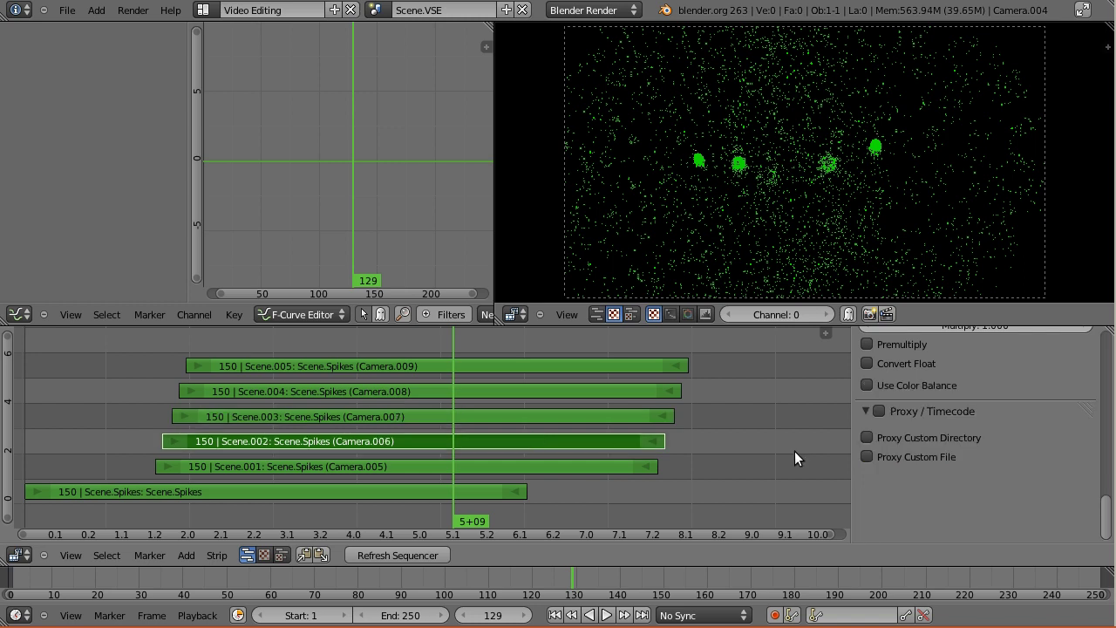
{"action": "left_click", "coordinate": [867, 386]}
{"action": "left_click_drag", "start_coordinate": [974, 446], "coordinate": [968, 447]}
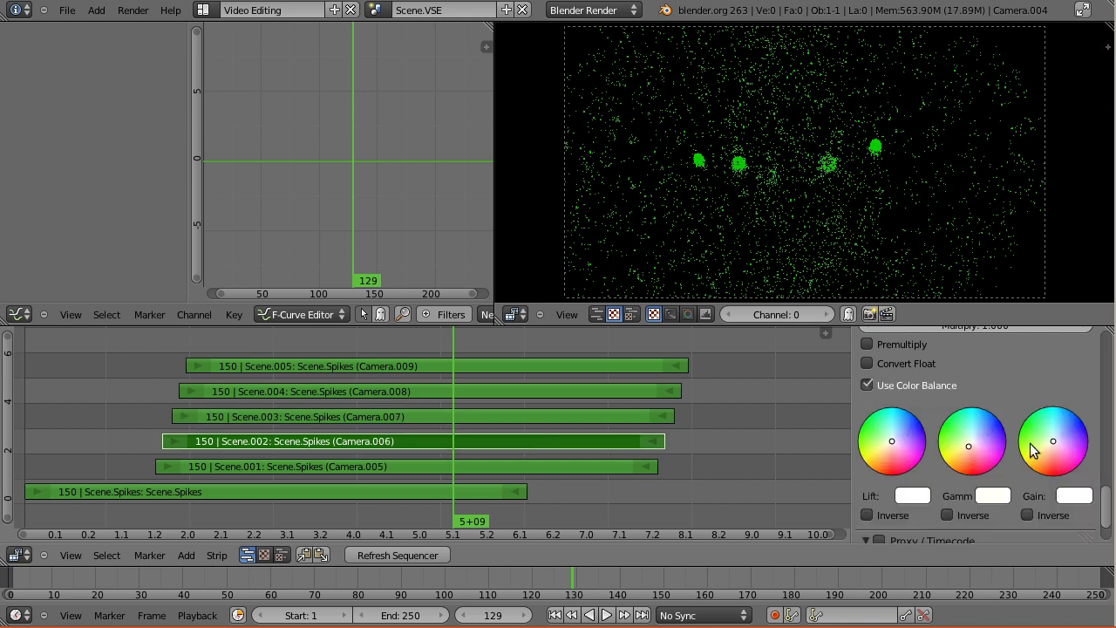
{"action": "right_click", "coordinate": [499, 465]}
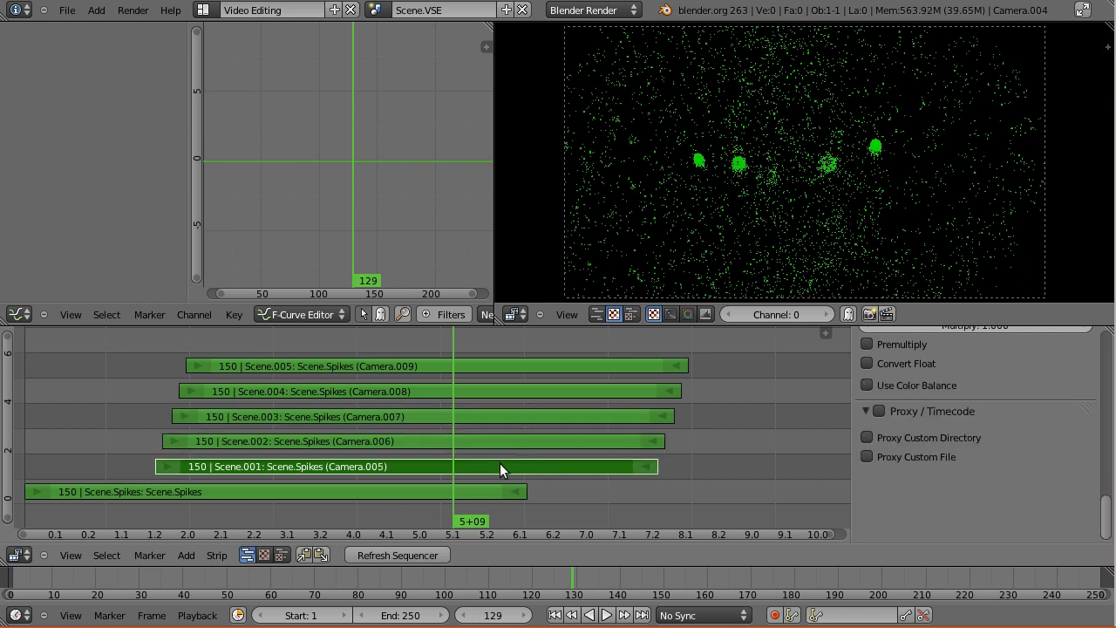
{"action": "left_click", "coordinate": [867, 386]}
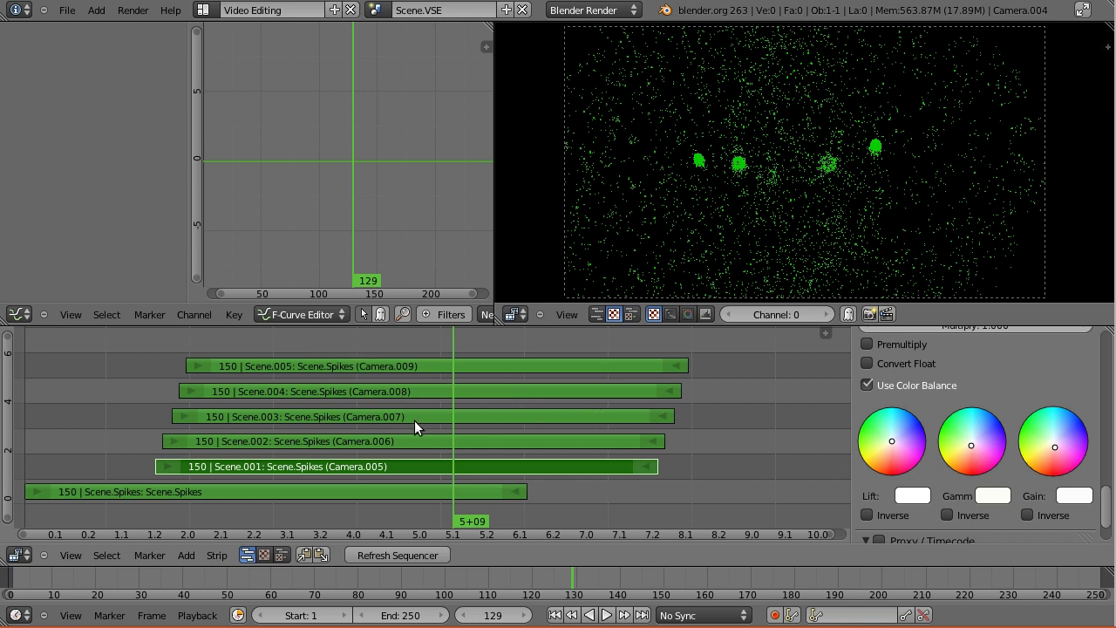
Return to the Default layout and open the Scene.Delay scene
{"action": "left_click", "coordinate": [203, 10]}
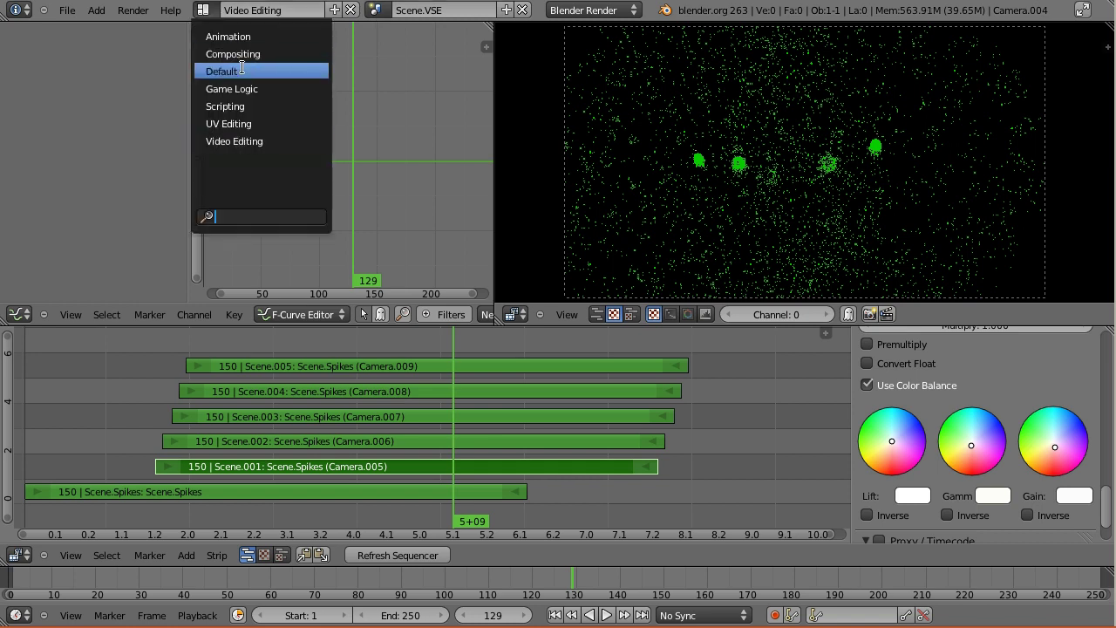
{"action": "left_click", "coordinate": [240, 70]}
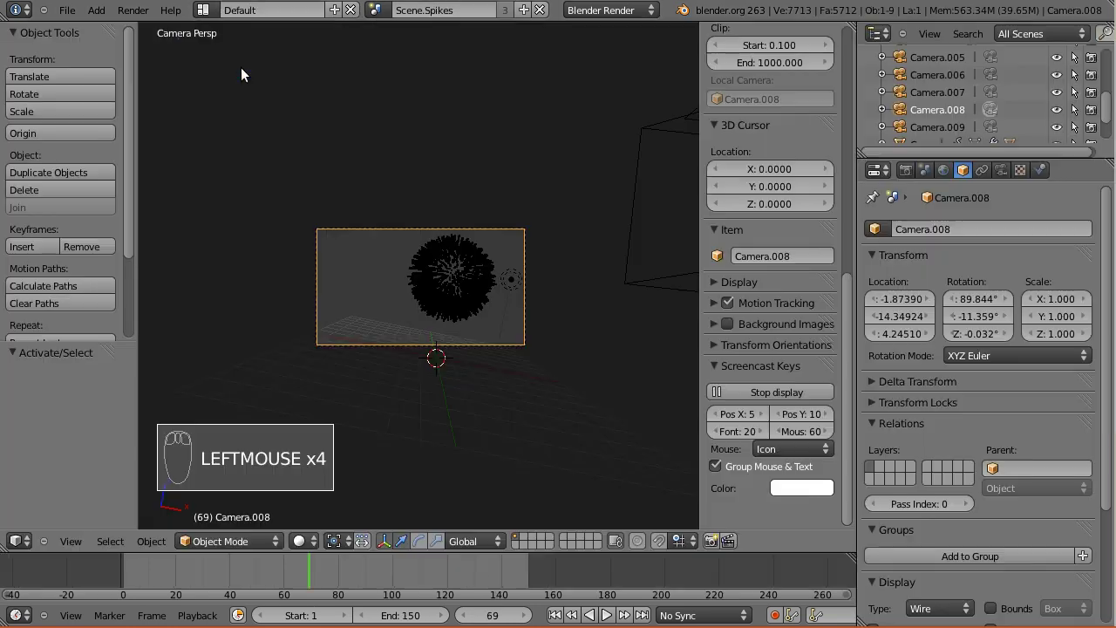
{"action": "left_click", "coordinate": [377, 10]}
{"action": "left_click", "coordinate": [427, 36]}
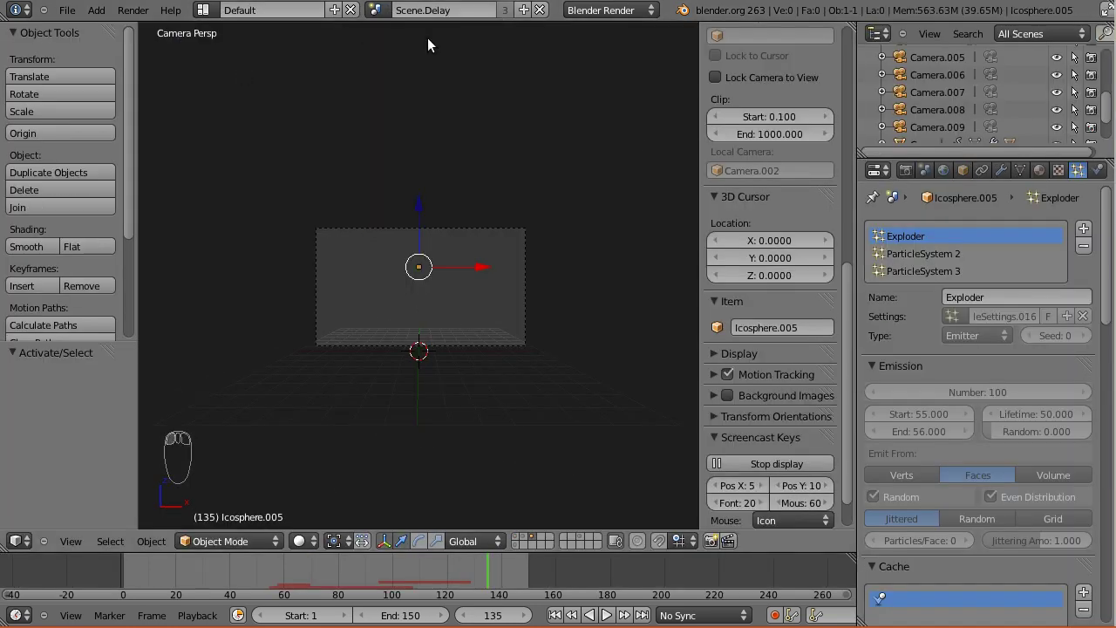
Play the Scene.Delay animation from about frame 38 to check when its explosion starts
{"action": "left_click", "coordinate": [223, 580]}
{"action": "key", "text": "alt+a"}
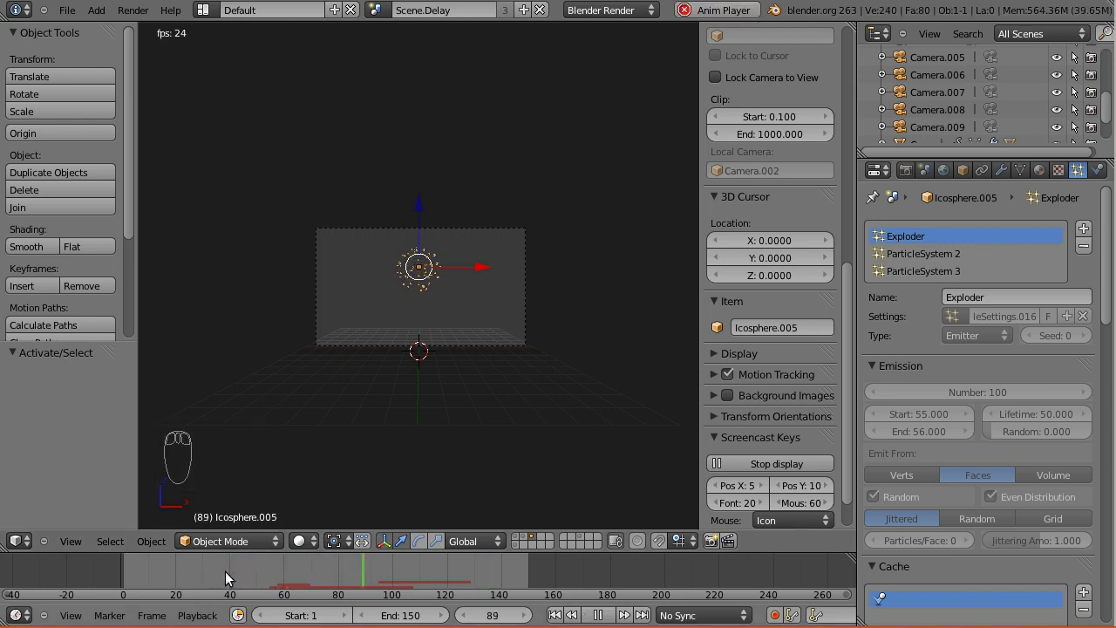
{"action": "key", "text": "alt+a"}
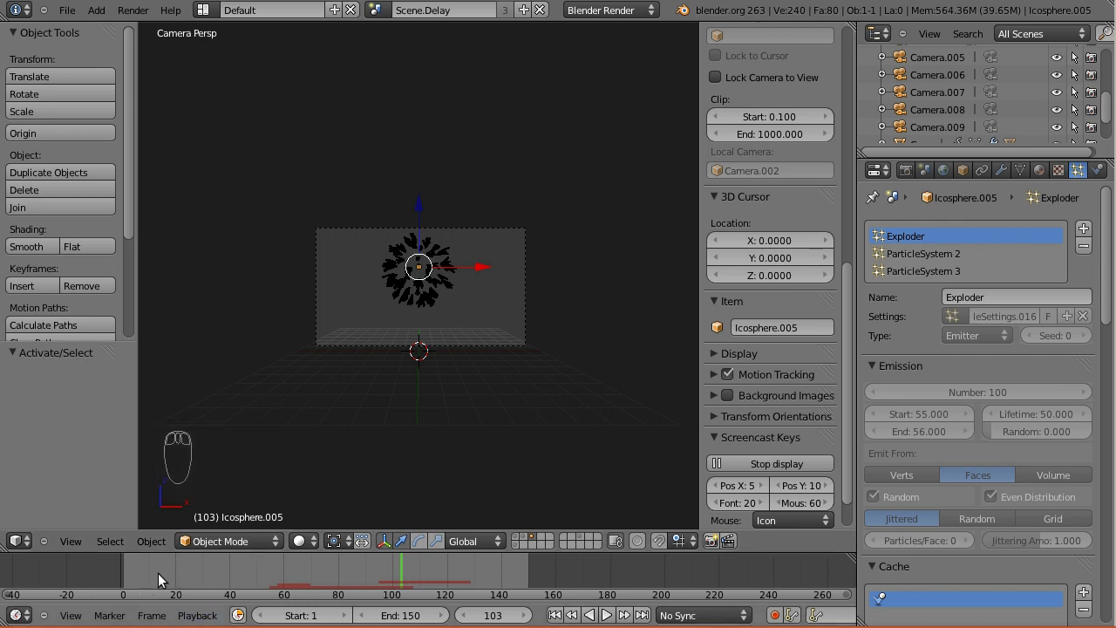
Move to frame 55 and set the animation's start frame to 55
{"action": "left_click_drag", "start_coordinate": [259, 571], "coordinate": [269, 567]}
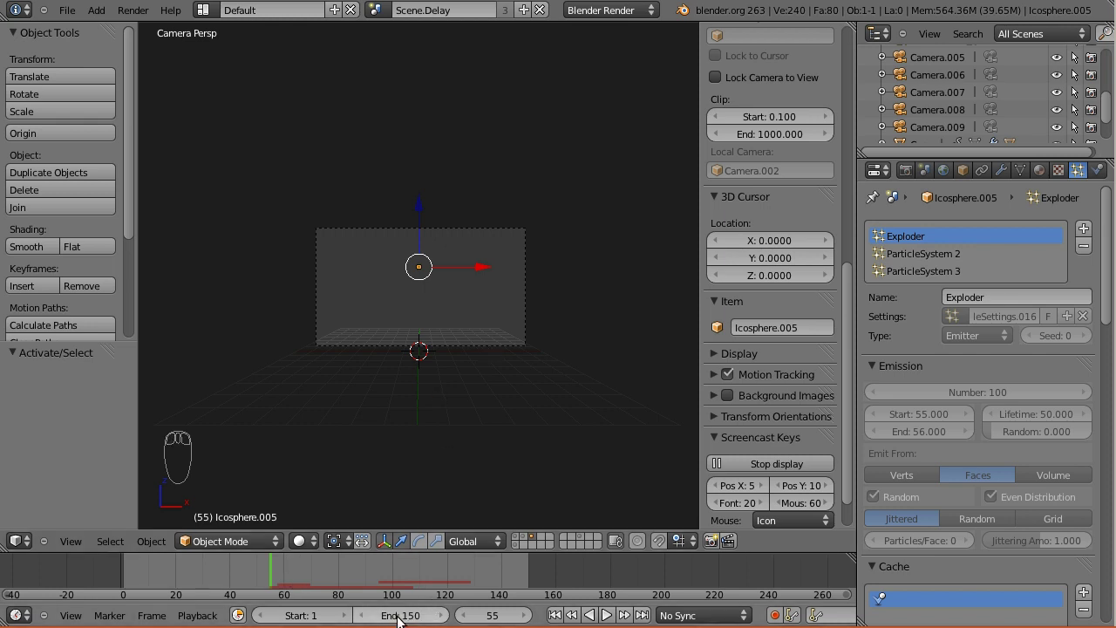
{"action": "left_click", "coordinate": [301, 617]}
{"action": "type", "text": "55"}
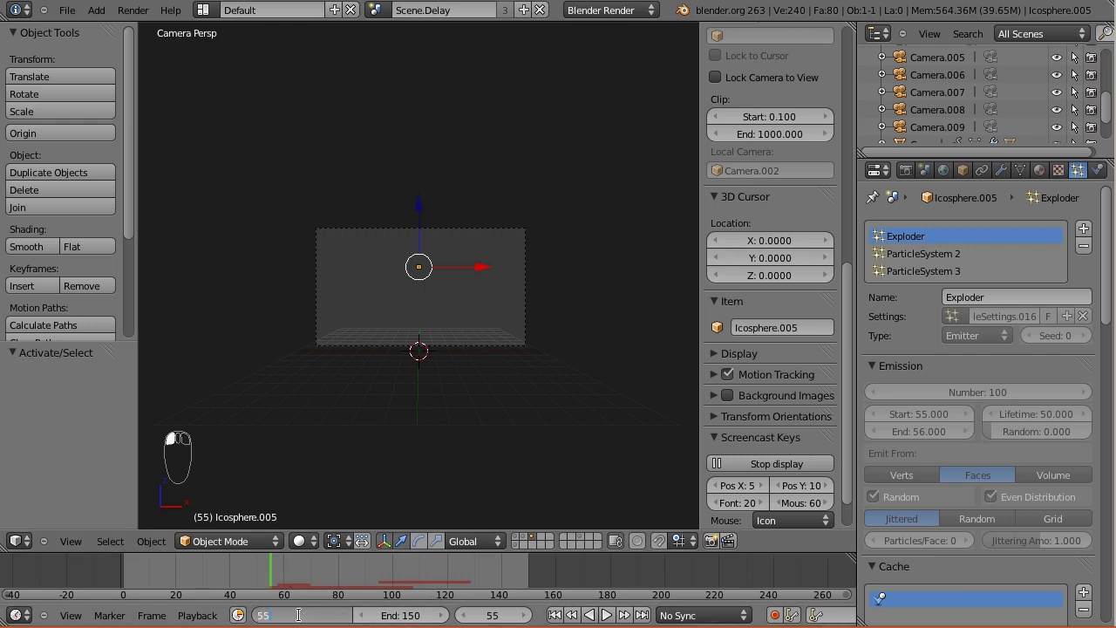
{"action": "key", "text": "Return"}
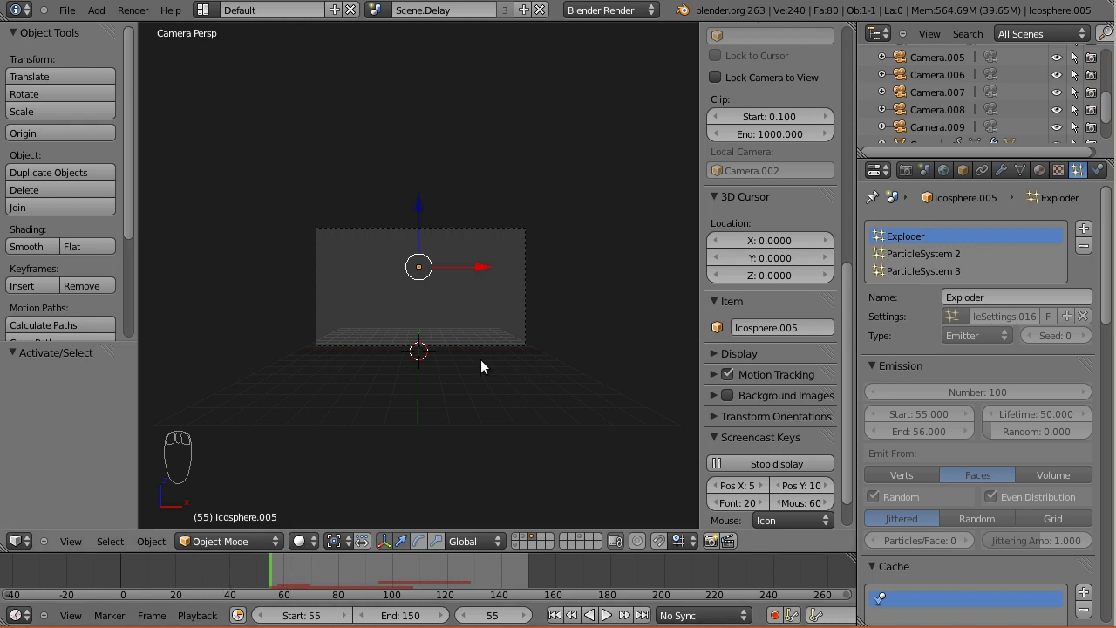
Play the delayed explosion over the shortened frame range and inspect the camera view up close
{"action": "key", "text": "alt+a"}
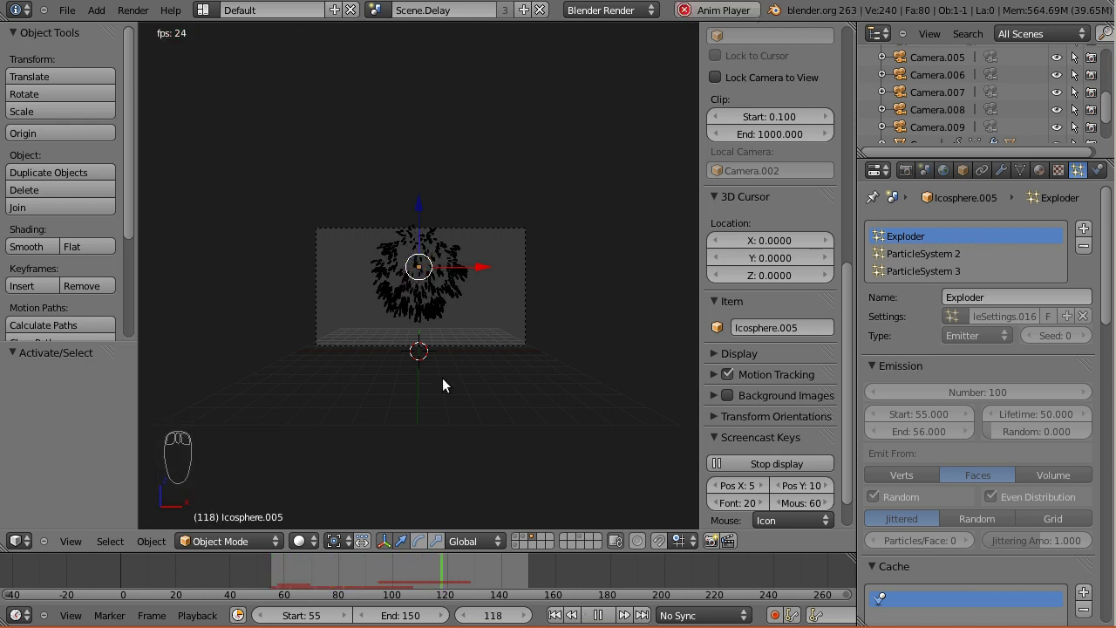
{"action": "key", "text": "alt+a"}
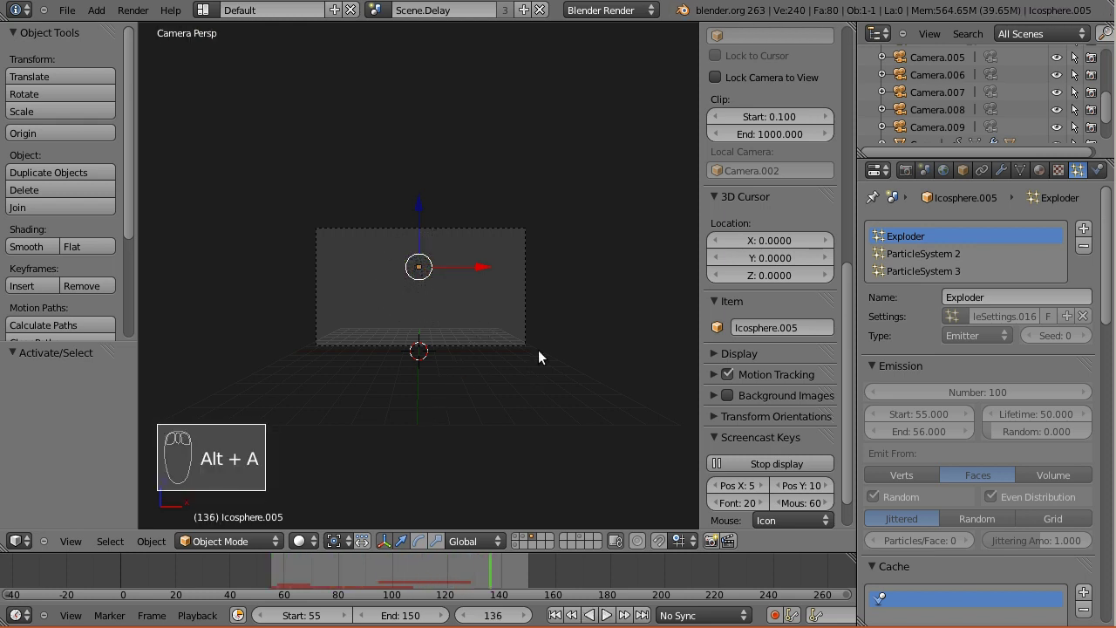
{"action": "scroll", "coordinate": [523, 350], "scroll_direction": "up", "scroll_amount": 3}
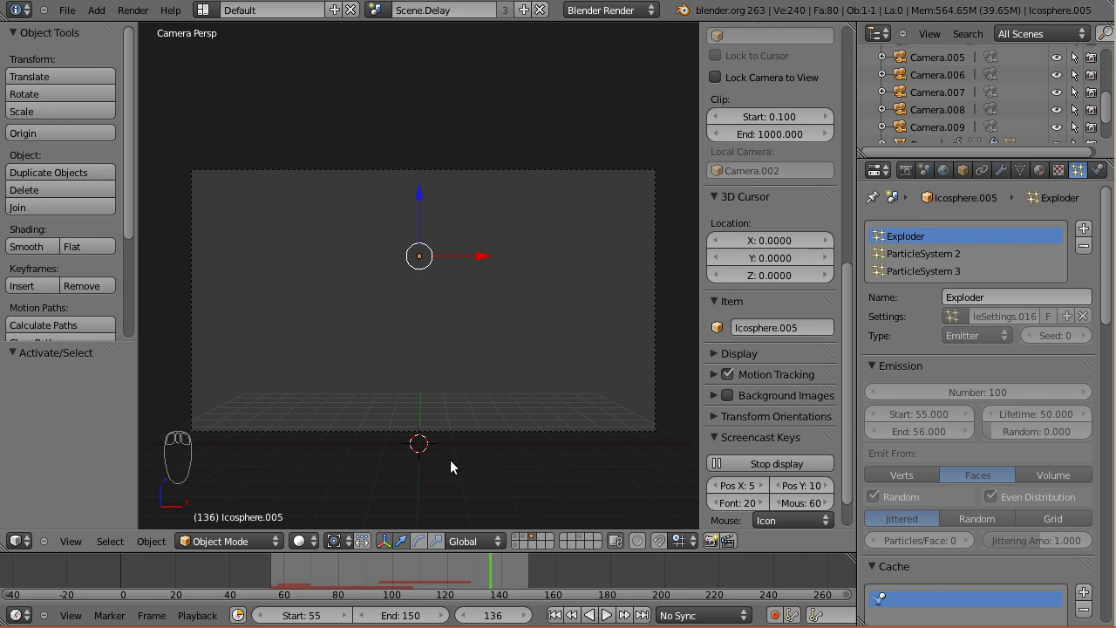
Delete the leftover objects on the other layers, keeping the explosion's layer and Camera.002
{"action": "left_click", "coordinate": [515, 537]}
{"action": "key", "text": "a"}
{"action": "key", "text": "x"}
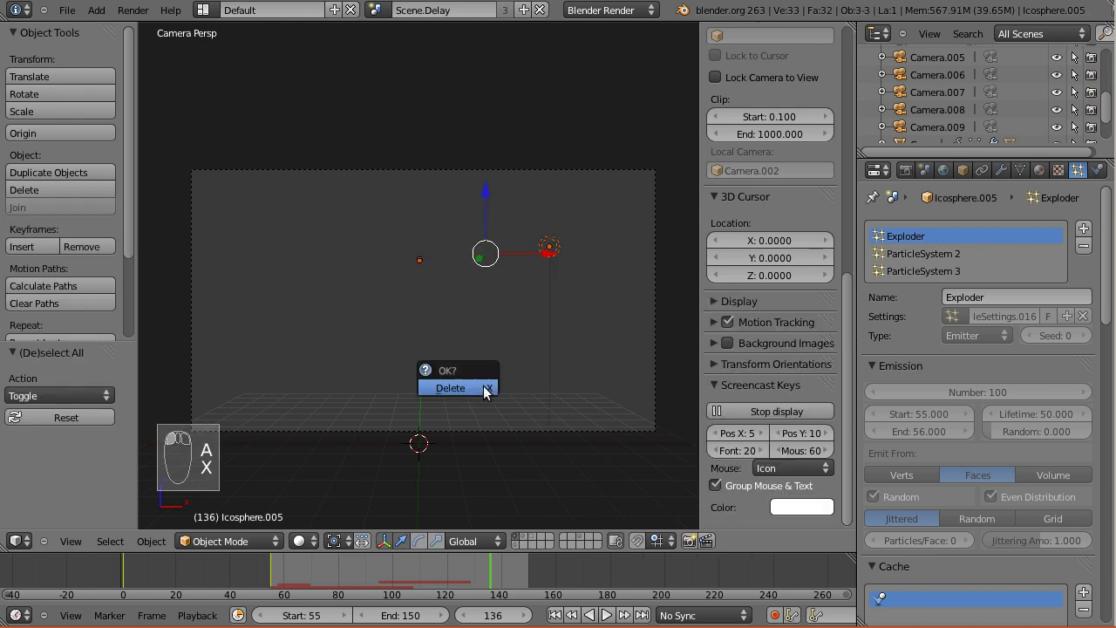
{"action": "left_click", "coordinate": [485, 390]}
{"action": "right_click", "coordinate": [516, 544]}
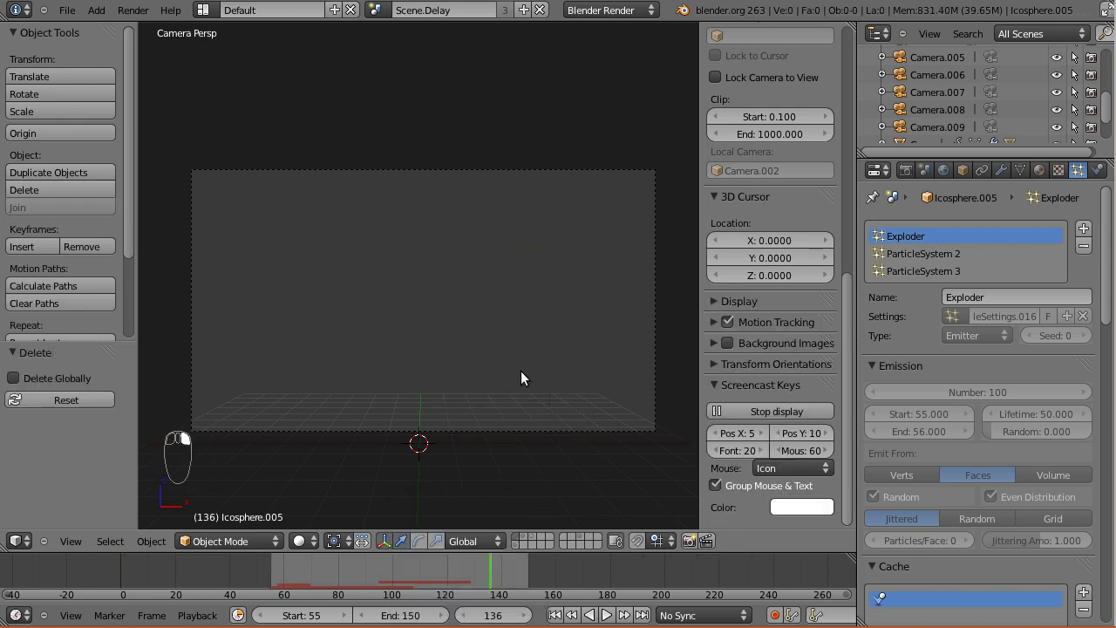
{"action": "key", "text": "a"}
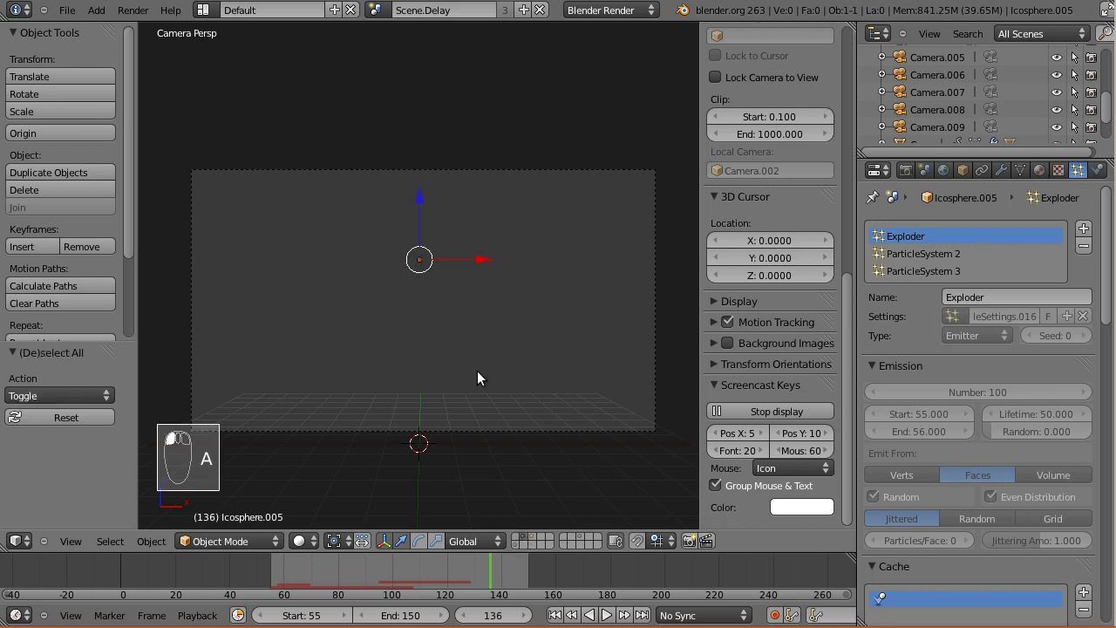
{"action": "key", "text": "x"}
{"action": "left_click", "coordinate": [477, 373]}
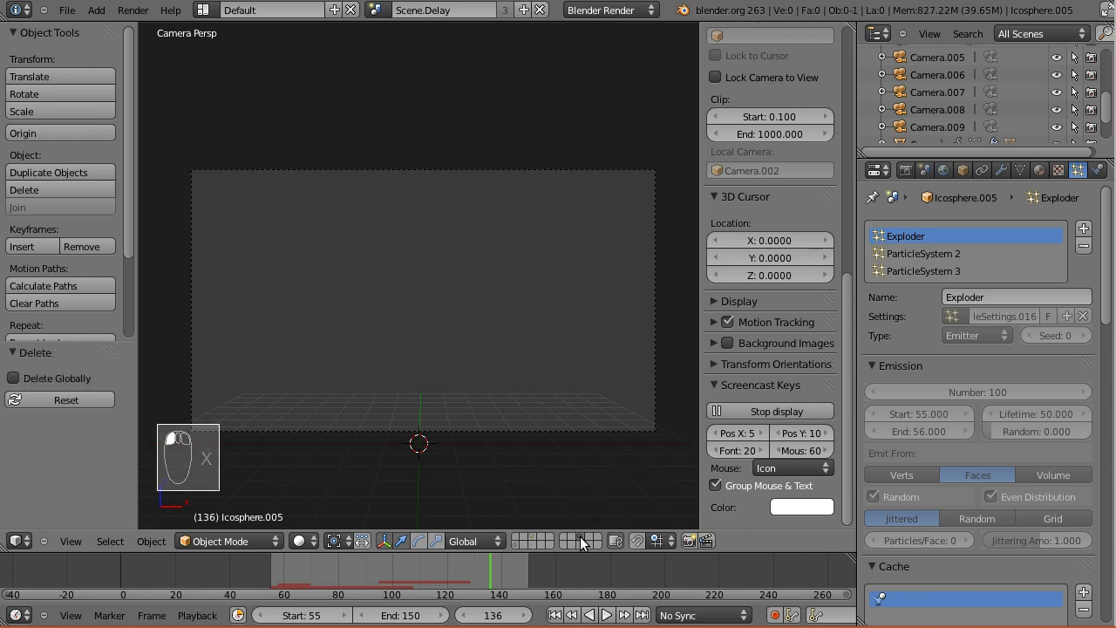
{"action": "key", "text": "a"}
{"action": "key", "text": "x"}
{"action": "left_click", "coordinate": [498, 379]}
Move Camera.002 onto the third layer together with the explosion objects
{"action": "left_click", "coordinate": [534, 537]}
{"action": "left_click", "coordinate": [515, 540]}
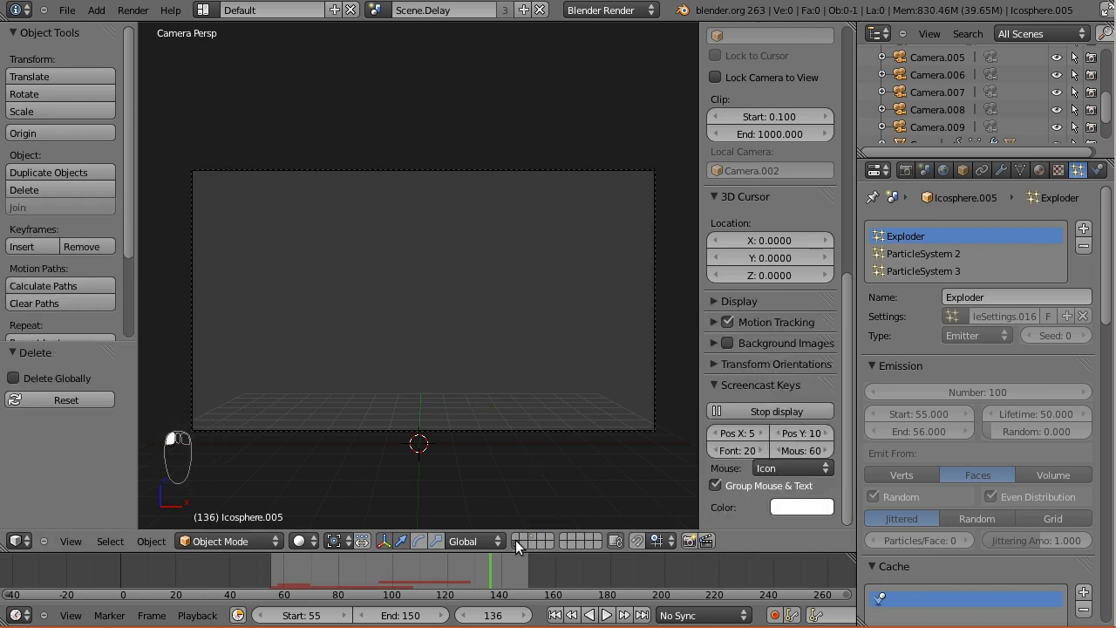
{"action": "key", "text": "m"}
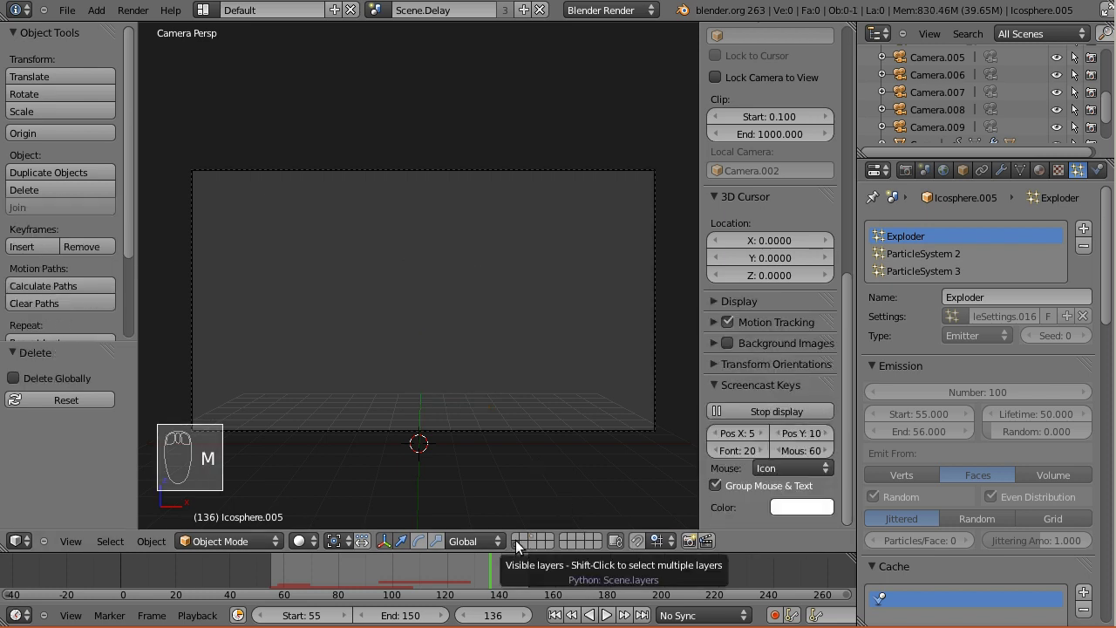
{"action": "key", "text": "3"}
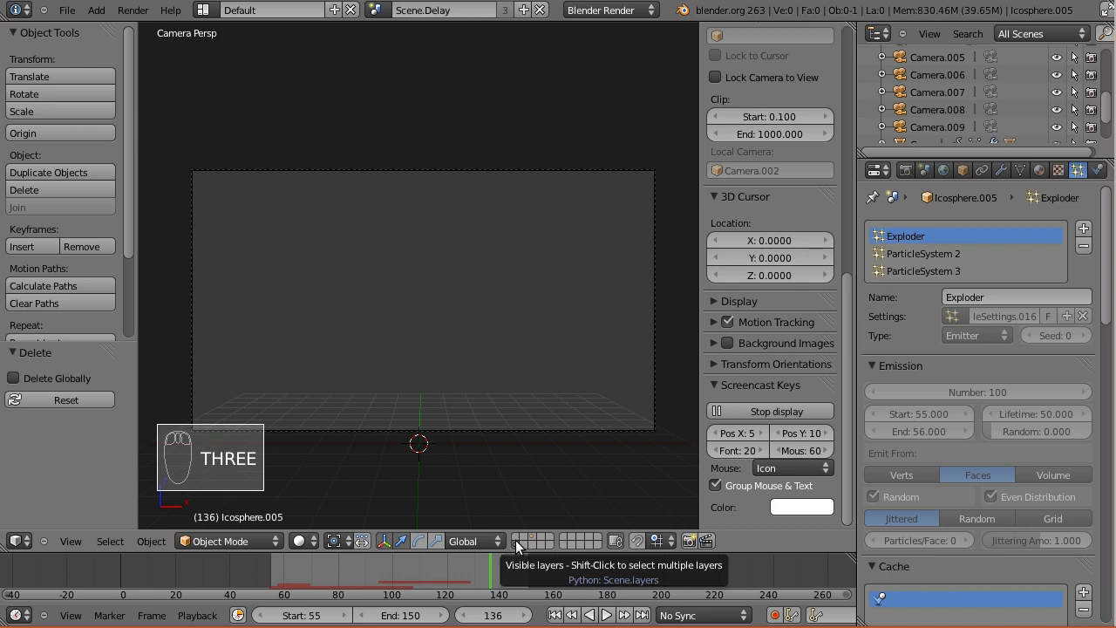
{"action": "right_click", "coordinate": [495, 429]}
{"action": "key", "text": "n"}
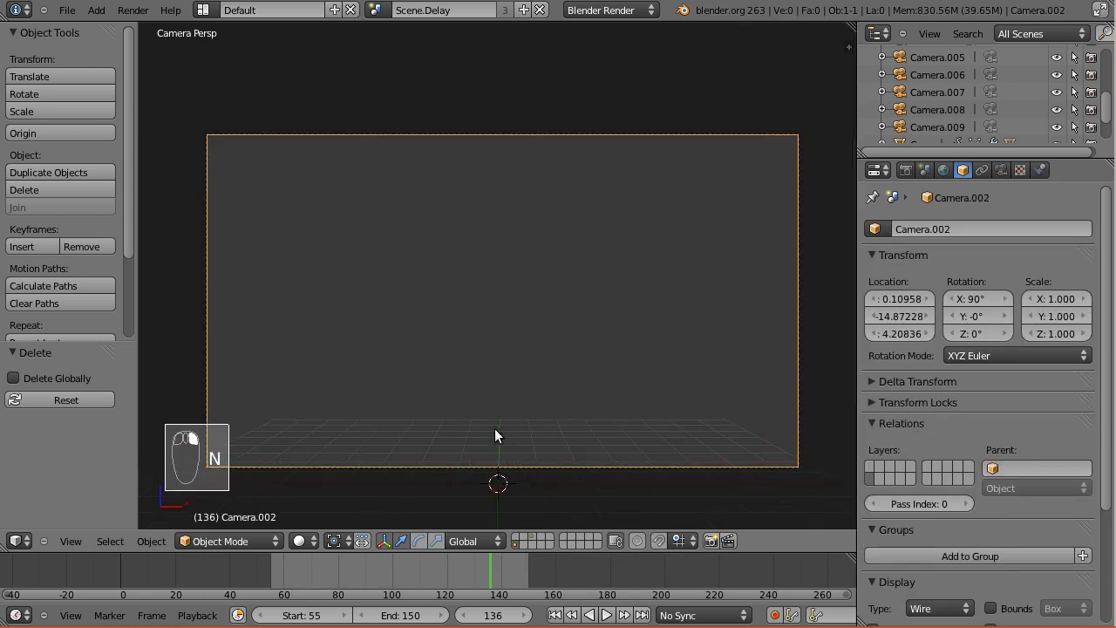
{"action": "key", "text": "n"}
{"action": "key", "text": "m"}
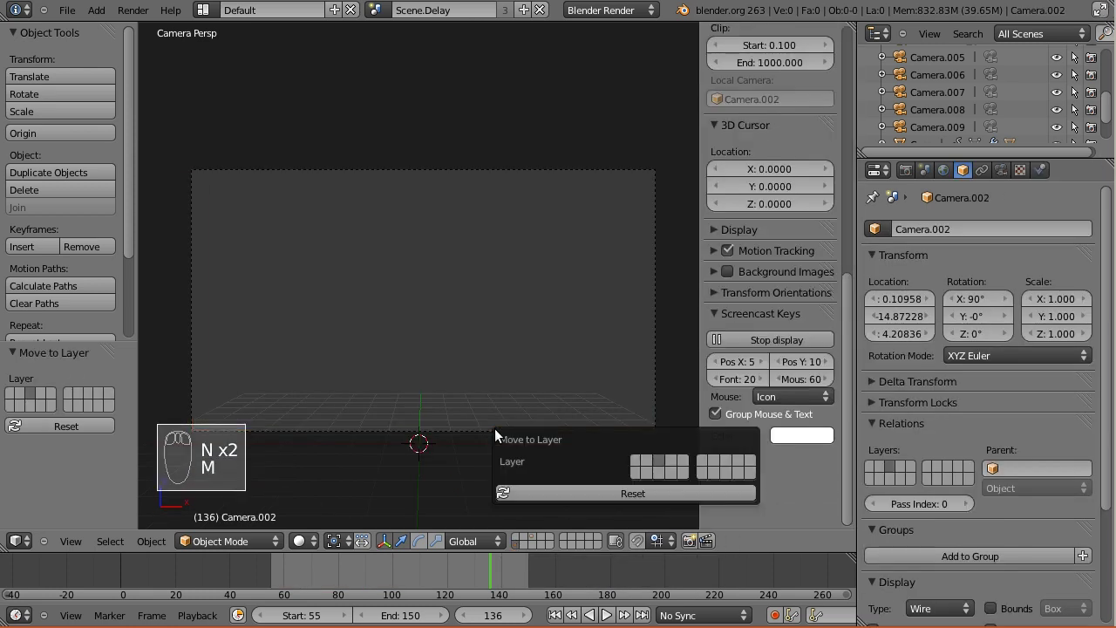
{"action": "left_click", "coordinate": [660, 461]}
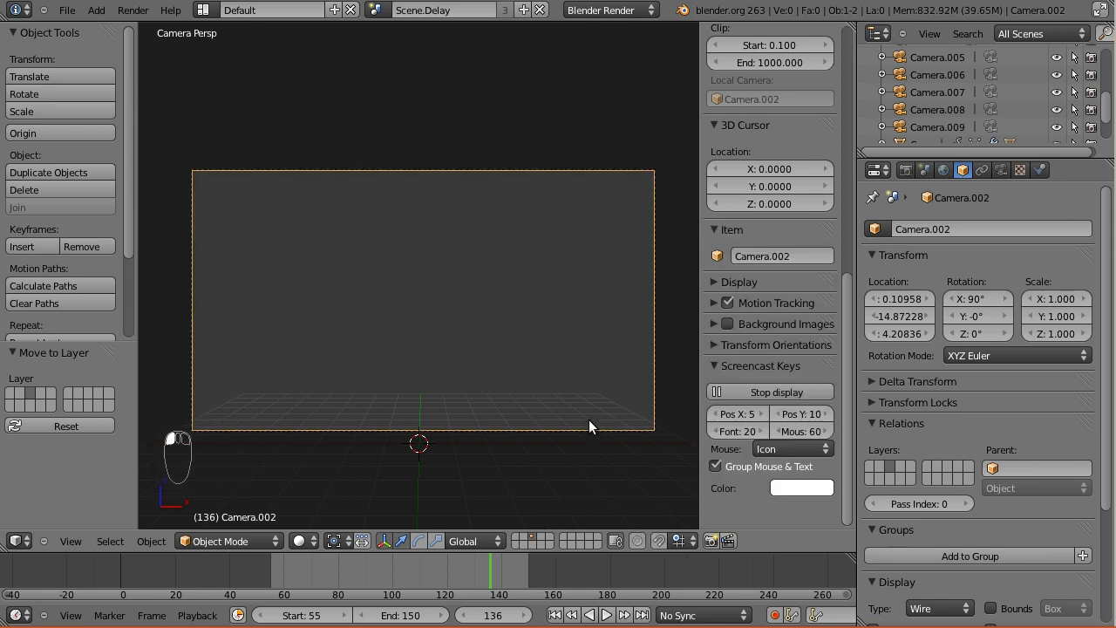
At frame 75, make five duplicates of Camera.002 in the top view and scatter them around the original
{"action": "key", "text": "KP_7"}
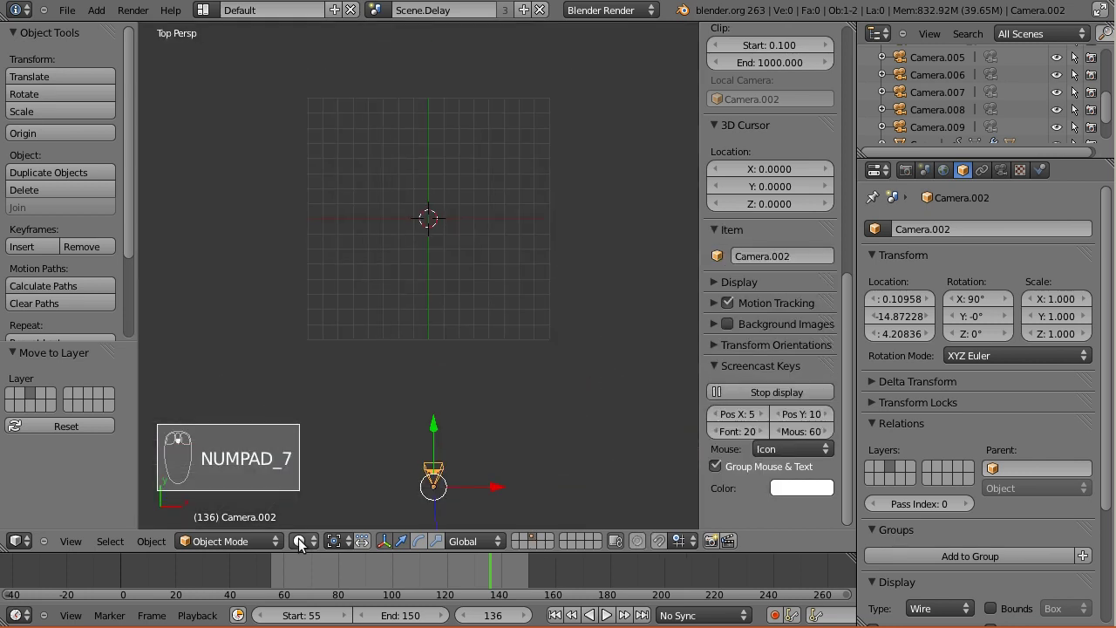
{"action": "left_click", "coordinate": [324, 569]}
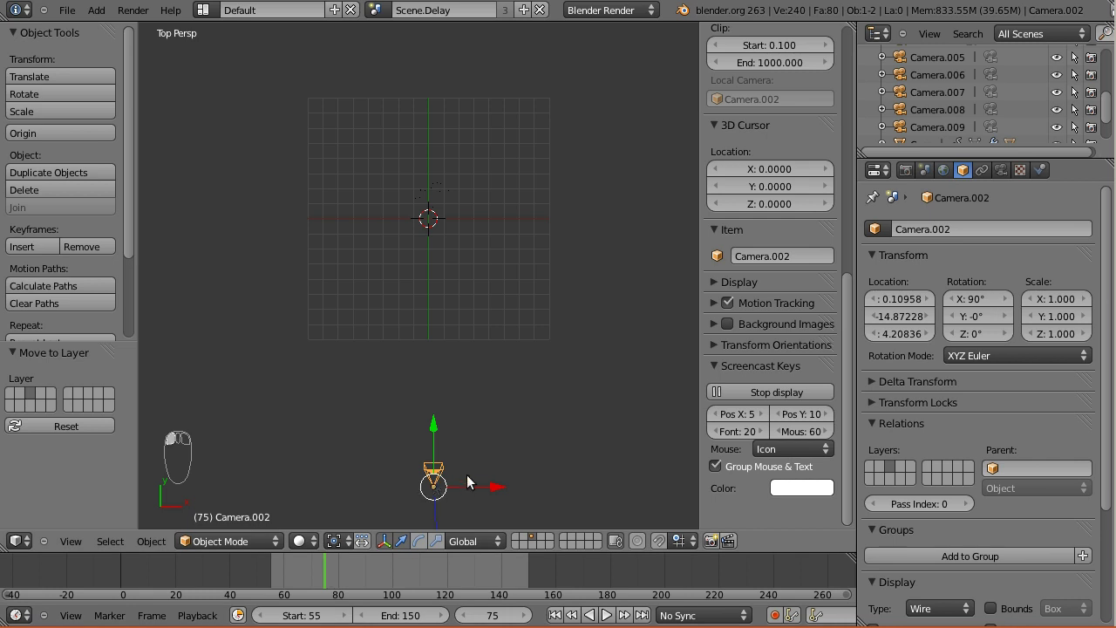
{"action": "middle_click_drag", "start_coordinate": [466, 480], "coordinate": [437, 428], "text": "shift"}
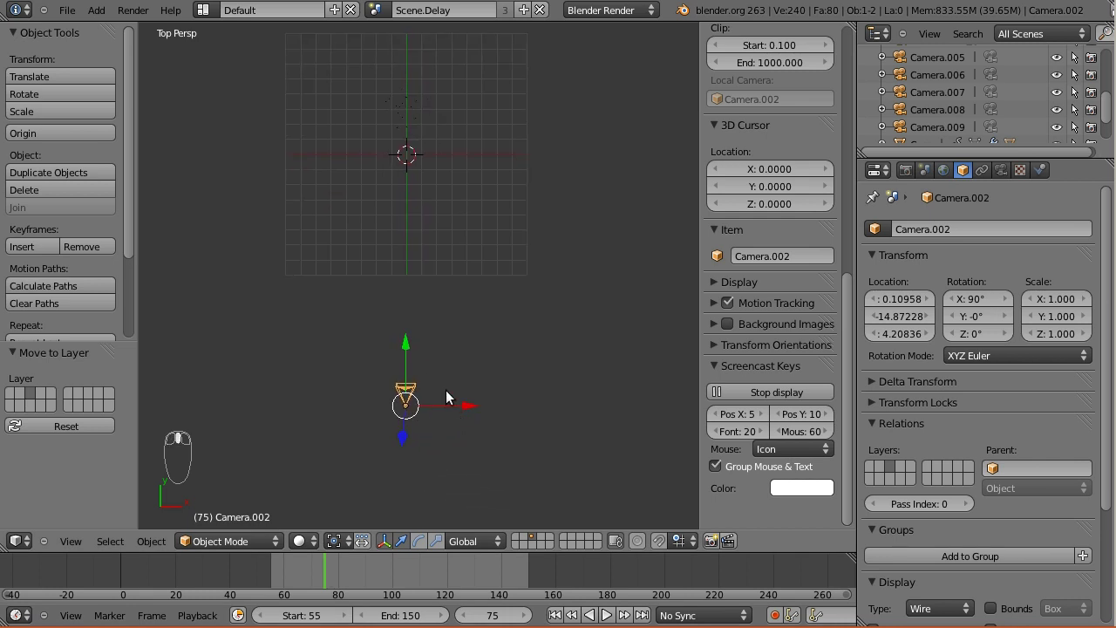
{"action": "key", "text": "shift+d"}
{"action": "left_click", "coordinate": [423, 375]}
{"action": "key", "text": "shift+d"}
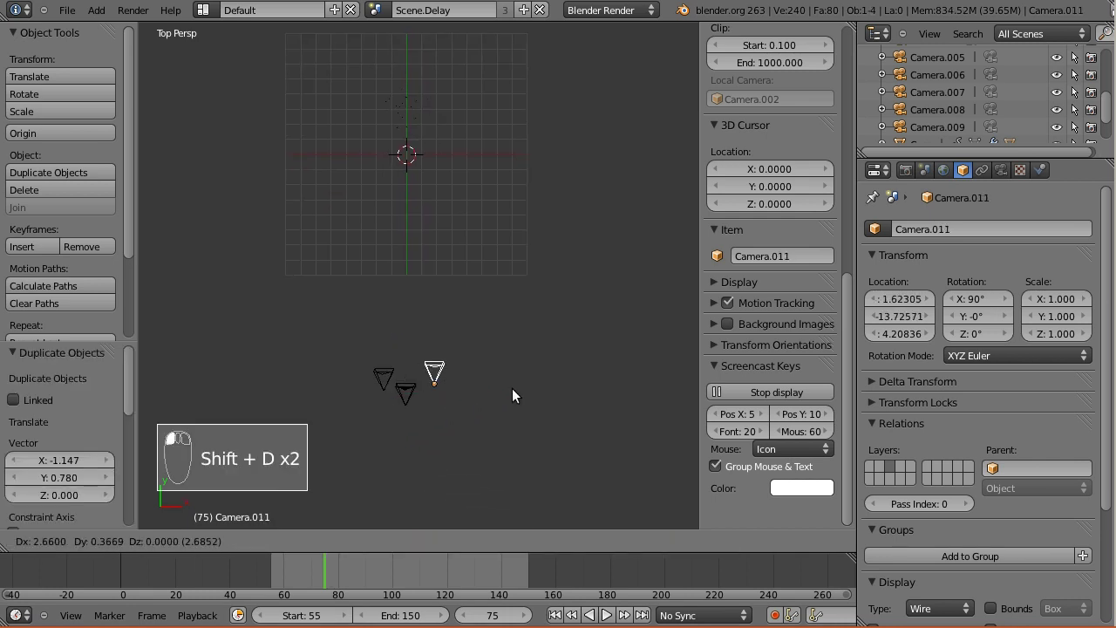
{"action": "left_click", "coordinate": [504, 394]}
{"action": "key", "text": "shift+d"}
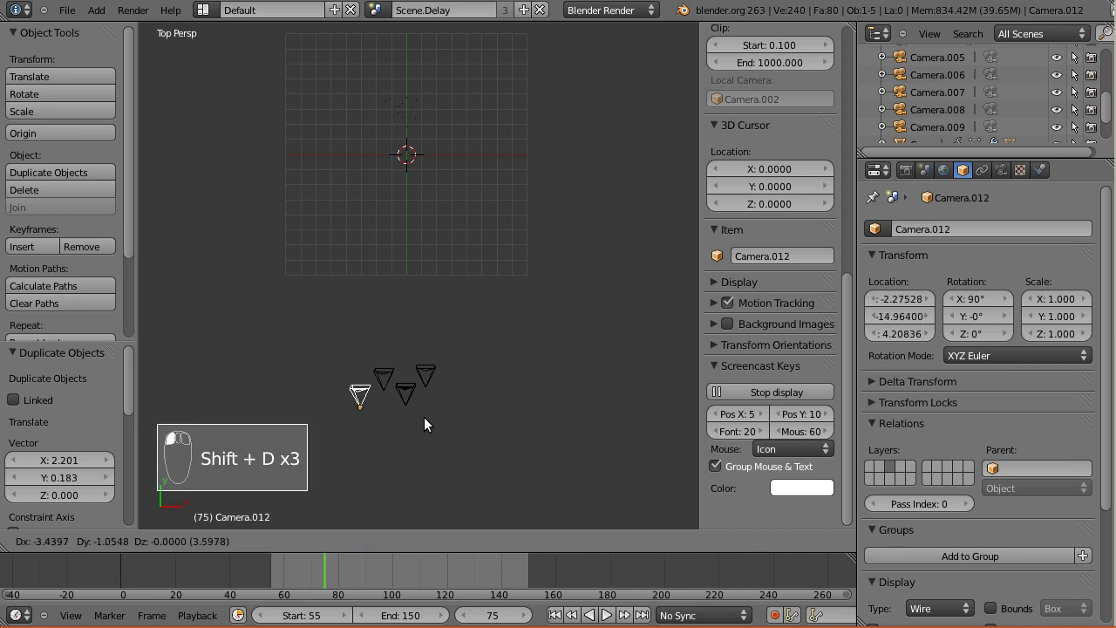
{"action": "left_click", "coordinate": [430, 415]}
{"action": "key", "text": "shift+d"}
{"action": "left_click", "coordinate": [512, 433]}
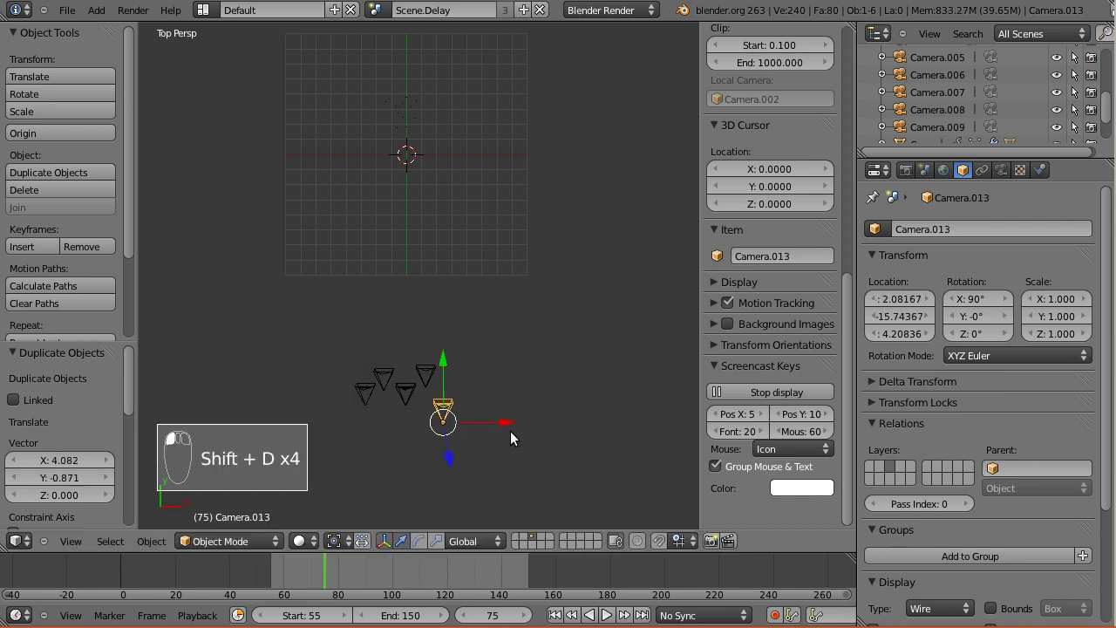
{"action": "key", "text": "shift+d"}
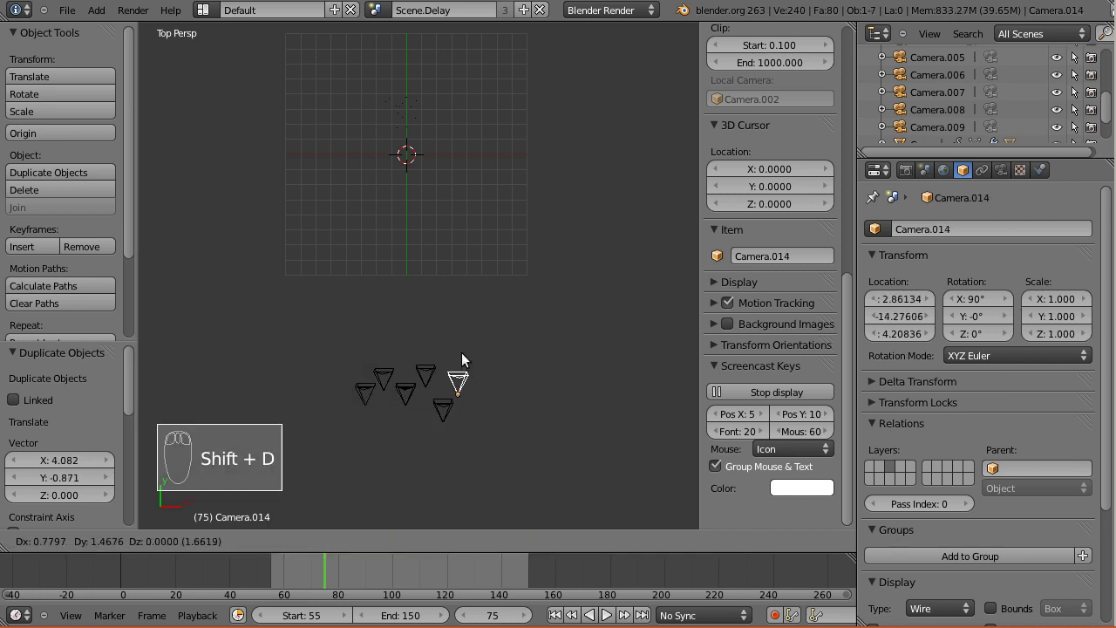
{"action": "left_click", "coordinate": [458, 347]}
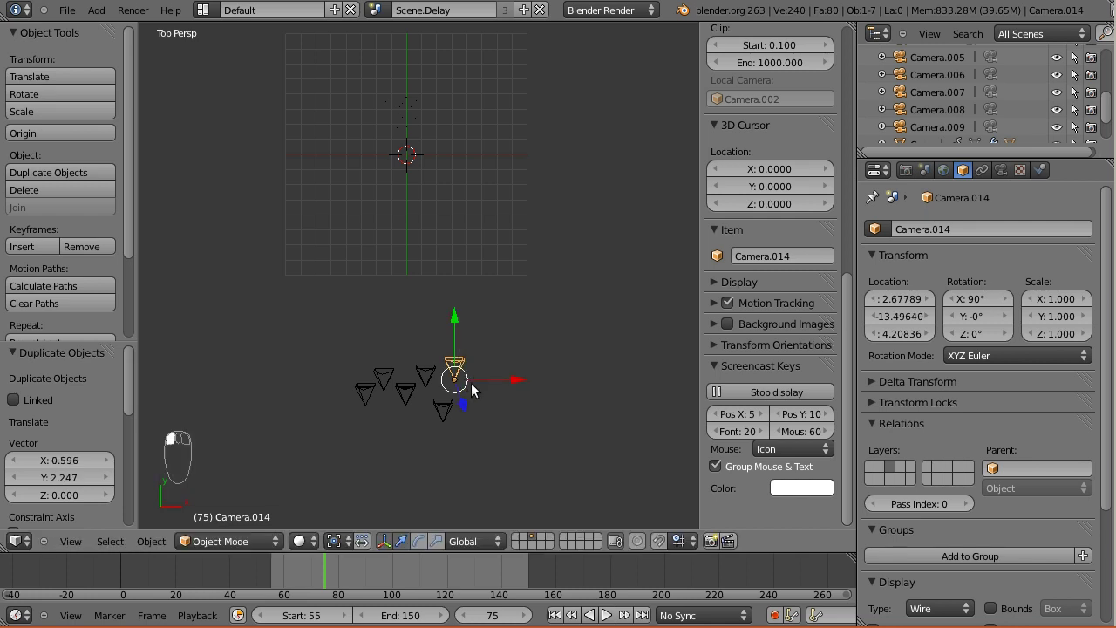
Select Camera.002 in the front view at frame 51 and enable proportional editing with Random falloff
{"action": "key", "text": "KP_1"}
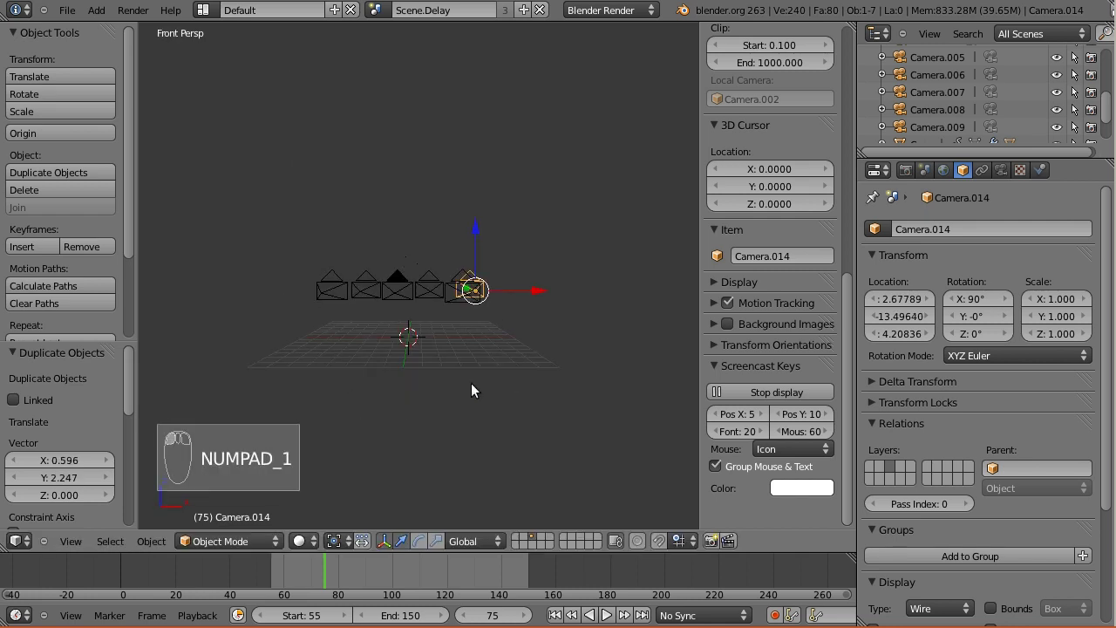
{"action": "right_click", "coordinate": [386, 290]}
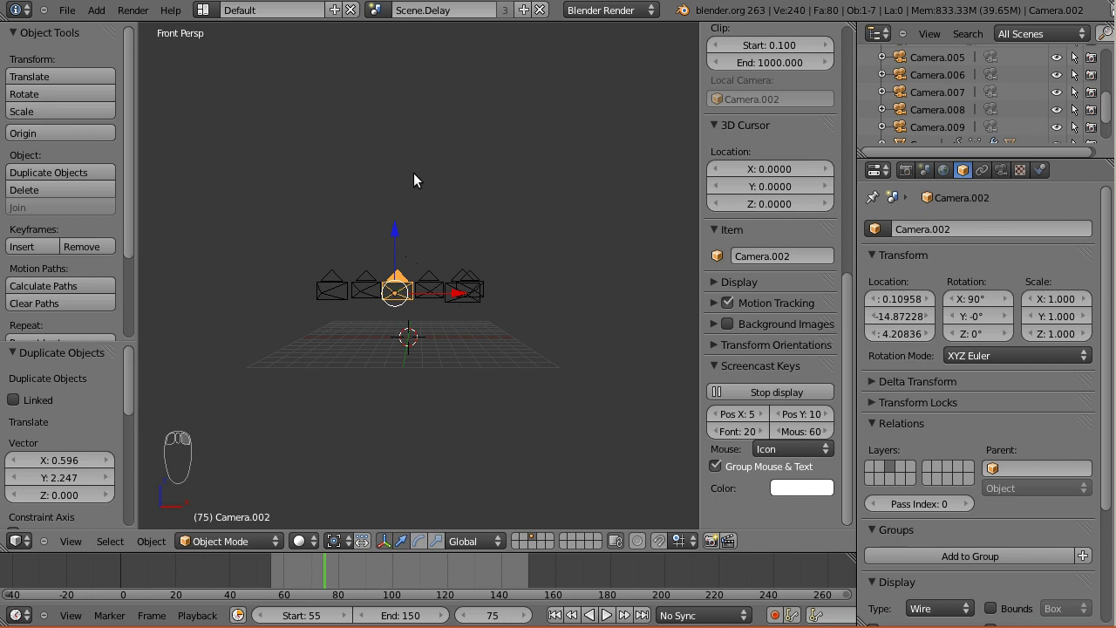
{"action": "left_click_drag", "start_coordinate": [290, 589], "coordinate": [262, 576]}
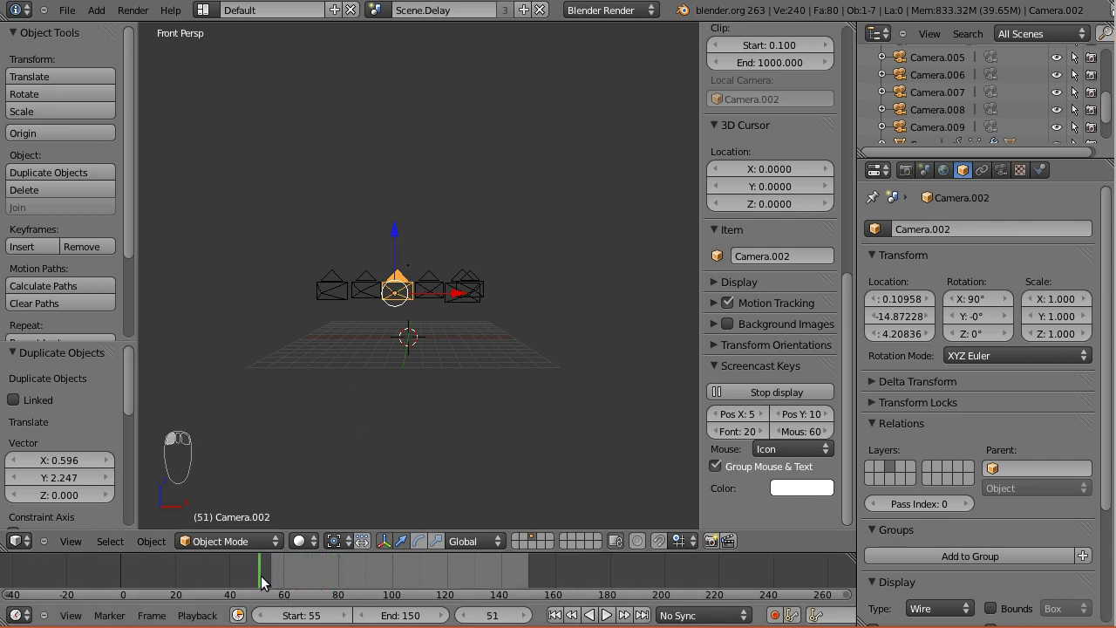
{"action": "left_click", "coordinate": [638, 541]}
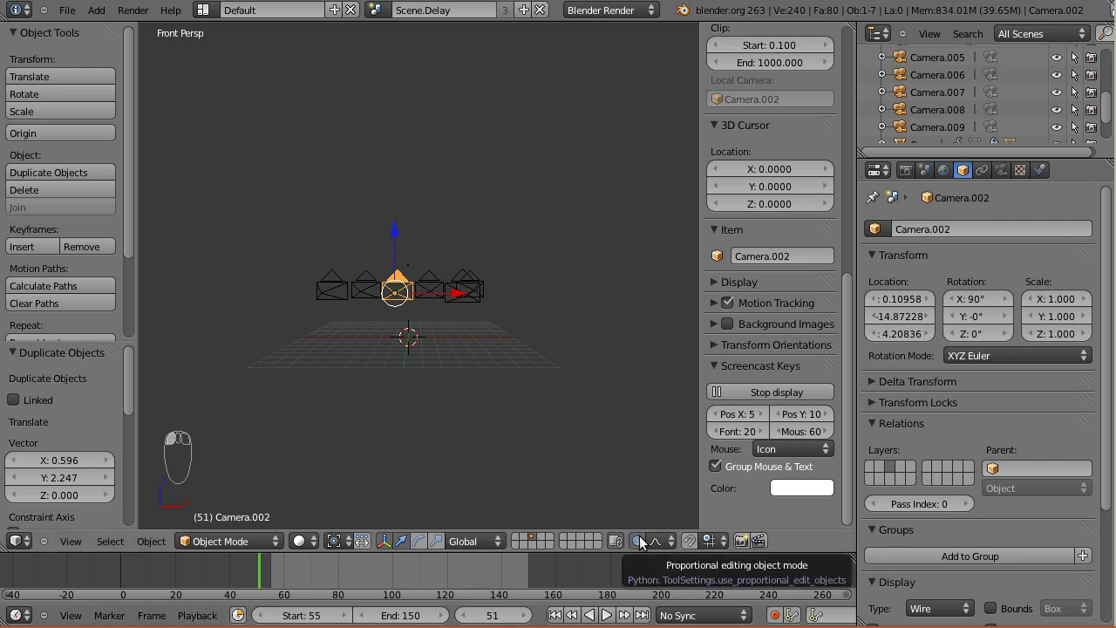
{"action": "left_click", "coordinate": [660, 540]}
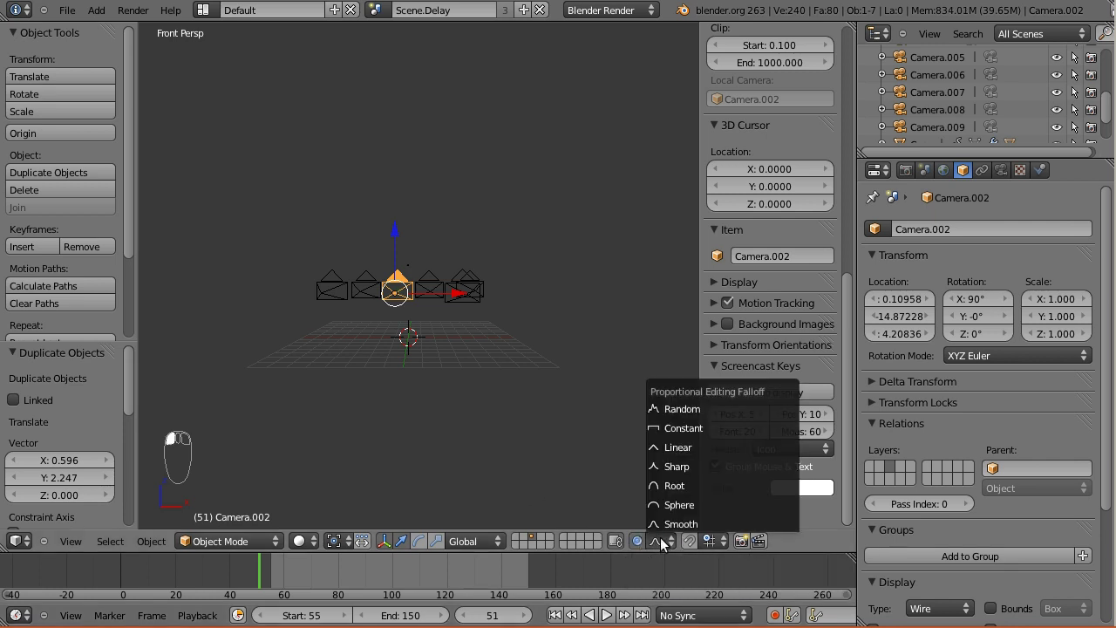
{"action": "left_click", "coordinate": [693, 410]}
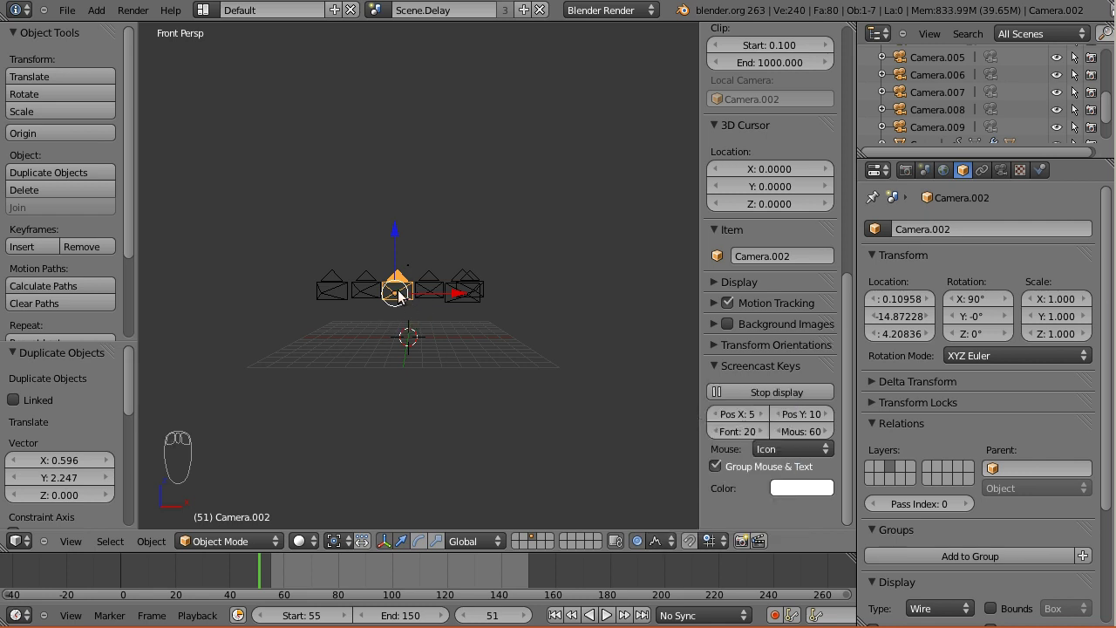
Raise Camera.002 about 1.775 units along Z with a proportional size of 7.40 so the surrounding cameras shift randomly
{"action": "key", "text": "g"}
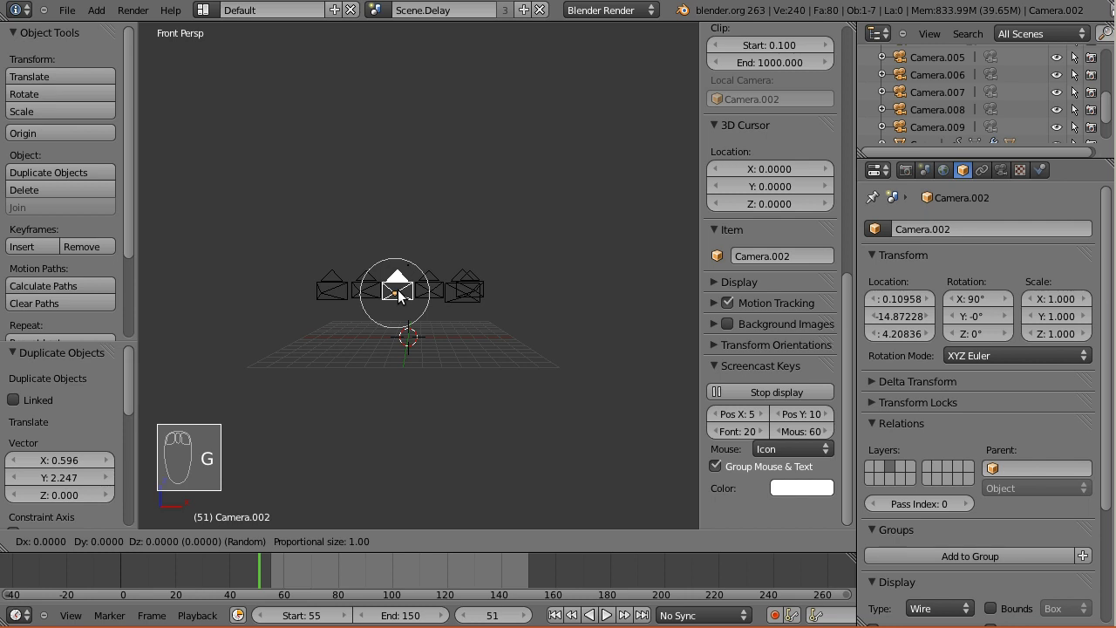
{"action": "scroll", "coordinate": [398, 295], "scroll_direction": "down", "scroll_amount": 15}
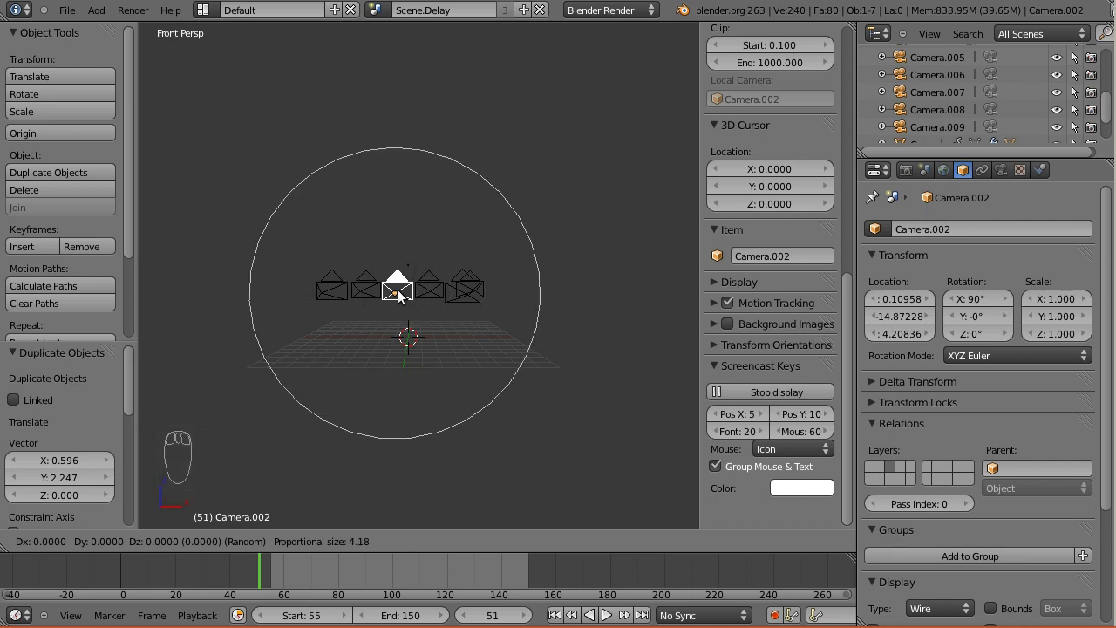
{"action": "scroll", "coordinate": [397, 295], "scroll_direction": "down", "scroll_amount": 5}
{"action": "scroll", "coordinate": [397, 295], "scroll_direction": "down", "scroll_amount": 1}
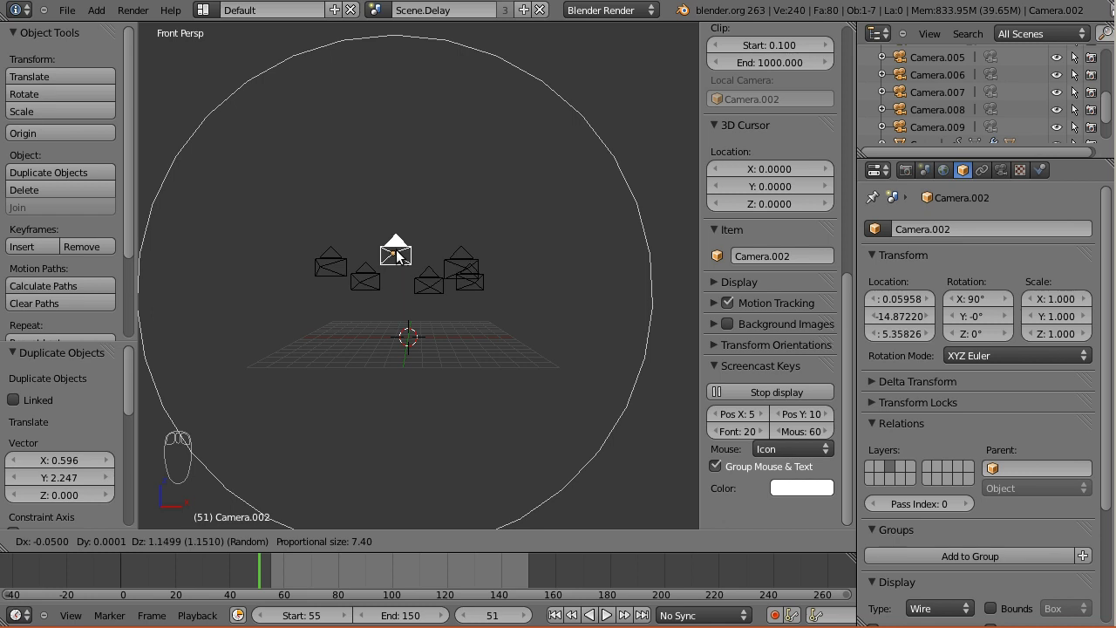
{"action": "key", "text": "z"}
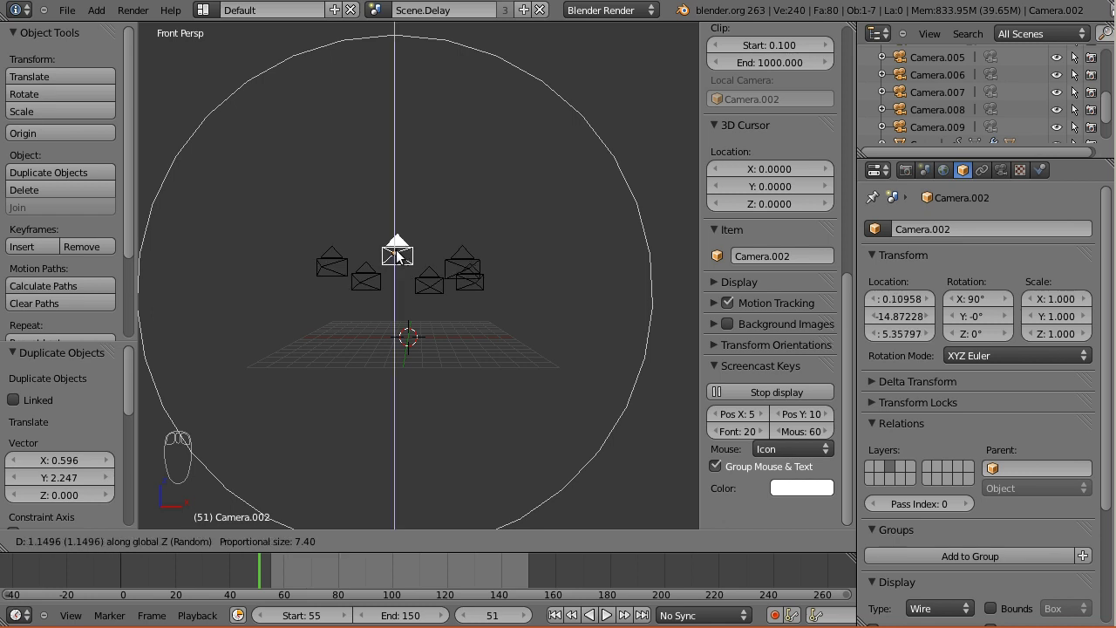
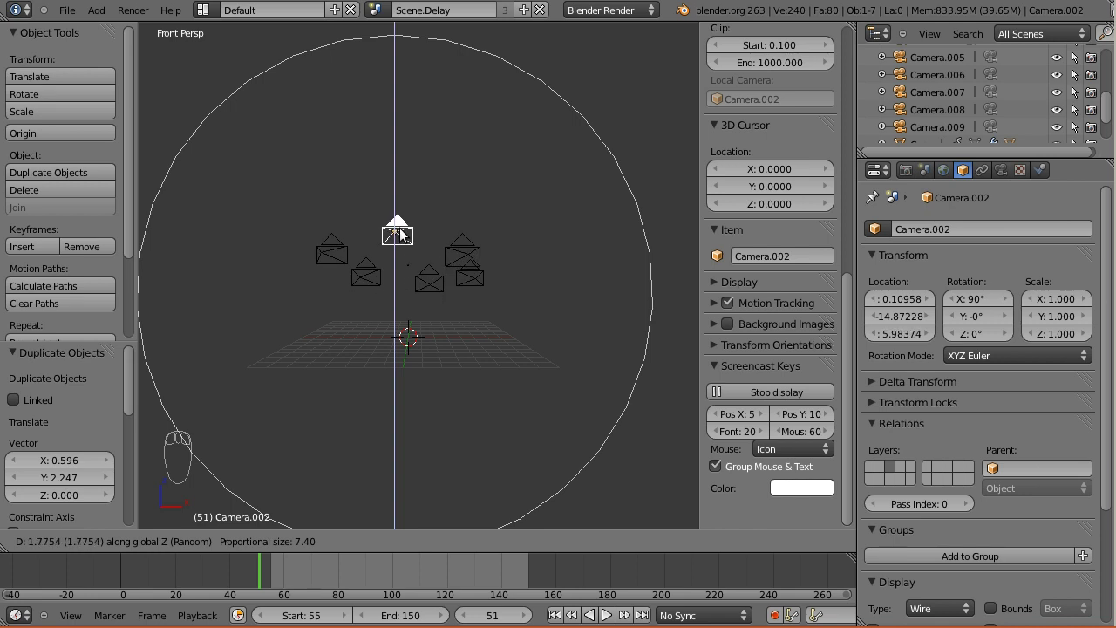
{"action": "left_click", "coordinate": [399, 234]}
Lower Camera.011 about 1.358 units along Z using the random proportional influence on the neighbouring cameras
{"action": "right_click", "coordinate": [434, 286]}
{"action": "key", "text": "g"}
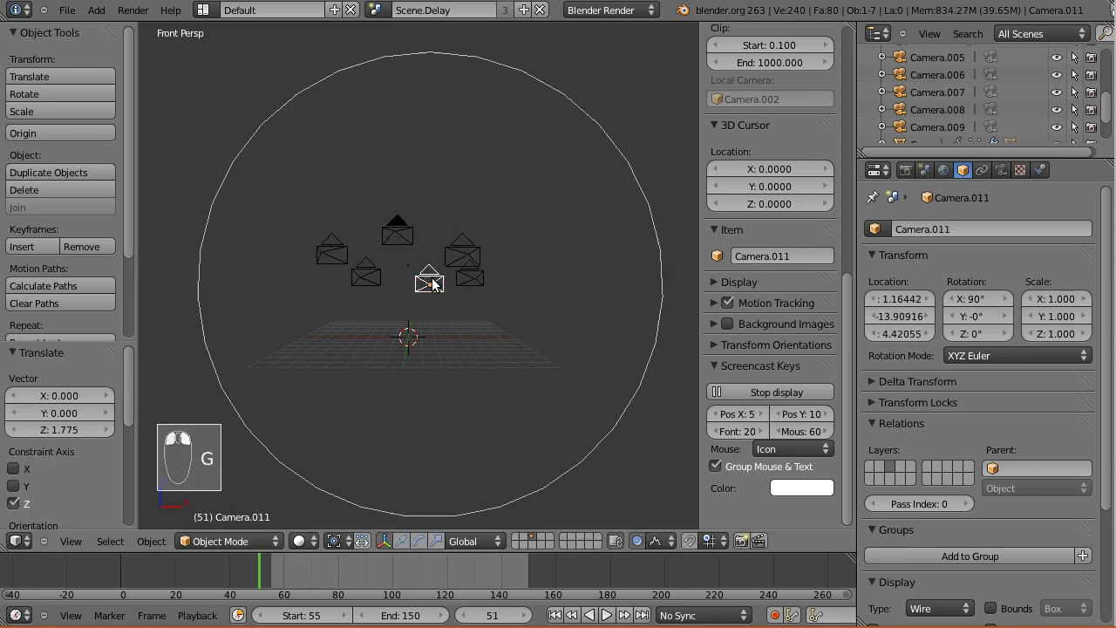
{"action": "key", "text": "z"}
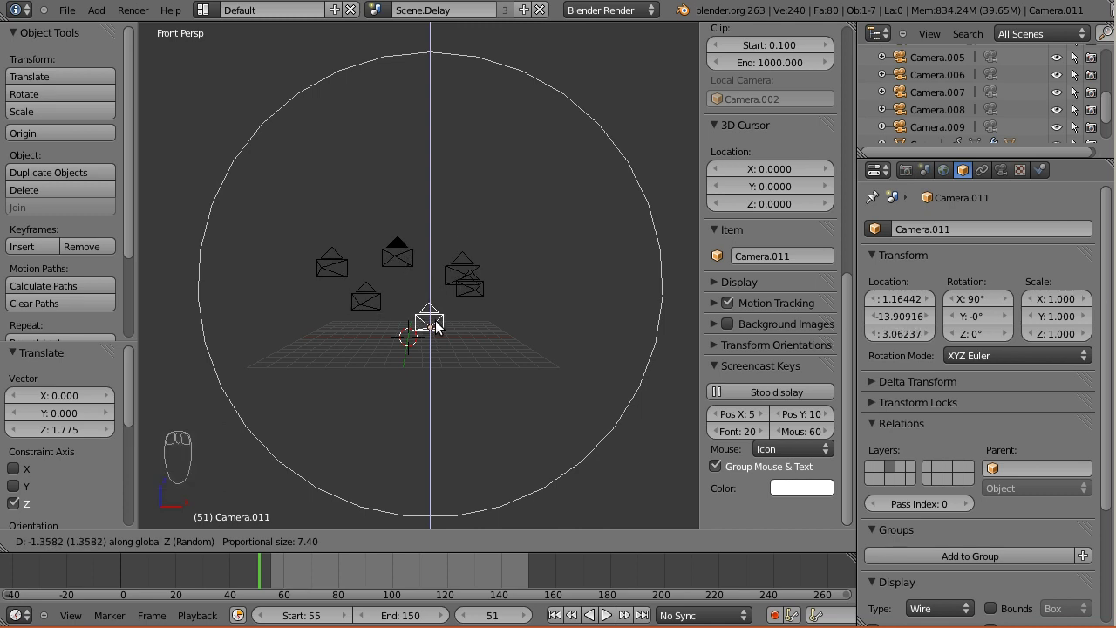
{"action": "left_click", "coordinate": [427, 329]}
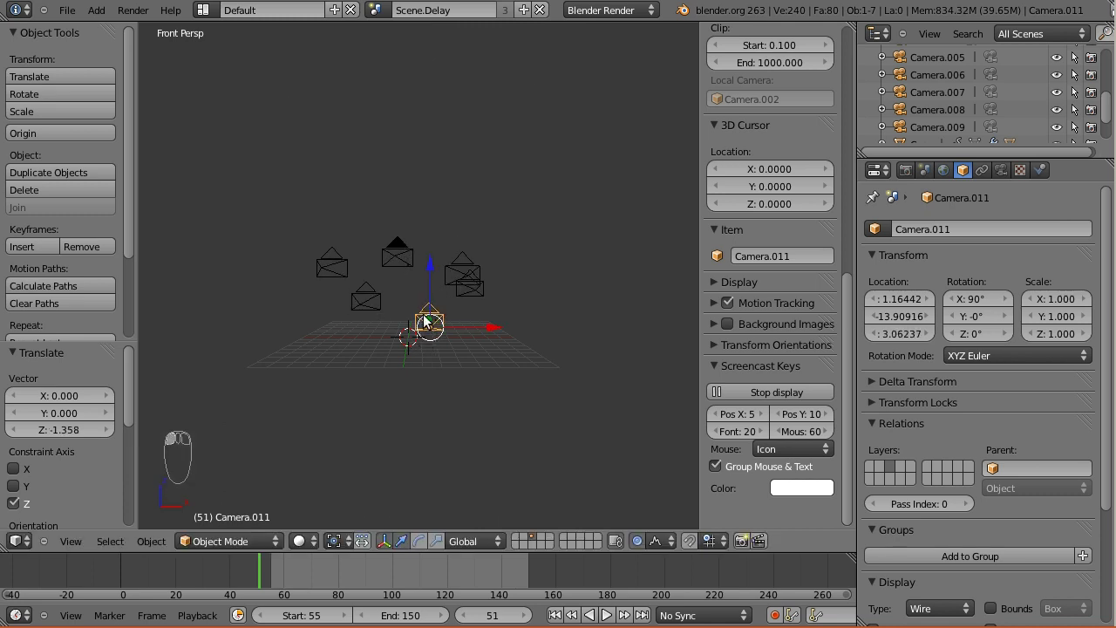
Play the explosion animation in the front view and compare it with the positions of the cameras
{"action": "key", "text": "alt+a"}
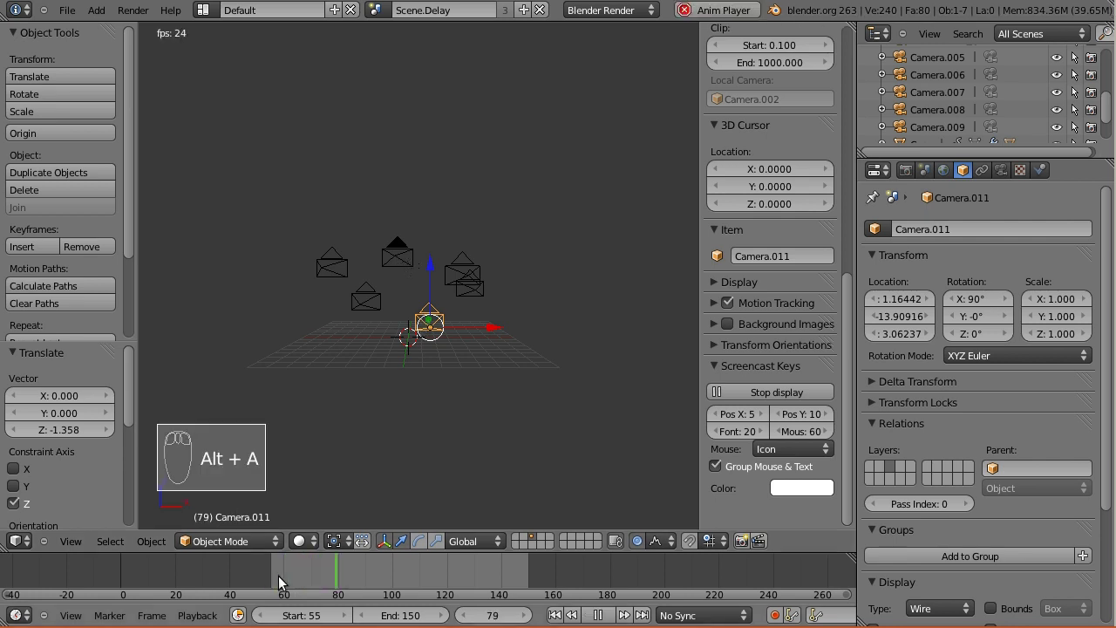
{"action": "key", "text": "alt+a"}
{"action": "key", "text": "alt+a"}
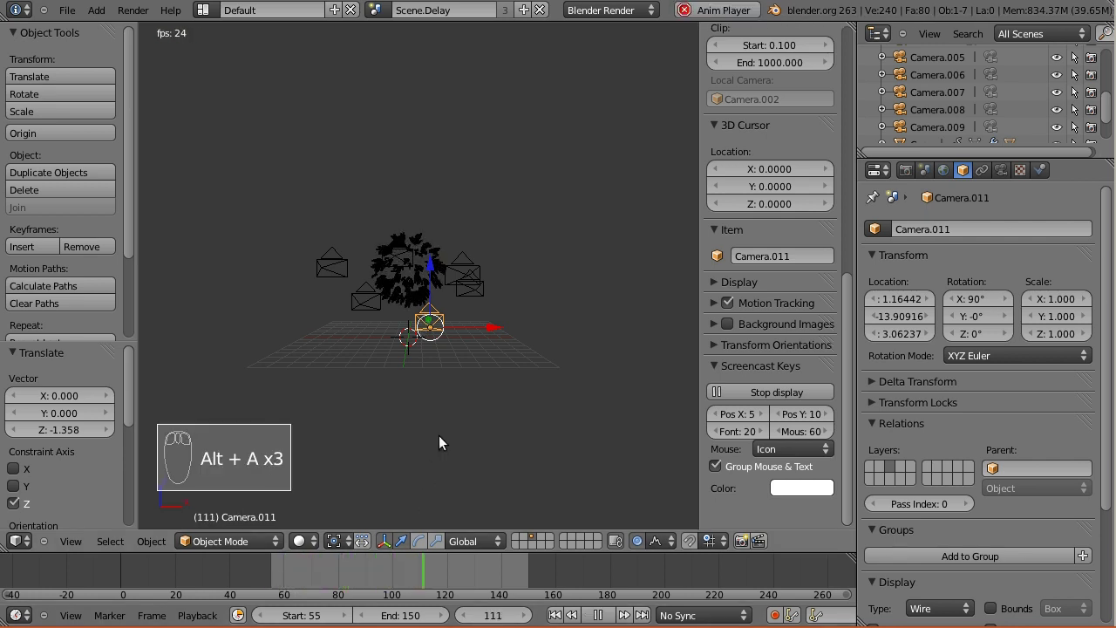
{"action": "key", "text": "alt+a"}
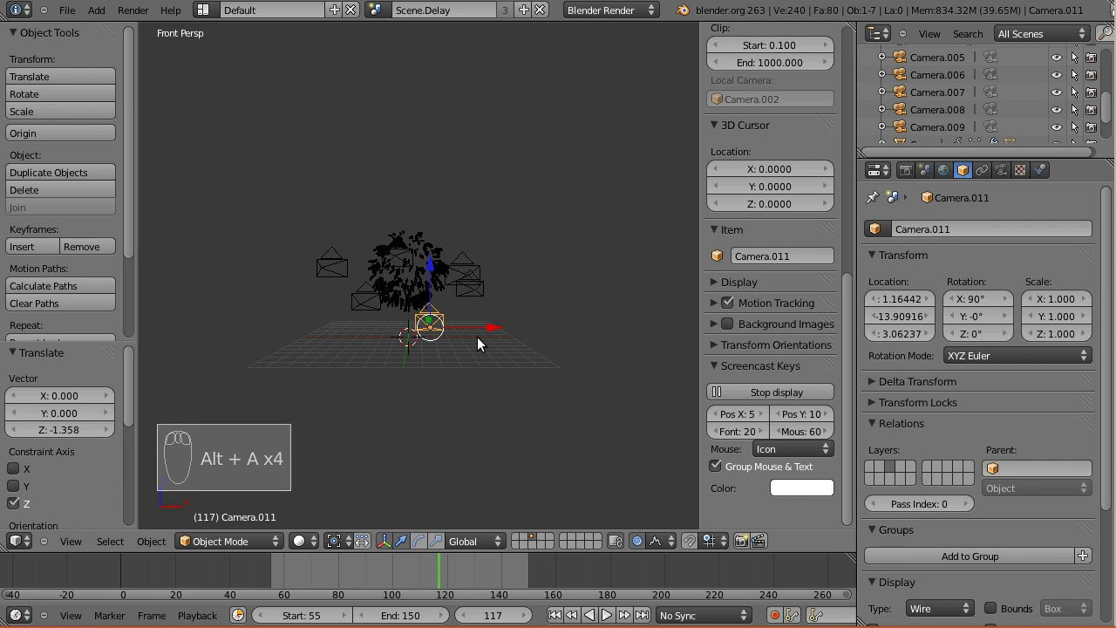
Check the explosion's framing through Camera.011 and Camera.012 by making each the active camera of Scene.Delay in turn
{"action": "key", "text": "ctrl+KP_0"}
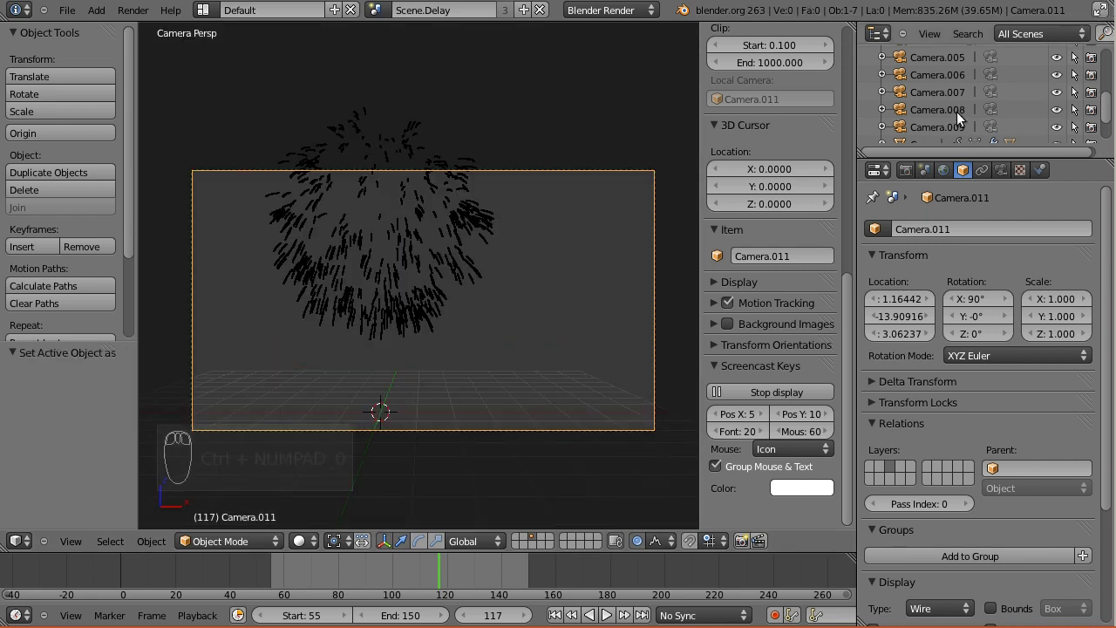
{"action": "scroll", "coordinate": [954, 116], "scroll_direction": "up", "scroll_amount": 5}
{"action": "left_click", "coordinate": [864, 106]}
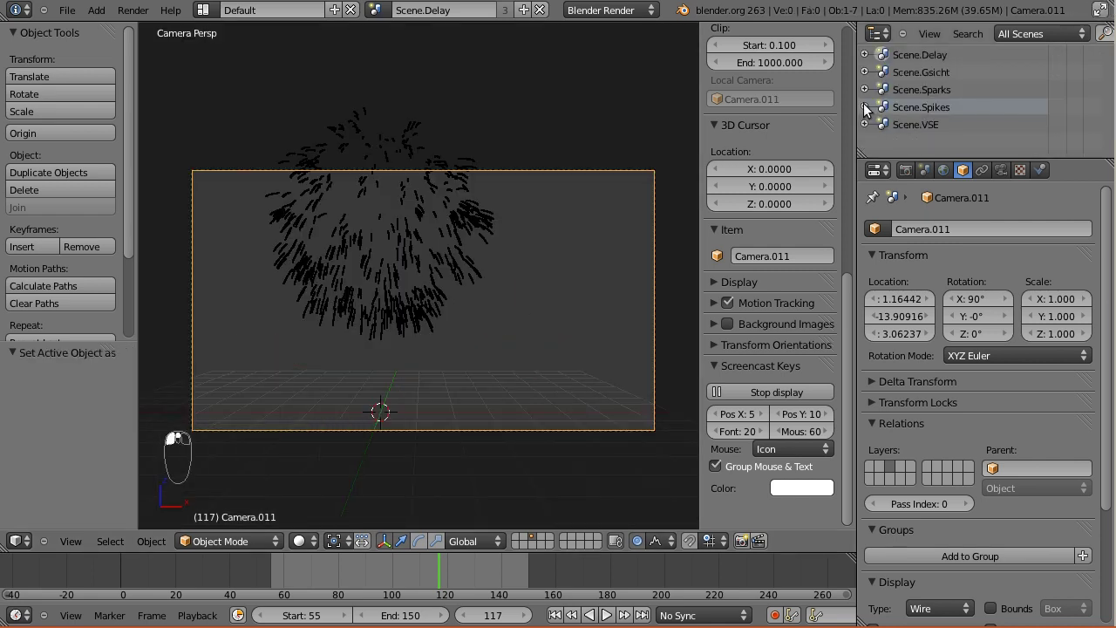
{"action": "left_click", "coordinate": [867, 56]}
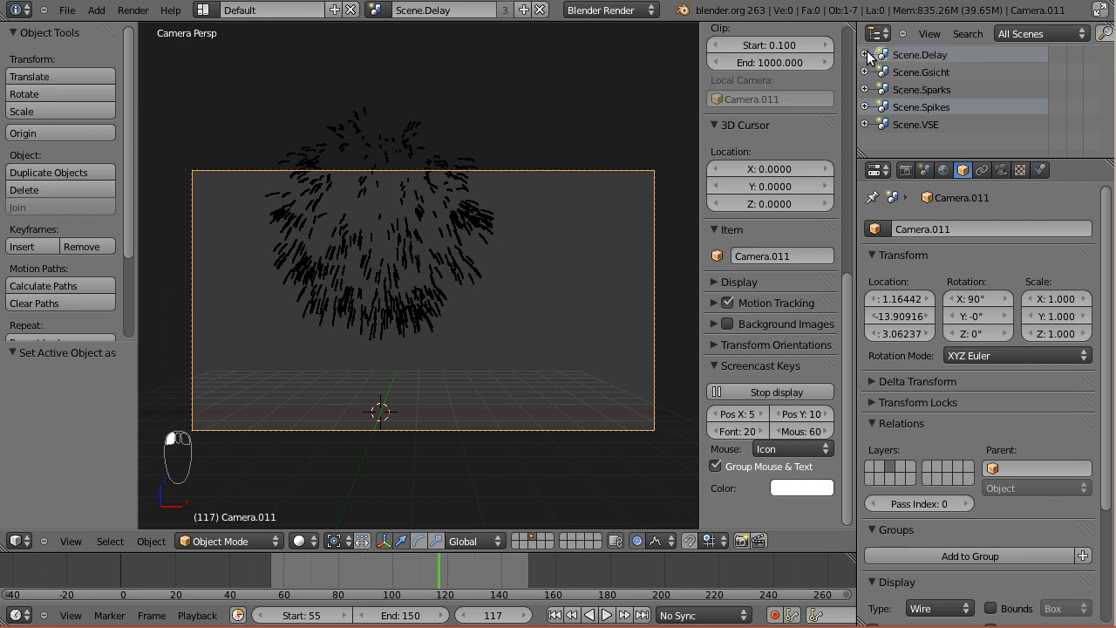
{"action": "left_click", "coordinate": [866, 55]}
{"action": "scroll", "coordinate": [908, 79], "scroll_direction": "down", "scroll_amount": 2}
{"action": "left_click", "coordinate": [929, 100]}
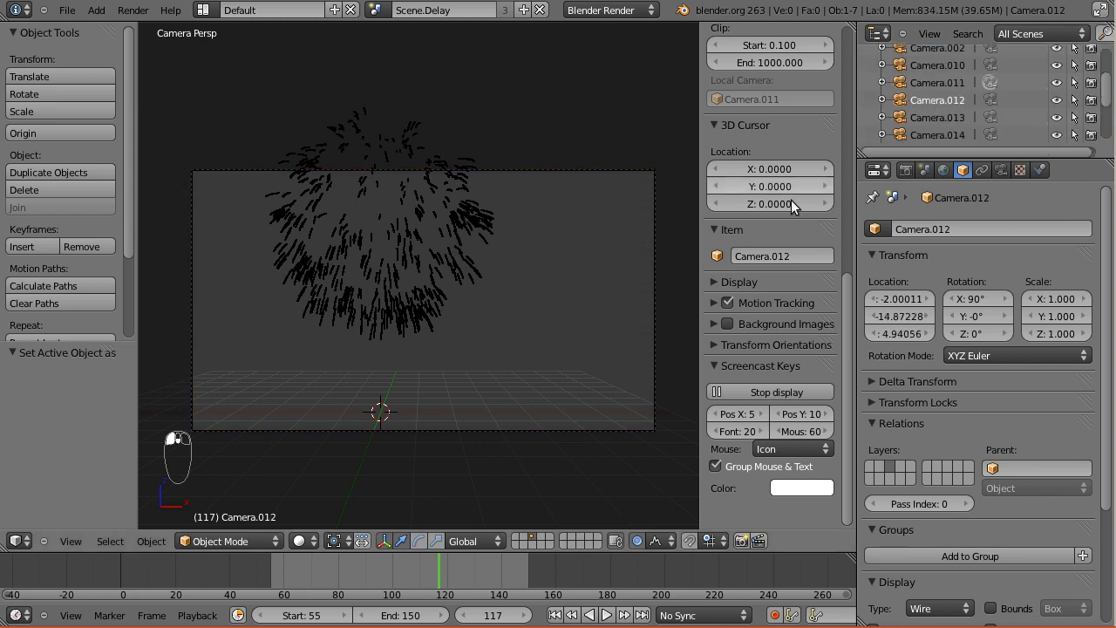
{"action": "key", "text": "ctrl+KP_0"}
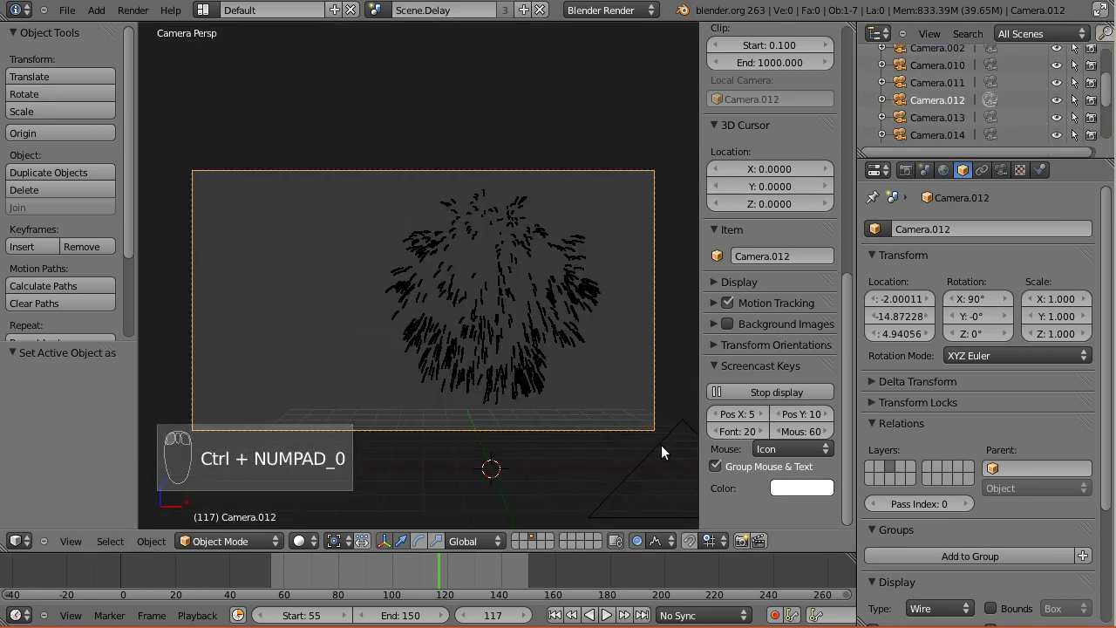
View the explosion through Camera.013 and make Camera.014 the active camera of Scene.Delay
{"action": "left_click", "coordinate": [920, 117]}
{"action": "key", "text": "ctrl+KP_0"}
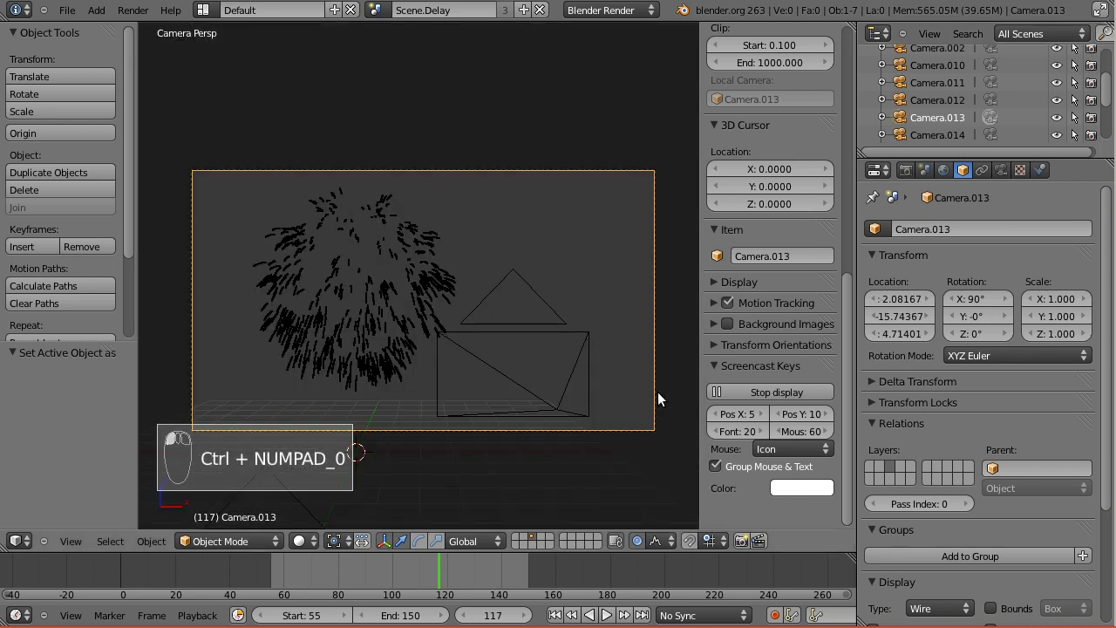
{"action": "scroll", "coordinate": [951, 123], "scroll_direction": "down", "scroll_amount": 2}
{"action": "left_click", "coordinate": [952, 108]}
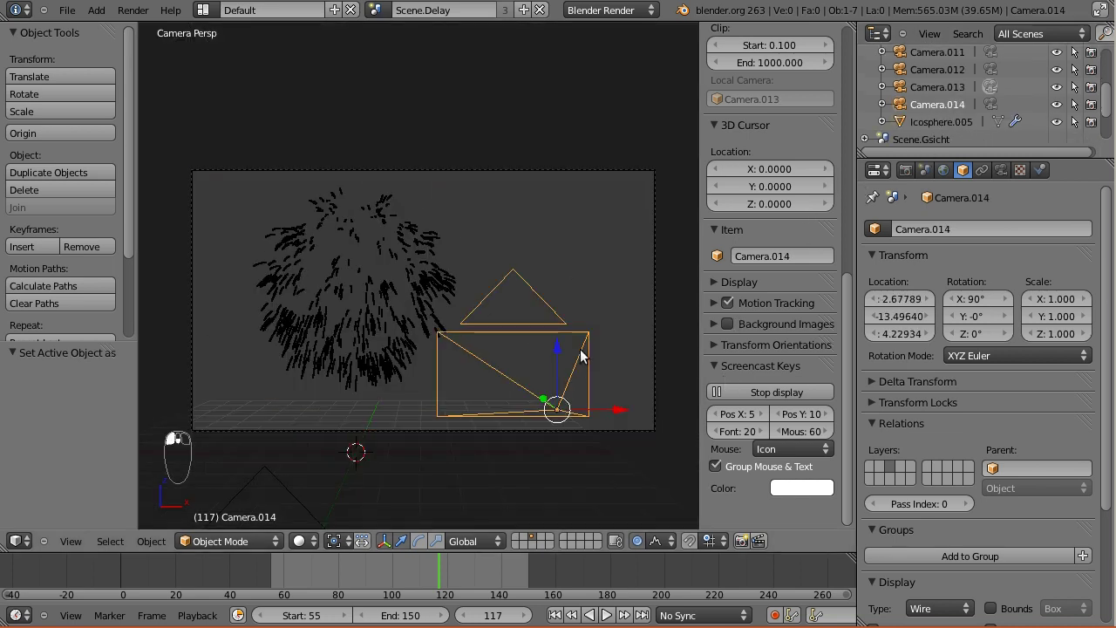
{"action": "key", "text": "ctrl+KP_0"}
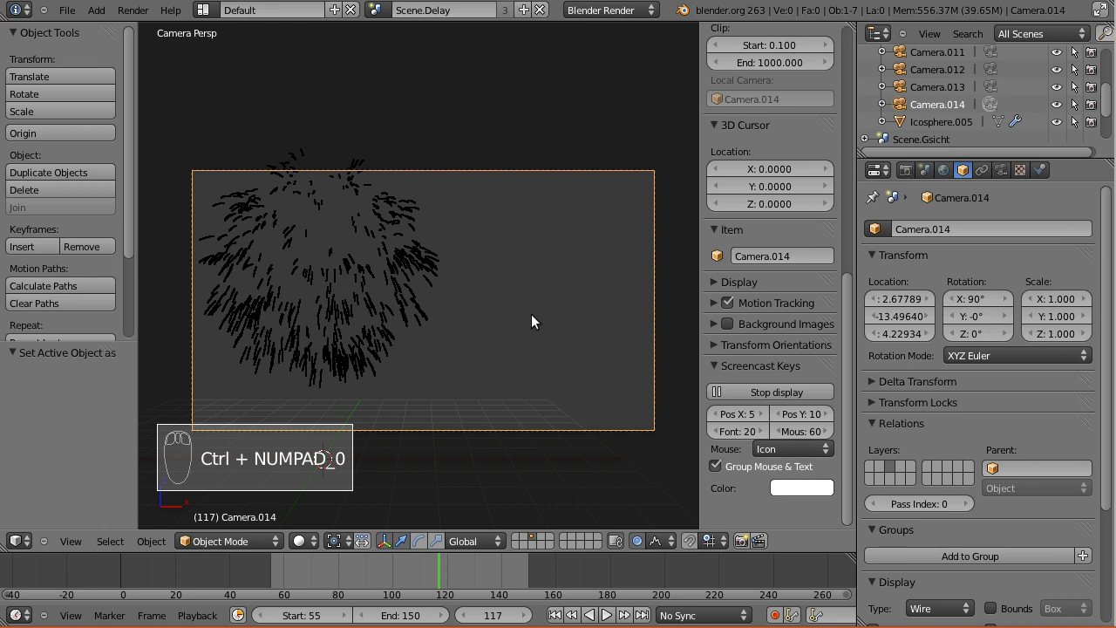
{"action": "scroll", "coordinate": [956, 112], "scroll_direction": "up", "scroll_amount": 2}
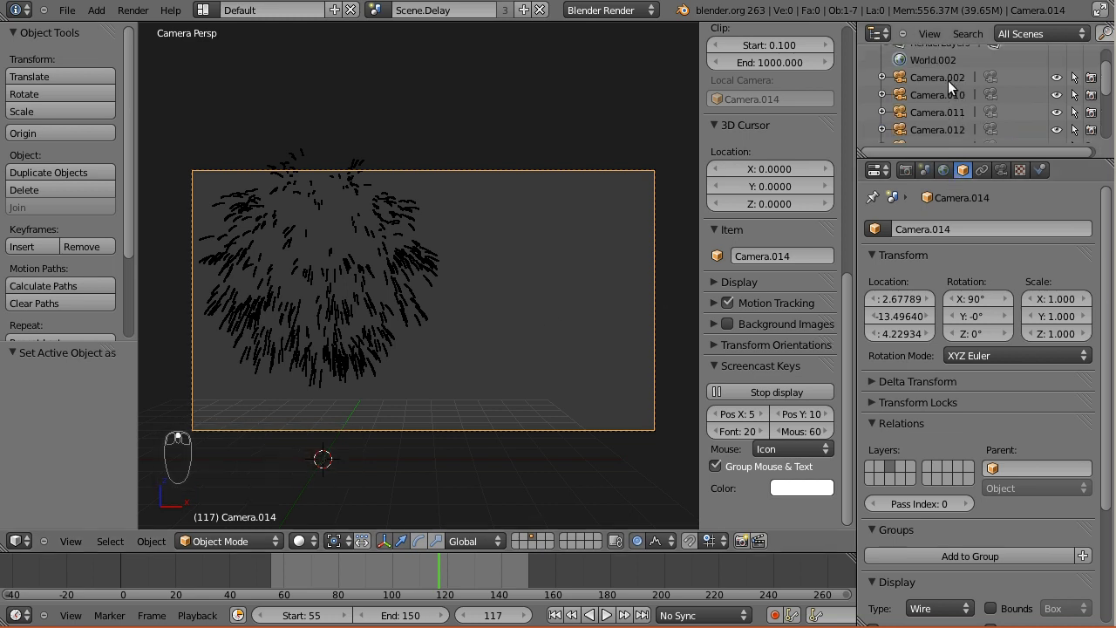
{"action": "scroll", "coordinate": [948, 115], "scroll_direction": "down", "scroll_amount": 2}
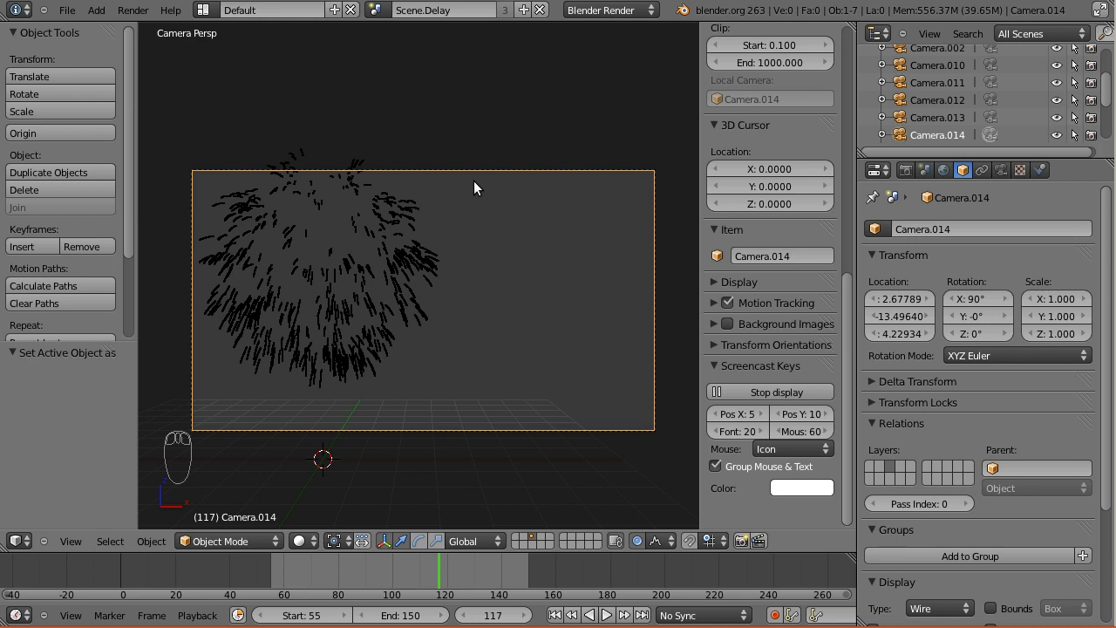
Switch to the Video Editing screen layout and move the sequencer's current frame to 125
{"action": "left_click", "coordinate": [203, 9]}
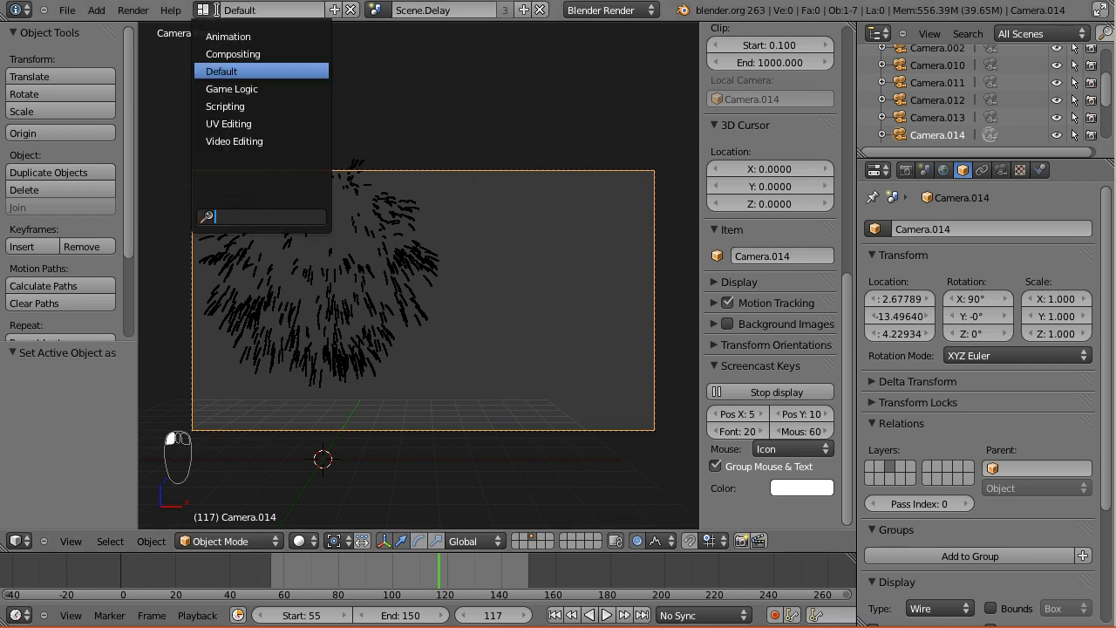
{"action": "left_click", "coordinate": [225, 141]}
{"action": "middle_click_drag", "start_coordinate": [348, 427], "coordinate": [325, 487]}
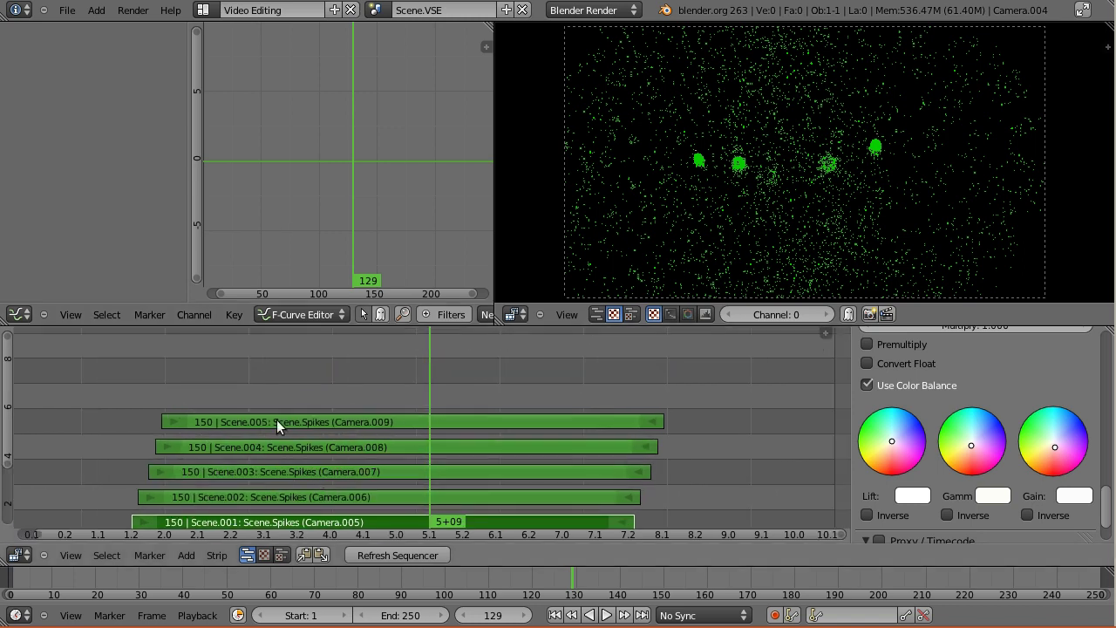
{"action": "left_click_drag", "start_coordinate": [251, 387], "coordinate": [415, 394]}
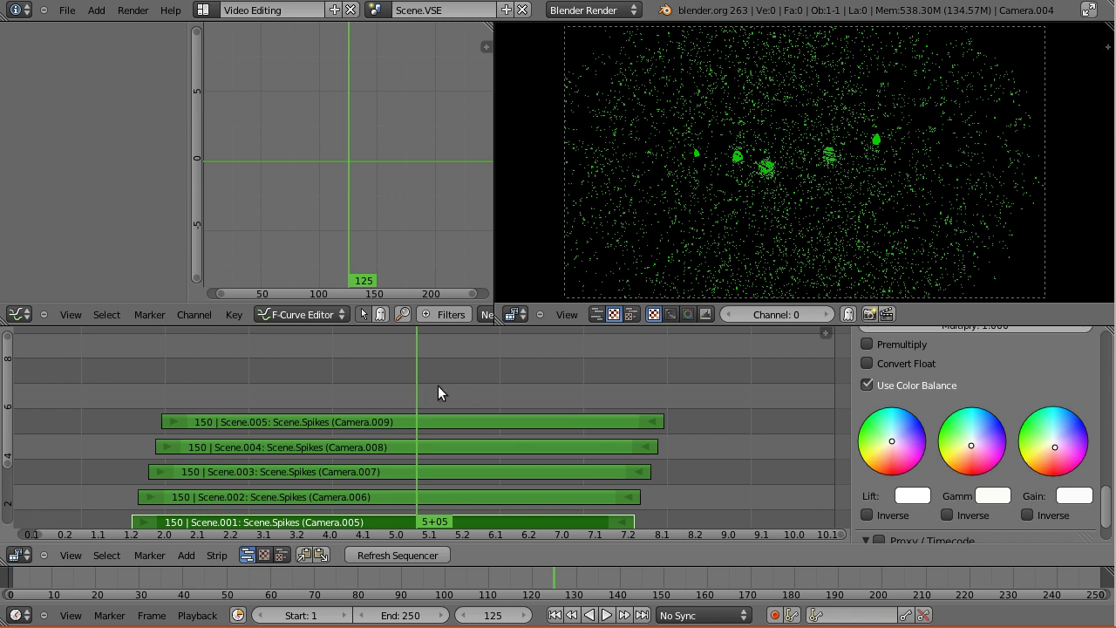
Add Scene.Delay as a scene strip in channel 7 starting at frame 125, and scrub ahead to frame 152
{"action": "key", "text": "shift+a"}
{"action": "mouse_move", "coordinate": [416, 396]}
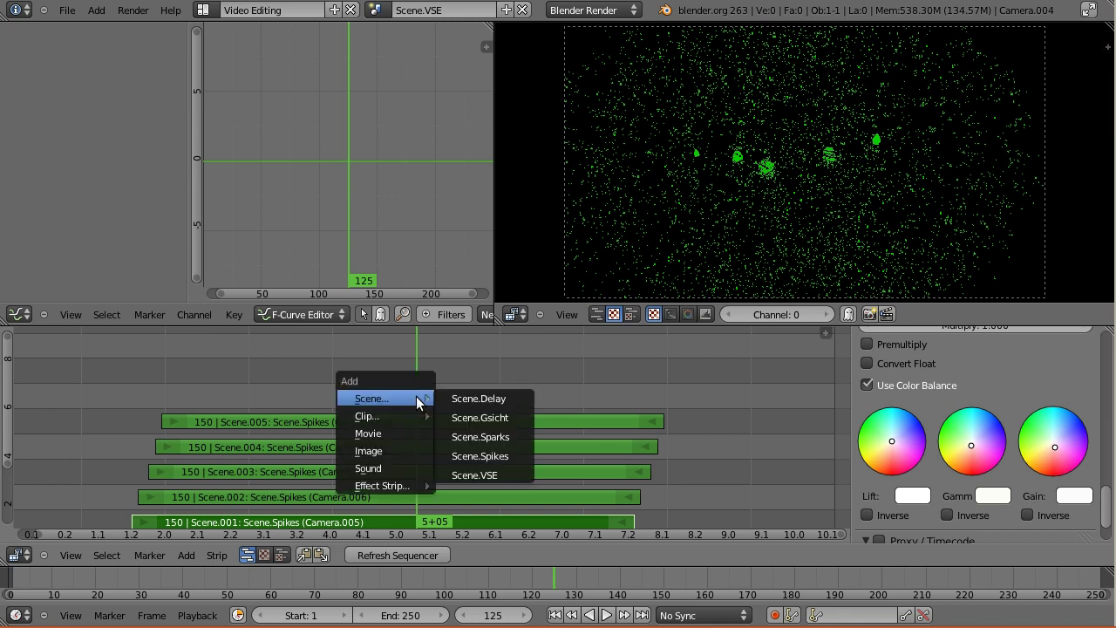
{"action": "left_click", "coordinate": [468, 394]}
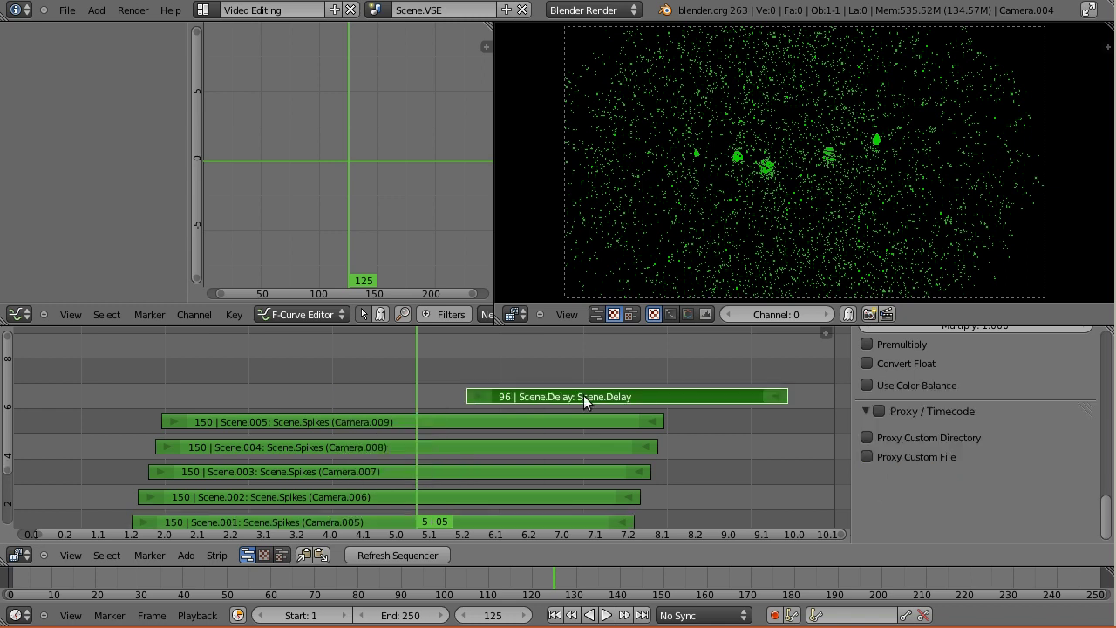
{"action": "left_click", "coordinate": [529, 393]}
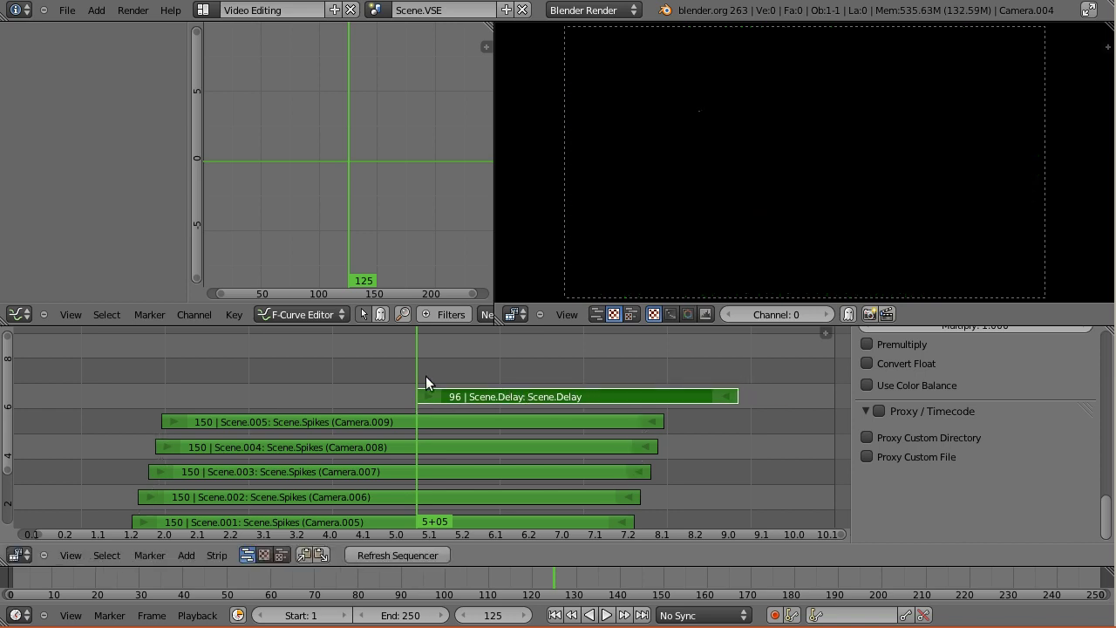
{"action": "left_click", "coordinate": [419, 378]}
{"action": "left_click_drag", "start_coordinate": [418, 377], "coordinate": [506, 378]}
Duplicate the Scene.Delay strip five times in channels 8 to 12, starting at frames 130, 131, 139, 143 and 147
{"action": "middle_click_drag", "start_coordinate": [586, 381], "coordinate": [375, 451]}
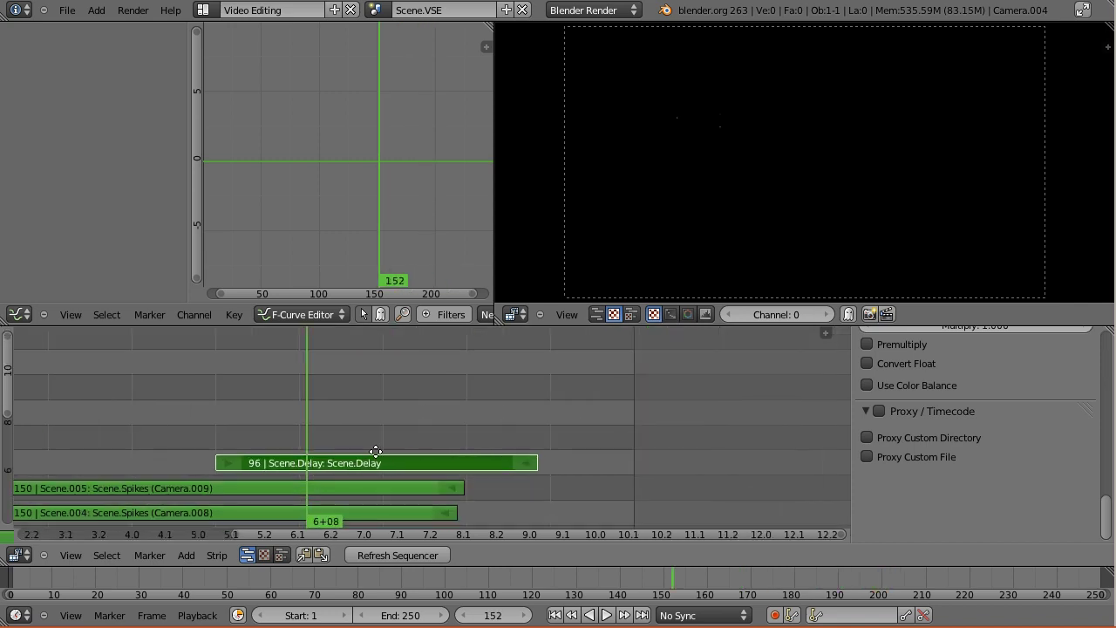
{"action": "key", "text": "shift+d"}
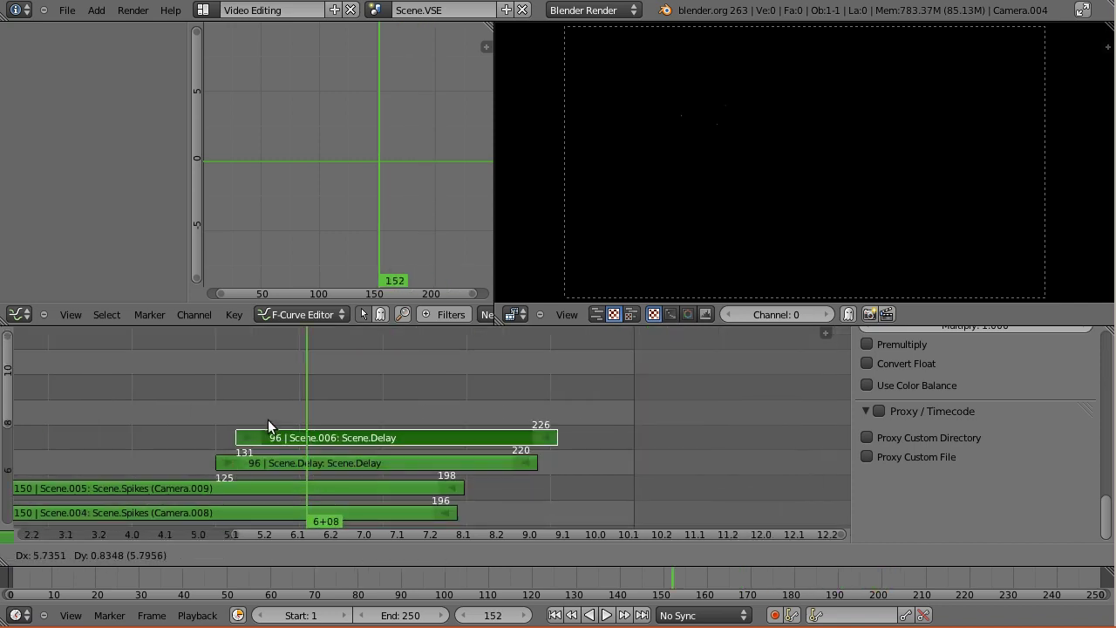
{"action": "left_click", "coordinate": [264, 424]}
{"action": "key", "text": "shift+d"}
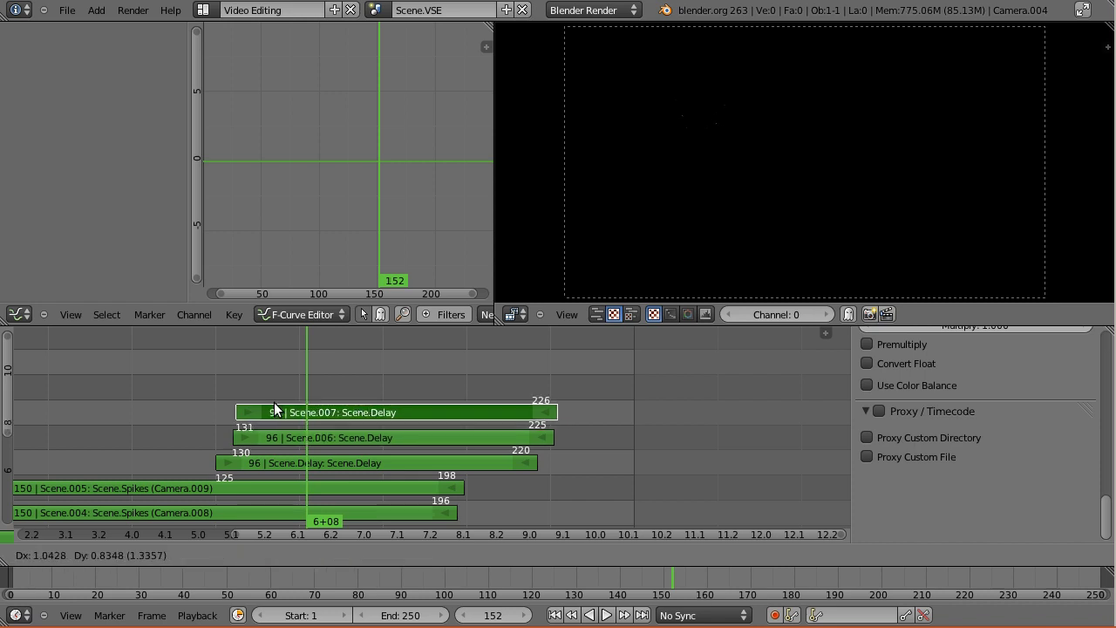
{"action": "left_click", "coordinate": [274, 408]}
{"action": "key", "text": "shift+d"}
{"action": "left_click", "coordinate": [318, 381]}
{"action": "key", "text": "shift+d"}
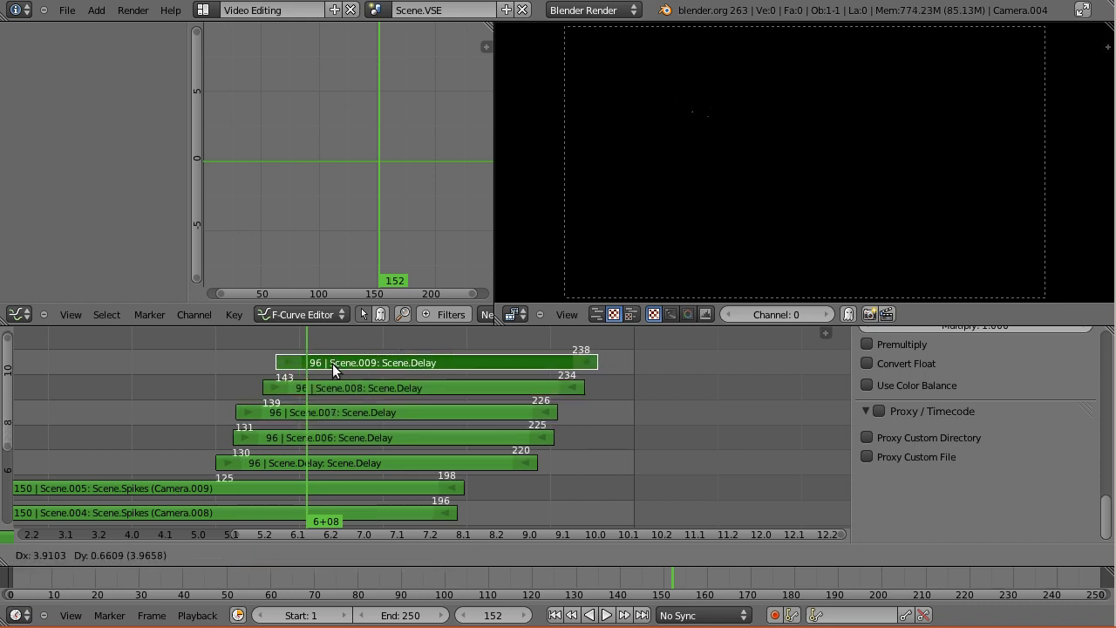
{"action": "left_click", "coordinate": [332, 364]}
{"action": "middle_click_drag", "start_coordinate": [385, 327], "coordinate": [364, 370]}
{"action": "key", "text": "shift+d"}
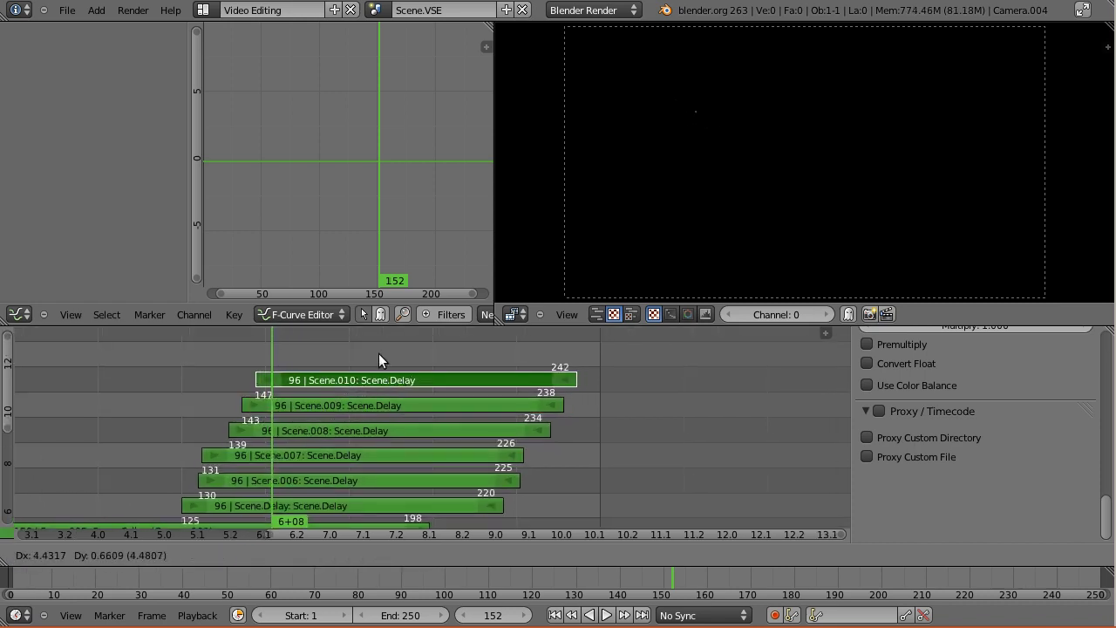
{"action": "left_click", "coordinate": [379, 354]}
Set the blend mode of the original Scene.Delay strip in channel 7 to Add
{"action": "right_click", "coordinate": [395, 504]}
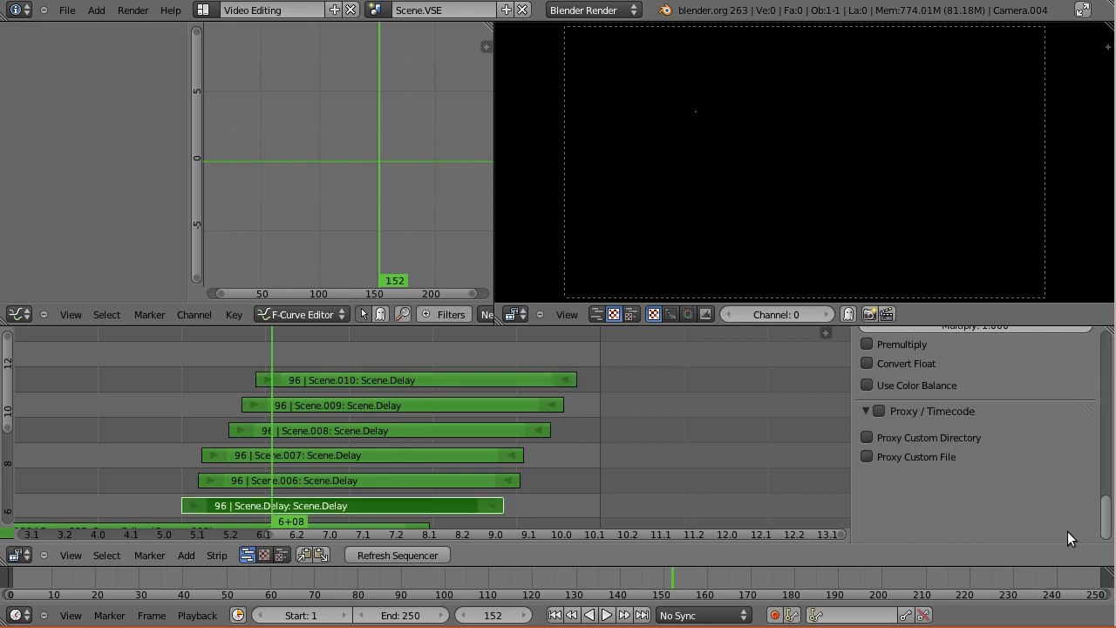
{"action": "scroll", "coordinate": [1071, 539], "scroll_direction": "up", "scroll_amount": 10}
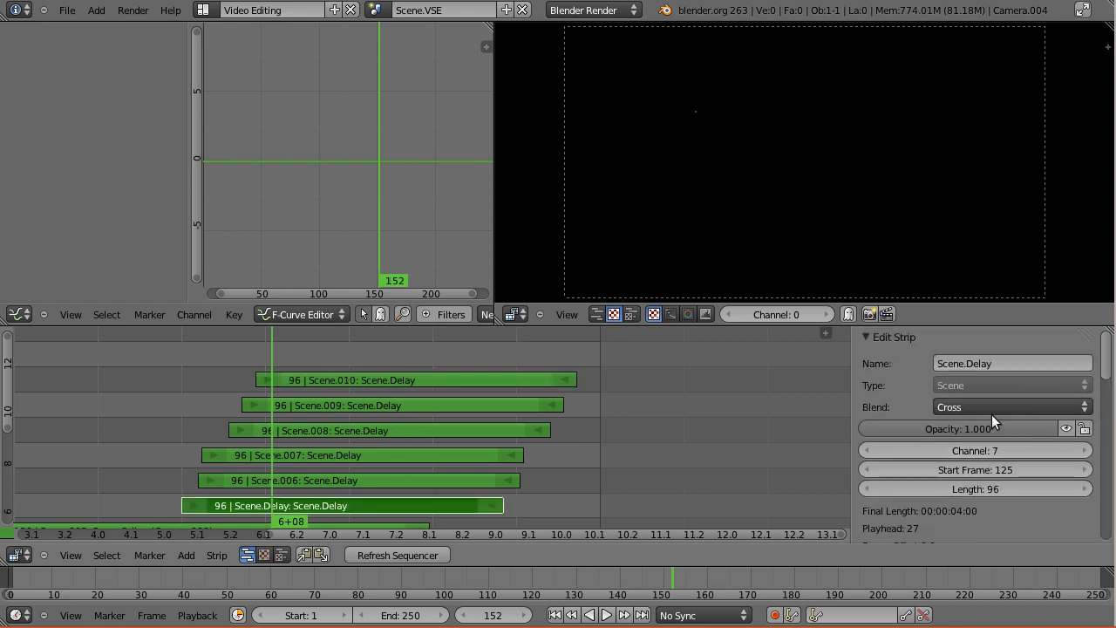
{"action": "left_click", "coordinate": [966, 404]}
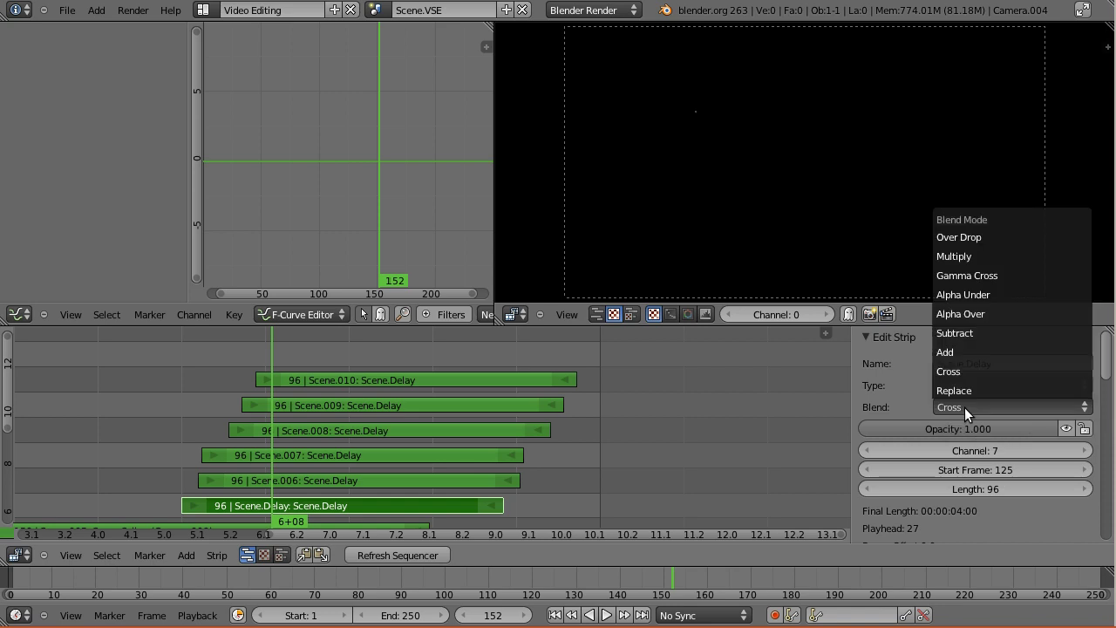
{"action": "left_click", "coordinate": [958, 353]}
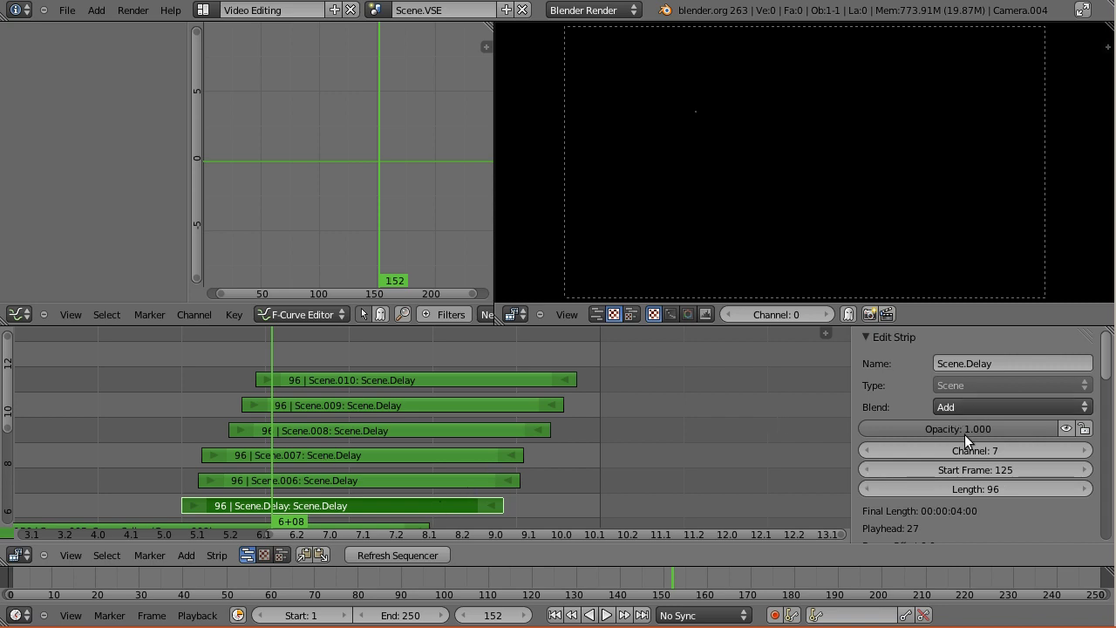
{"action": "scroll", "coordinate": [993, 492], "scroll_direction": "down", "scroll_amount": 8}
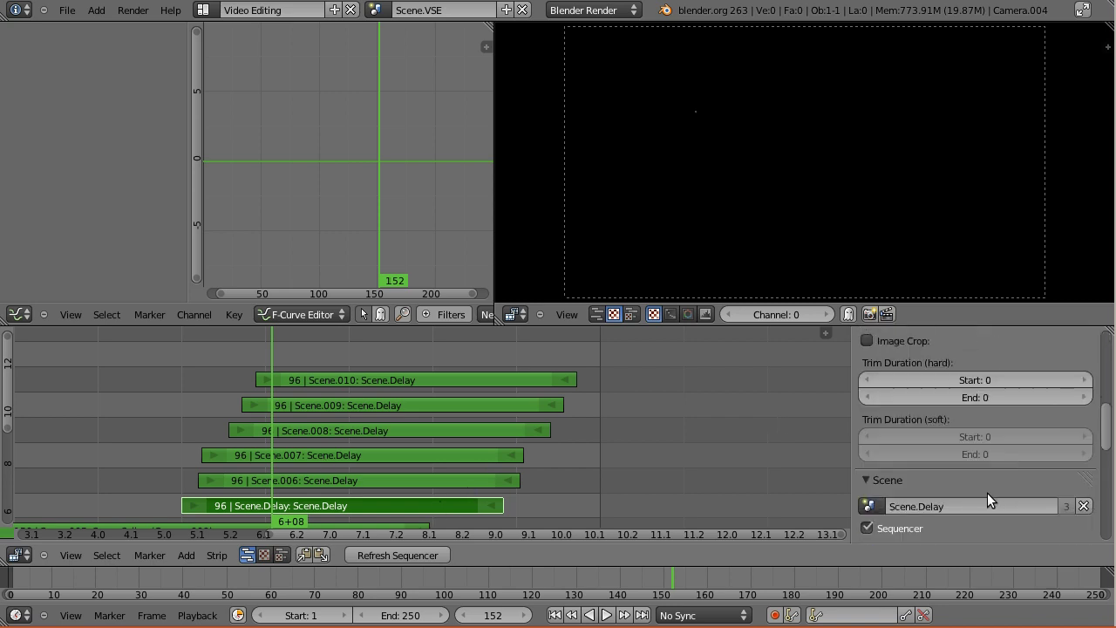
{"action": "scroll", "coordinate": [988, 493], "scroll_direction": "down", "scroll_amount": 4}
{"action": "left_click", "coordinate": [872, 431]}
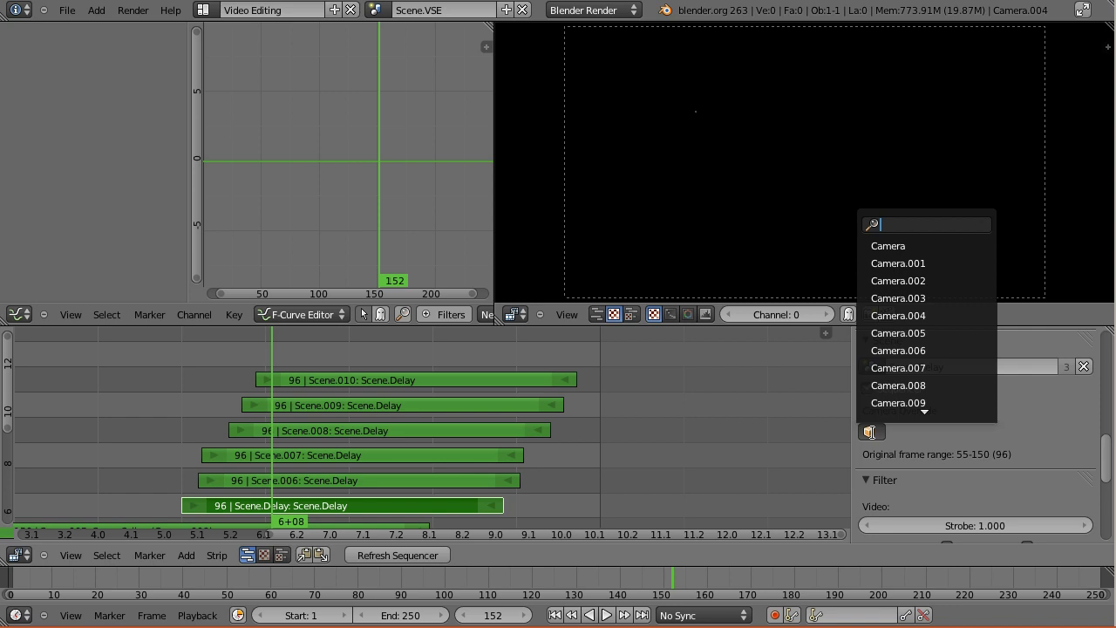
Set the Scene.006 strip's blend mode to Add and its camera override to Camera.010
{"action": "right_click", "coordinate": [374, 487]}
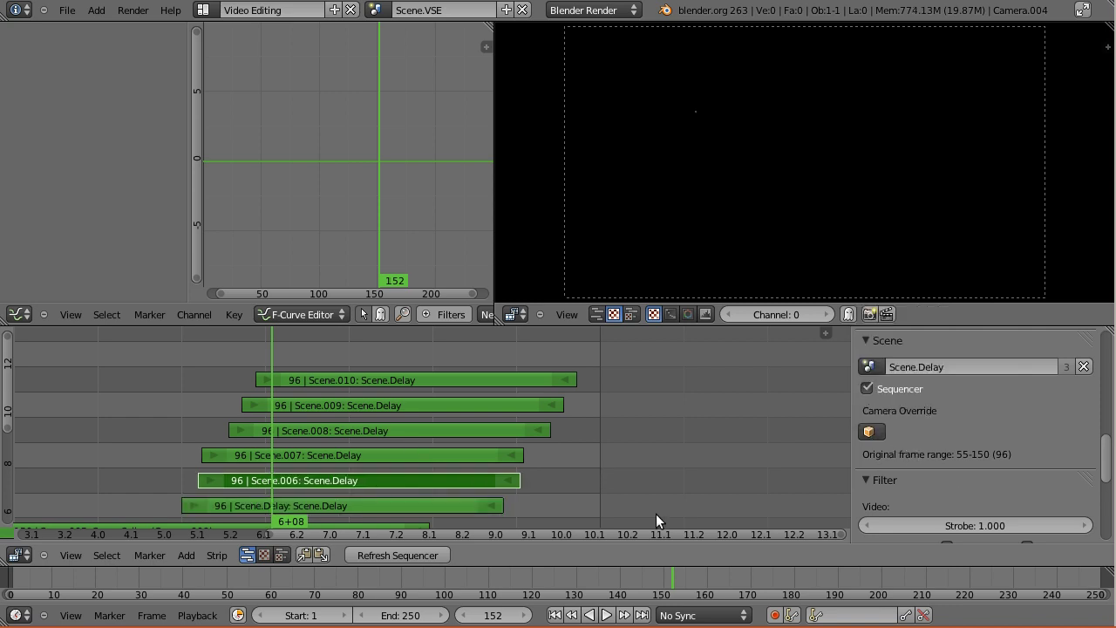
{"action": "scroll", "coordinate": [951, 490], "scroll_direction": "up", "scroll_amount": 12}
{"action": "left_click", "coordinate": [990, 371]}
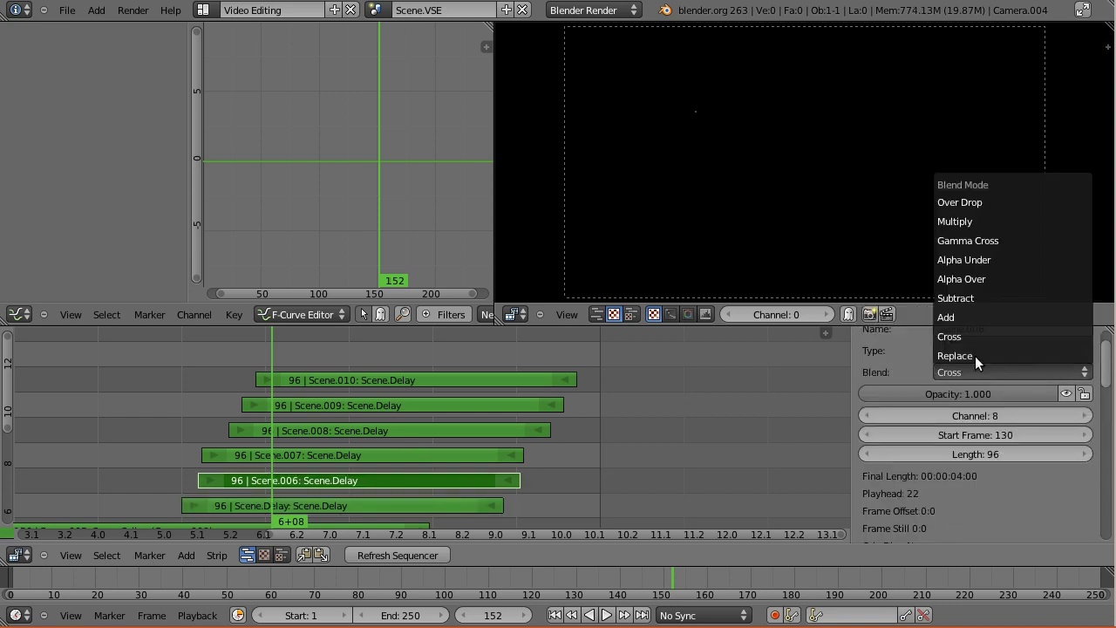
{"action": "left_click", "coordinate": [961, 315]}
{"action": "scroll", "coordinate": [968, 436], "scroll_direction": "down", "scroll_amount": 5}
{"action": "scroll", "coordinate": [968, 504], "scroll_direction": "down", "scroll_amount": 5}
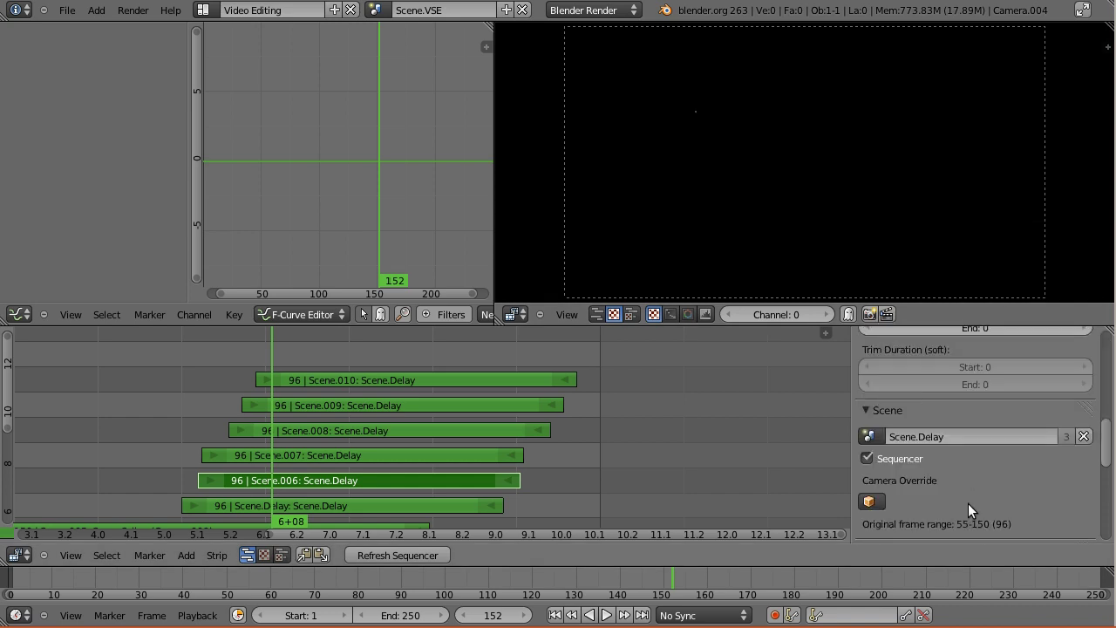
{"action": "left_click", "coordinate": [870, 468]}
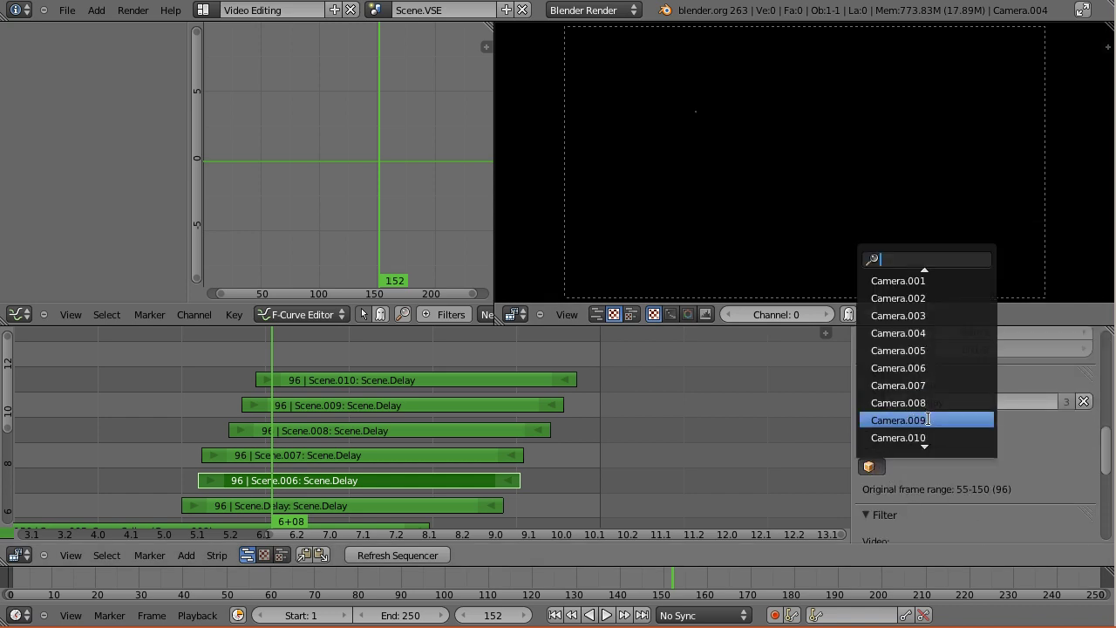
{"action": "left_click", "coordinate": [918, 437]}
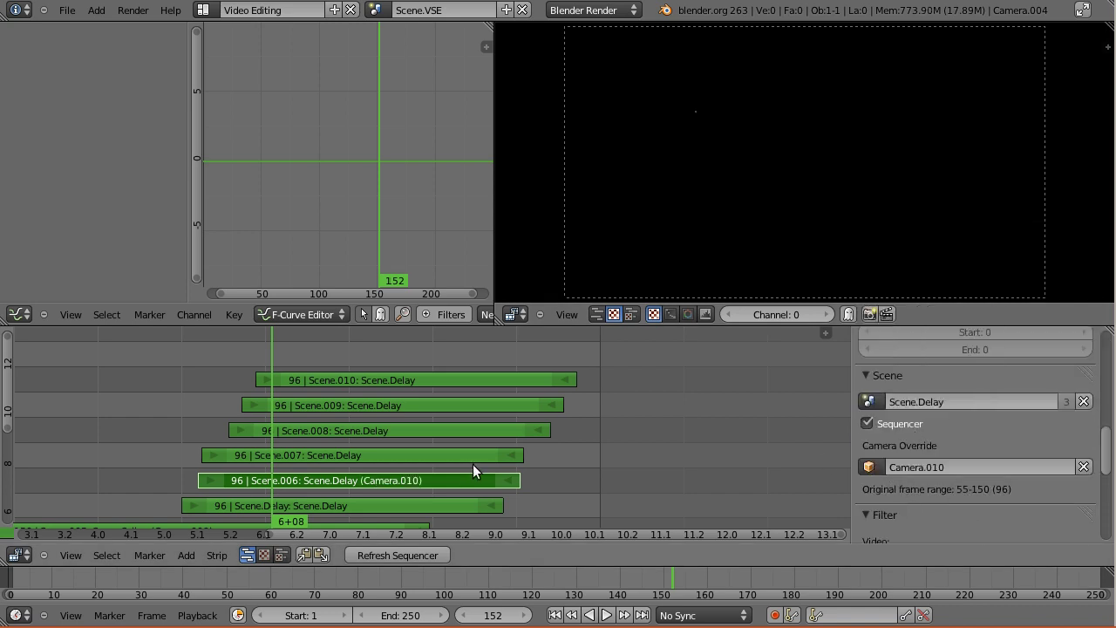
Set the Scene.007 strip's camera override to Camera.011 and its blend mode to Add
{"action": "left_click", "coordinate": [884, 466]}
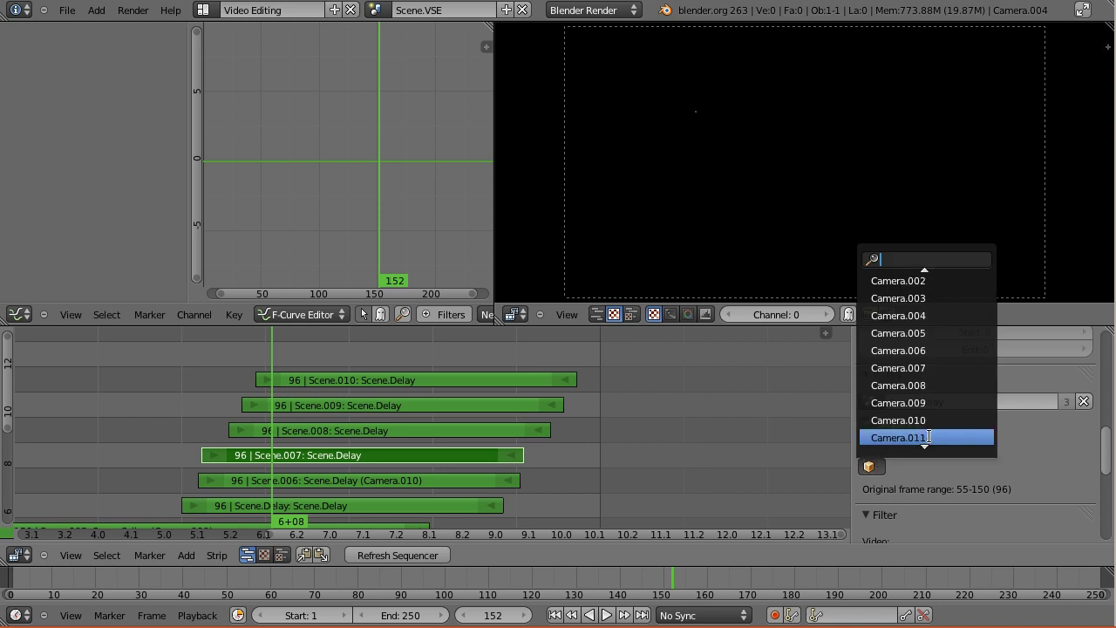
{"action": "left_click", "coordinate": [929, 437]}
{"action": "scroll", "coordinate": [947, 452], "scroll_direction": "up", "scroll_amount": 5}
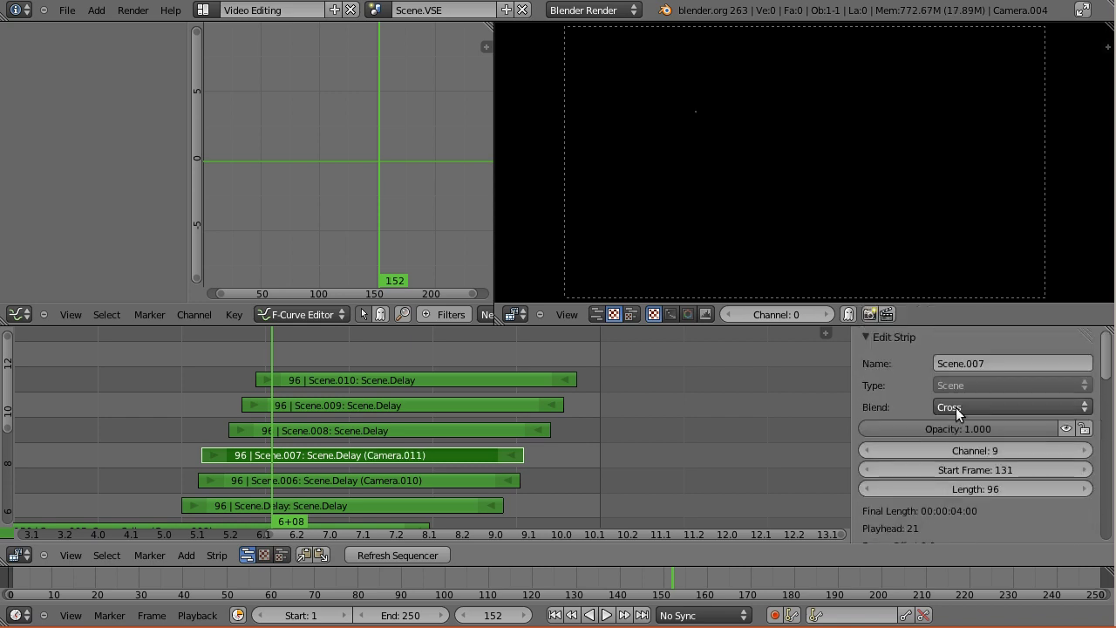
{"action": "left_click", "coordinate": [956, 407]}
{"action": "left_click", "coordinate": [960, 345]}
Set the Scene.008 strip's blend mode to Add and its camera override to Camera.012
{"action": "right_click", "coordinate": [480, 430]}
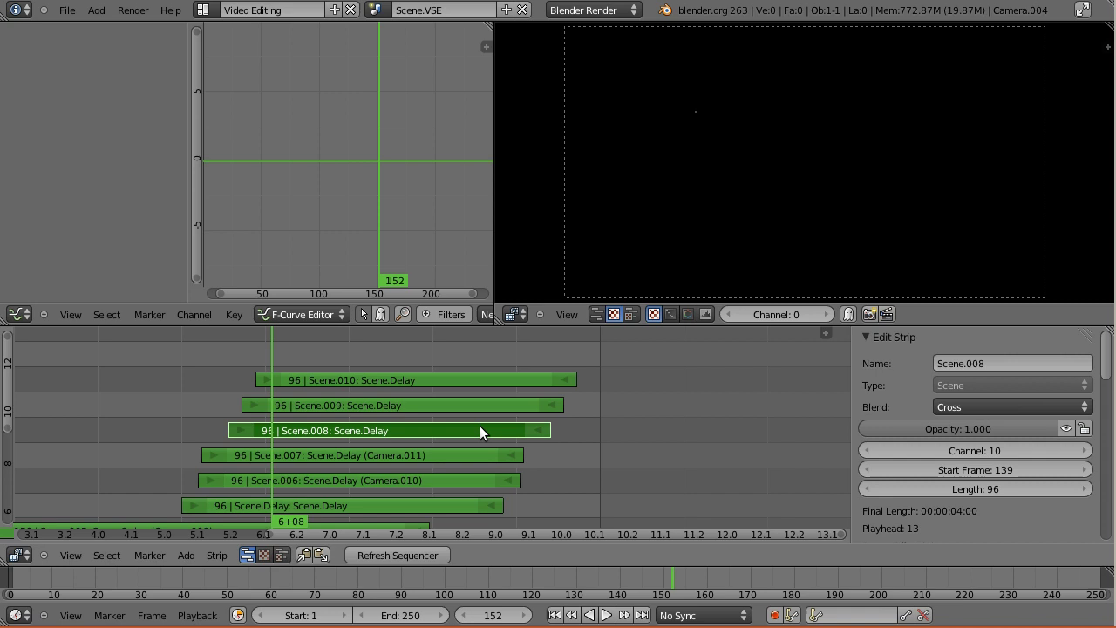
{"action": "left_click", "coordinate": [961, 403]}
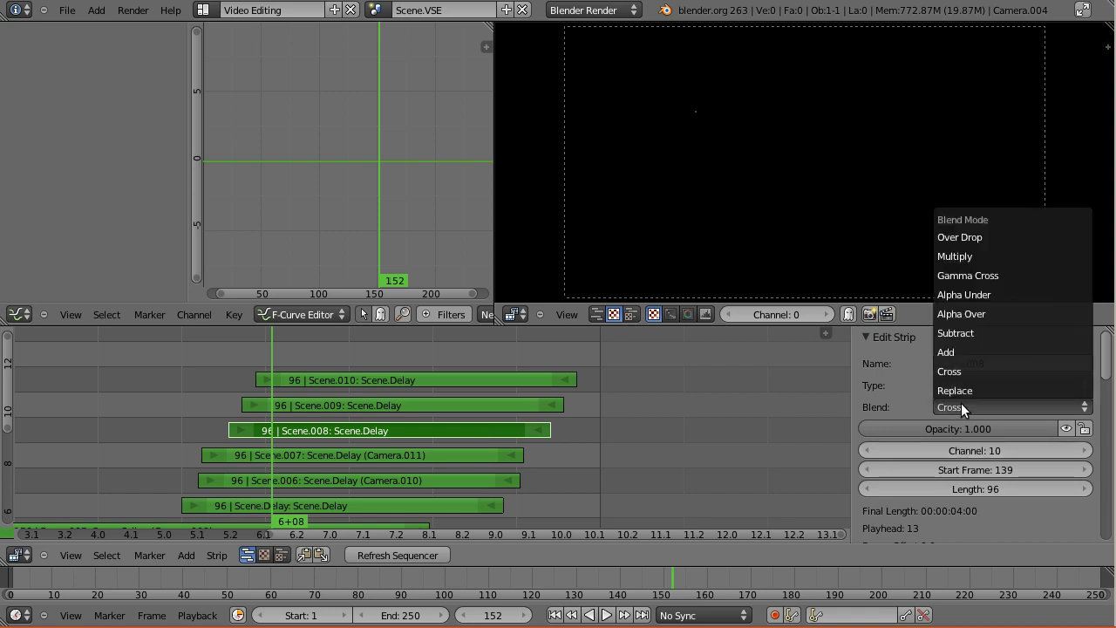
{"action": "left_click", "coordinate": [958, 352]}
{"action": "scroll", "coordinate": [961, 484], "scroll_direction": "down", "scroll_amount": 10}
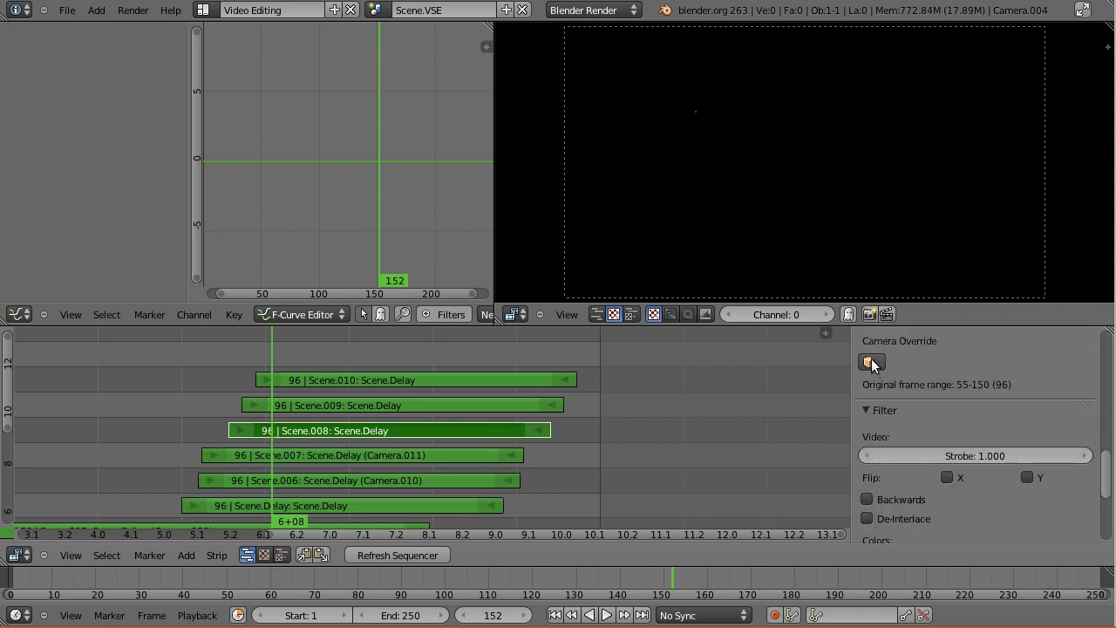
{"action": "left_click", "coordinate": [873, 363]}
{"action": "scroll", "coordinate": [922, 524], "scroll_direction": "down", "scroll_amount": 4}
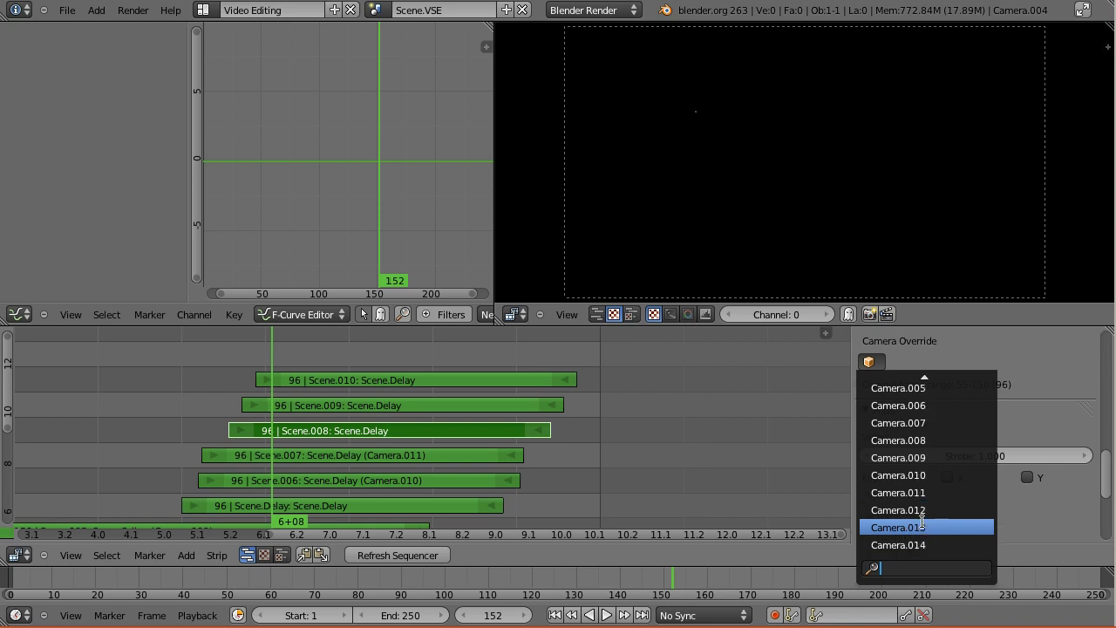
{"action": "left_click", "coordinate": [923, 510]}
{"action": "scroll", "coordinate": [952, 449], "scroll_direction": "down", "scroll_amount": 5}
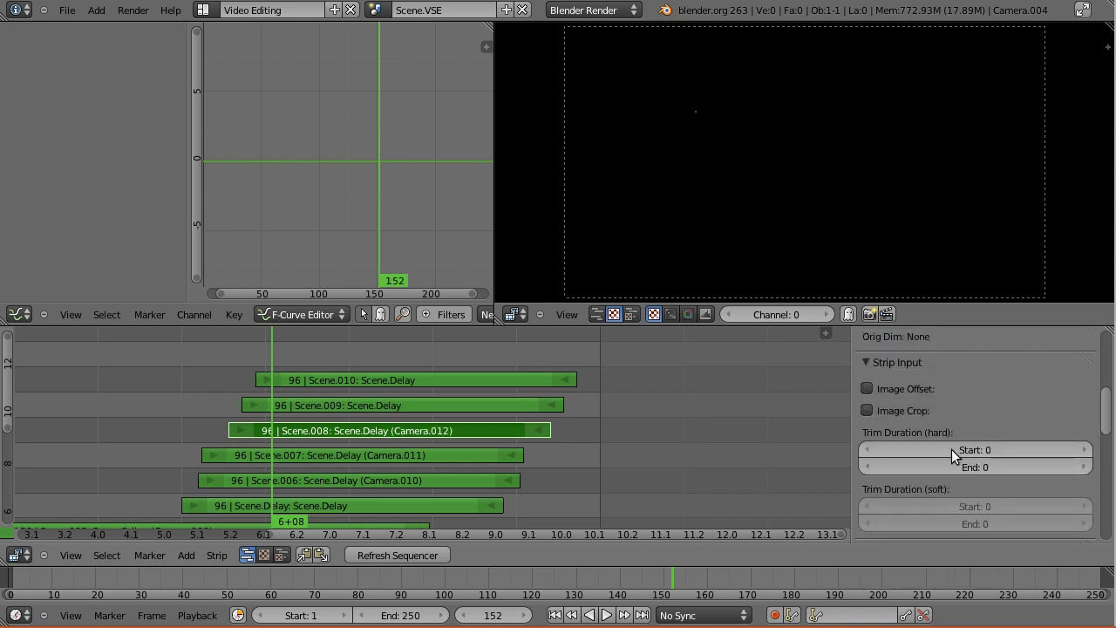
Set the Scene.009 strip's camera override to Camera.012
{"action": "left_click", "coordinate": [488, 406]}
{"action": "left_click", "coordinate": [510, 406]}
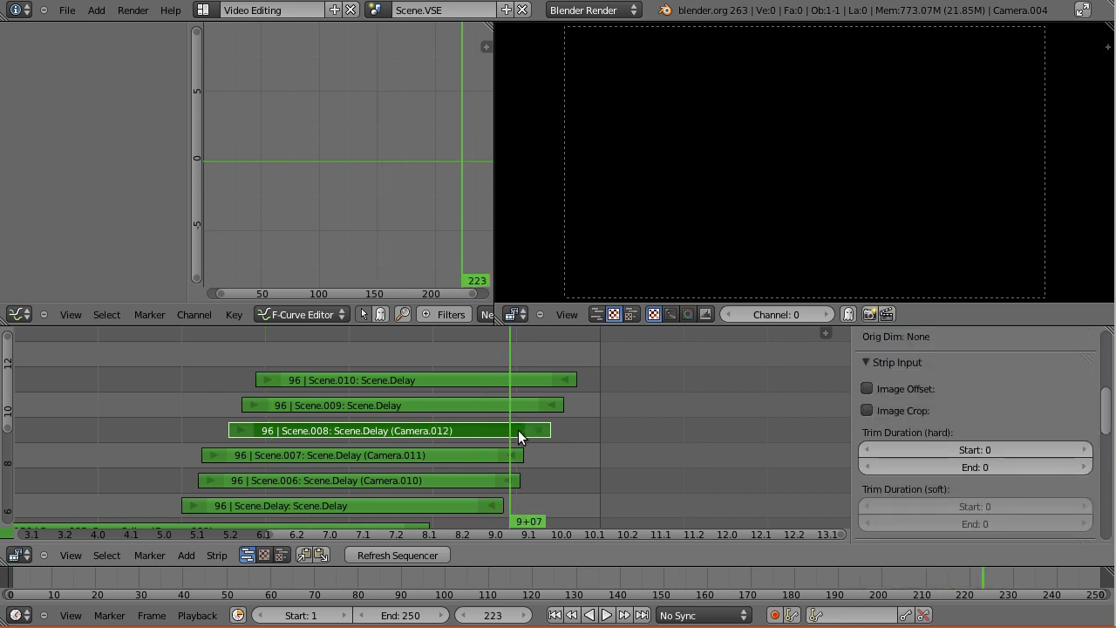
{"action": "right_click", "coordinate": [466, 403]}
{"action": "scroll", "coordinate": [917, 440], "scroll_direction": "down", "scroll_amount": 5}
{"action": "left_click", "coordinate": [871, 431]}
{"action": "scroll", "coordinate": [907, 384], "scroll_direction": "down", "scroll_amount": 5}
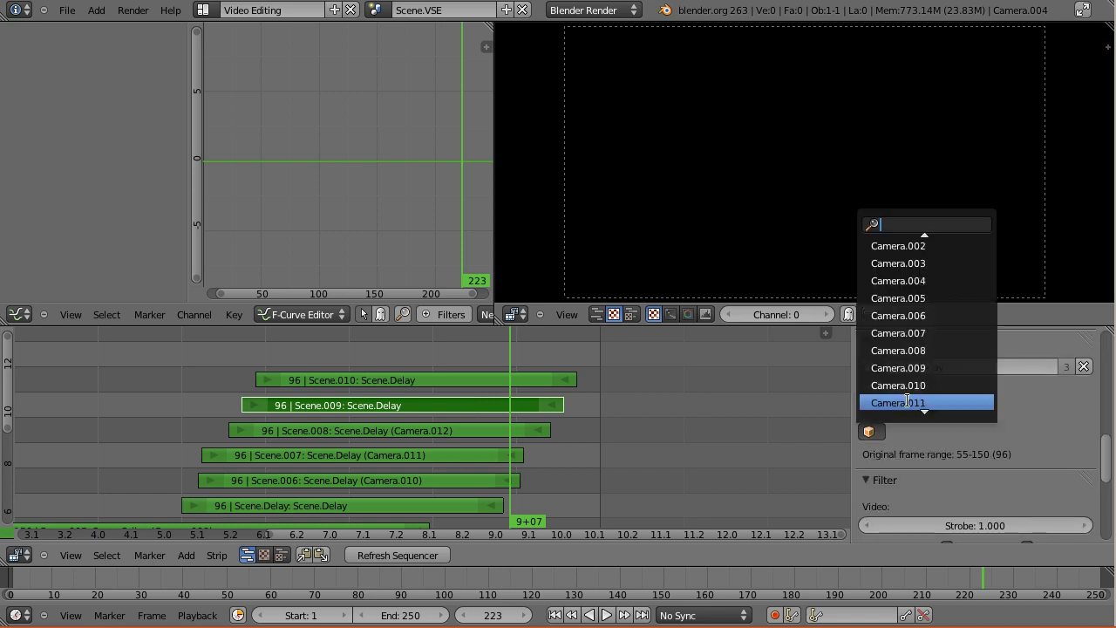
{"action": "left_click", "coordinate": [904, 369]}
{"action": "scroll", "coordinate": [995, 435], "scroll_direction": "up", "scroll_amount": 6}
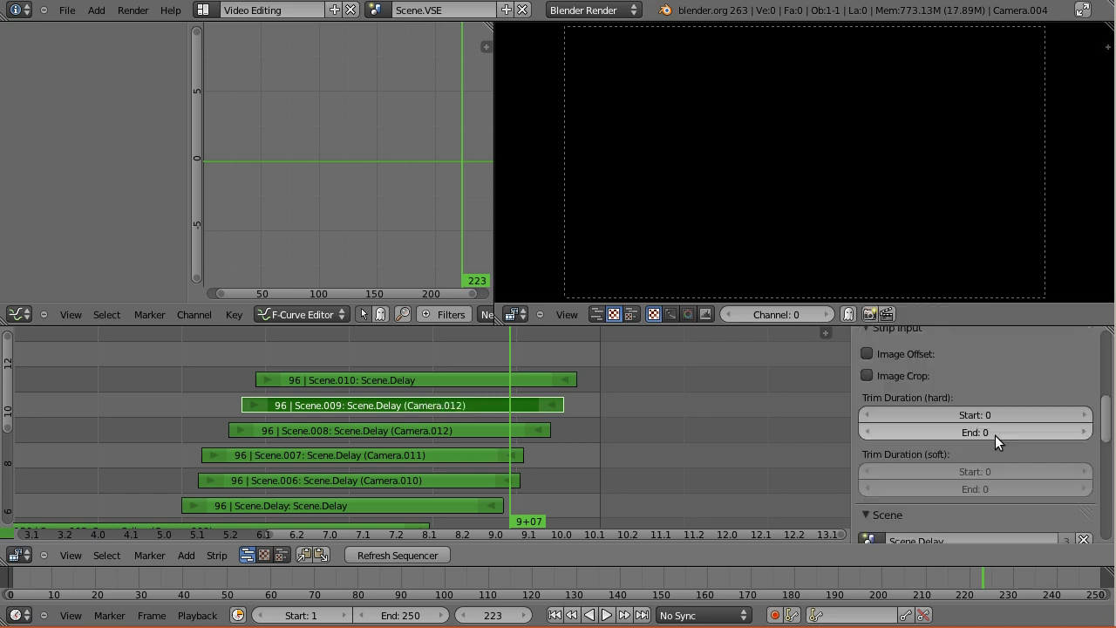
Set the Scene.009 strip's camera override to Camera.013 and its blend mode to Add
{"action": "scroll", "coordinate": [994, 436], "scroll_direction": "down", "scroll_amount": 4}
{"action": "scroll", "coordinate": [995, 436], "scroll_direction": "down", "scroll_amount": 2}
{"action": "left_click", "coordinate": [906, 429]}
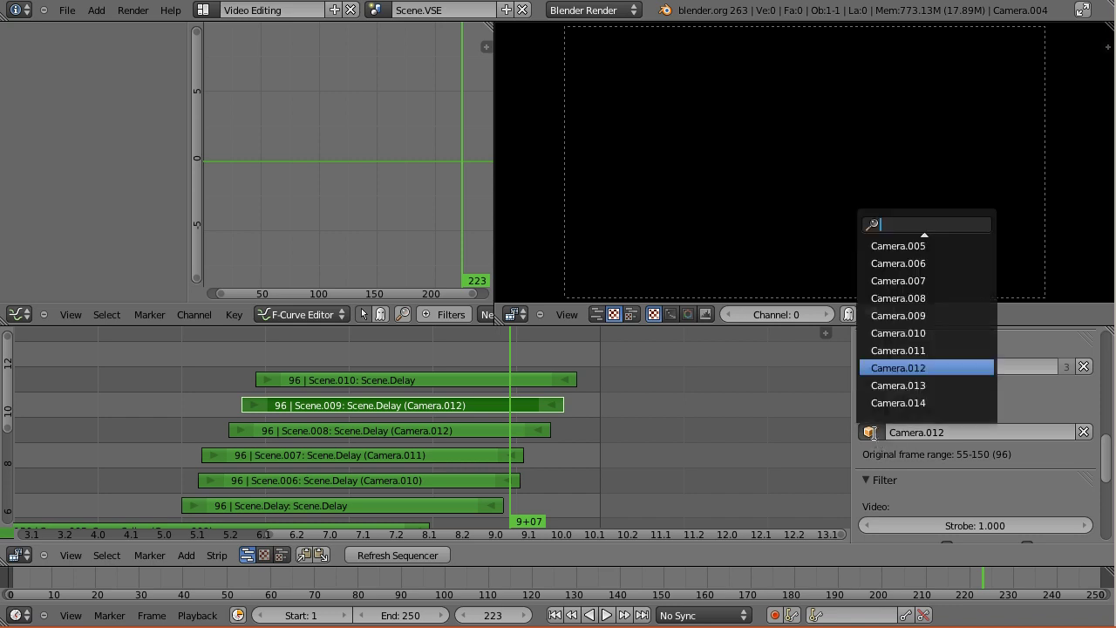
{"action": "left_click", "coordinate": [907, 386]}
{"action": "scroll", "coordinate": [995, 464], "scroll_direction": "up", "scroll_amount": 6}
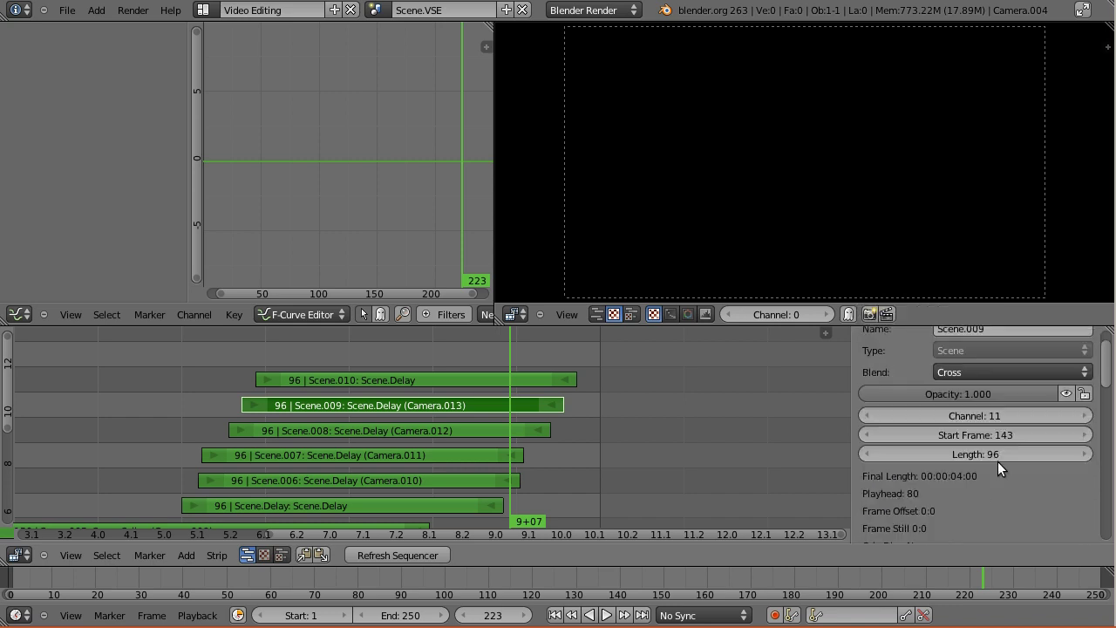
{"action": "left_click", "coordinate": [972, 407]}
{"action": "left_click", "coordinate": [948, 352]}
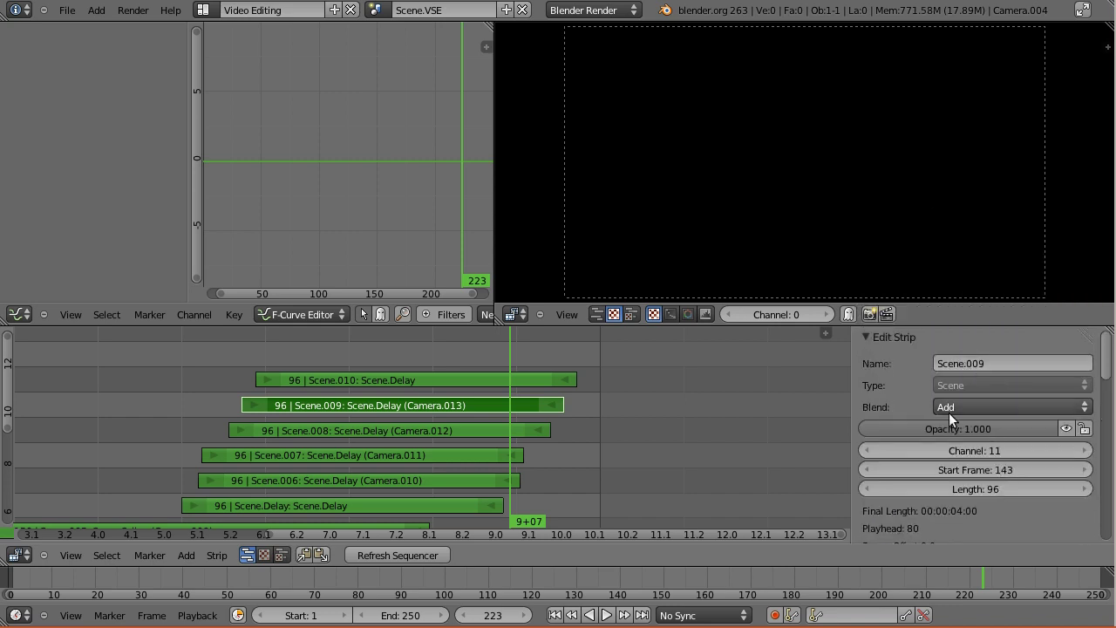
Set the Scene.010 strip's blend mode to Add and its camera override to Camera.014
{"action": "right_click", "coordinate": [507, 381]}
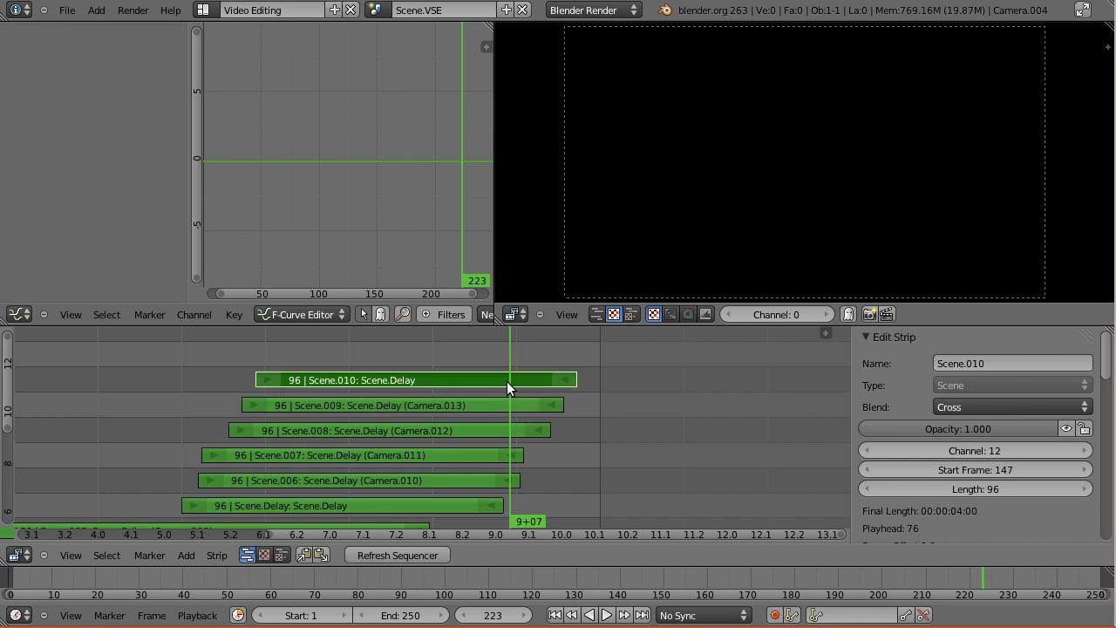
{"action": "left_click", "coordinate": [951, 409]}
{"action": "left_click", "coordinate": [947, 352]}
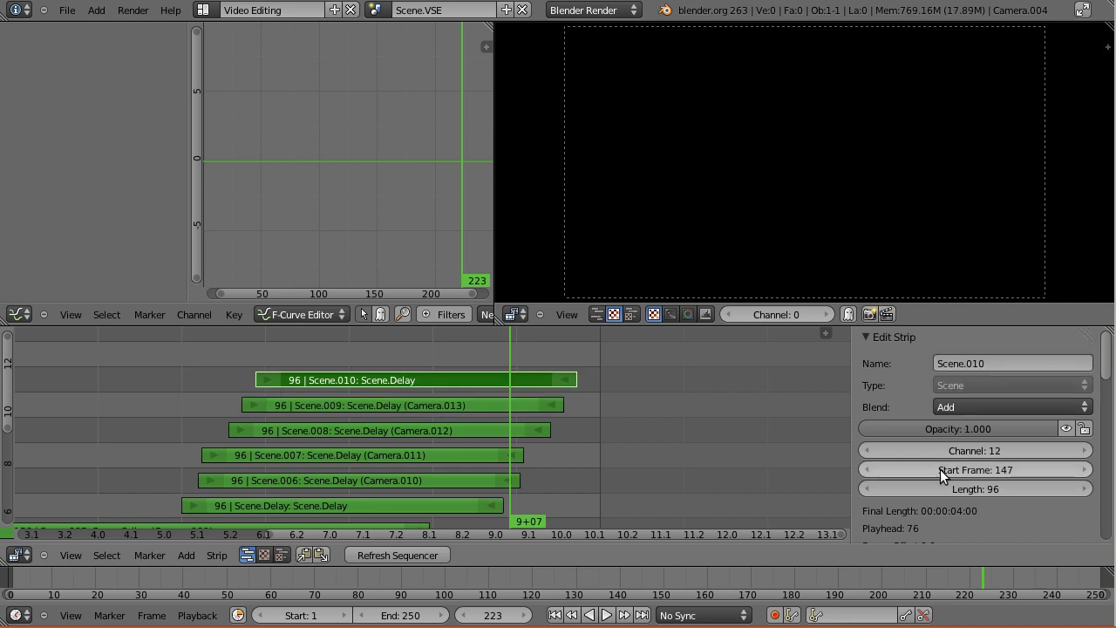
{"action": "scroll", "coordinate": [939, 469], "scroll_direction": "down", "scroll_amount": 6}
{"action": "left_click", "coordinate": [870, 431]}
{"action": "scroll", "coordinate": [928, 400], "scroll_direction": "down", "scroll_amount": 5}
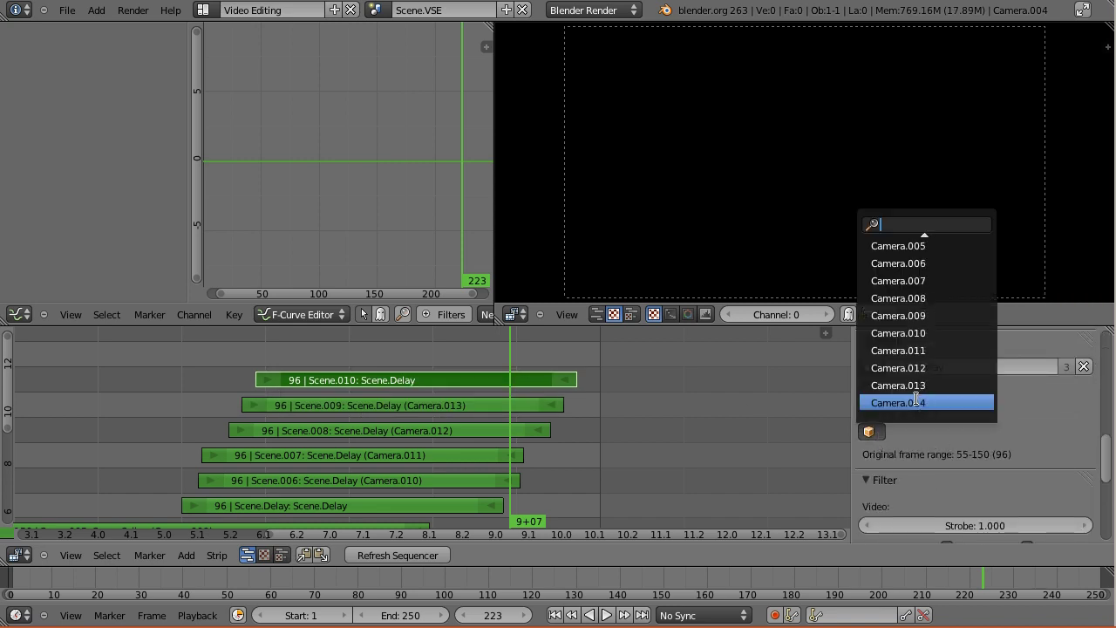
{"action": "left_click", "coordinate": [918, 403]}
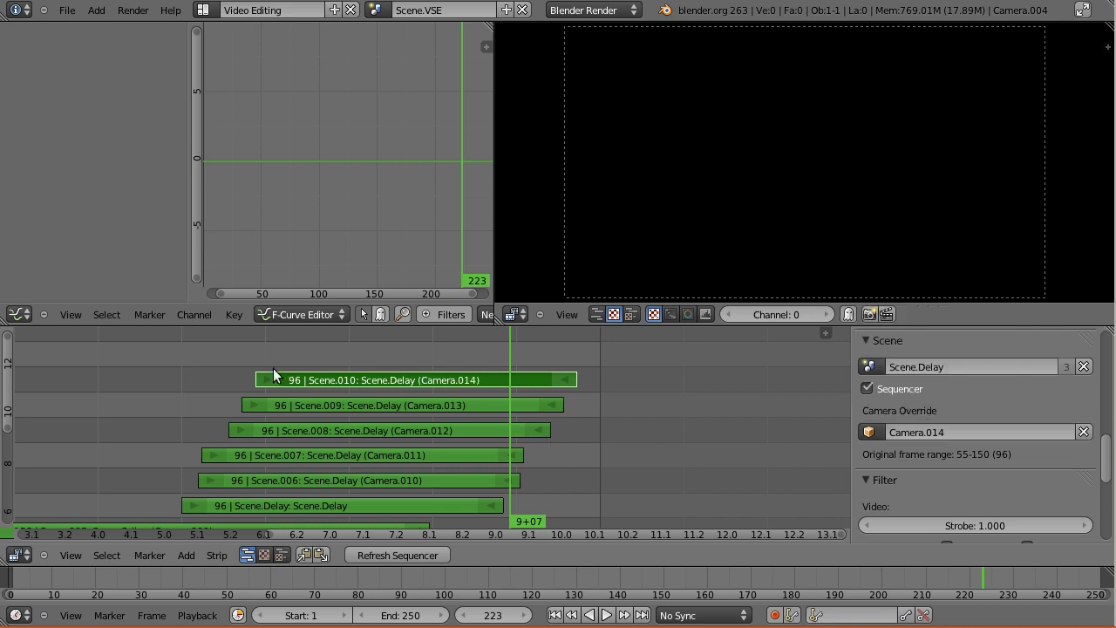
Play back the sequence across the staggered Scene.Delay strips to preview the layered fireworks
{"action": "left_click", "coordinate": [206, 362]}
{"action": "key", "text": "alt+a"}
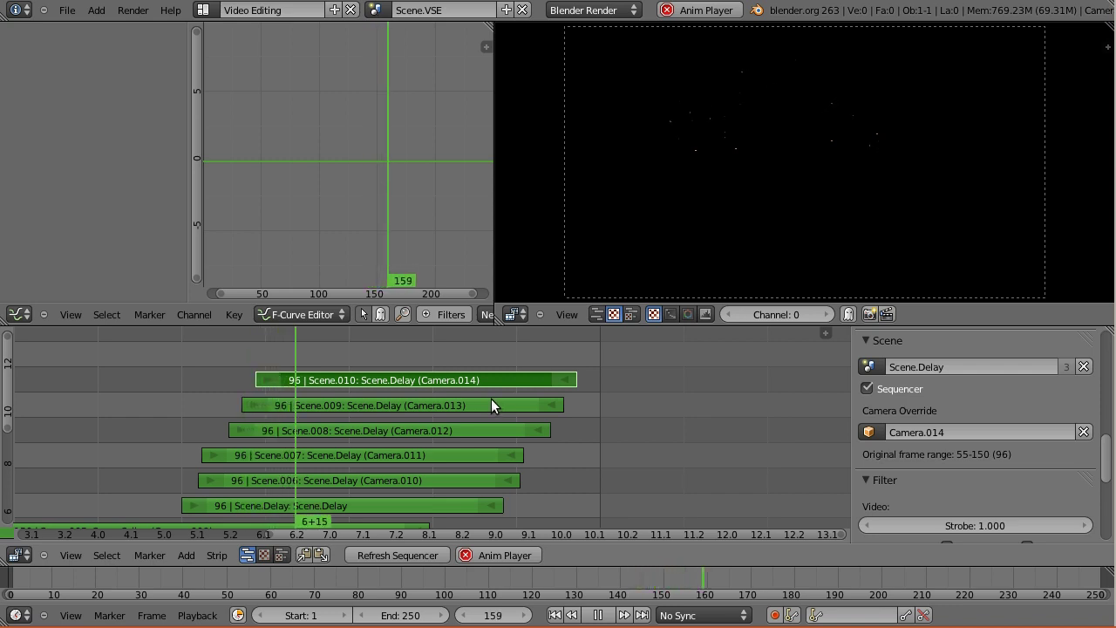
{"action": "key", "text": "alt+a"}
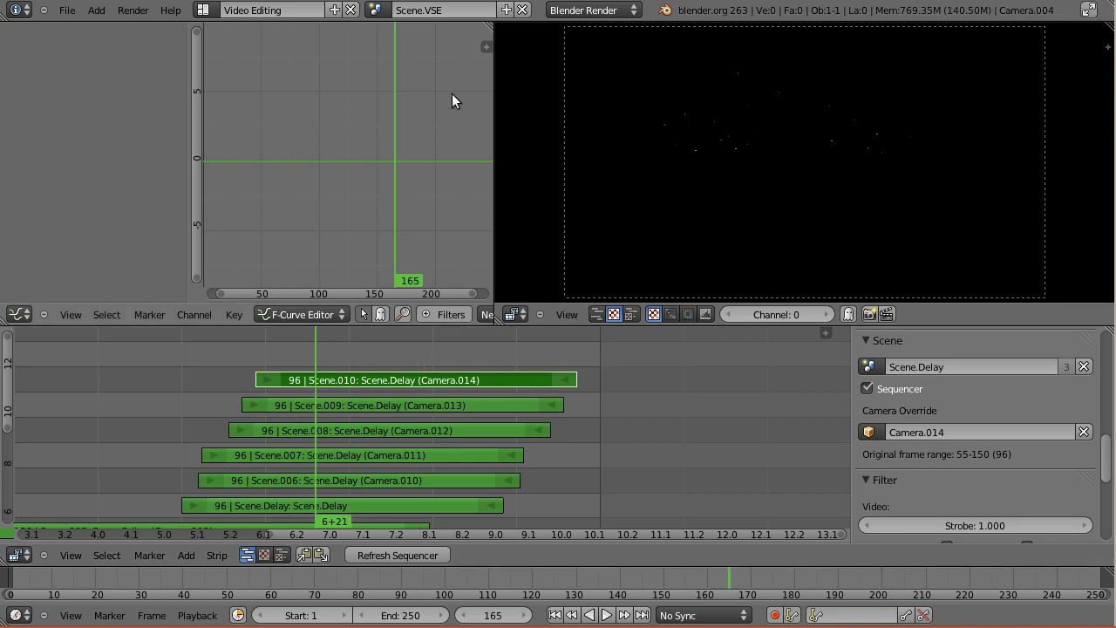
Switch to the Default screen layout and open the Scene.Sparks scene
{"action": "left_click", "coordinate": [375, 9]}
{"action": "left_click", "coordinate": [203, 9]}
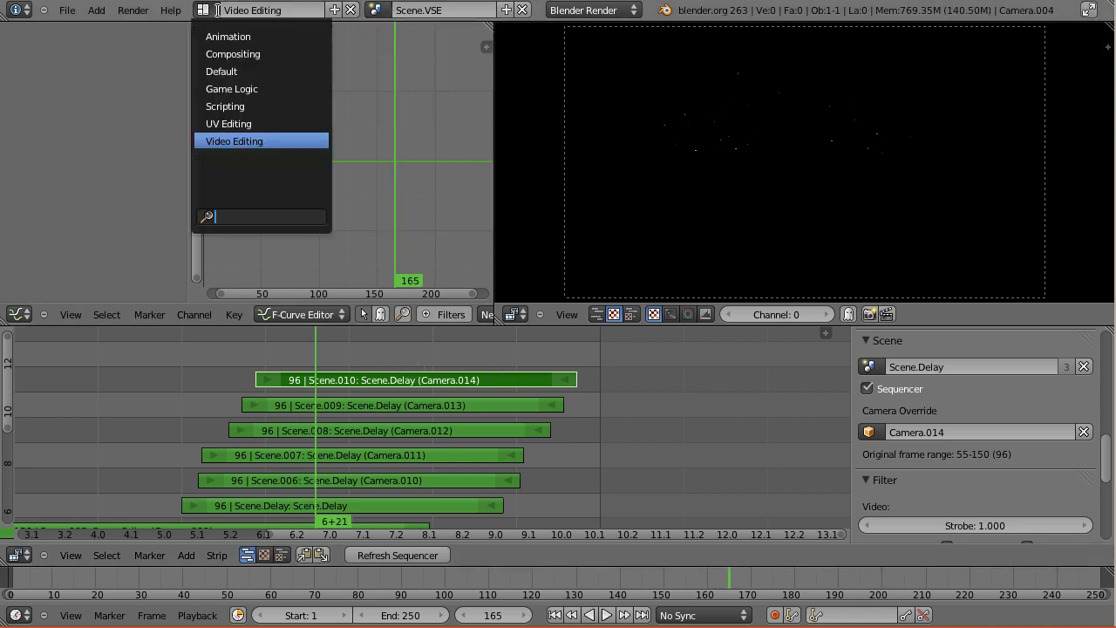
{"action": "left_click", "coordinate": [232, 71]}
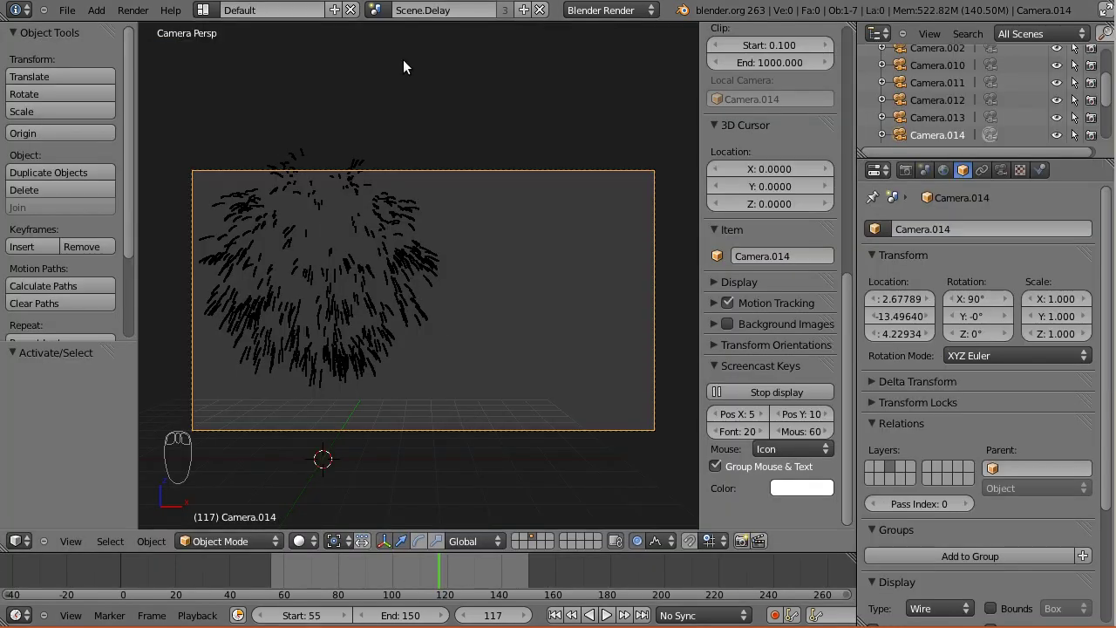
{"action": "left_click", "coordinate": [379, 7]}
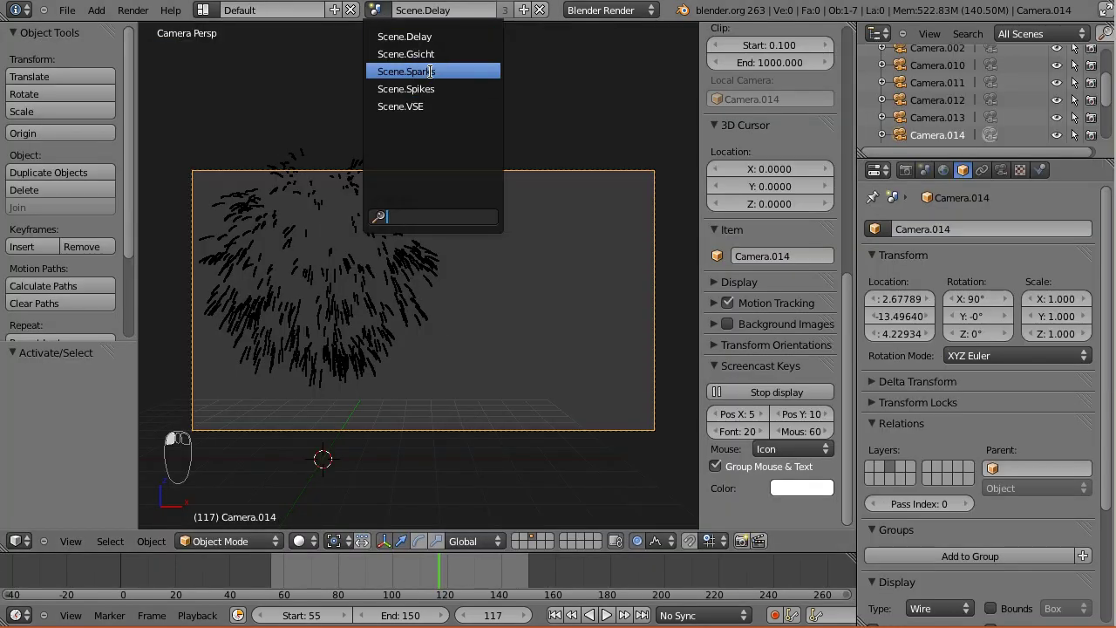
{"action": "left_click", "coordinate": [431, 72]}
{"action": "left_click", "coordinate": [202, 10]}
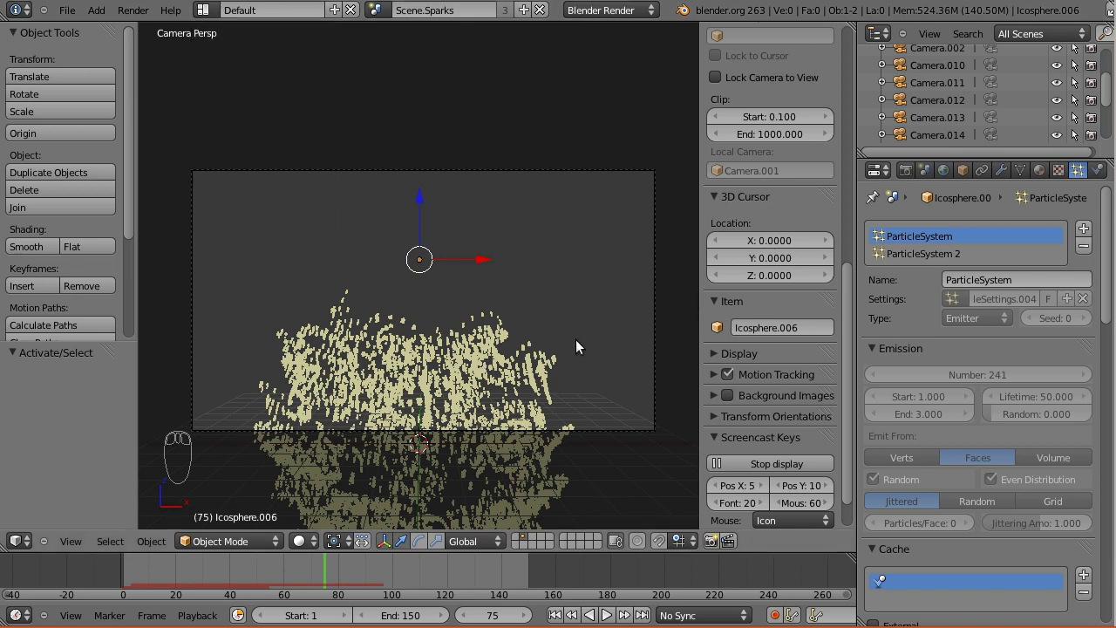
Duplicate Camera.001 in the top view, offsetting the copy about 1.8 units in X and 2.2 units in Y
{"action": "key", "text": "KP_7"}
{"action": "scroll", "coordinate": [576, 346], "scroll_direction": "down", "scroll_amount": 5}
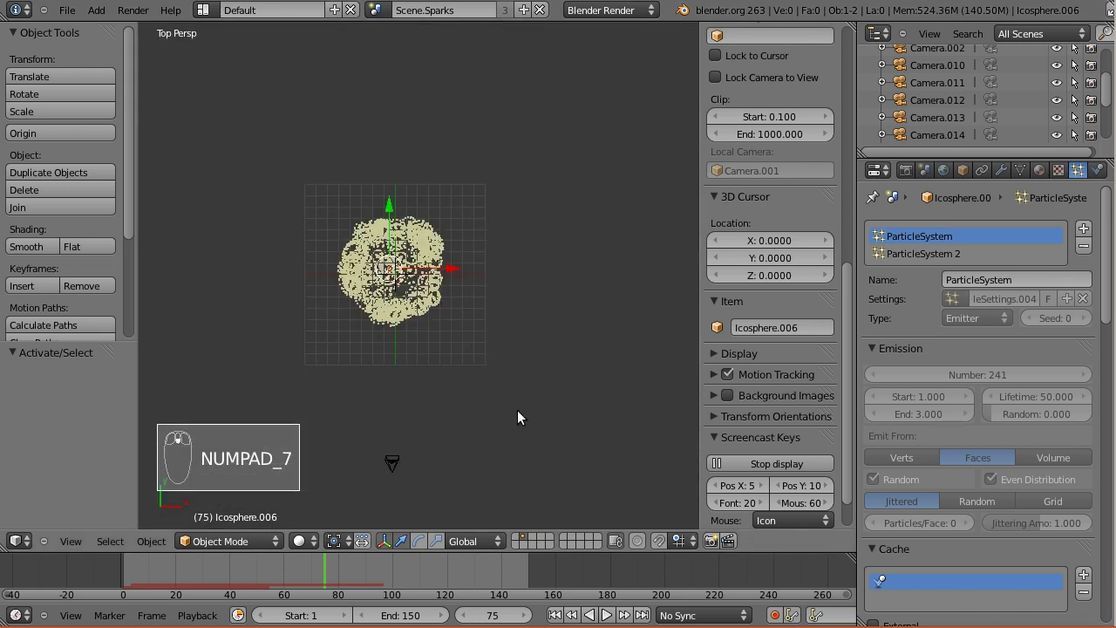
{"action": "middle_click_drag", "start_coordinate": [426, 416], "coordinate": [423, 361], "text": "shift"}
{"action": "right_click", "coordinate": [408, 347]}
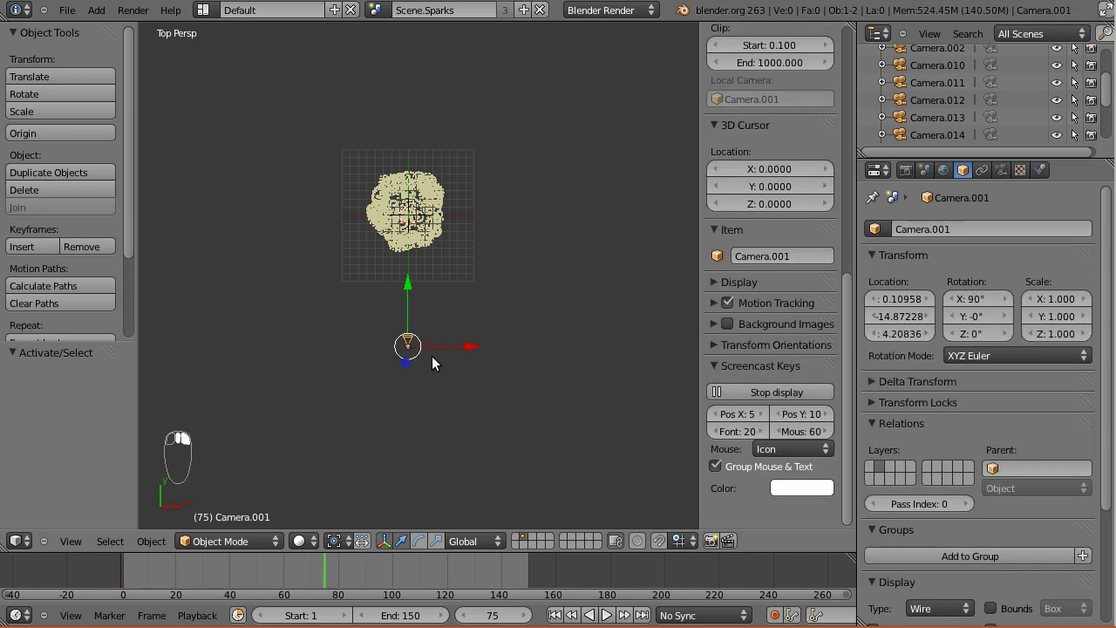
{"action": "key", "text": "shift+d"}
{"action": "left_click", "coordinate": [445, 377]}
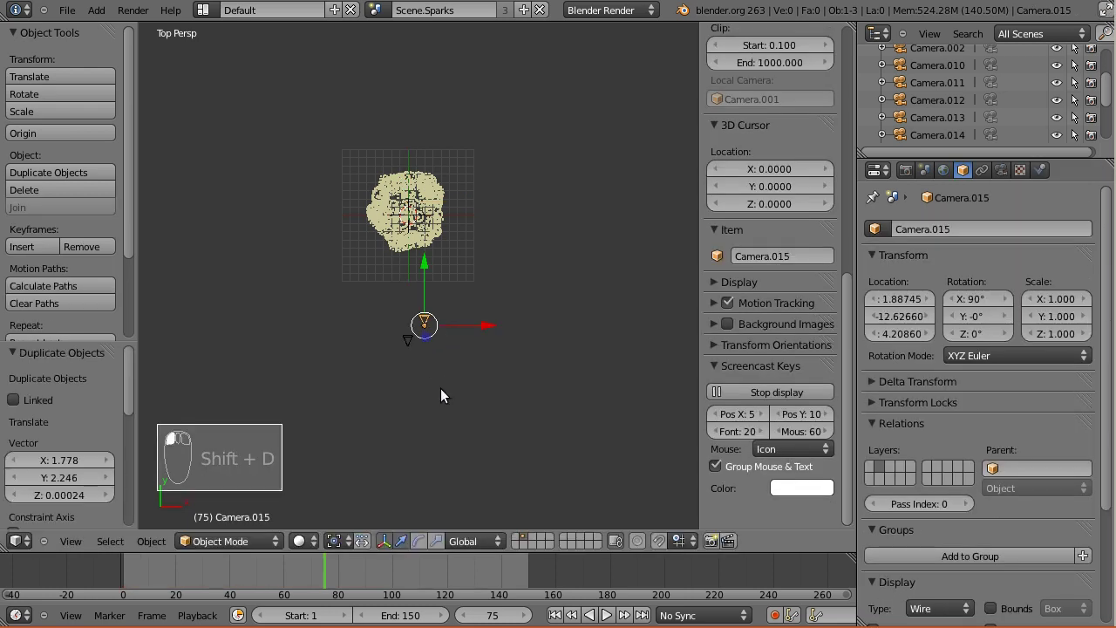
Lower the duplicated camera about 1.46 units along the Z axis in the front view
{"action": "key", "text": "KP_1"}
{"action": "key", "text": "g"}
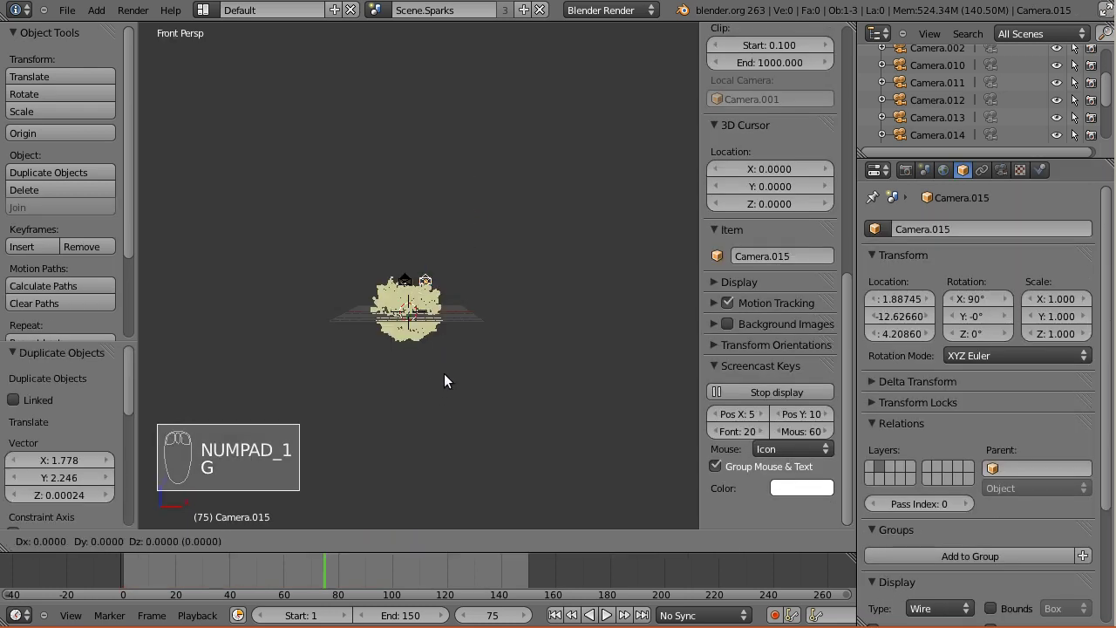
{"action": "key", "text": "z"}
{"action": "left_click", "coordinate": [441, 390]}
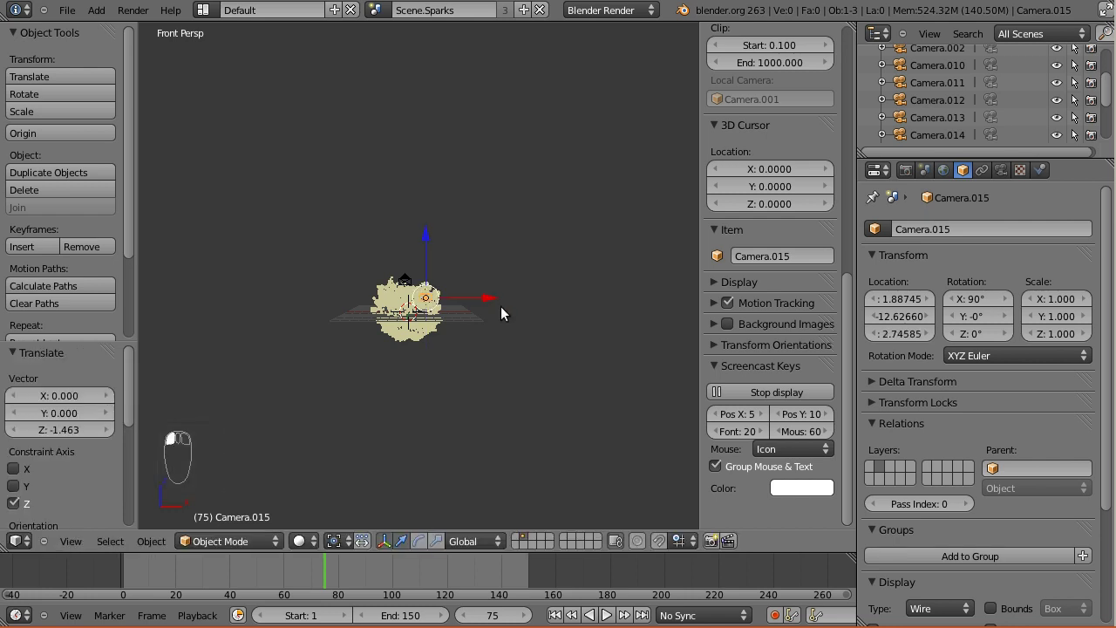
Return to the Video Editing layout and move the sequencer's playhead to frame 229
{"action": "left_click", "coordinate": [231, 11]}
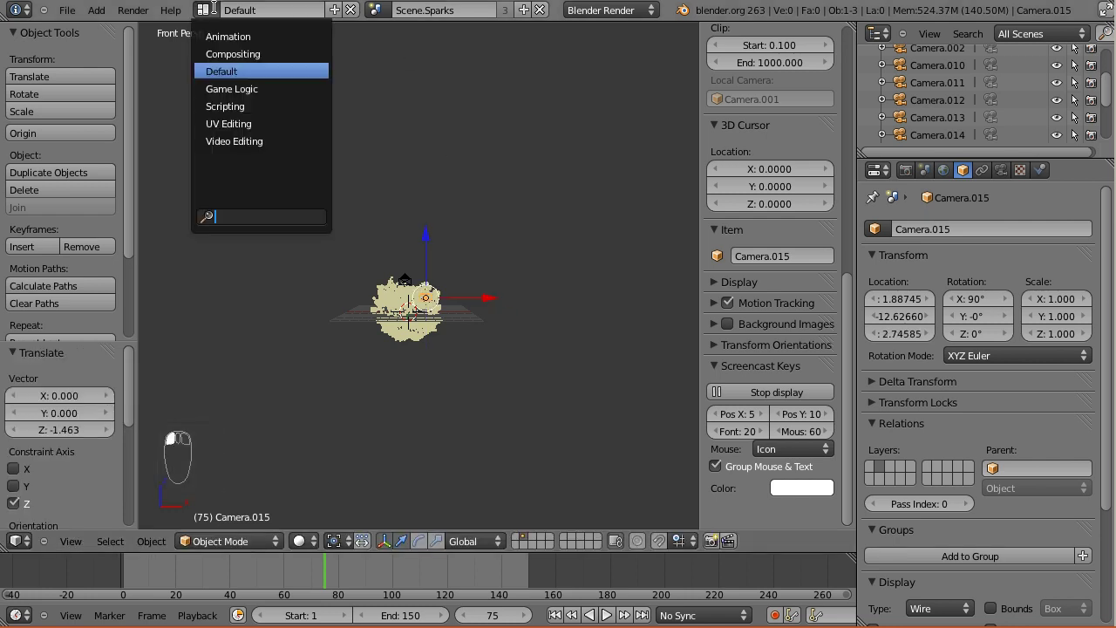
{"action": "left_click", "coordinate": [231, 142]}
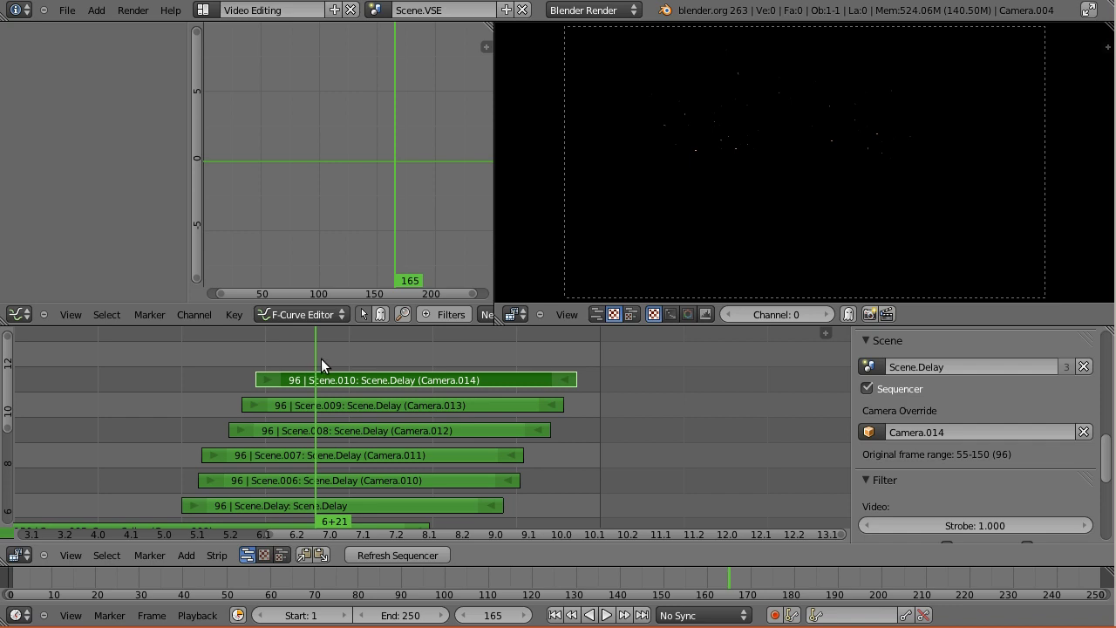
{"action": "middle_click_drag", "start_coordinate": [321, 358], "coordinate": [318, 476]}
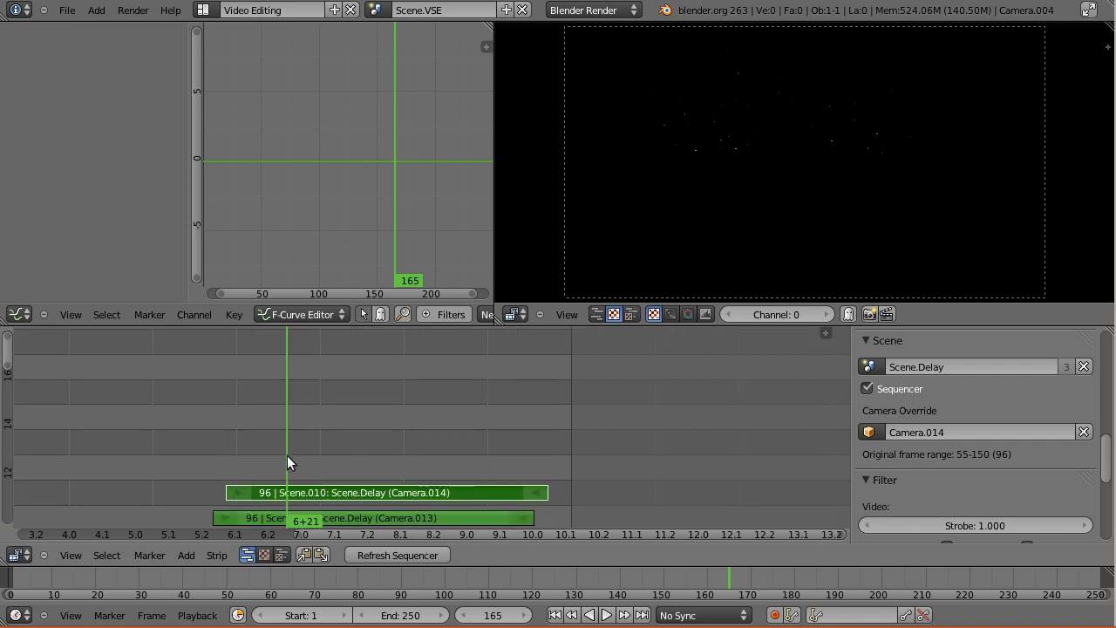
{"action": "left_click_drag", "start_coordinate": [287, 464], "coordinate": [508, 468]}
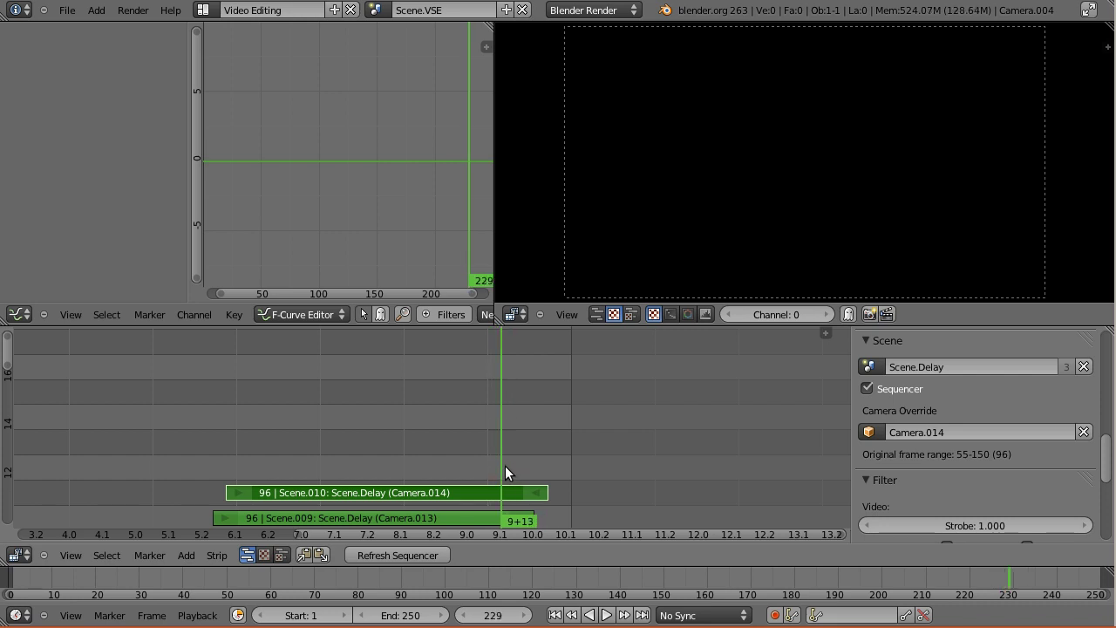
Add a Scene.Sparks scene strip and place it in channel 13, starting at frame 229
{"action": "key", "text": "shift+a"}
{"action": "left_click", "coordinate": [562, 507]}
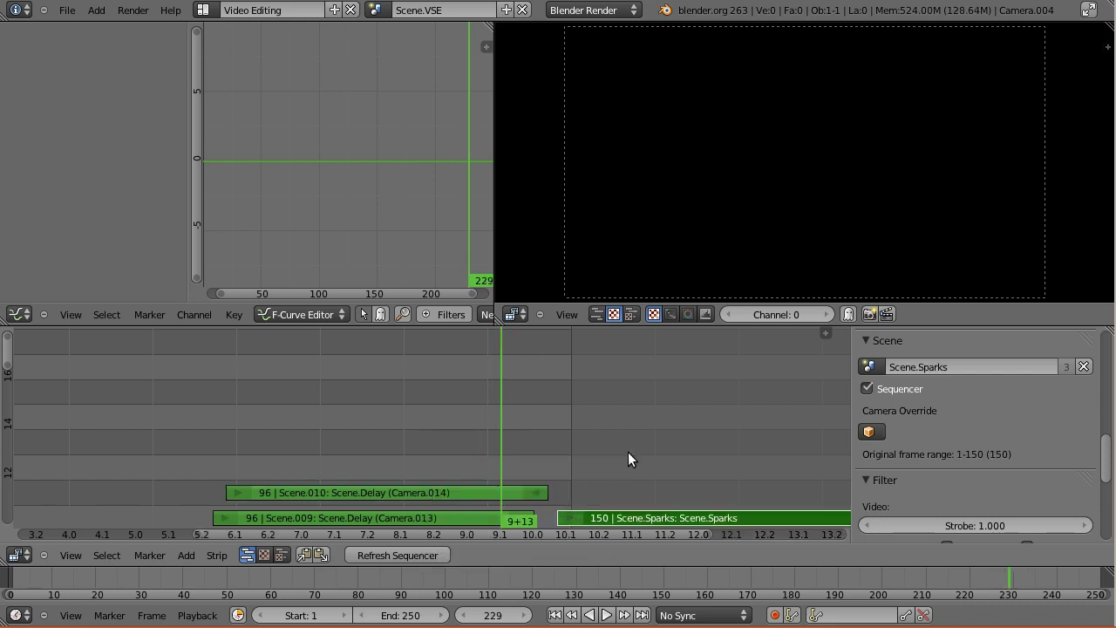
{"action": "key", "text": "g"}
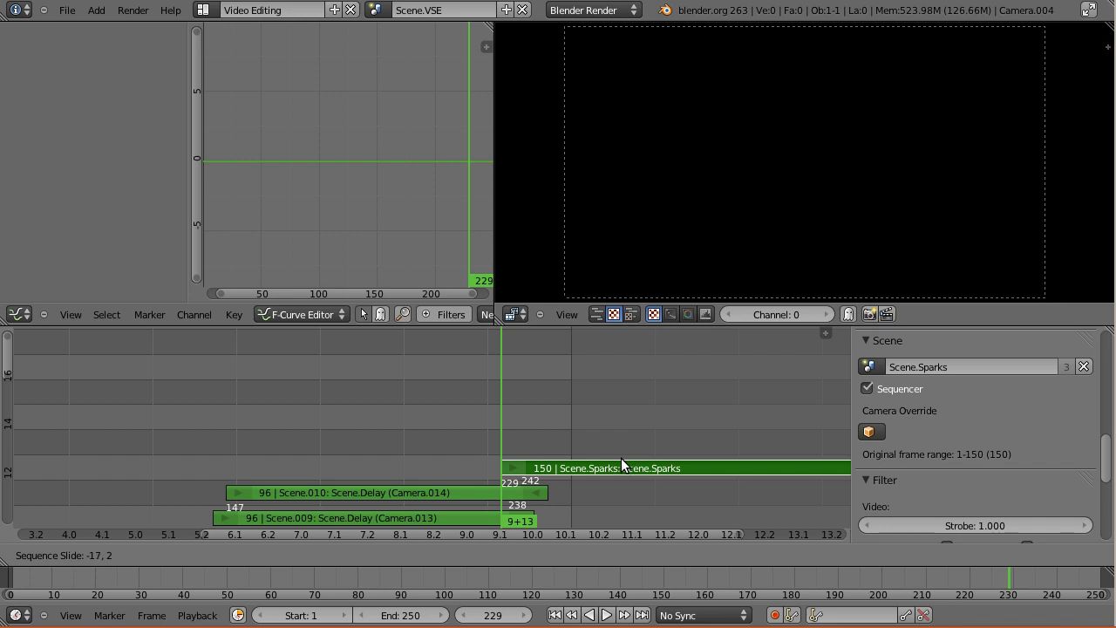
{"action": "left_click", "coordinate": [621, 458]}
Set the Scene.Sparks strip's blend mode to Alpha Over
{"action": "scroll", "coordinate": [1028, 437], "scroll_direction": "up", "scroll_amount": 15}
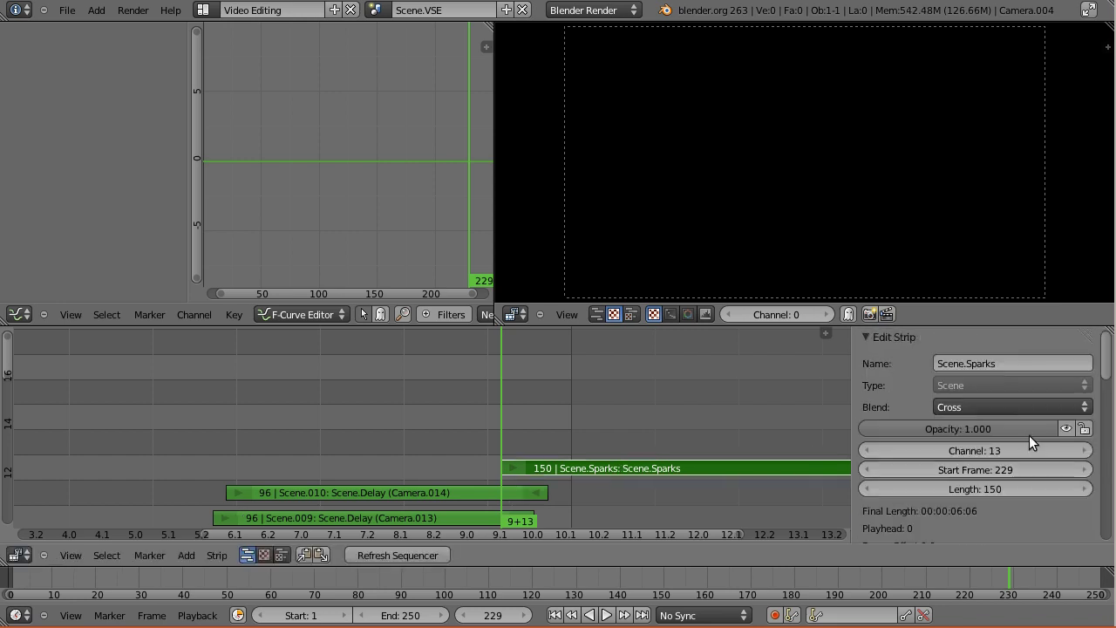
{"action": "left_click", "coordinate": [997, 406]}
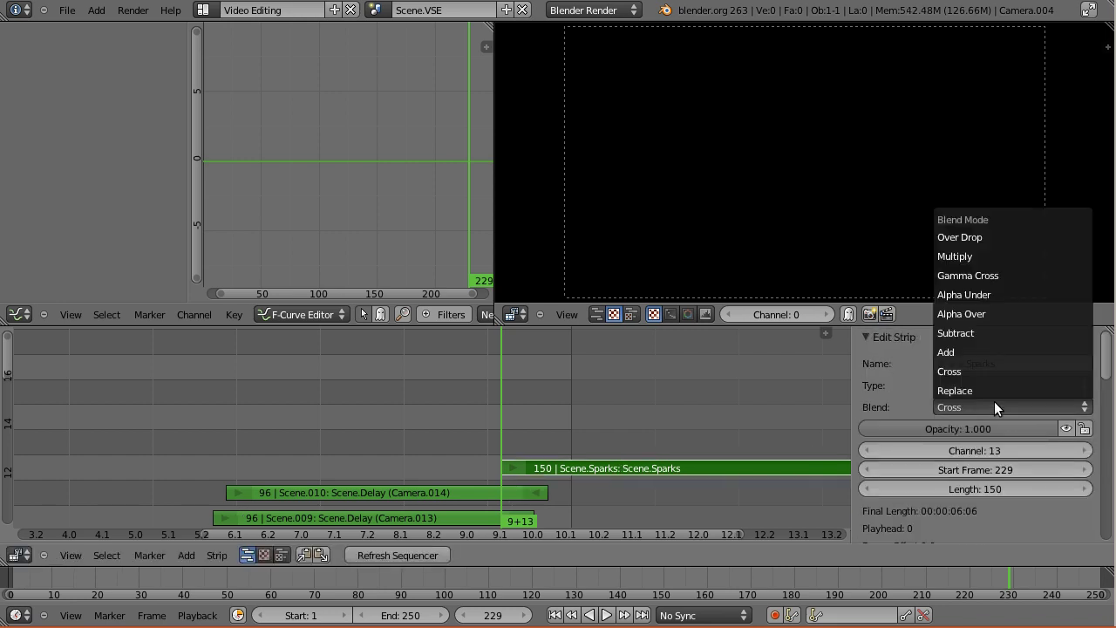
{"action": "left_click", "coordinate": [993, 314]}
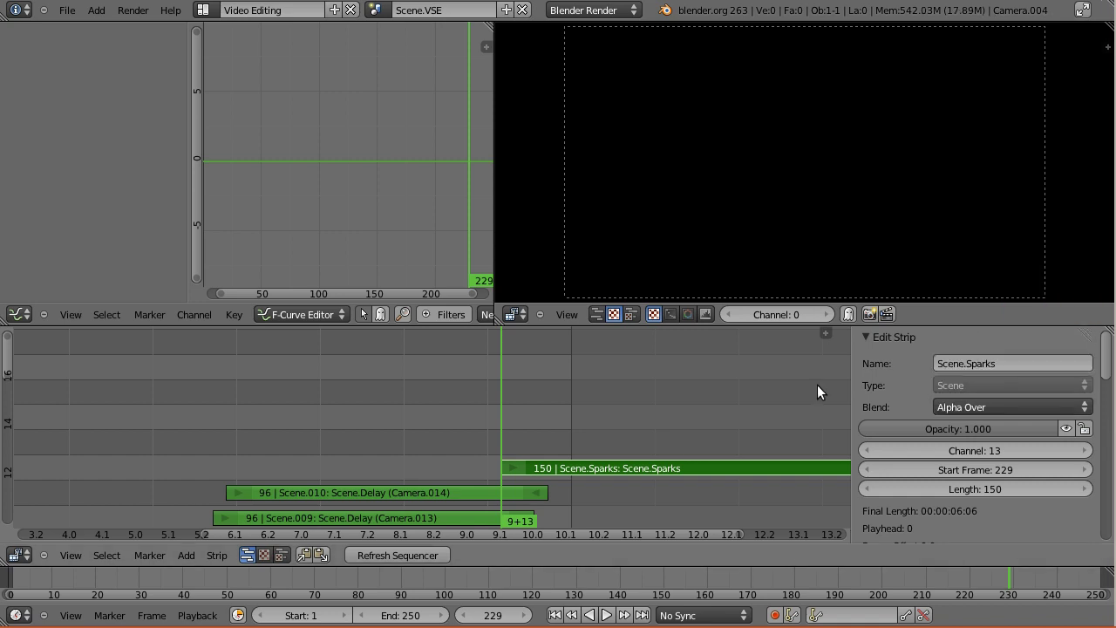
Duplicate the Scene.Sparks strip into channel 14, starting at frame 244, and override the copy's camera with Camera.015
{"action": "key", "text": "shift+d"}
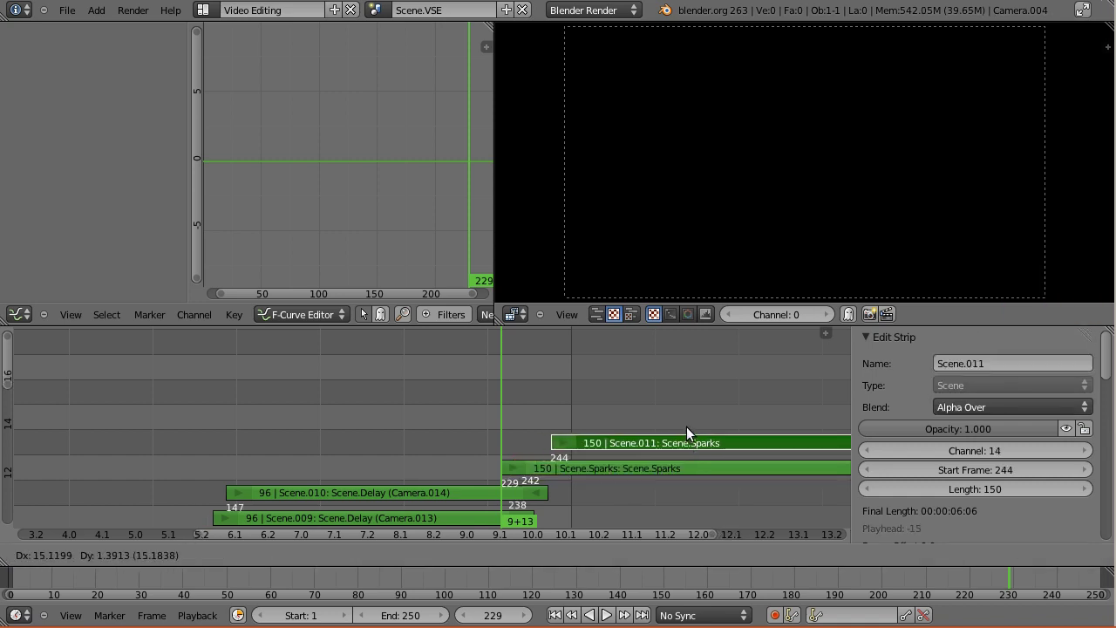
{"action": "left_click", "coordinate": [686, 444]}
{"action": "scroll", "coordinate": [912, 483], "scroll_direction": "down", "scroll_amount": 5}
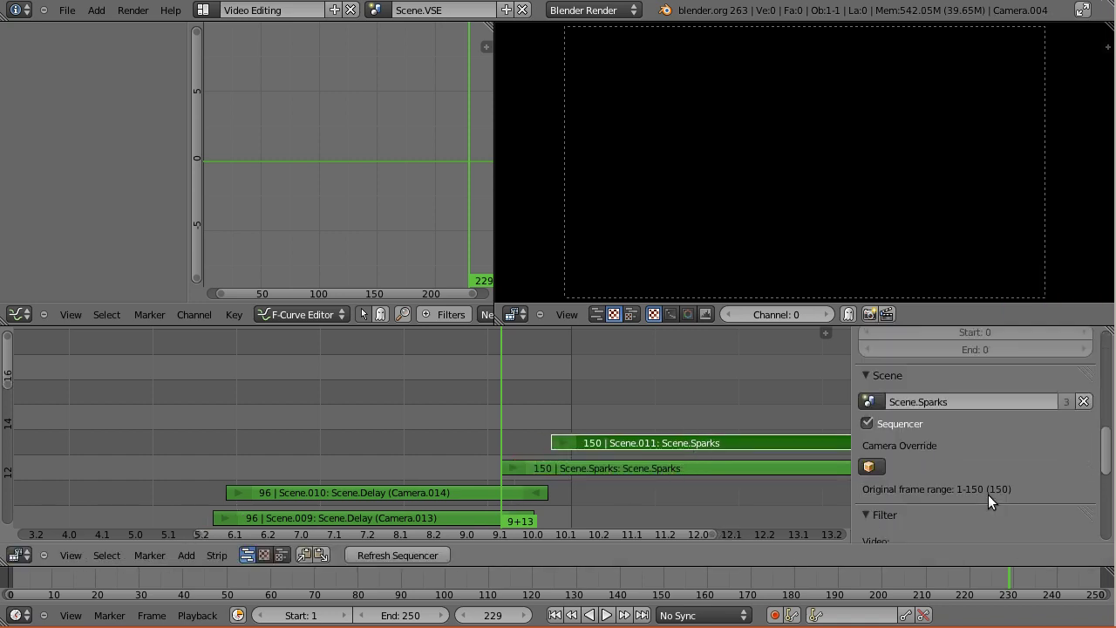
{"action": "left_click", "coordinate": [870, 464]}
{"action": "scroll", "coordinate": [940, 444], "scroll_direction": "down", "scroll_amount": 4}
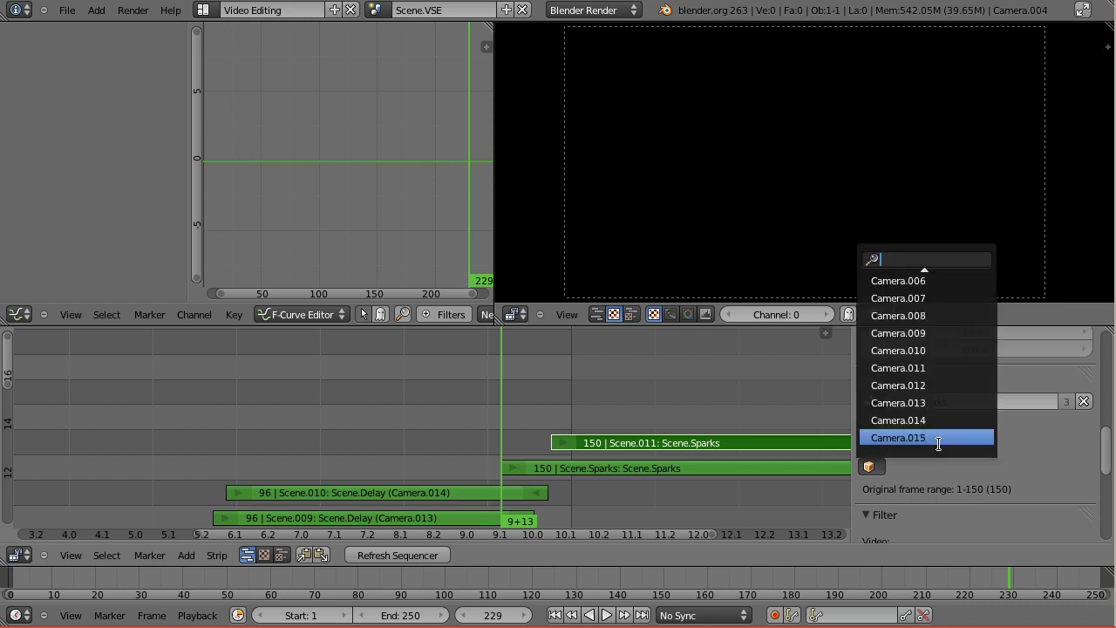
{"action": "left_click", "coordinate": [938, 437]}
Enable color balance on the Scene.011 strip, shifting its gamma slightly toward blue and its gain slightly toward red
{"action": "left_click_drag", "start_coordinate": [1108, 456], "coordinate": [1111, 540]}
{"action": "left_click", "coordinate": [868, 453]}
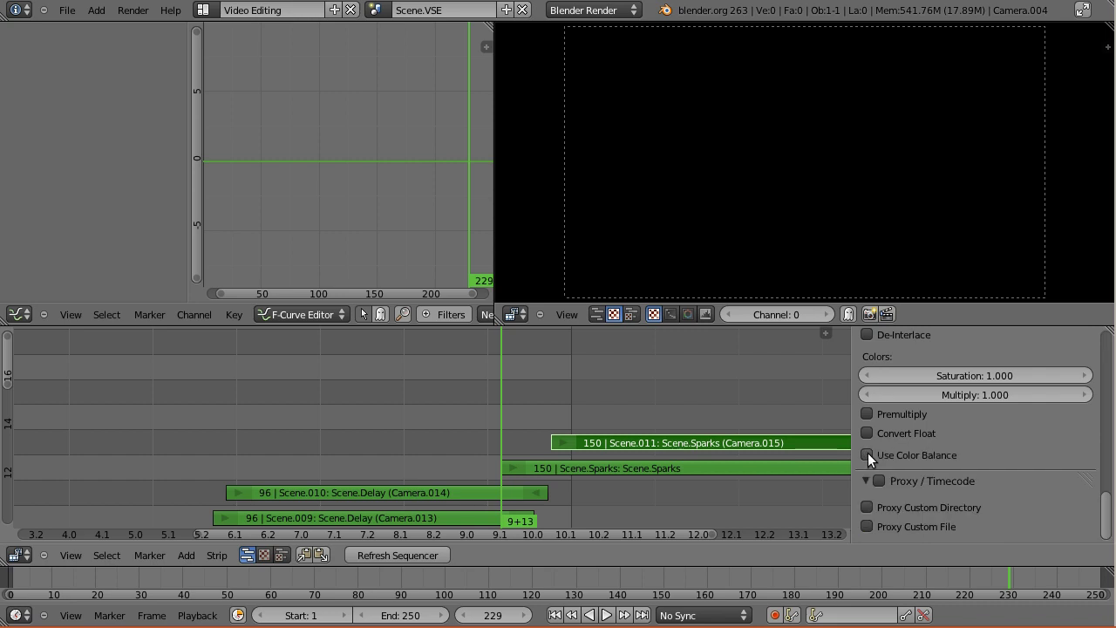
{"action": "left_click", "coordinate": [867, 454]}
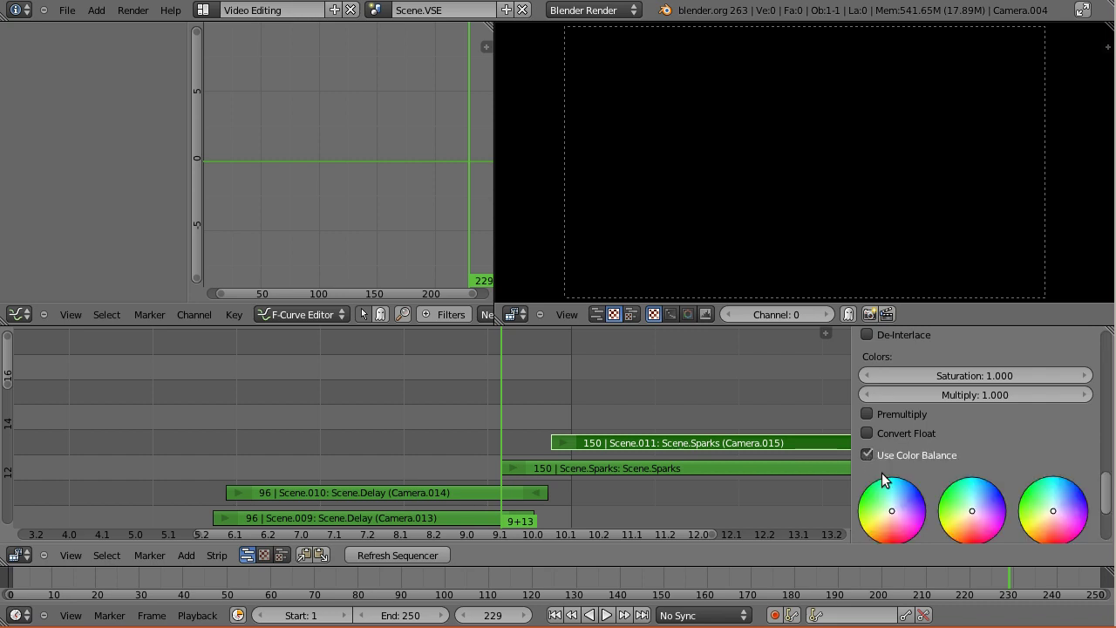
{"action": "left_click", "coordinate": [975, 506]}
{"action": "left_click_drag", "start_coordinate": [1054, 511], "coordinate": [1052, 517]}
Set the animation's end frame to 408 and scrub the playhead to frame 282
{"action": "scroll", "coordinate": [663, 505], "scroll_direction": "down", "scroll_amount": 4}
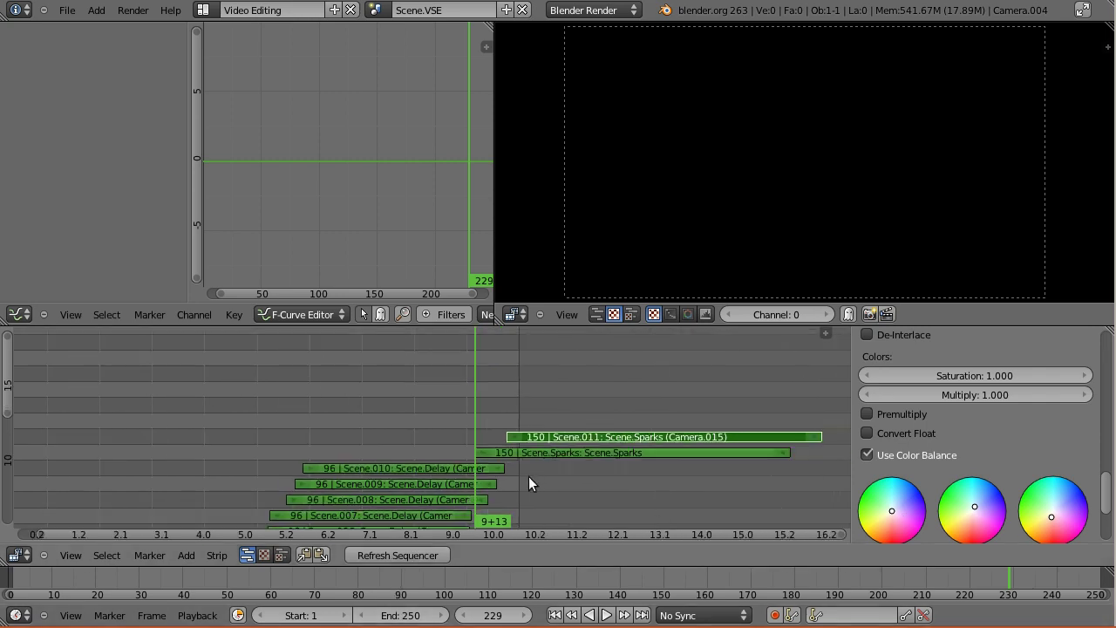
{"action": "left_click_drag", "start_coordinate": [399, 615], "coordinate": [478, 619]}
{"action": "left_click_drag", "start_coordinate": [523, 406], "coordinate": [587, 422]}
{"action": "middle_click_drag", "start_coordinate": [516, 442], "coordinate": [275, 514]}
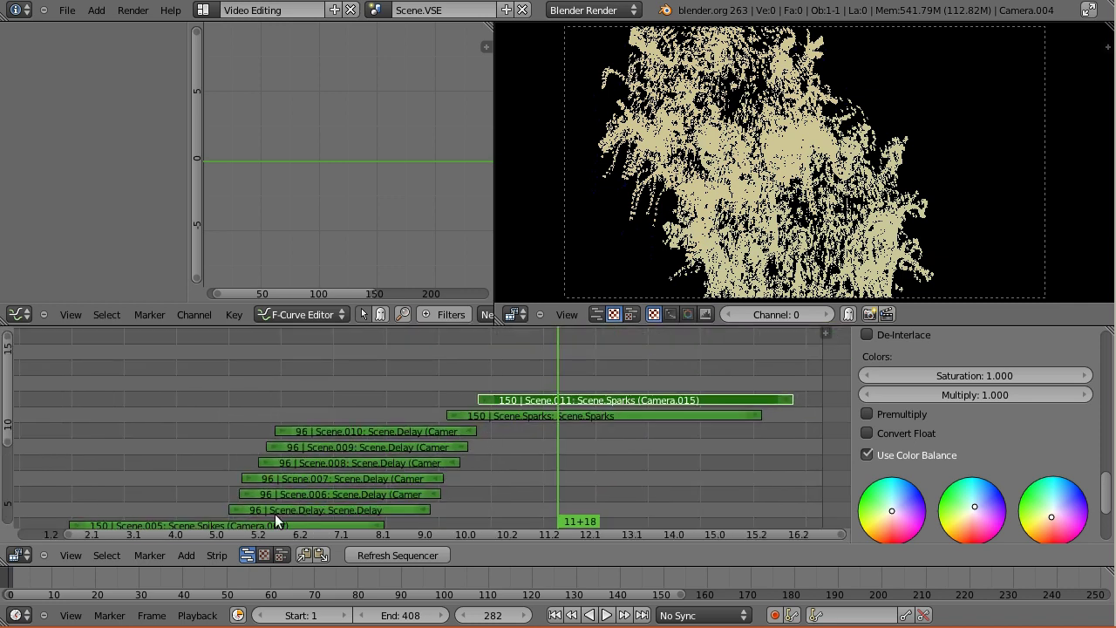
{"action": "right_click", "coordinate": [225, 527]}
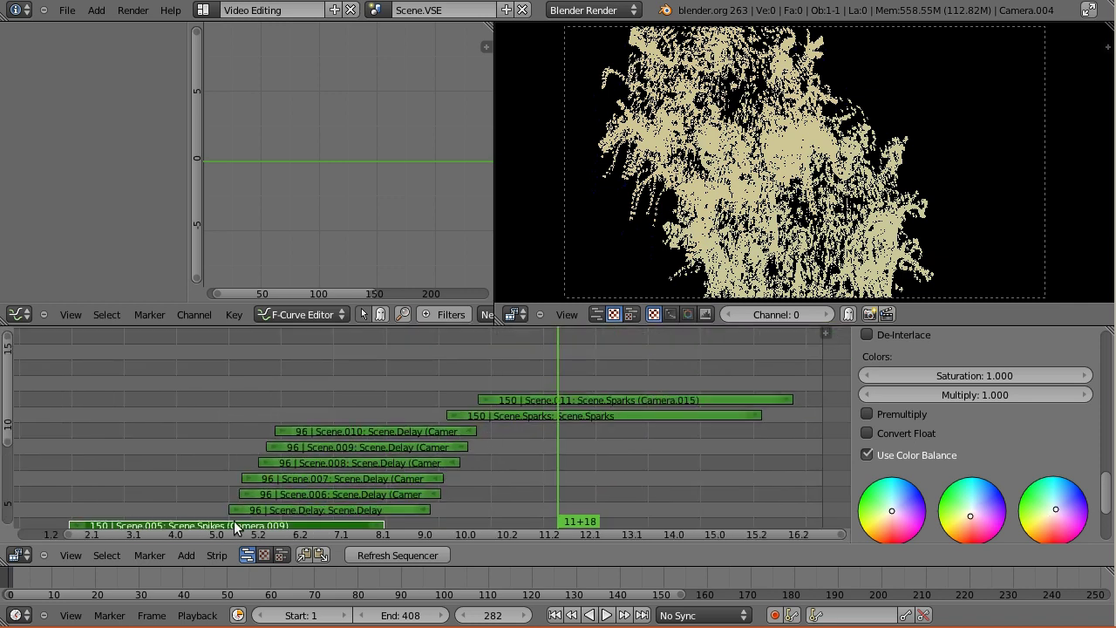
{"action": "key", "text": "shift+d"}
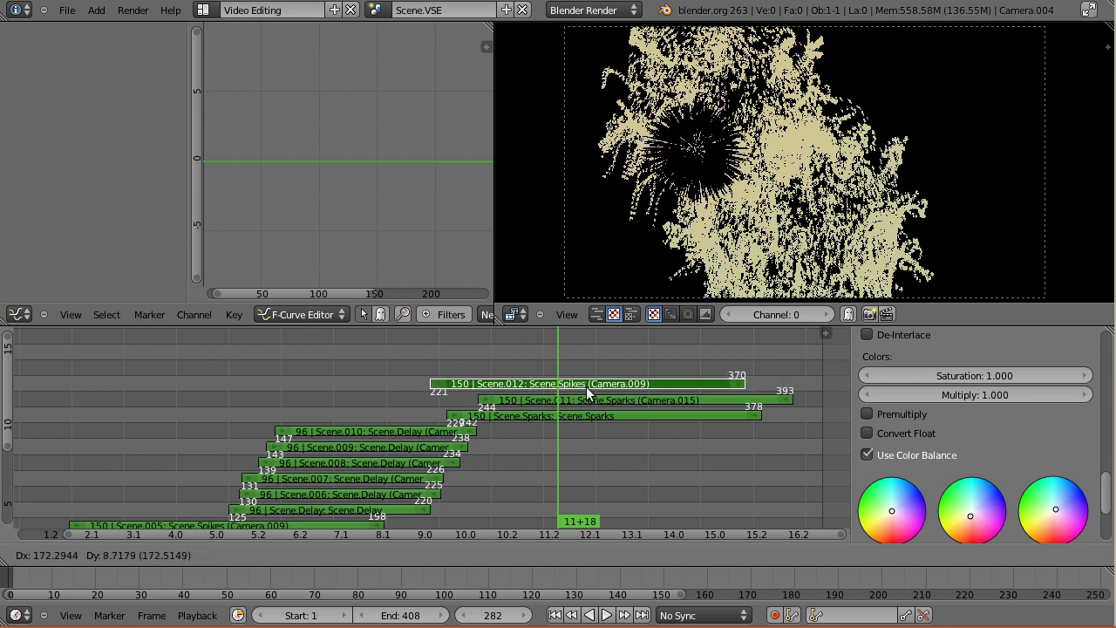
{"action": "left_click", "coordinate": [633, 384]}
{"action": "key", "text": "x"}
{"action": "left_click", "coordinate": [633, 383]}
Duplicate the original Scene.Spikes strip at the beginning of the sequence and place the copy in channel 15, starting at frame 233
{"action": "scroll", "coordinate": [210, 467], "scroll_direction": "down", "scroll_amount": 2}
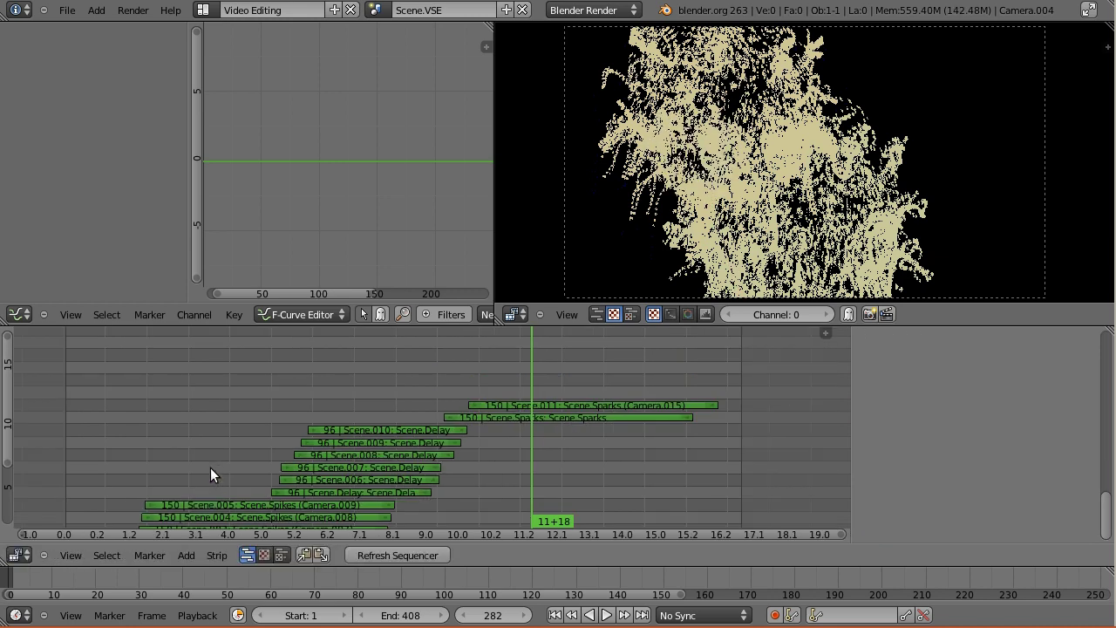
{"action": "left_click", "coordinate": [142, 493]}
{"action": "left_click", "coordinate": [180, 490]}
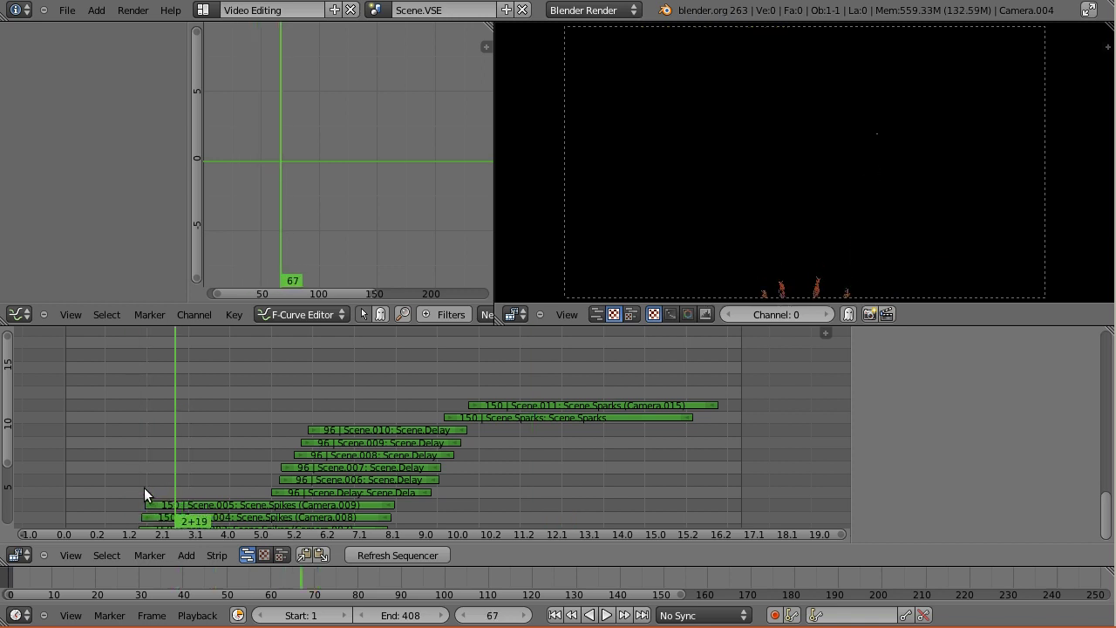
{"action": "left_click", "coordinate": [138, 487]}
{"action": "middle_click_drag", "start_coordinate": [132, 490], "coordinate": [202, 441]}
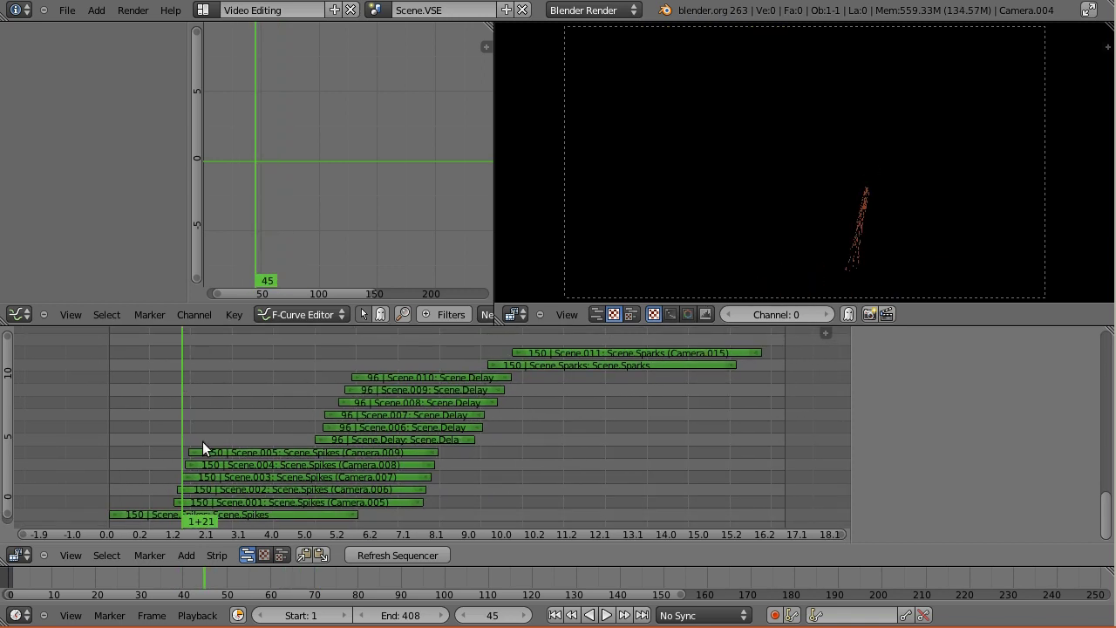
{"action": "left_click", "coordinate": [173, 513]}
{"action": "middle_click_drag", "start_coordinate": [537, 453], "coordinate": [499, 471]}
{"action": "key", "text": "shift+d"}
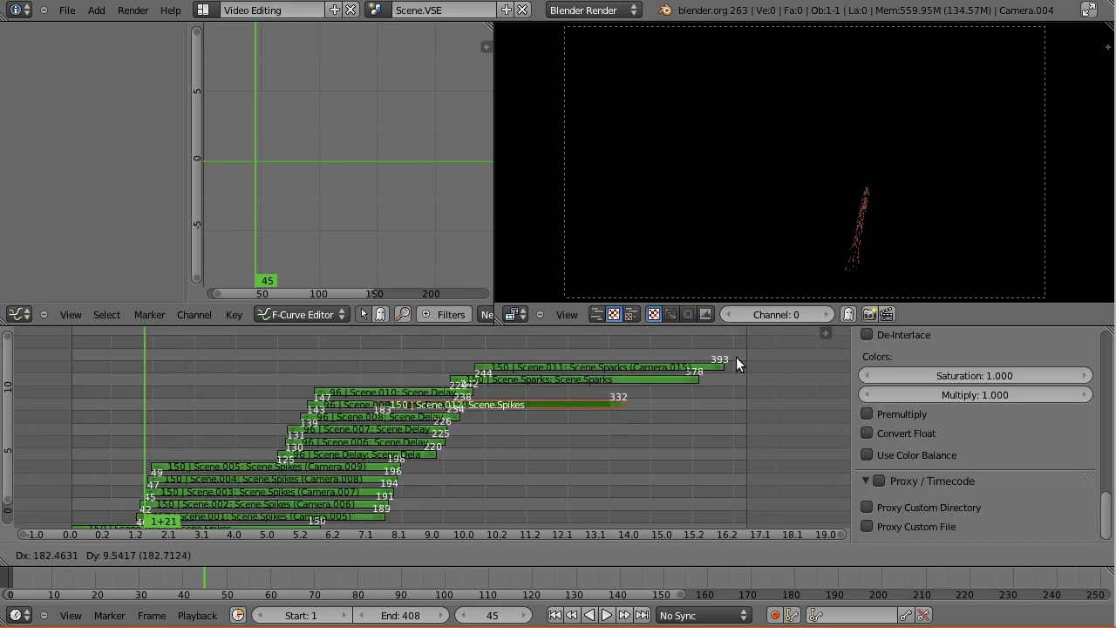
{"action": "left_click", "coordinate": [818, 315]}
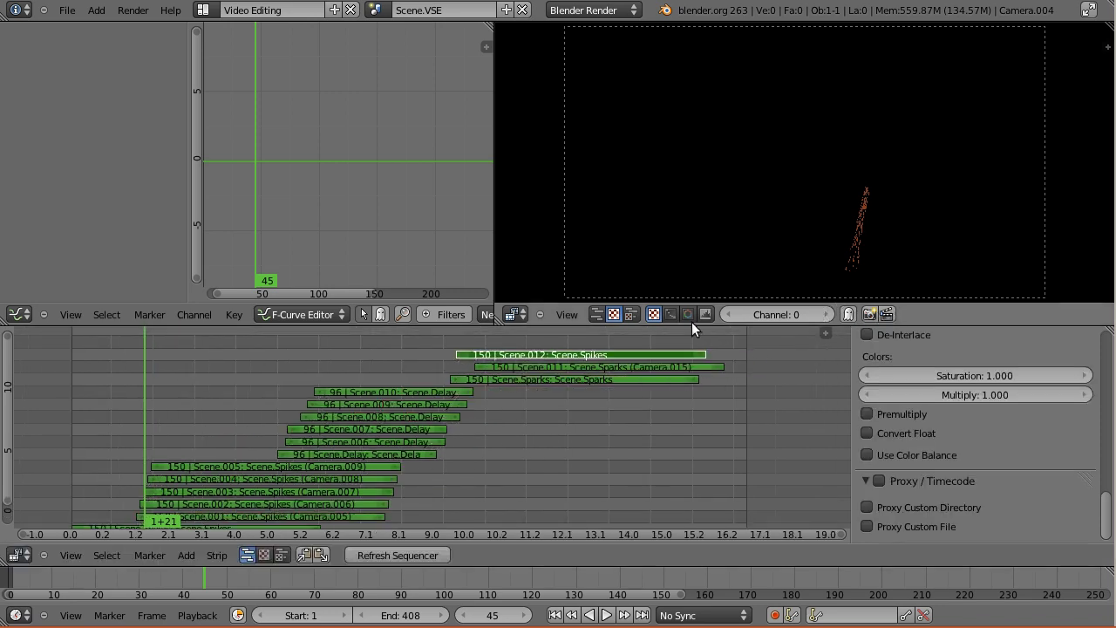
Play back the sequence from just before the Scene.012 spikes strip
{"action": "left_click", "coordinate": [447, 345]}
{"action": "key", "text": "alt+a"}
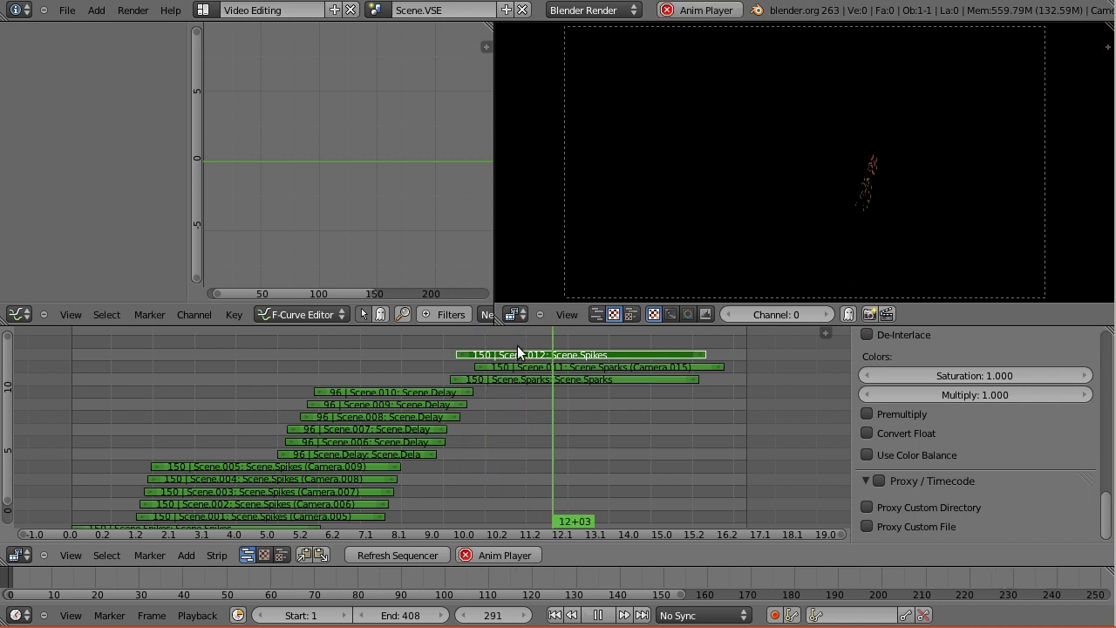
{"action": "key", "text": "alt+a"}
Set the Scene.012 strip's blend mode to Alpha Over and play back the result
{"action": "left_click_drag", "start_coordinate": [1106, 511], "coordinate": [1106, 332]}
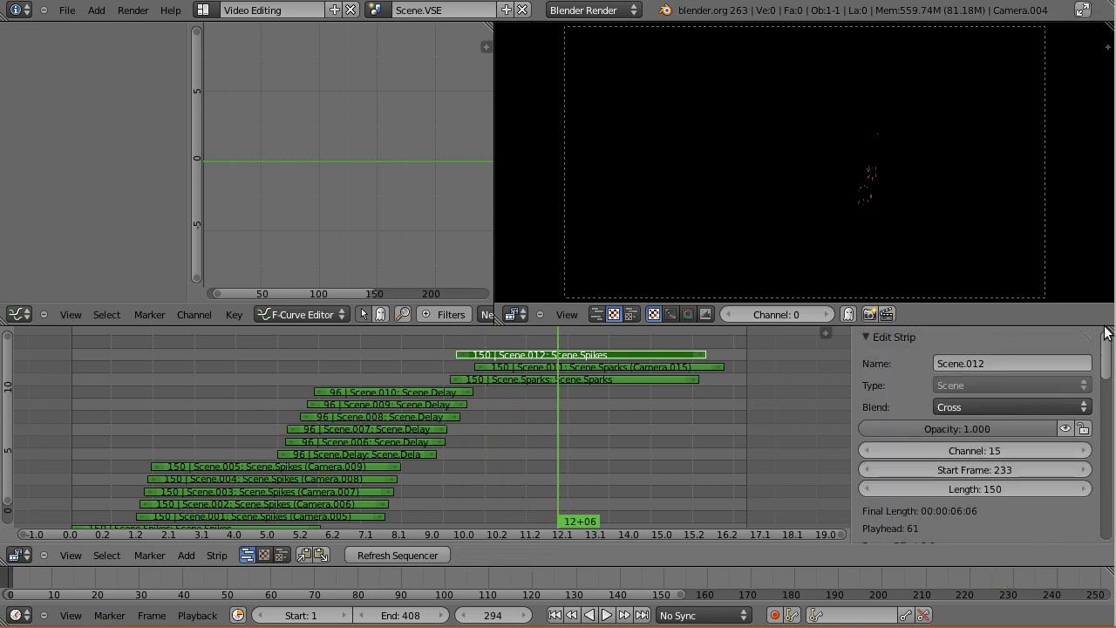
{"action": "left_click", "coordinate": [995, 399]}
{"action": "left_click", "coordinate": [984, 313]}
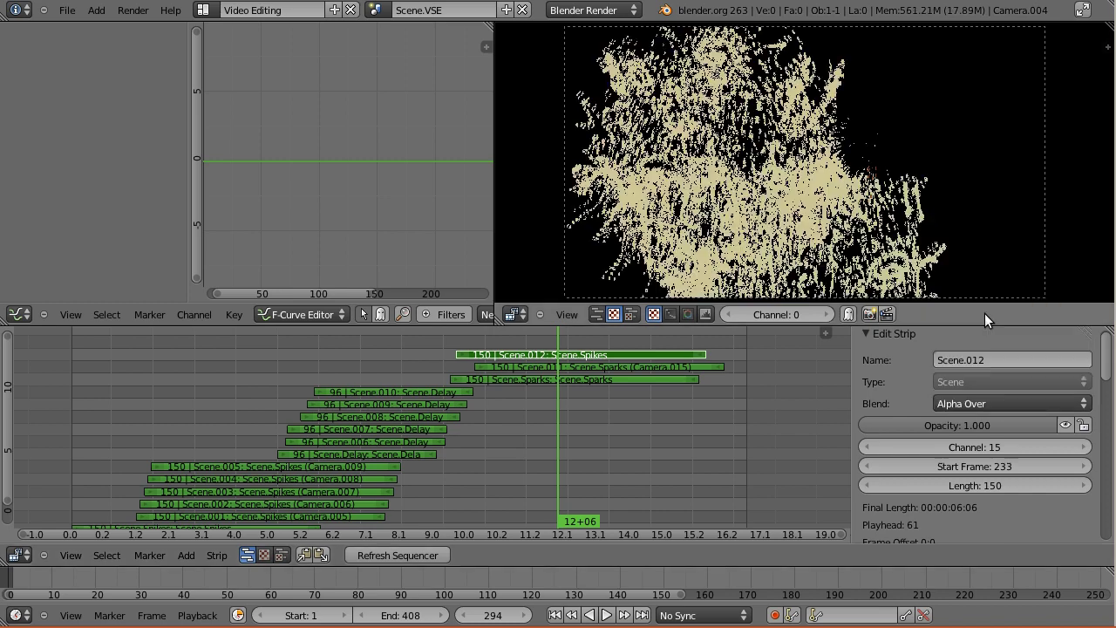
{"action": "key", "text": "alt+a"}
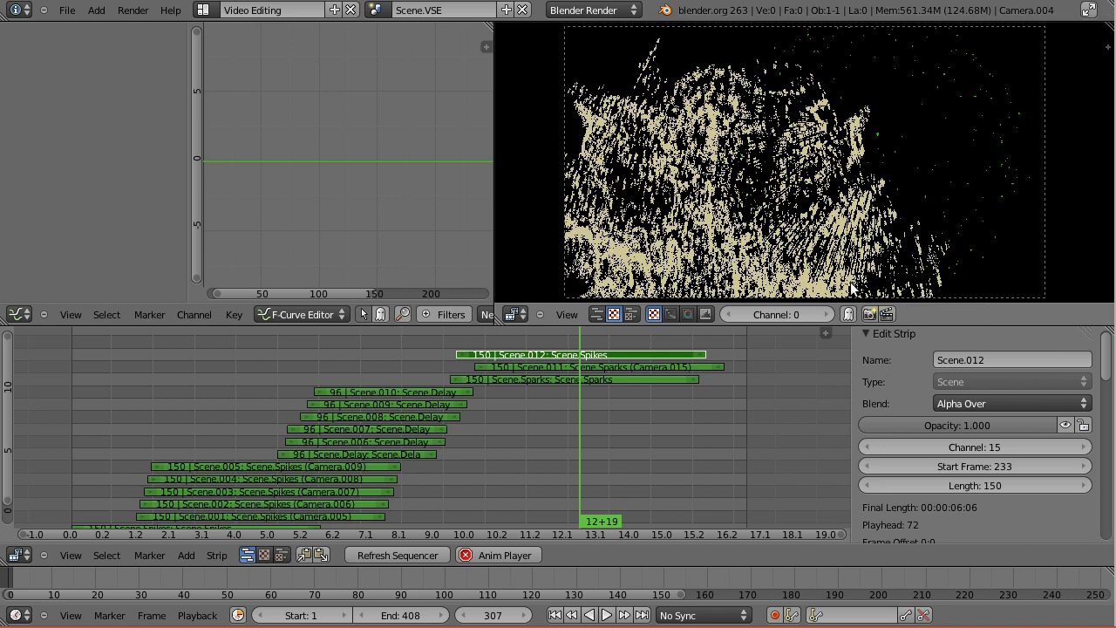
{"action": "key", "text": "alt+a"}
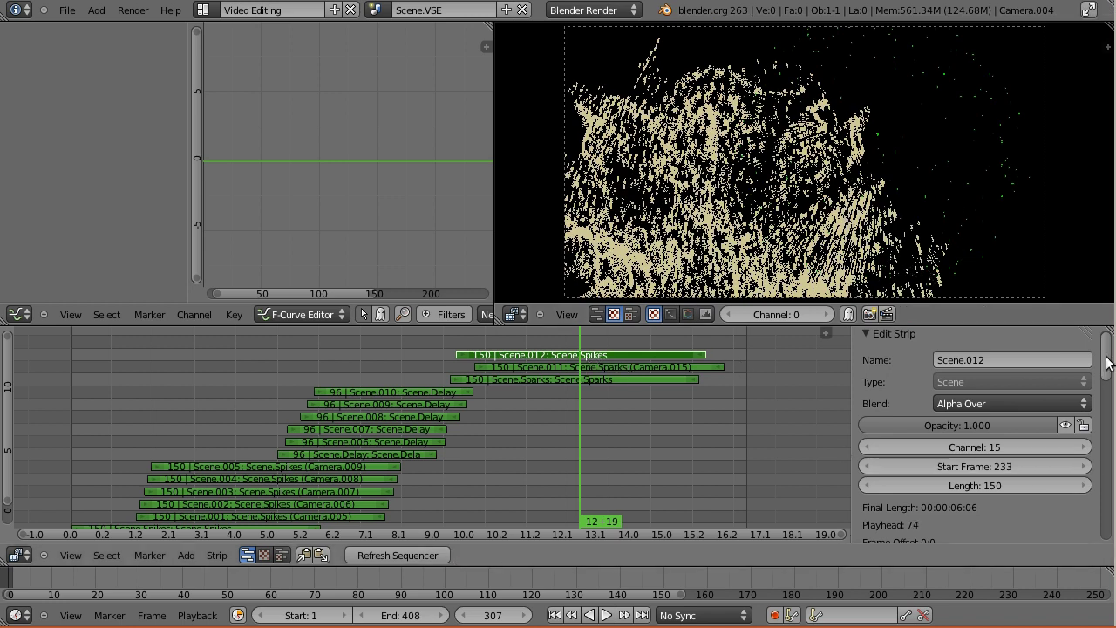
Enable color balance on the Scene.012 strip and shift its gamma and gain toward red
{"action": "left_click_drag", "start_coordinate": [1106, 361], "coordinate": [1110, 527]}
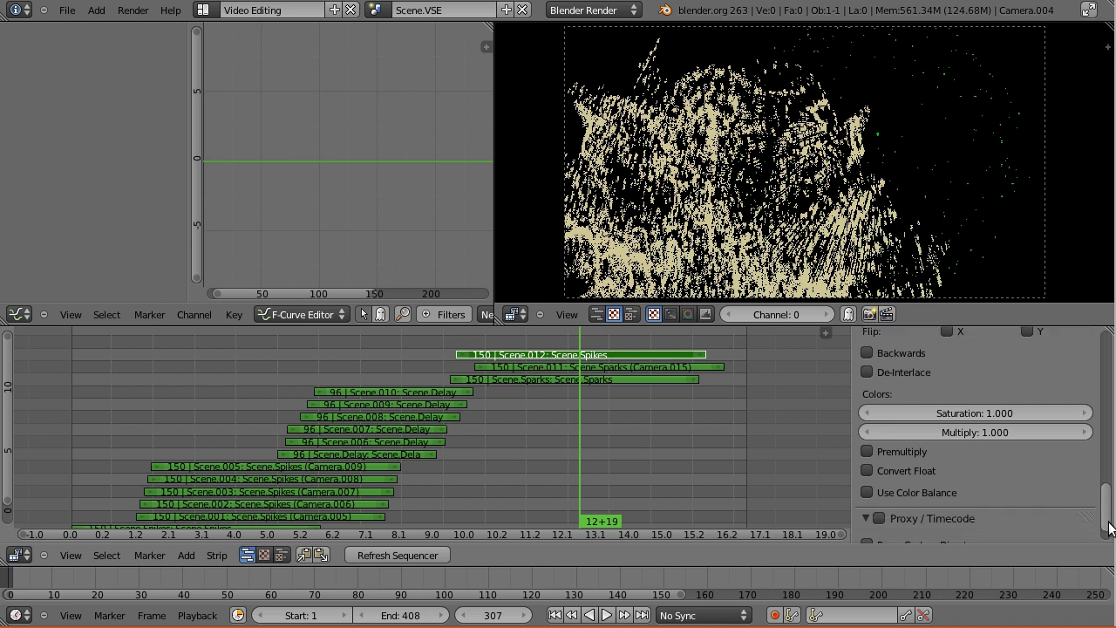
{"action": "left_click", "coordinate": [867, 492]}
{"action": "scroll", "coordinate": [950, 489], "scroll_direction": "down", "scroll_amount": 3}
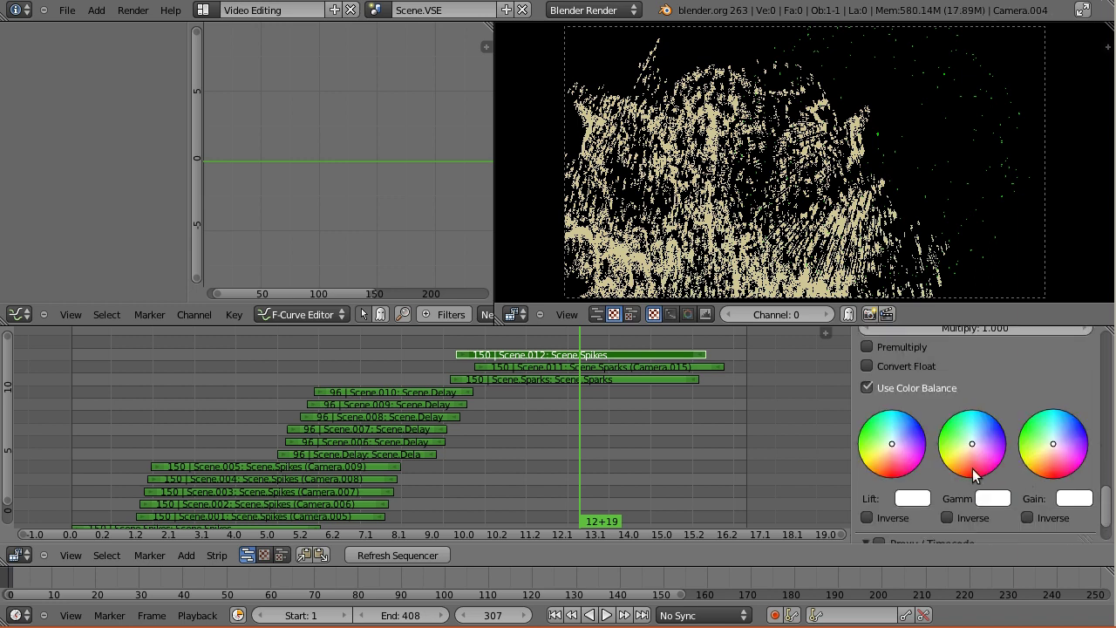
{"action": "left_click", "coordinate": [973, 469]}
{"action": "mouse_move", "coordinate": [1054, 445]}
{"action": "left_mouse_down"}
{"action": "mouse_move", "coordinate": [1064, 464]}
{"action": "mouse_move", "coordinate": [1056, 471]}
{"action": "left_mouse_up"}
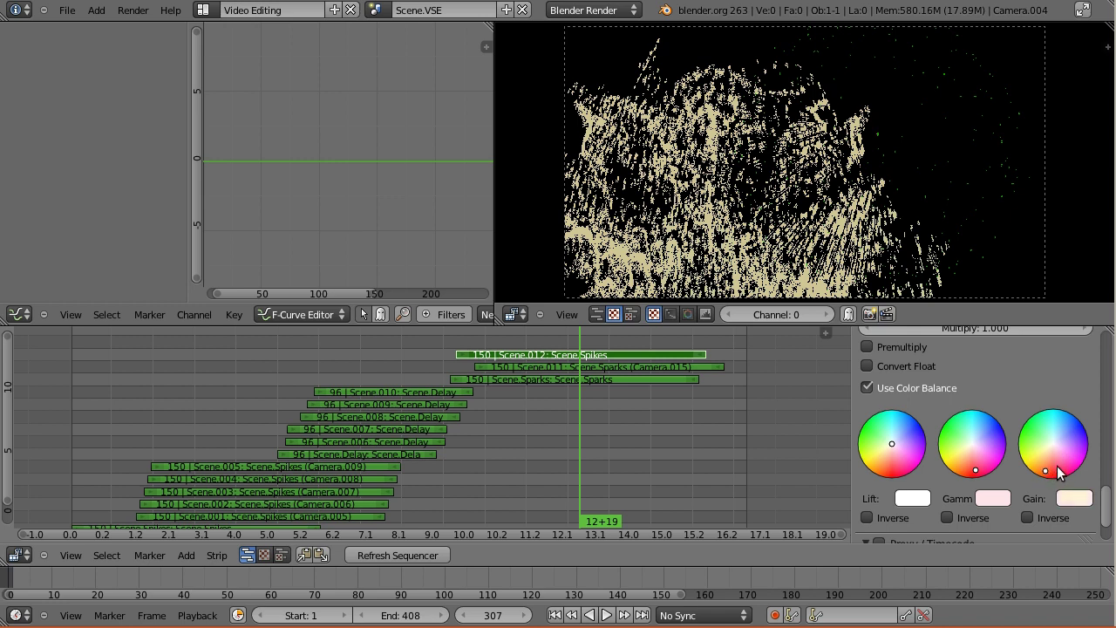
{"action": "left_click_drag", "start_coordinate": [1045, 469], "coordinate": [1058, 469]}
{"action": "left_click_drag", "start_coordinate": [1104, 511], "coordinate": [1102, 349]}
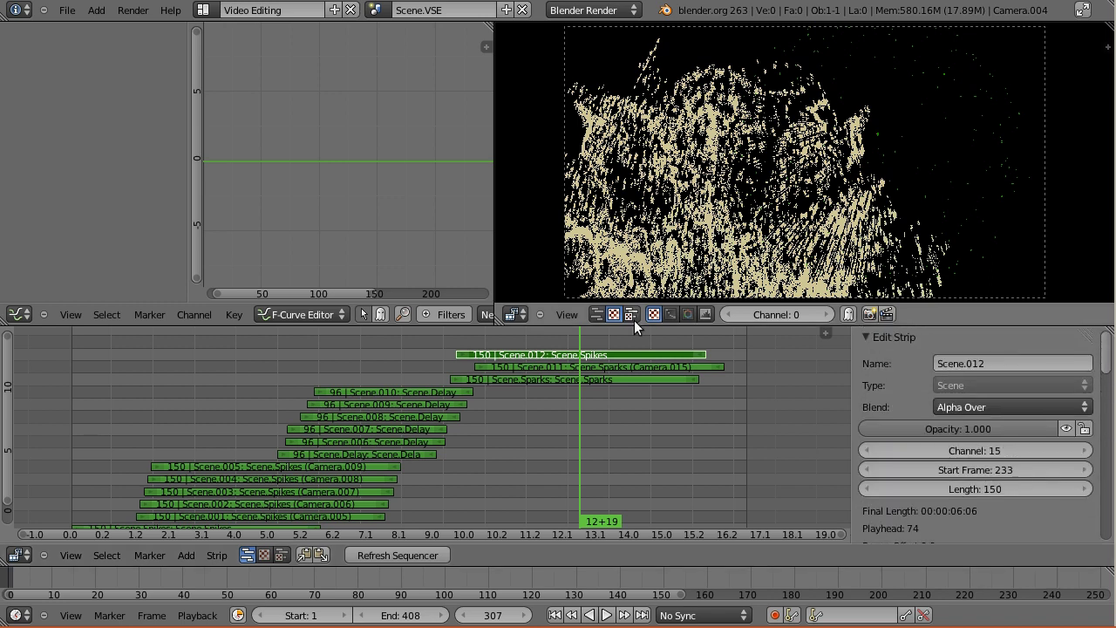
Duplicate the Scene.007 delay strip and place the copy in channel 16, starting at frame 308
{"action": "middle_click_drag", "start_coordinate": [621, 431], "coordinate": [459, 512]}
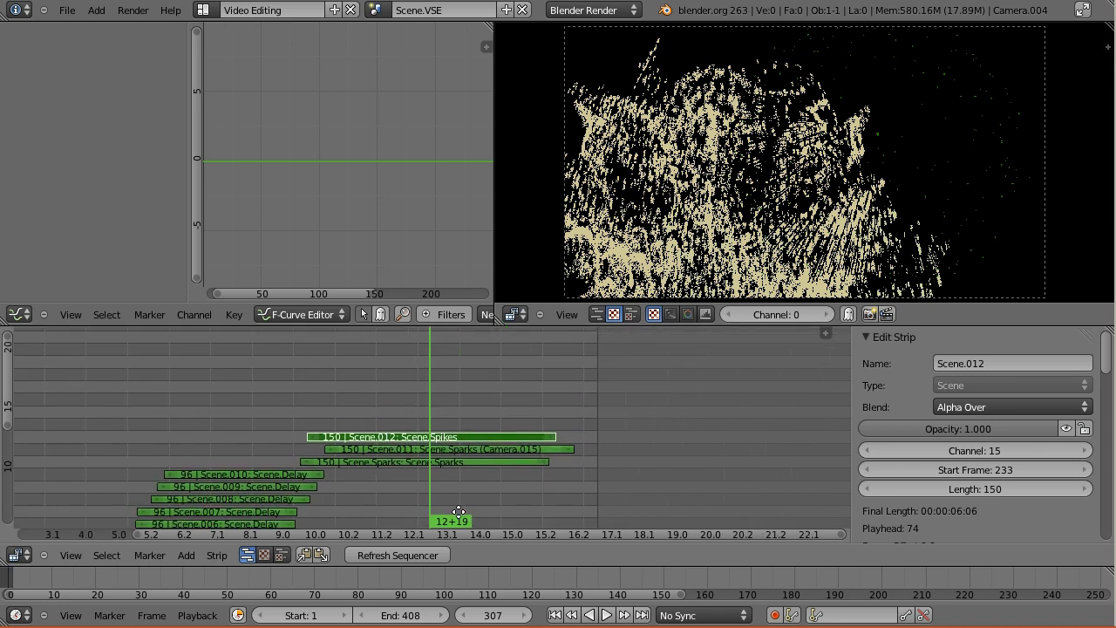
{"action": "middle_click_drag", "start_coordinate": [363, 491], "coordinate": [381, 475]}
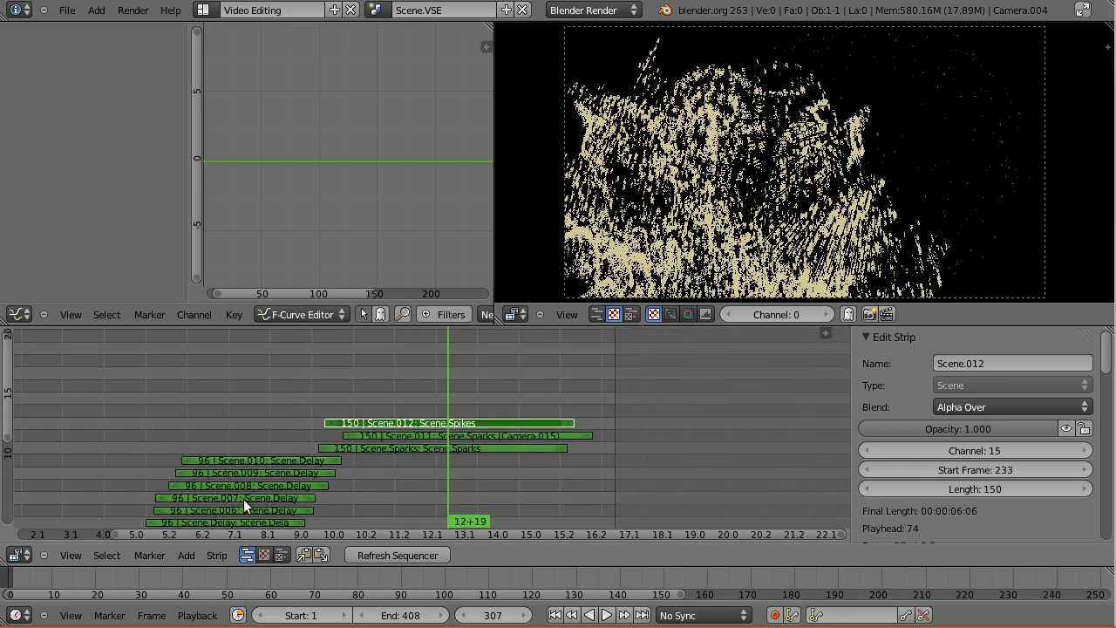
{"action": "right_click", "coordinate": [239, 499]}
{"action": "key", "text": "shift+d"}
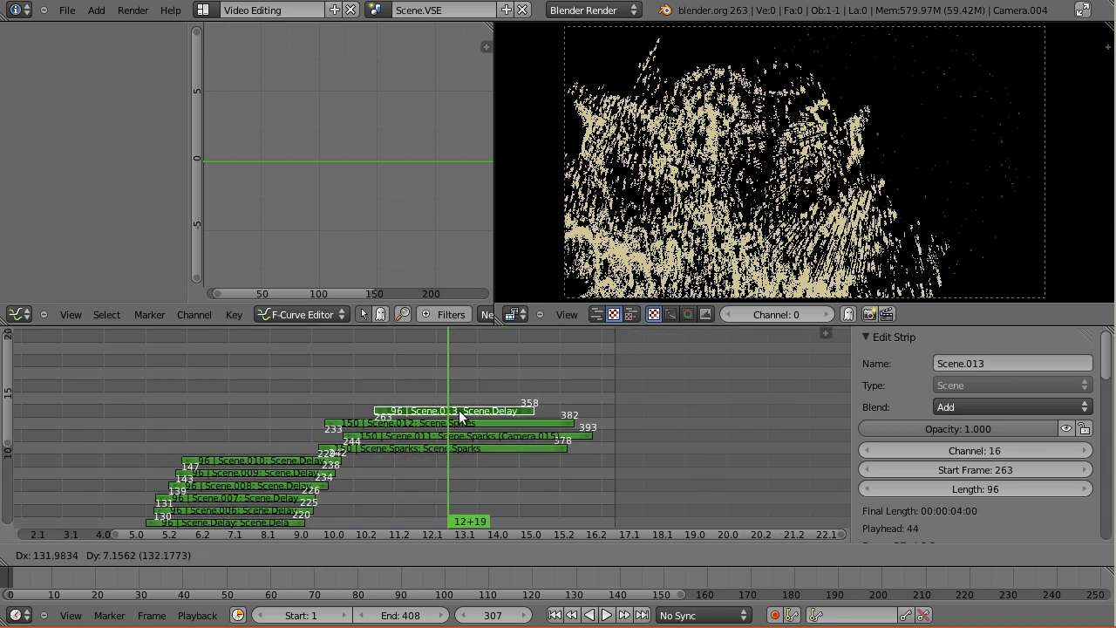
{"action": "left_click", "coordinate": [533, 414]}
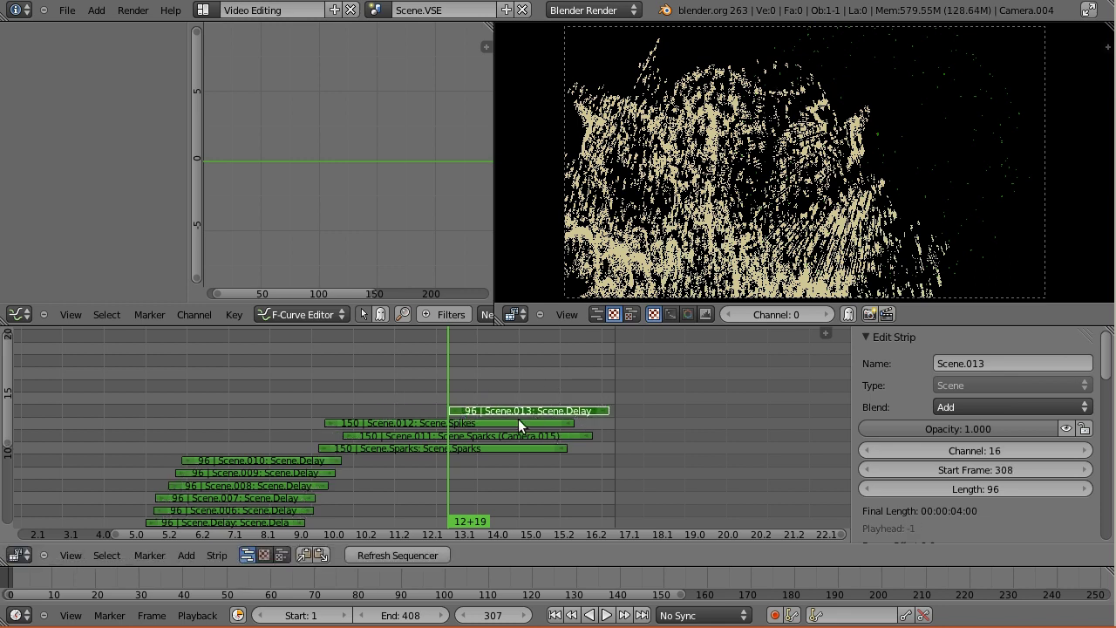
{"action": "key", "text": "shift+d"}
{"action": "left_click", "coordinate": [216, 452]}
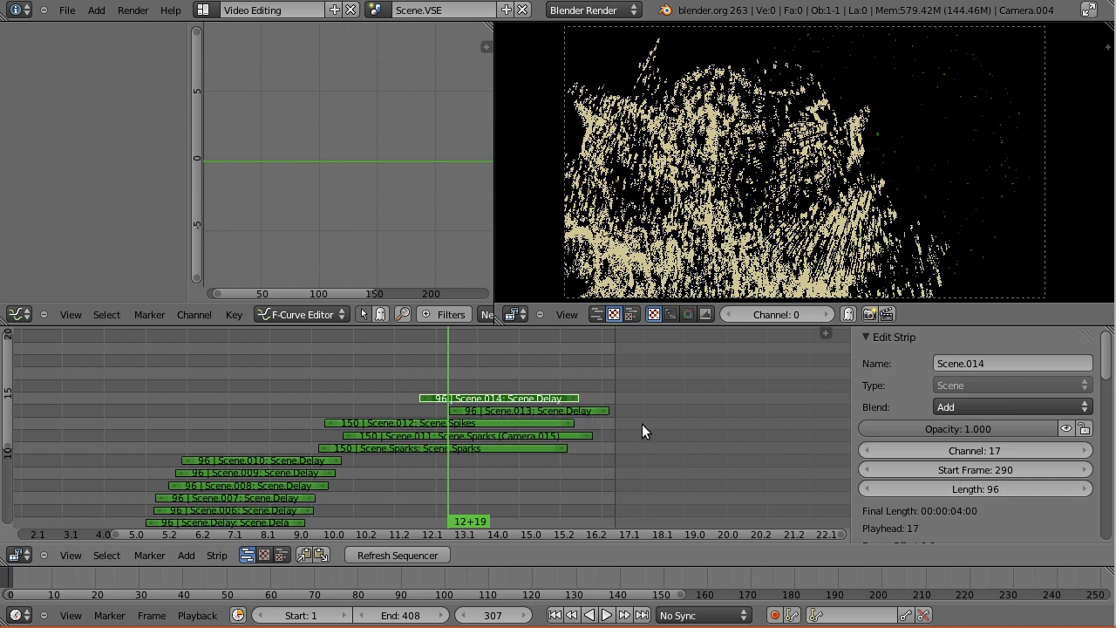
{"action": "key", "text": "x"}
{"action": "left_click", "coordinate": [505, 400]}
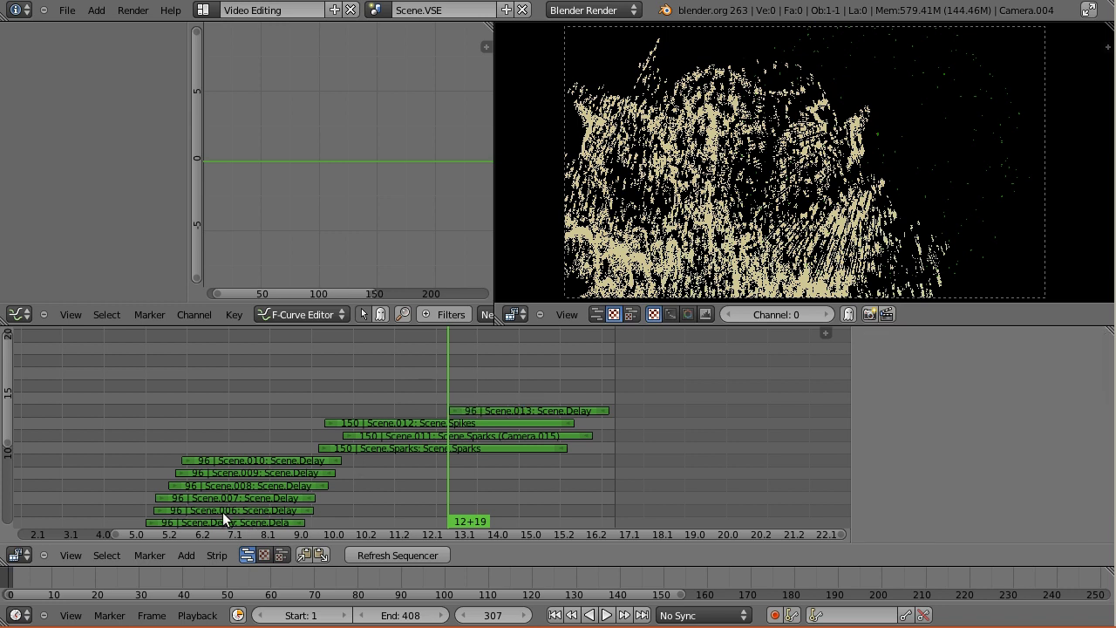
Duplicate the original Scene.Delay strip and place the copy in channel 17, starting slightly before the Scene.013 strip
{"action": "scroll", "coordinate": [219, 510], "scroll_direction": "down", "scroll_amount": 1}
{"action": "right_click", "coordinate": [220, 515]}
{"action": "key", "text": "shift+d"}
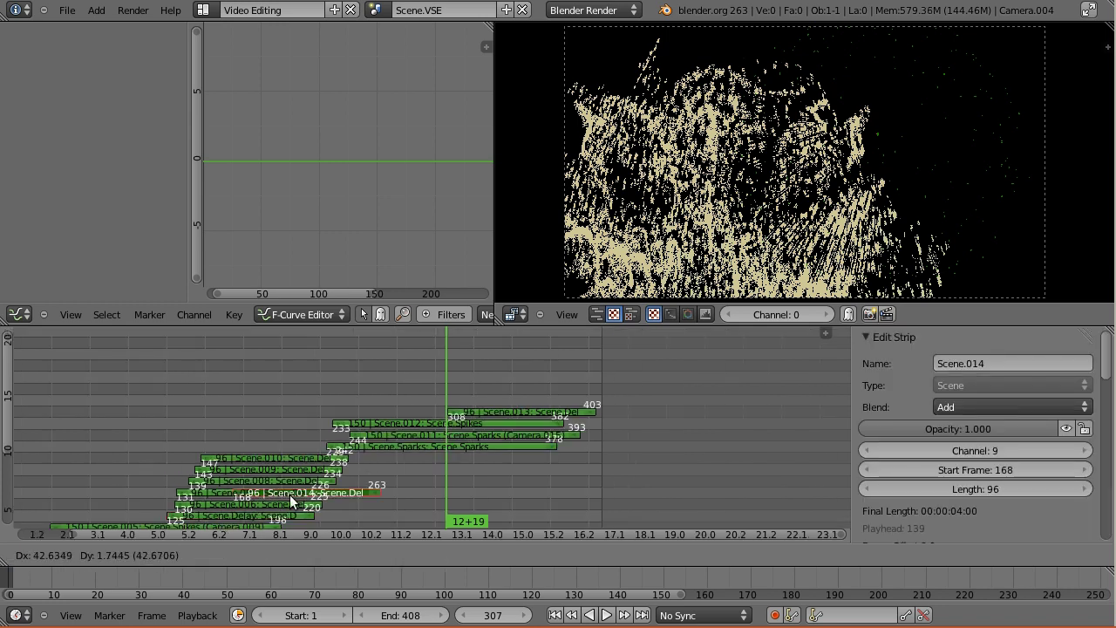
{"action": "left_click", "coordinate": [483, 405]}
Enable color balance on the Scene.013 strip and shift its gamma and gain toward orange
{"action": "right_click", "coordinate": [487, 412]}
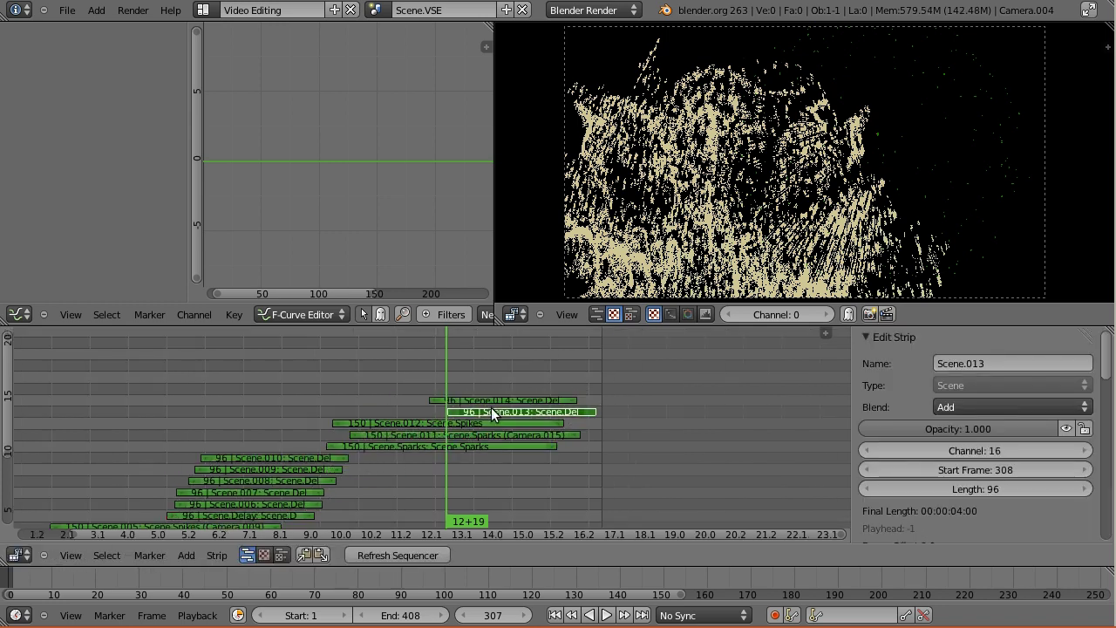
{"action": "left_click_drag", "start_coordinate": [1106, 366], "coordinate": [1109, 531]}
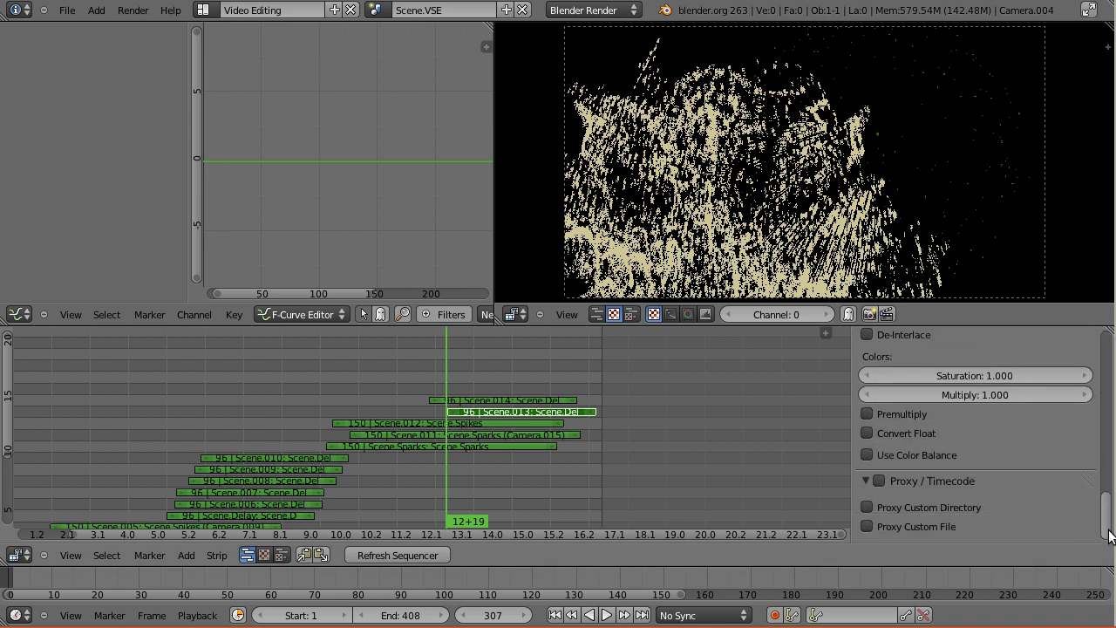
{"action": "left_click", "coordinate": [867, 454]}
{"action": "left_click", "coordinate": [963, 530]}
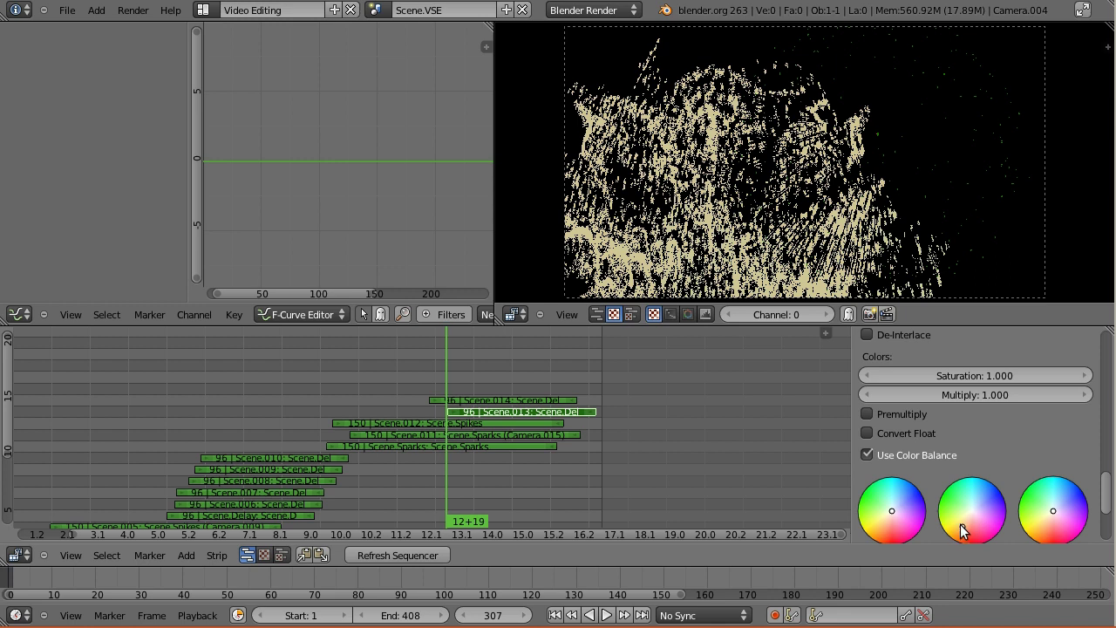
{"action": "left_click", "coordinate": [1040, 529]}
Enable color balance on the Scene.014 strip and shift its gamma and gain toward blue
{"action": "right_click", "coordinate": [514, 401]}
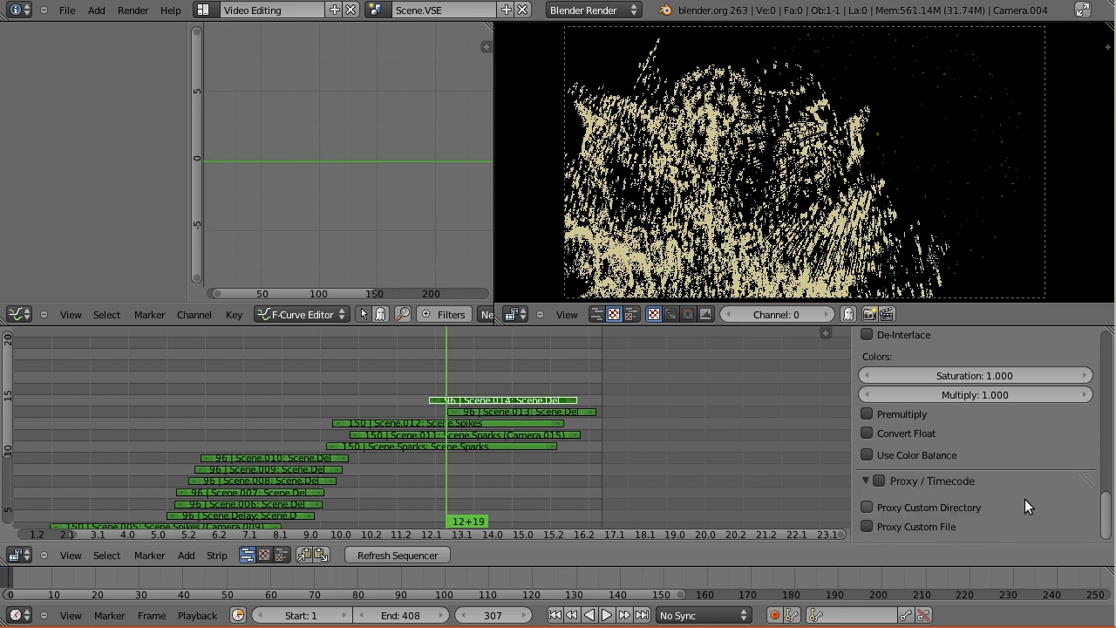
{"action": "left_click", "coordinate": [866, 455]}
{"action": "left_click_drag", "start_coordinate": [979, 506], "coordinate": [975, 496]}
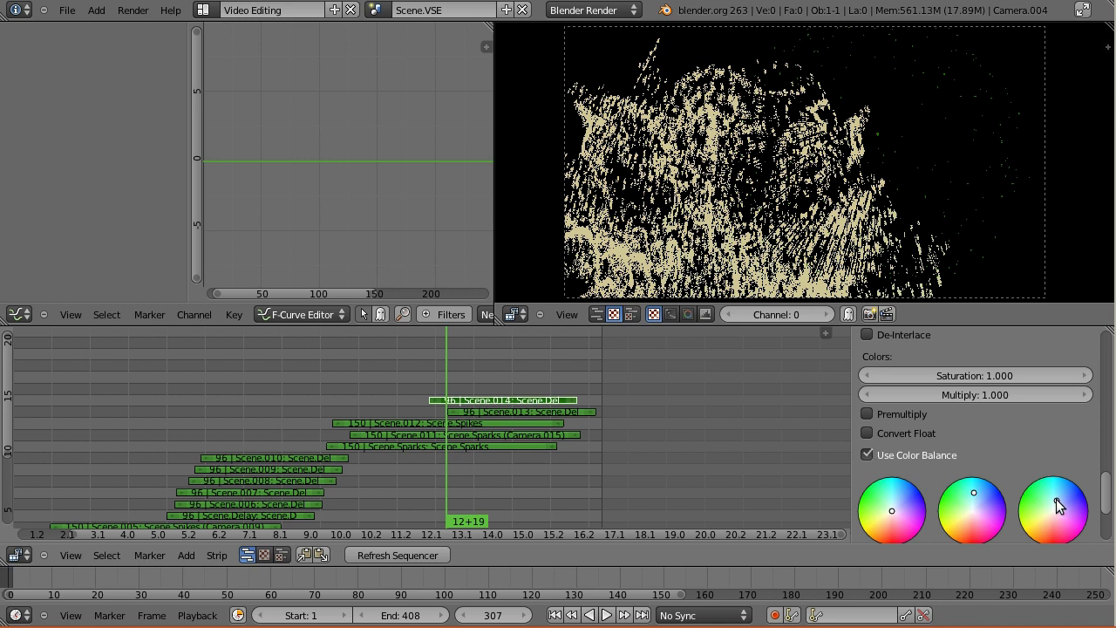
Set the sequence's end frame to 568 and add the Scene.Gsicht scene strip above the existing strips, starting near frame 376
{"action": "middle_click_drag", "start_coordinate": [641, 452], "coordinate": [380, 456]}
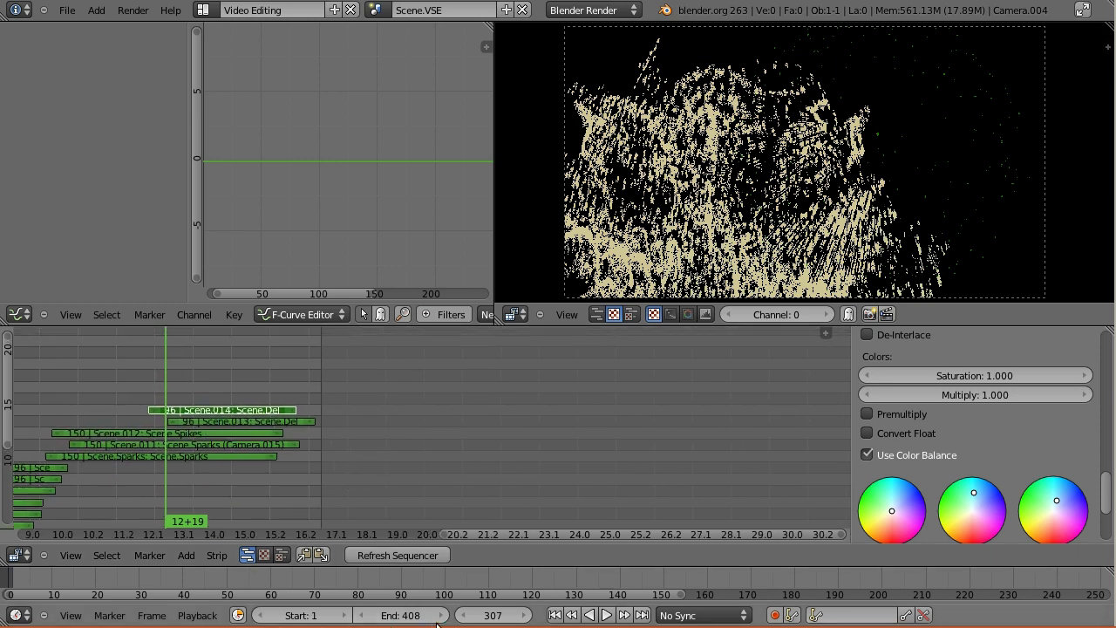
{"action": "left_click_drag", "start_coordinate": [389, 616], "coordinate": [487, 615]}
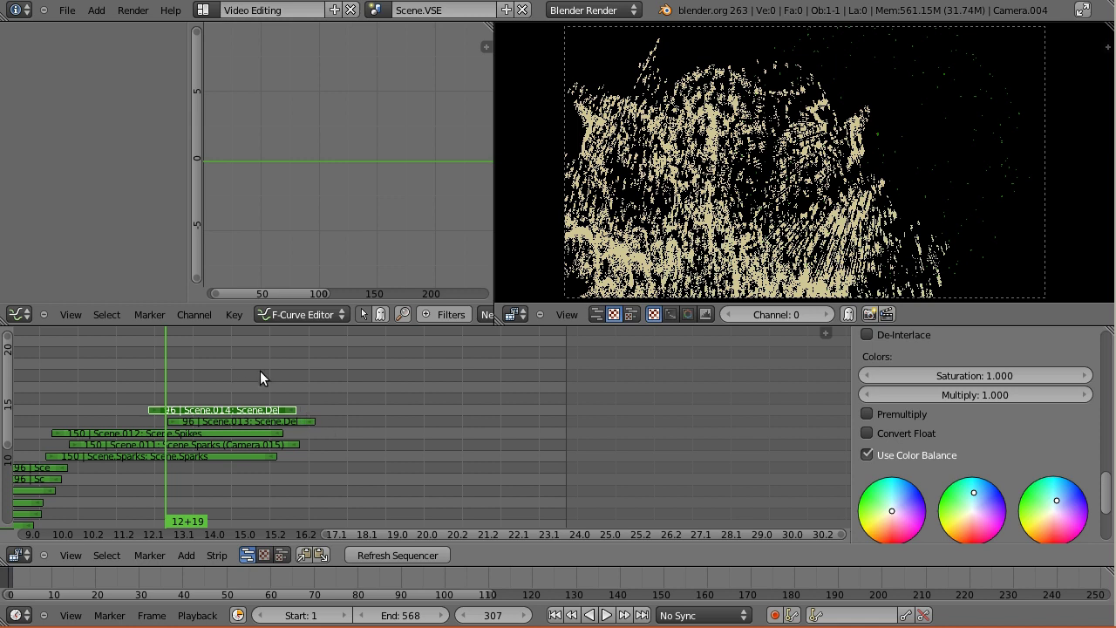
{"action": "left_click_drag", "start_coordinate": [281, 379], "coordinate": [271, 381]}
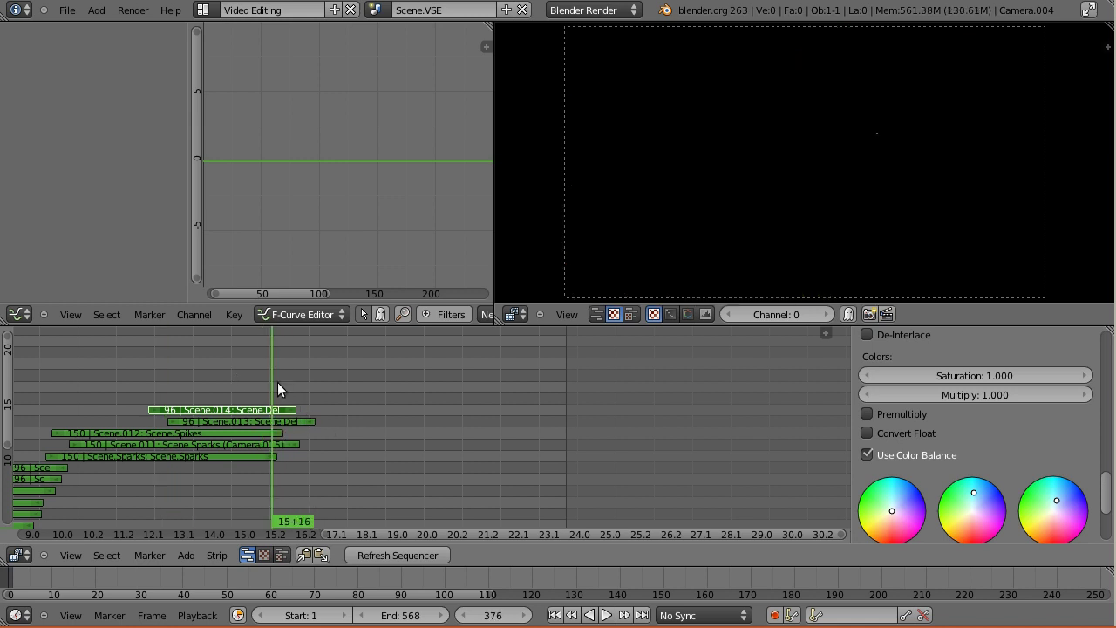
{"action": "key", "text": "shift+a"}
{"action": "mouse_move", "coordinate": [272, 392]}
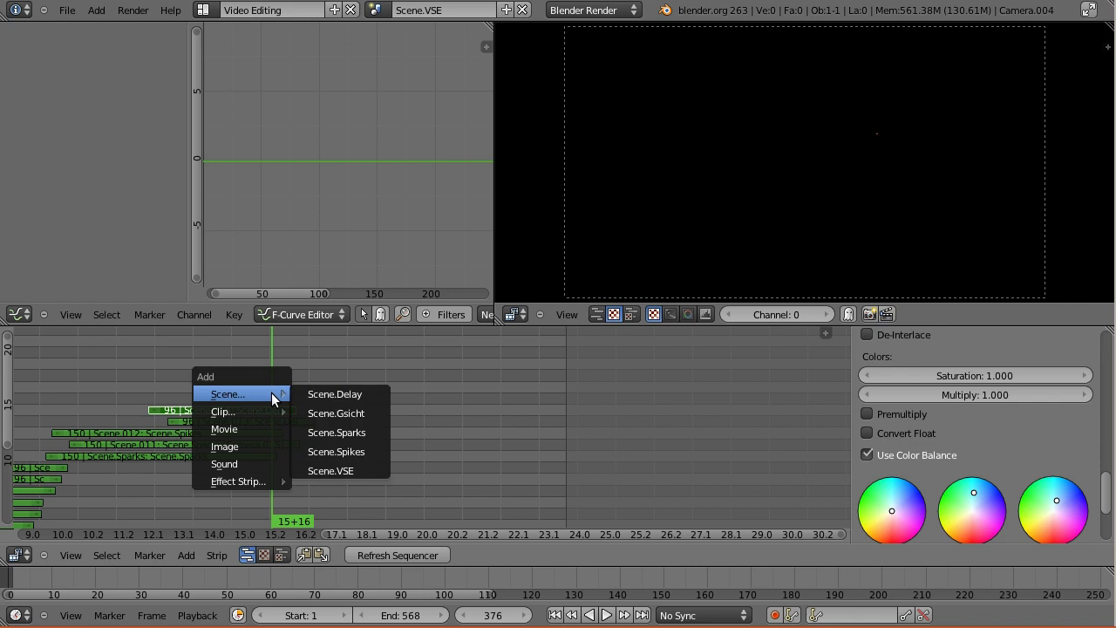
{"action": "left_click", "coordinate": [349, 414]}
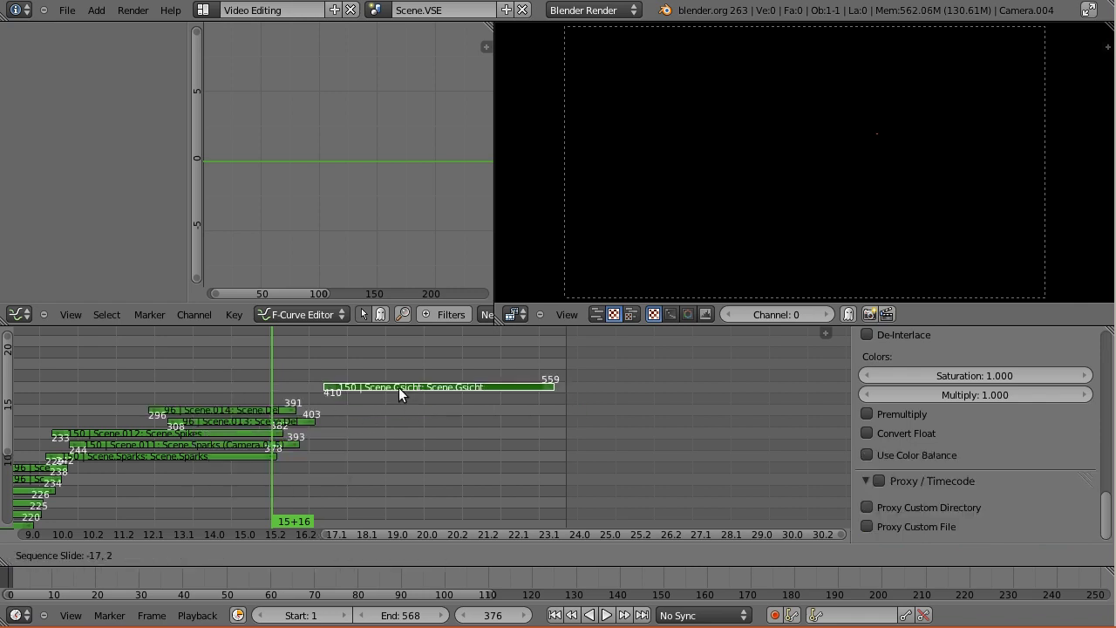
{"action": "left_click", "coordinate": [349, 391]}
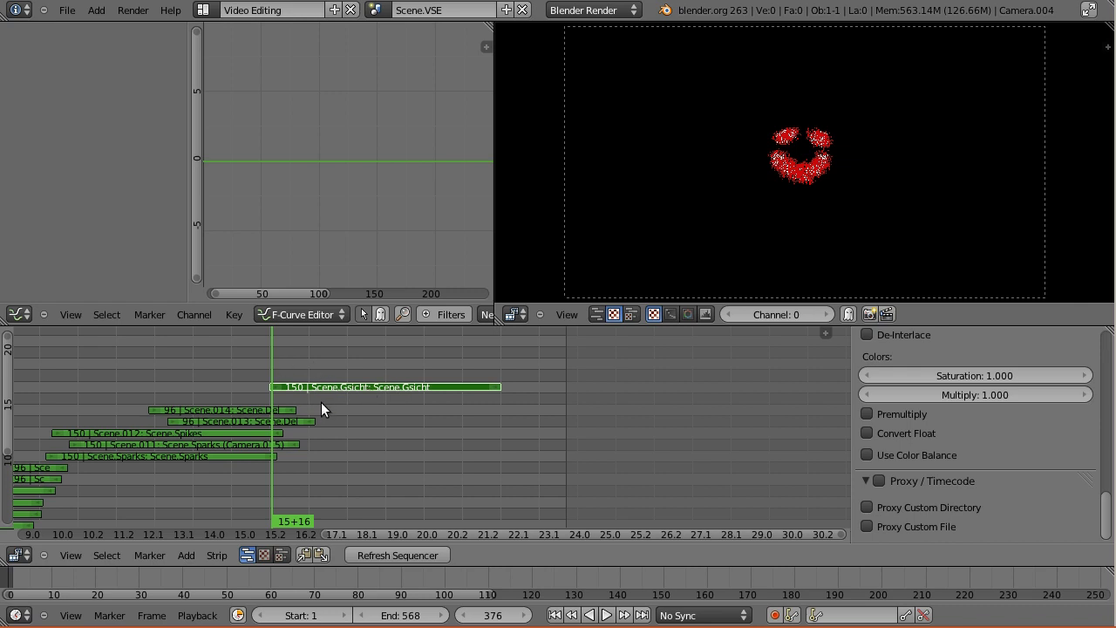
Add the sound file 21410__heigh-hoo__blow.wav as a strip in channel 20, starting at frame 376
{"action": "right_click", "coordinate": [272, 374]}
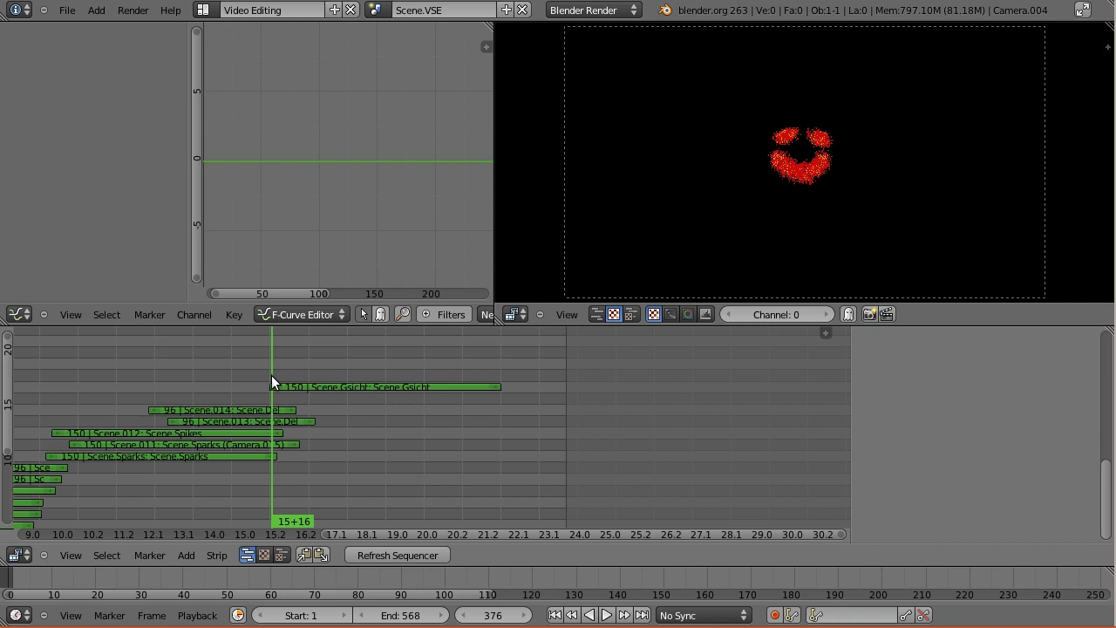
{"action": "key", "text": "shift+a"}
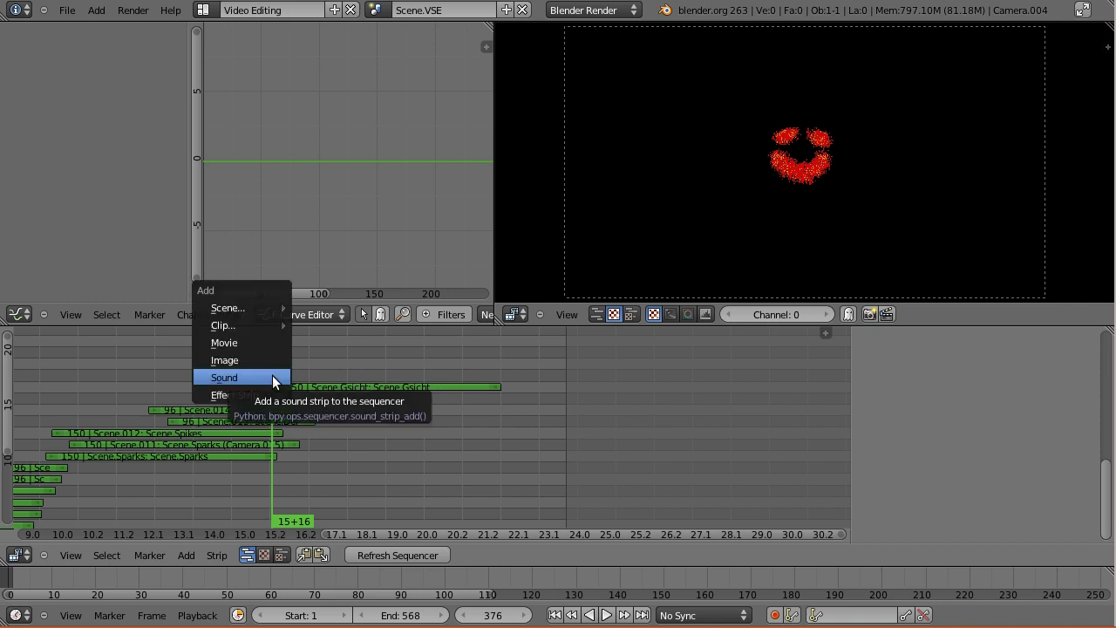
{"action": "left_click", "coordinate": [272, 375]}
{"action": "left_click", "coordinate": [319, 132]}
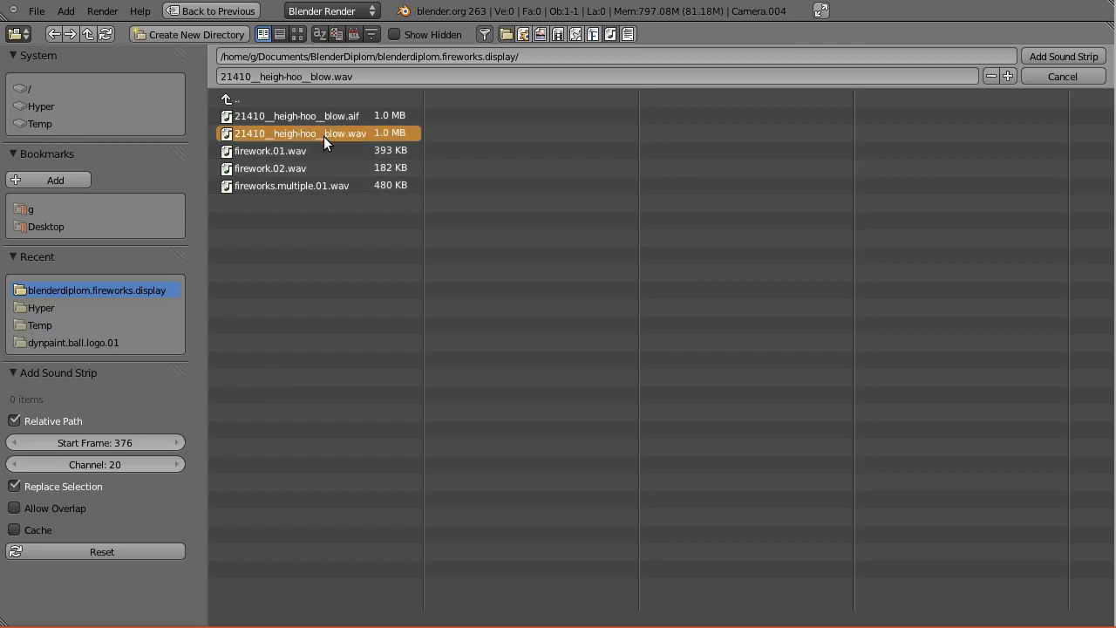
{"action": "left_click", "coordinate": [1044, 53]}
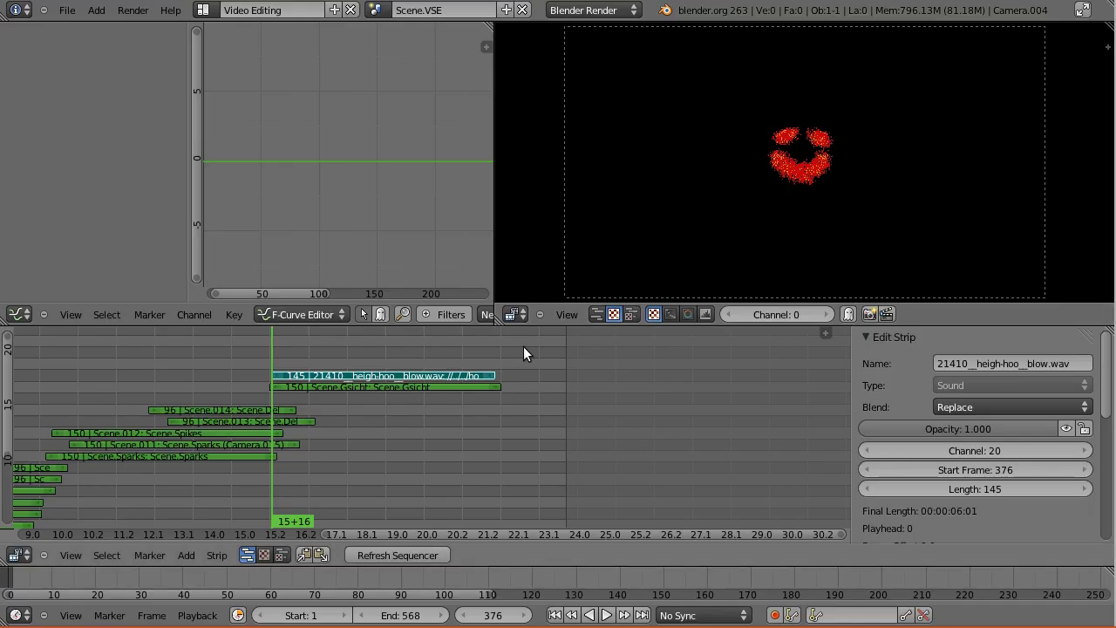
Play back the sequence from the start of the sound strip to check the picture against the audio
{"action": "left_click", "coordinate": [264, 355]}
{"action": "key", "text": "alt+a"}
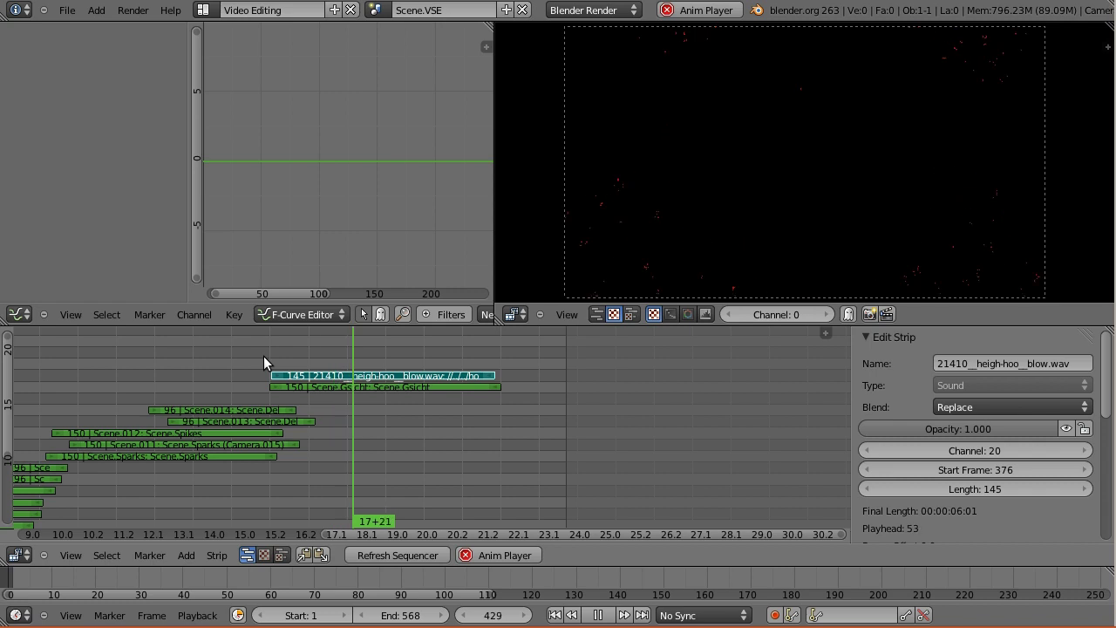
{"action": "key", "text": "alt+a"}
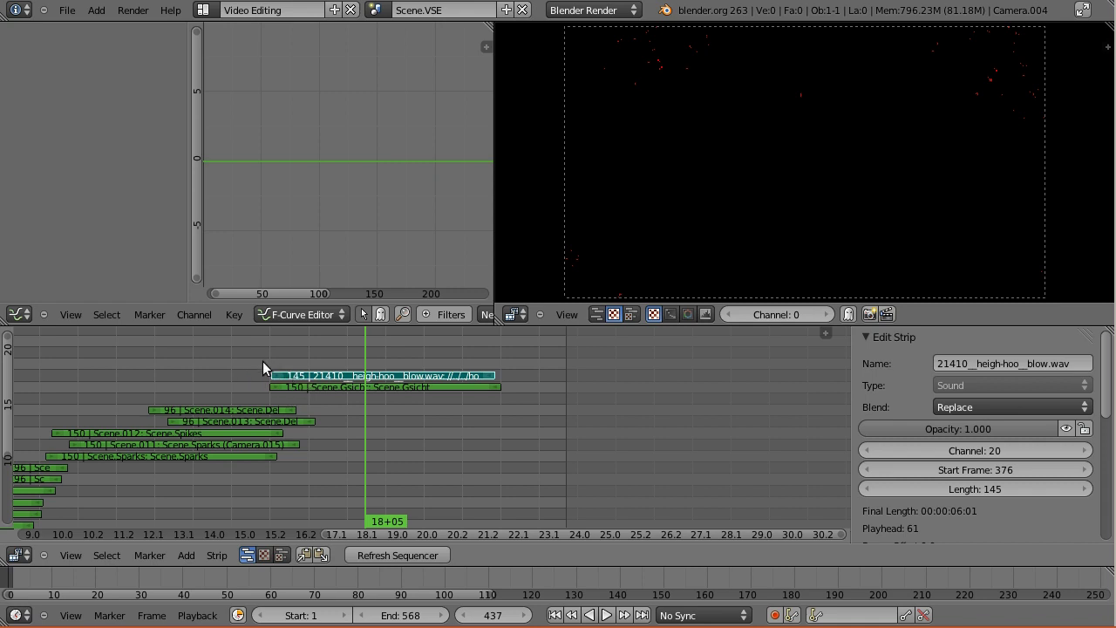
Enable AV-sync as the timeline's playback mode
{"action": "left_click", "coordinate": [197, 616]}
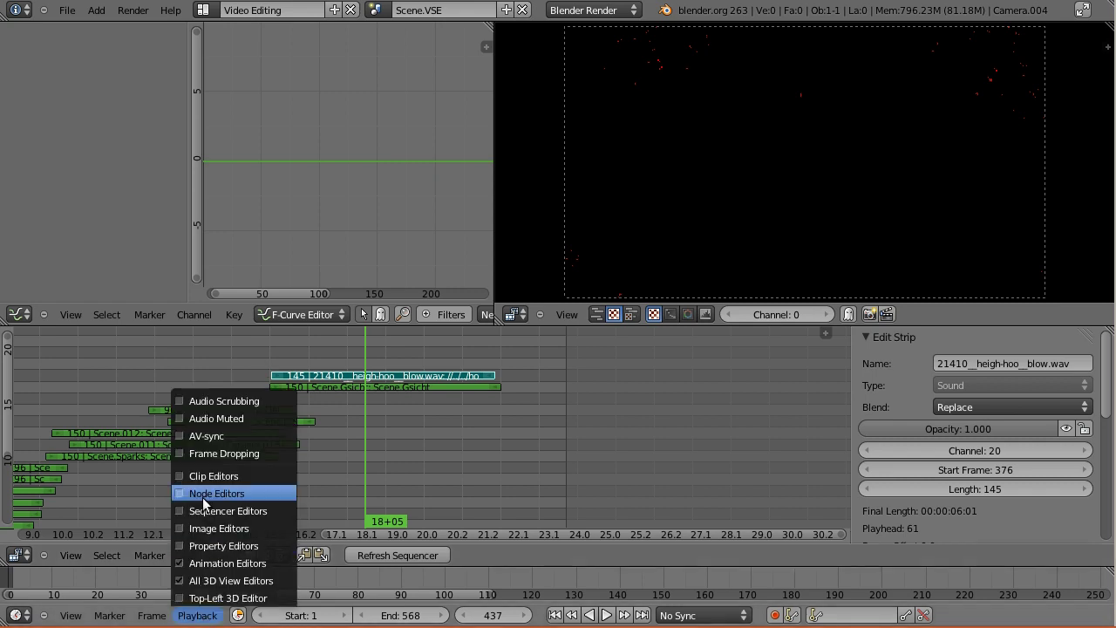
{"action": "left_click", "coordinate": [177, 435]}
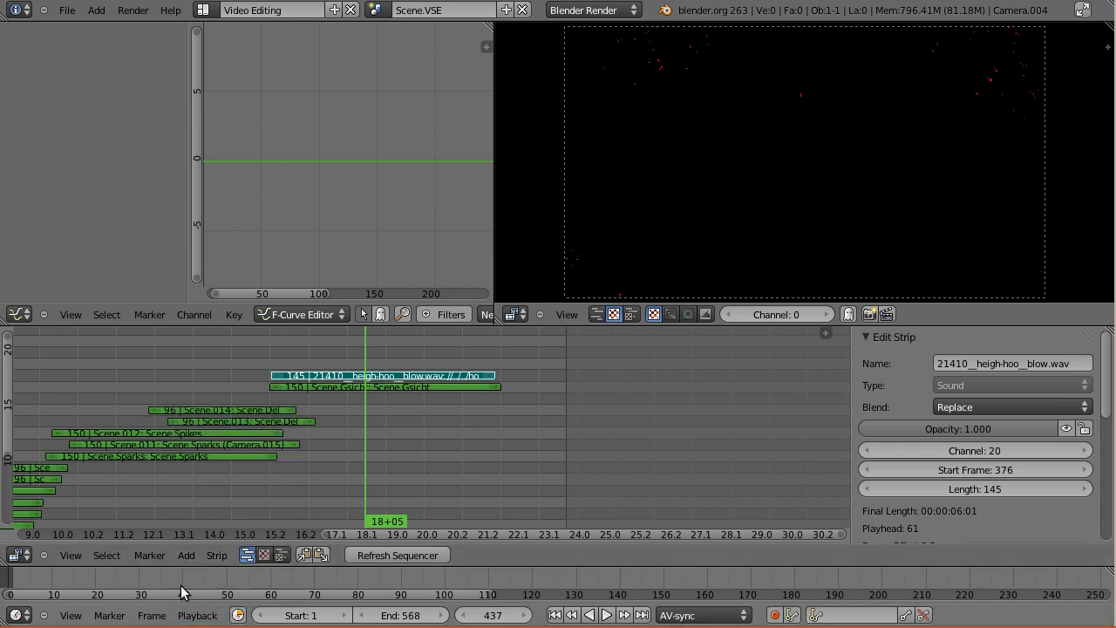
{"action": "left_click", "coordinate": [200, 616]}
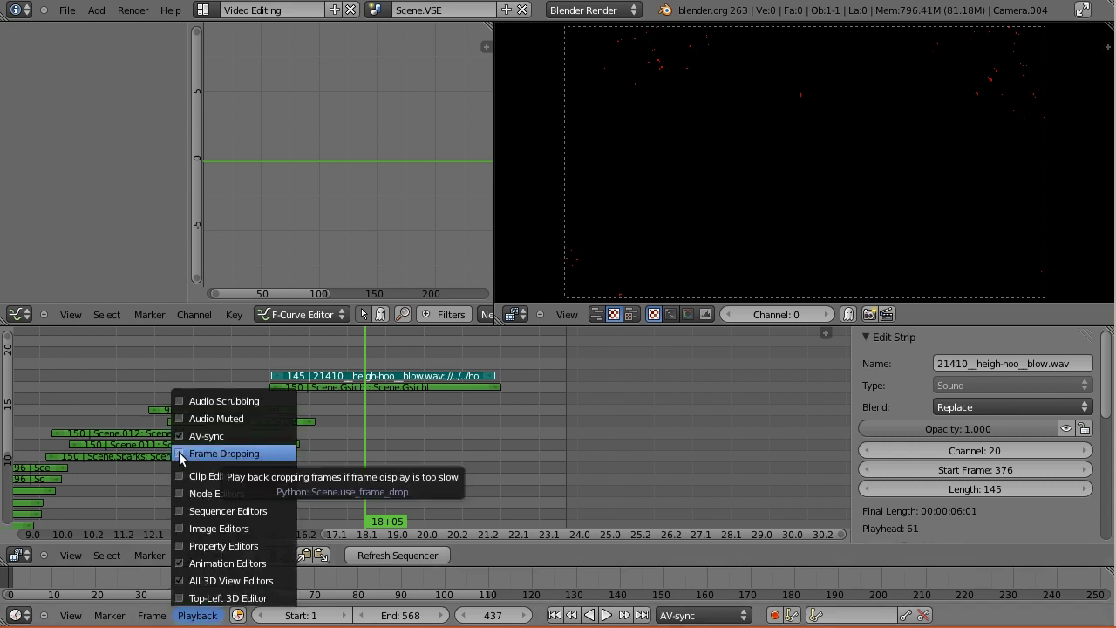
{"action": "key", "text": "Escape"}
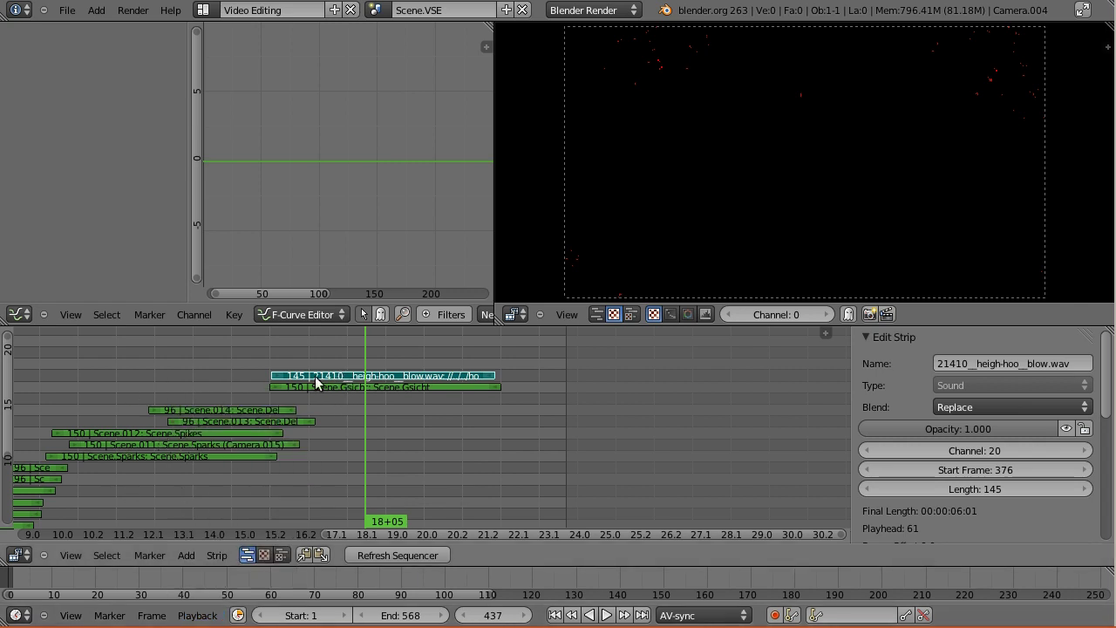
Move the sound strip to start at frame 229 and play back the overlapping fireworks strips with it
{"action": "right_click_drag", "start_coordinate": [316, 381], "coordinate": [96, 380]}
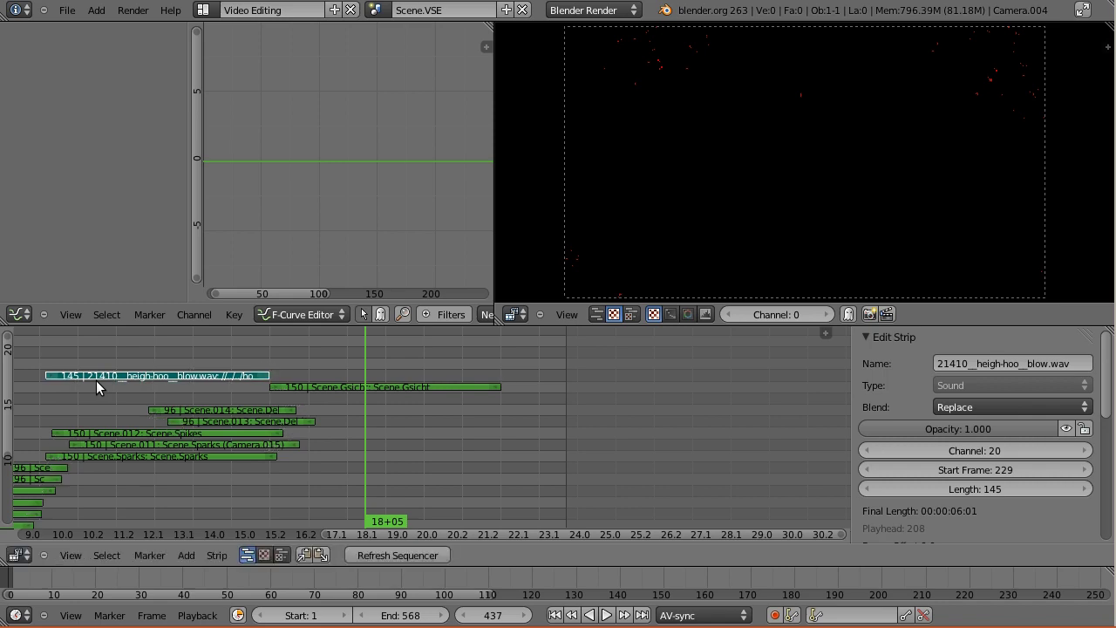
{"action": "left_click", "coordinate": [36, 351]}
{"action": "key", "text": "alt+a"}
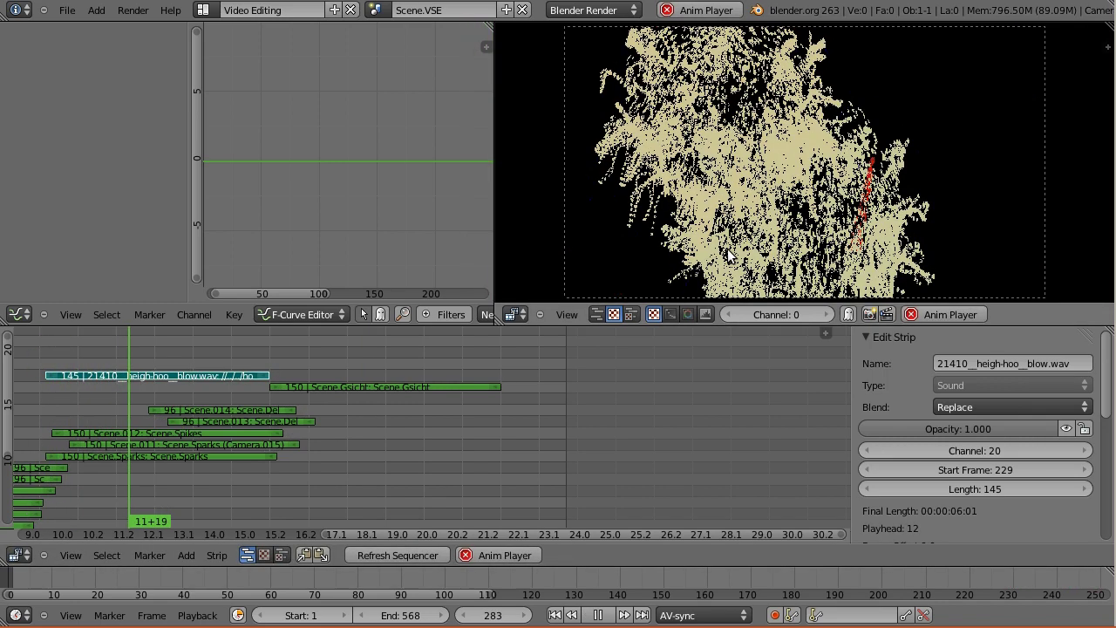
{"action": "key", "text": "alt+a"}
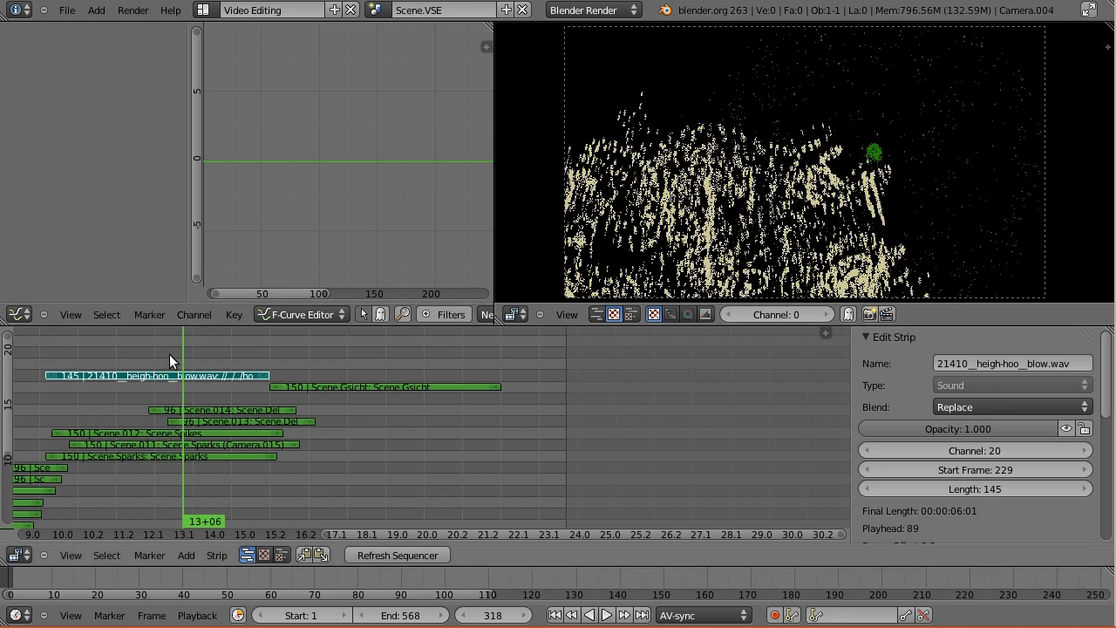
Align the sound strip's start at frame 375 with the Scene.Gsicht strip, enable audio scrubbing and scrub across it
{"action": "right_click_drag", "start_coordinate": [131, 376], "coordinate": [355, 381]}
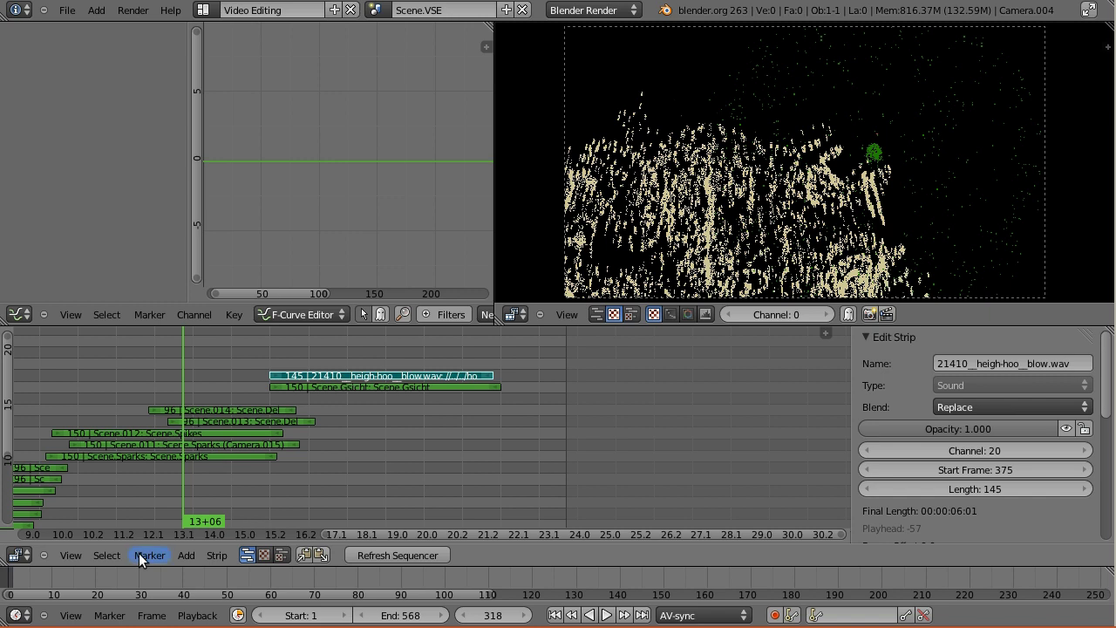
{"action": "left_click", "coordinate": [199, 616]}
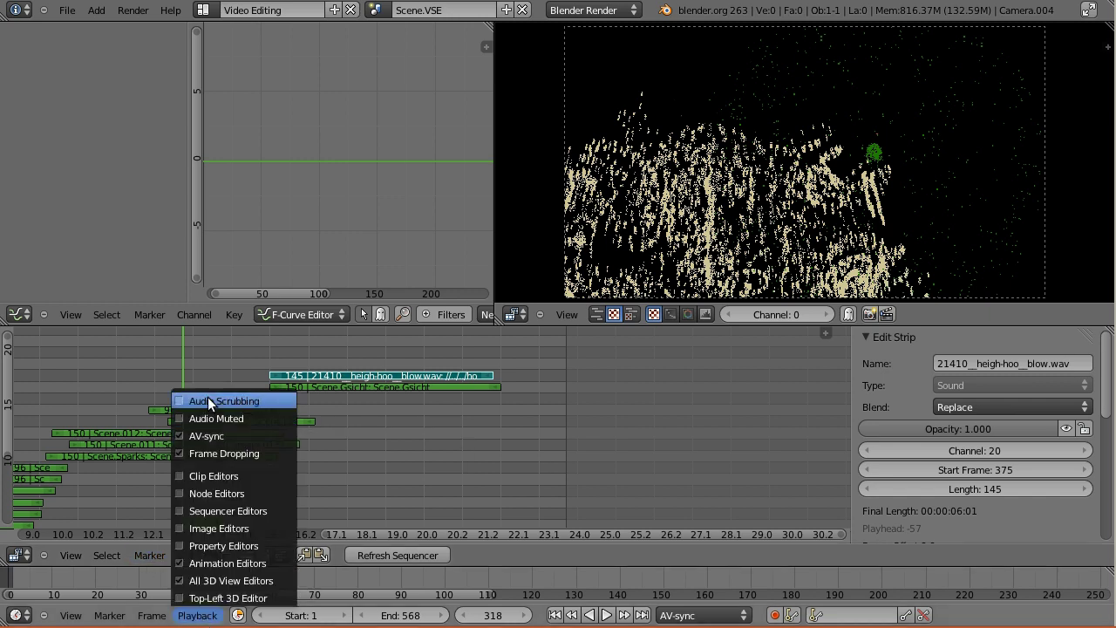
{"action": "left_click", "coordinate": [180, 401]}
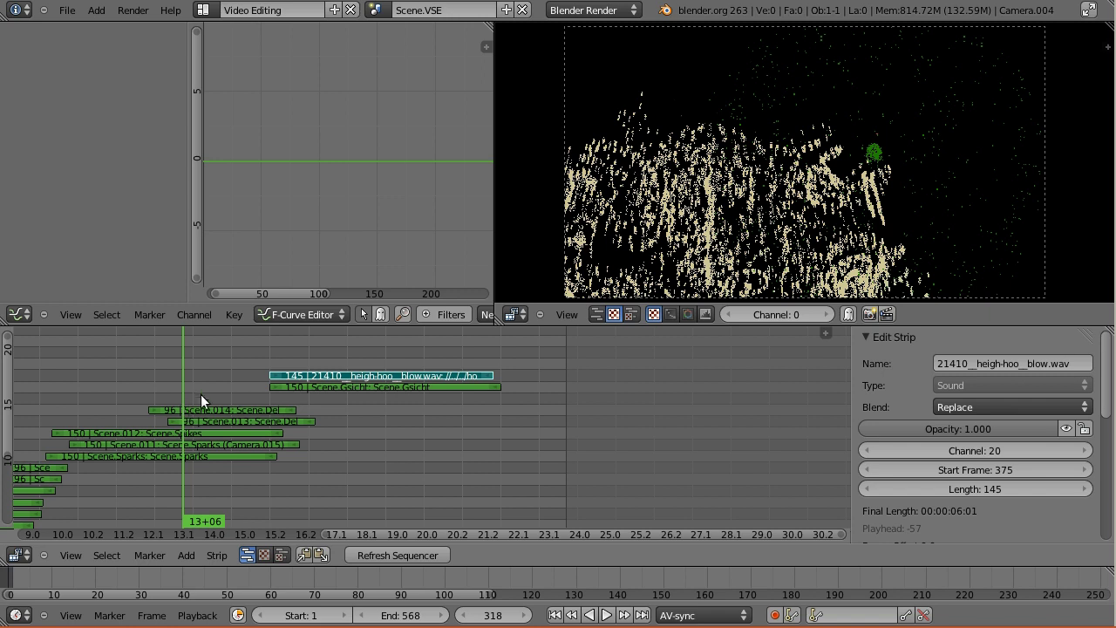
{"action": "left_click_drag", "start_coordinate": [260, 360], "coordinate": [340, 361]}
{"action": "left_click_drag", "start_coordinate": [340, 360], "coordinate": [277, 361]}
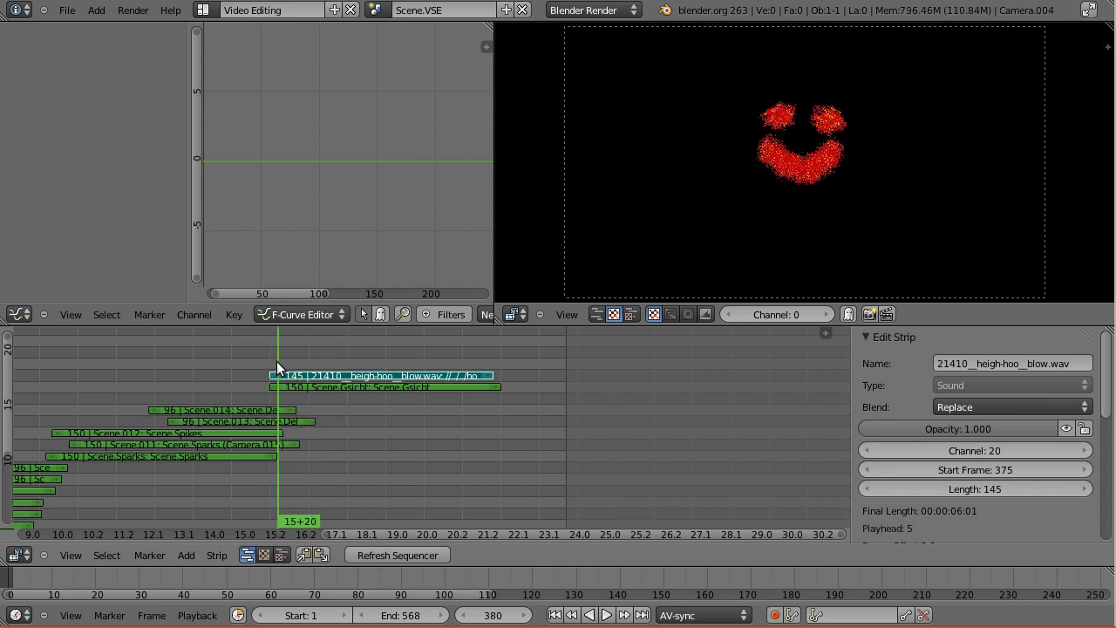
{"action": "middle_click_drag", "start_coordinate": [335, 479], "coordinate": [436, 456]}
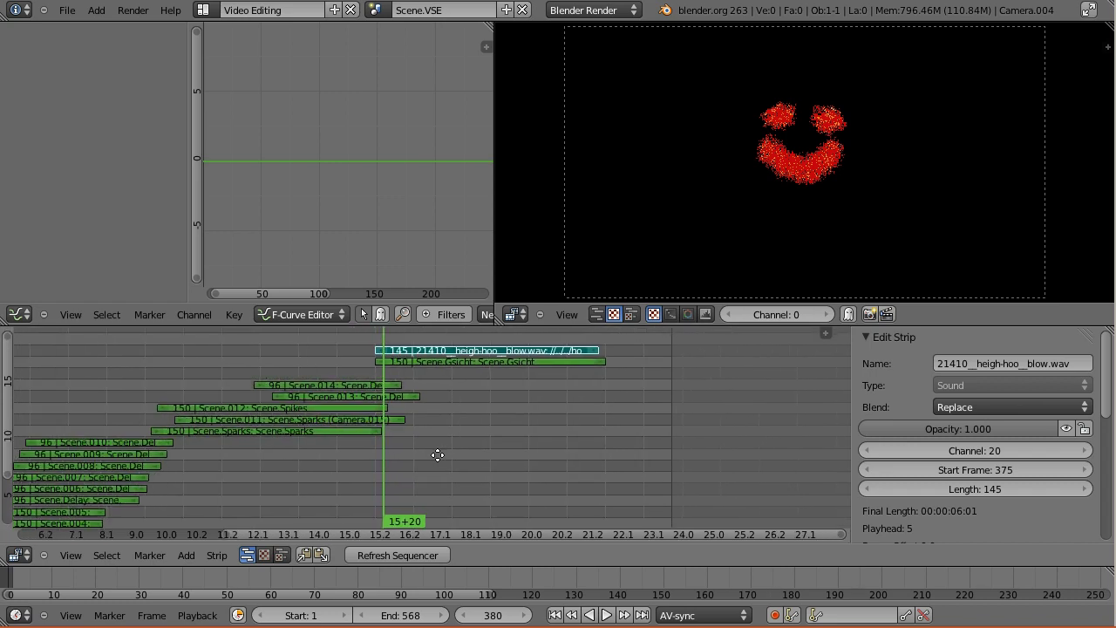
{"action": "middle_click_drag", "start_coordinate": [214, 491], "coordinate": [368, 460]}
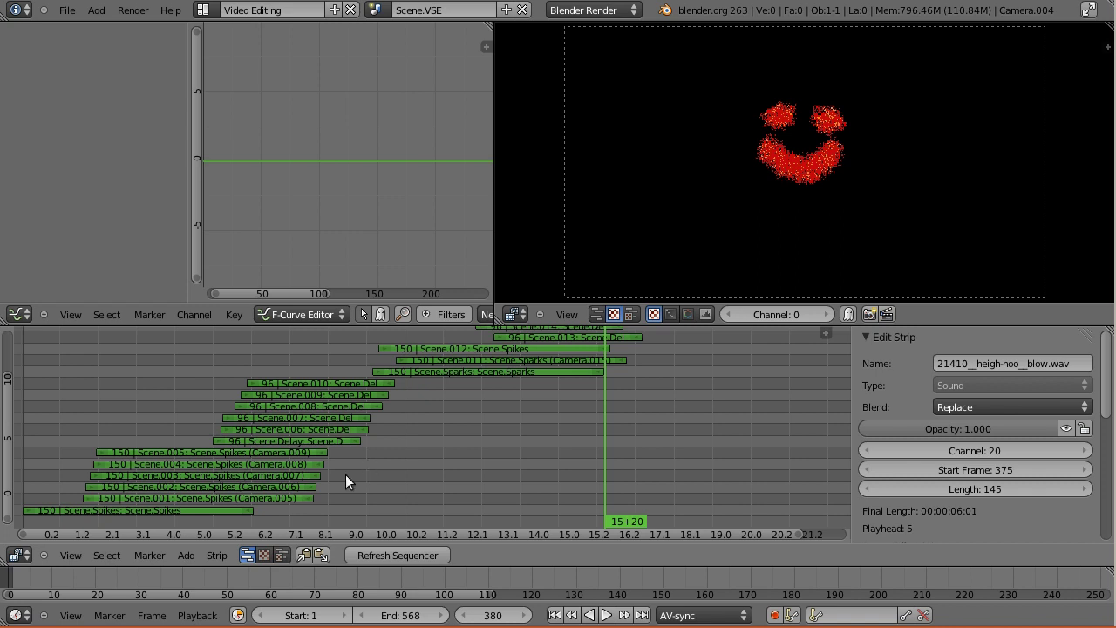
{"action": "middle_click_drag", "start_coordinate": [488, 436], "coordinate": [226, 553]}
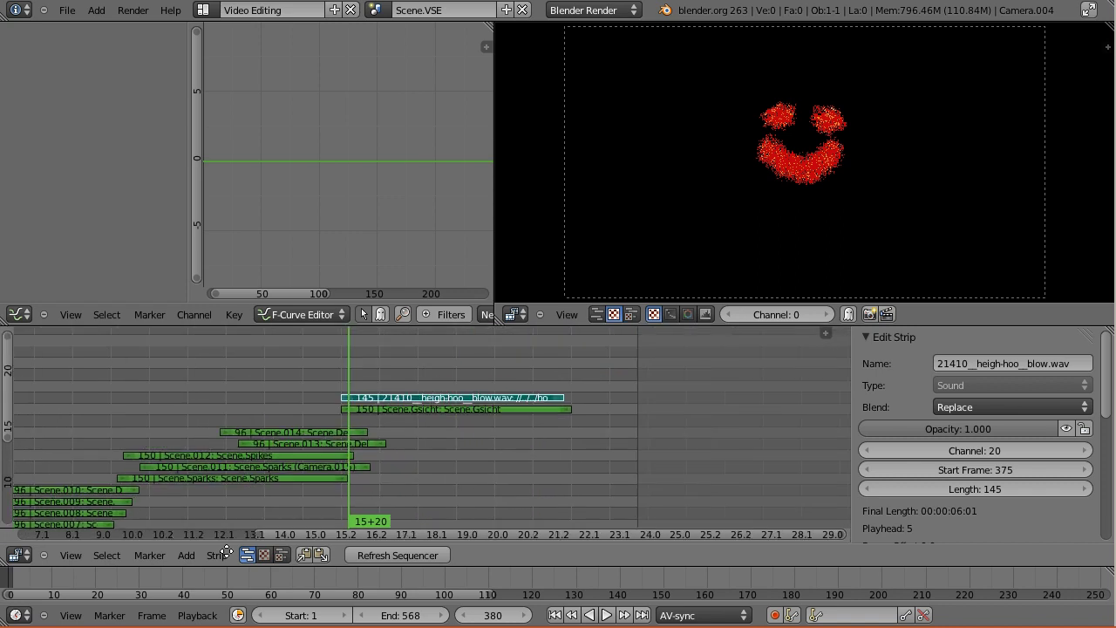
{"action": "middle_click_drag", "start_coordinate": [223, 515], "coordinate": [325, 477]}
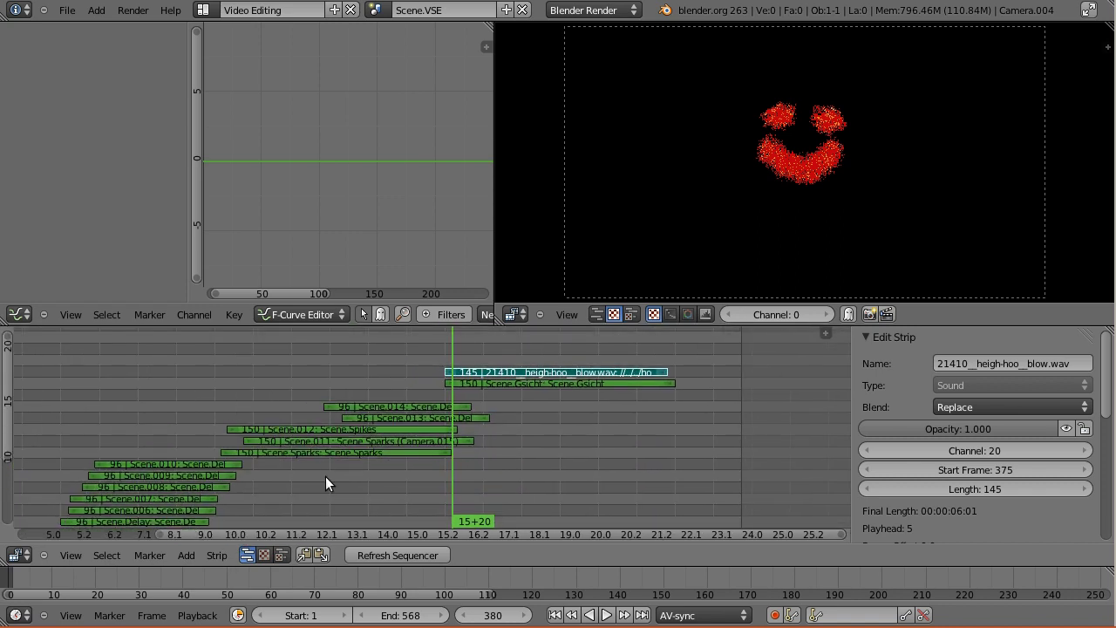
{"action": "left_click_drag", "start_coordinate": [311, 493], "coordinate": [402, 410]}
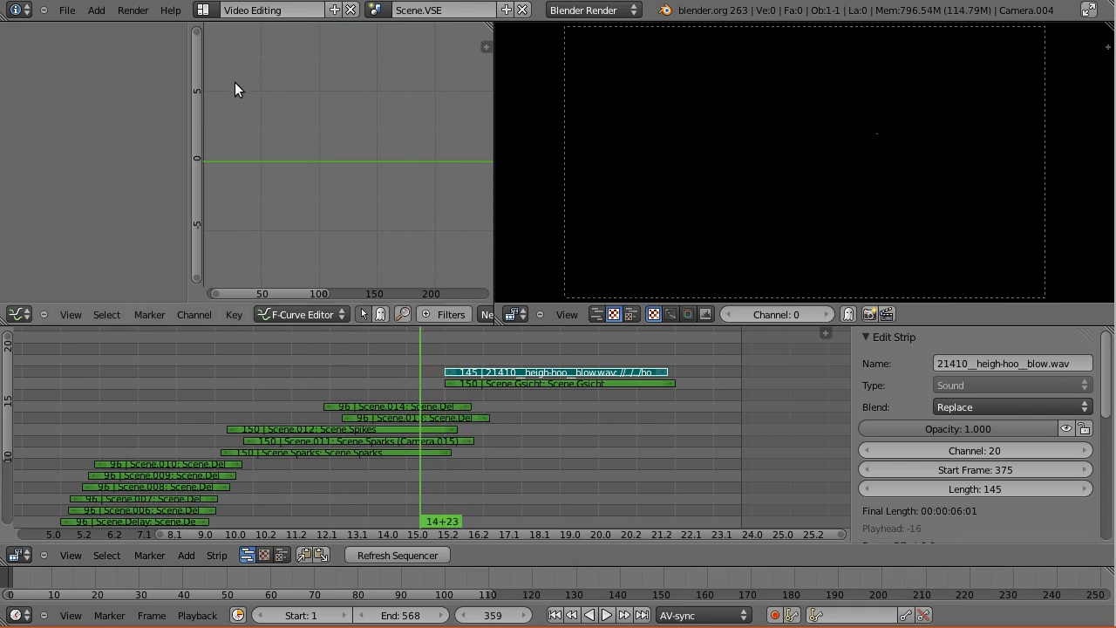
Switch to the Default layout and, in Scene.Sparks, rewind to frame 0 and select the Icosphere.006 emitter to examine its particle timing
{"action": "left_click", "coordinate": [202, 9]}
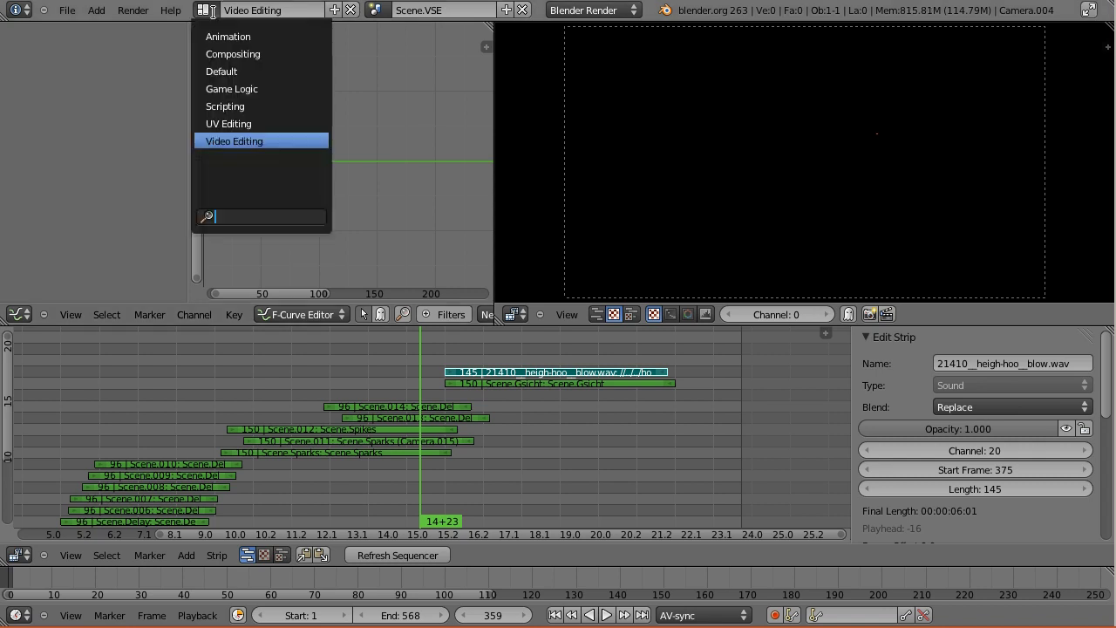
{"action": "left_click", "coordinate": [214, 70]}
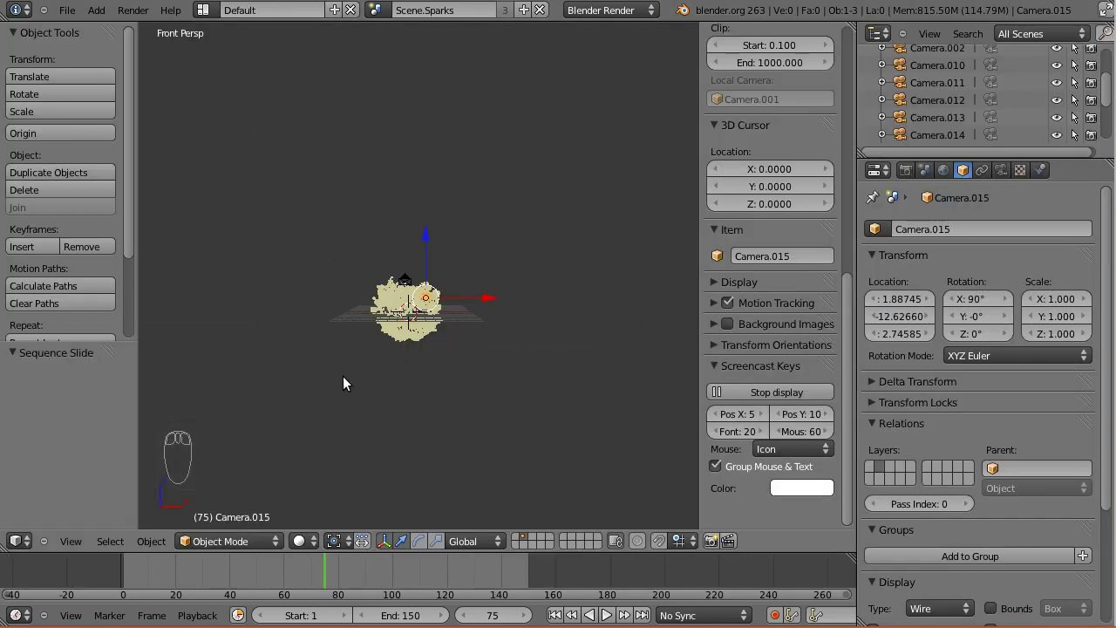
{"action": "mouse_move", "coordinate": [464, 367]}
{"action": "middle_mouse_down"}
{"action": "mouse_move", "coordinate": [392, 387]}
{"action": "mouse_move", "coordinate": [475, 381]}
{"action": "middle_mouse_up"}
{"action": "scroll", "coordinate": [484, 370], "scroll_direction": "up", "scroll_amount": 4}
{"action": "scroll", "coordinate": [497, 358], "scroll_direction": "down", "scroll_amount": 1}
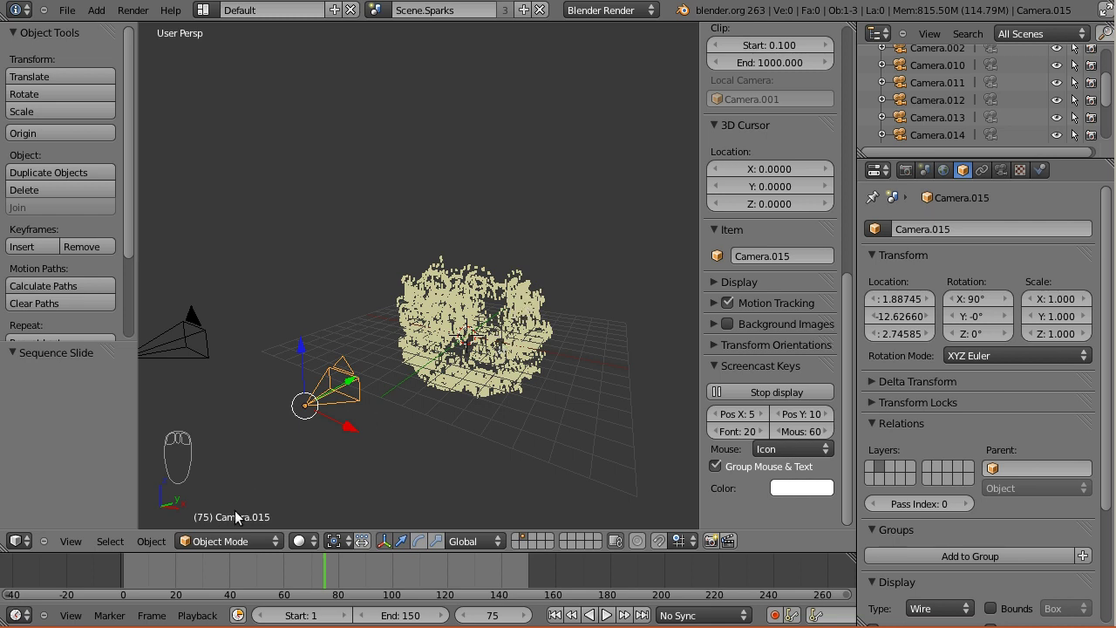
{"action": "key", "text": "shift+Left"}
{"action": "right_click", "coordinate": [474, 243]}
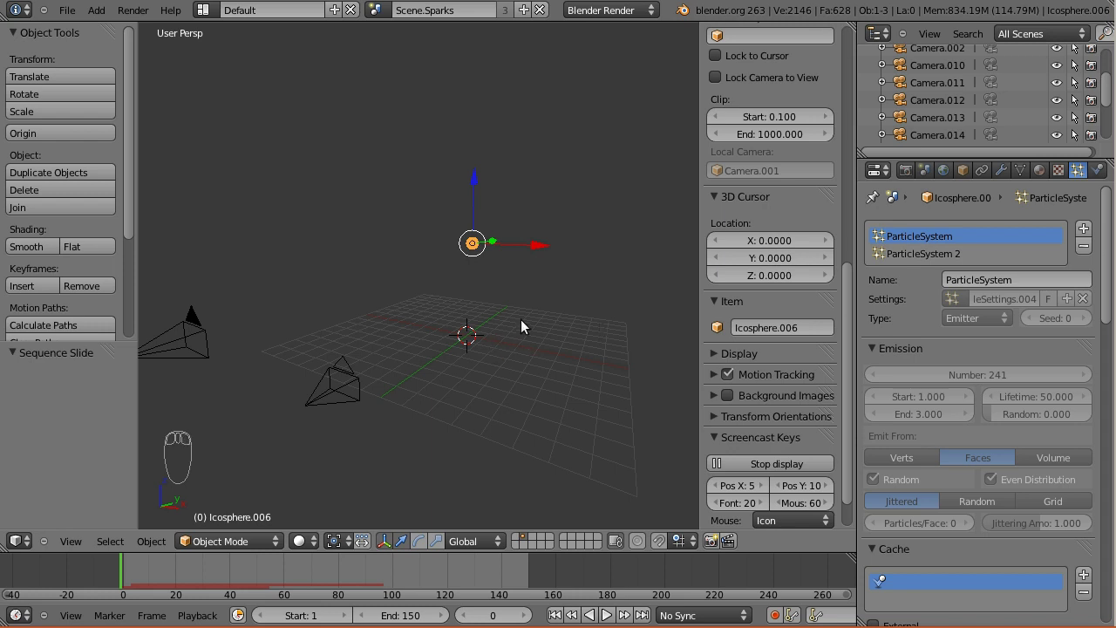
Switch to Scene.Spikes and select the Icosphere emitter to view its particle settings
{"action": "left_click", "coordinate": [375, 10]}
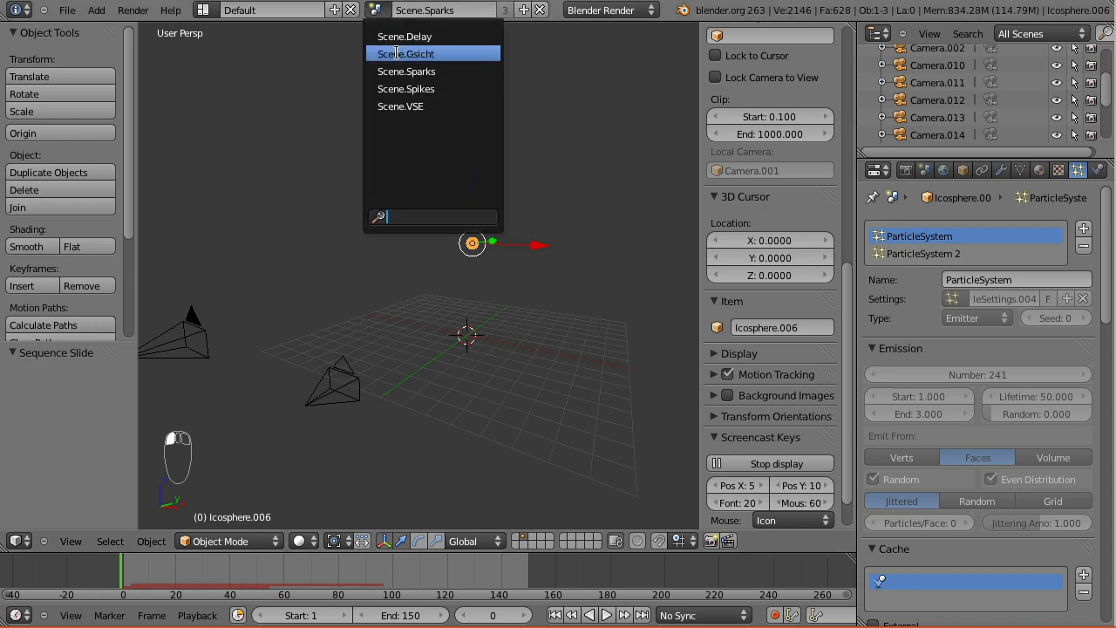
{"action": "left_click", "coordinate": [397, 89]}
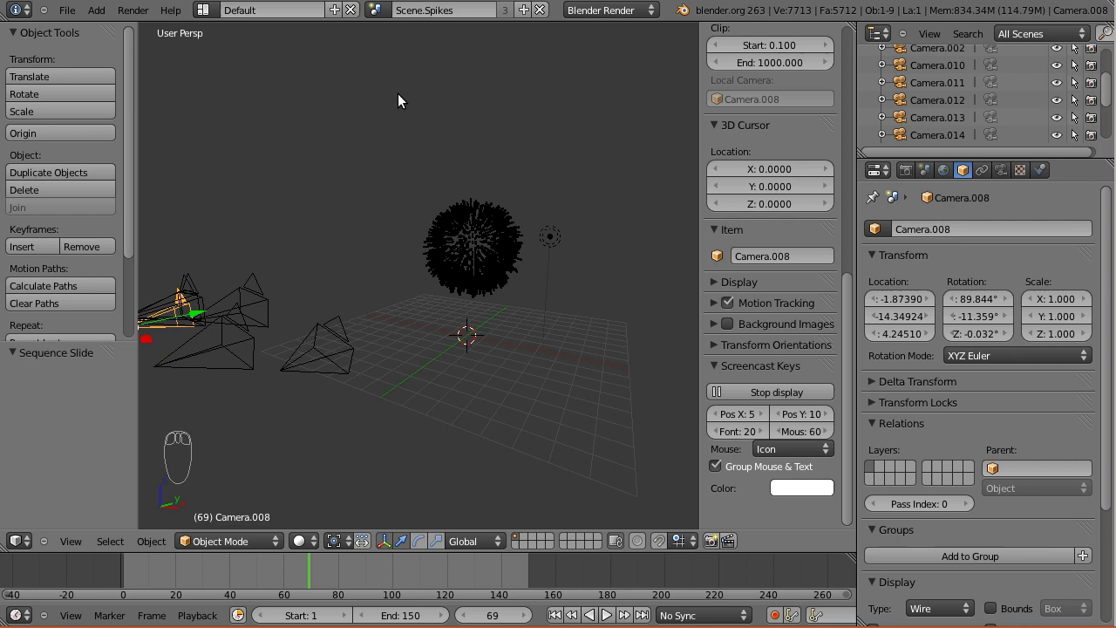
{"action": "right_click", "coordinate": [500, 245]}
Switch to the Animation layout and scrub the Scene.Spikes timeline to frame 54, just before the explosion
{"action": "left_click", "coordinate": [206, 9]}
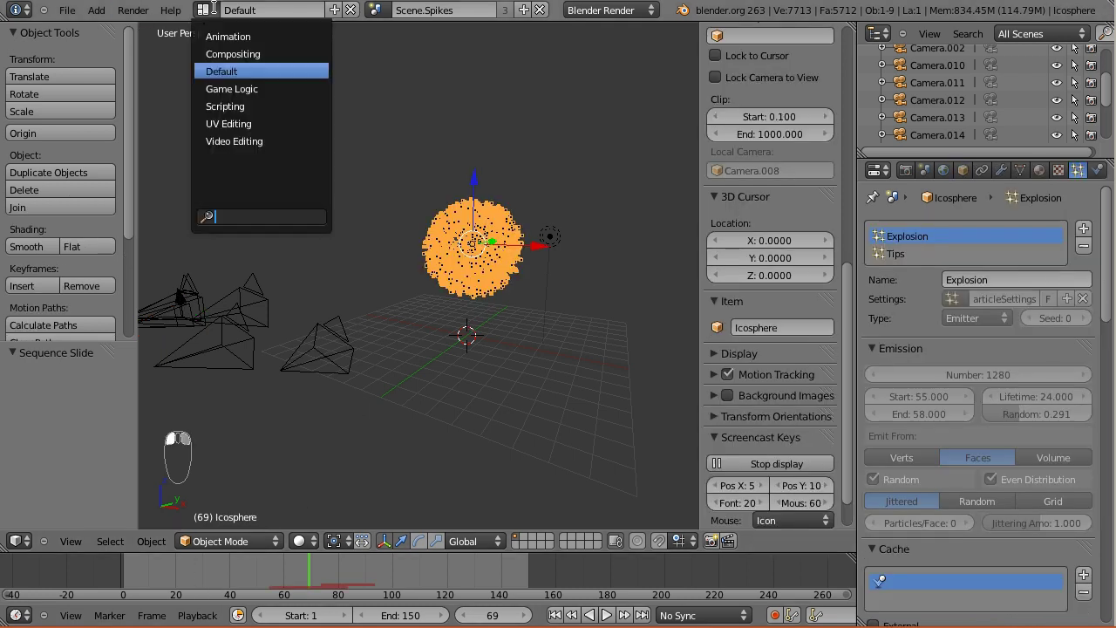
{"action": "left_click", "coordinate": [224, 36]}
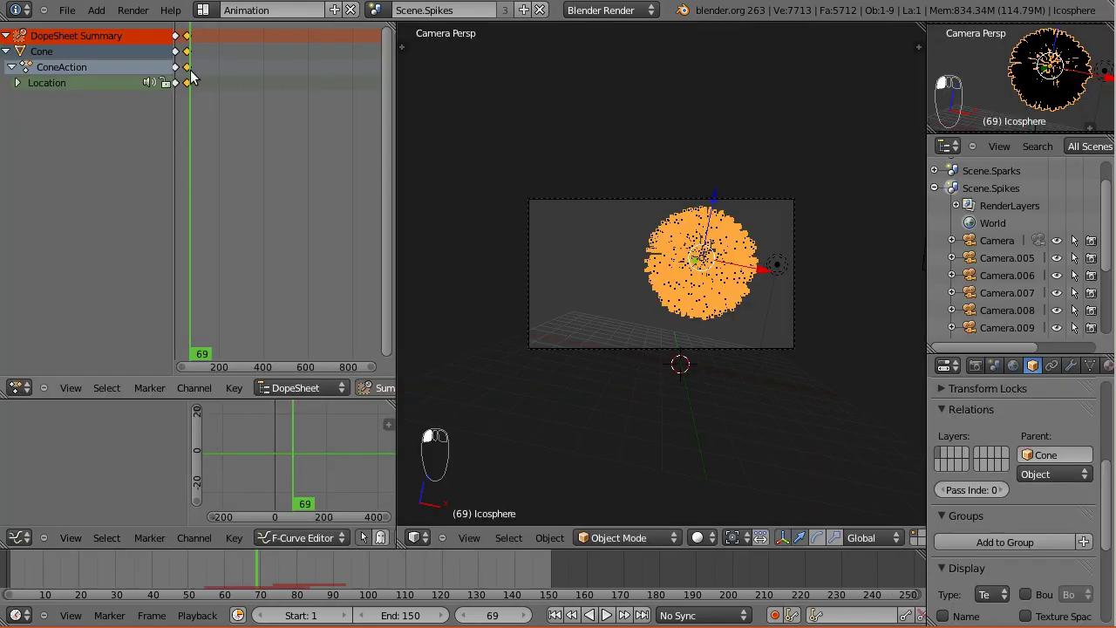
{"action": "left_click", "coordinate": [173, 563]}
{"action": "left_click_drag", "start_coordinate": [170, 563], "coordinate": [200, 575]}
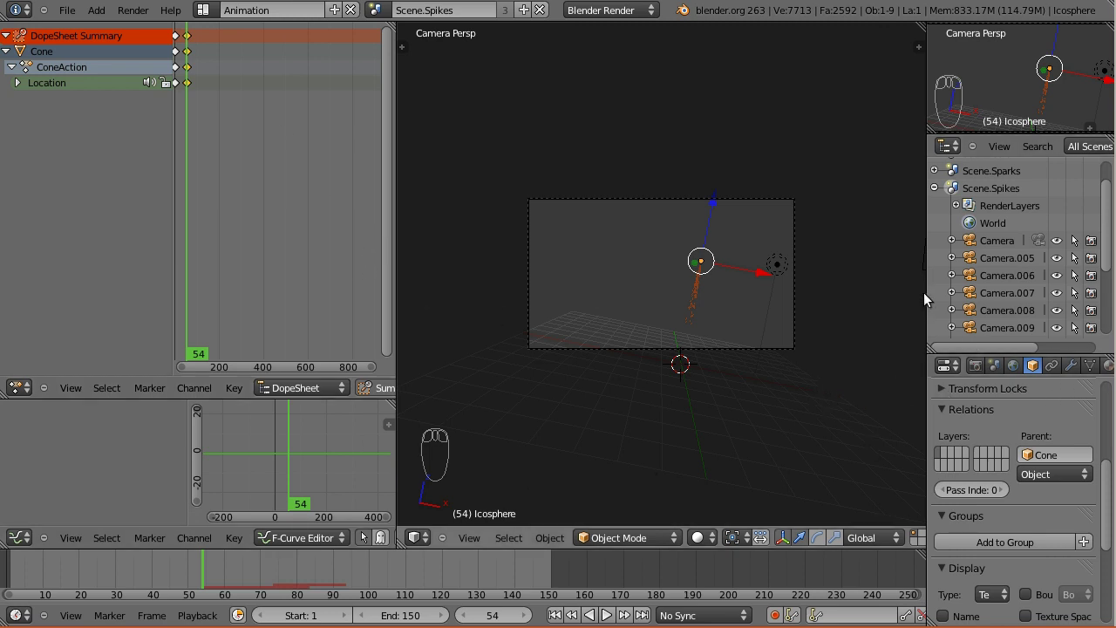
Widen the properties area and examine the emission timing of the Icosphere's Explosion particle system
{"action": "left_click_drag", "start_coordinate": [925, 293], "coordinate": [792, 305]}
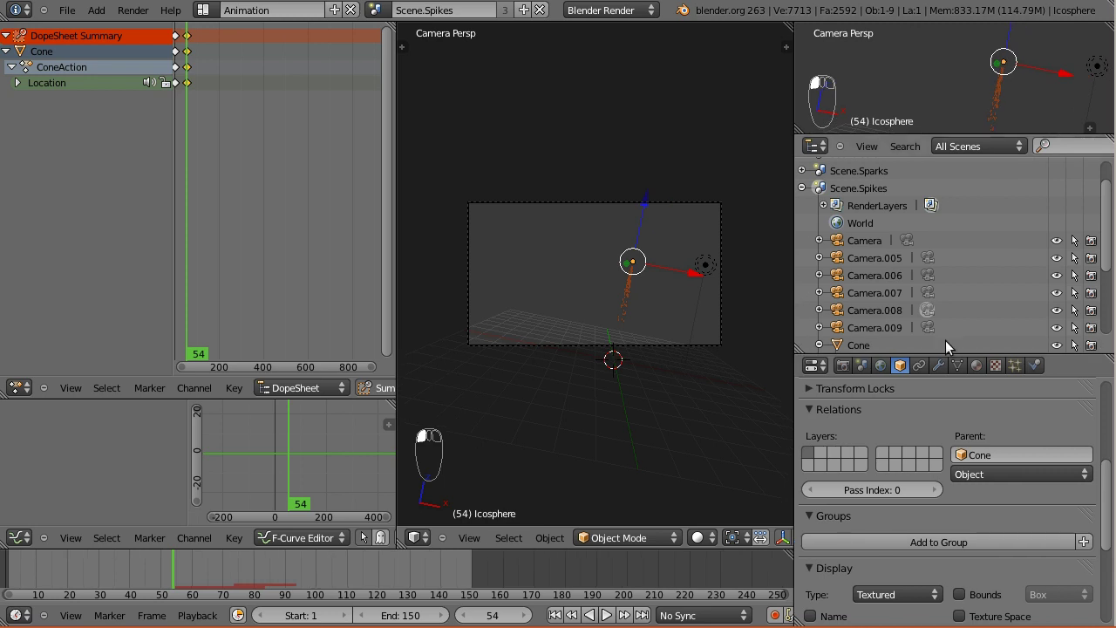
{"action": "left_click", "coordinate": [1015, 366]}
{"action": "scroll", "coordinate": [857, 520], "scroll_direction": "down", "scroll_amount": 4}
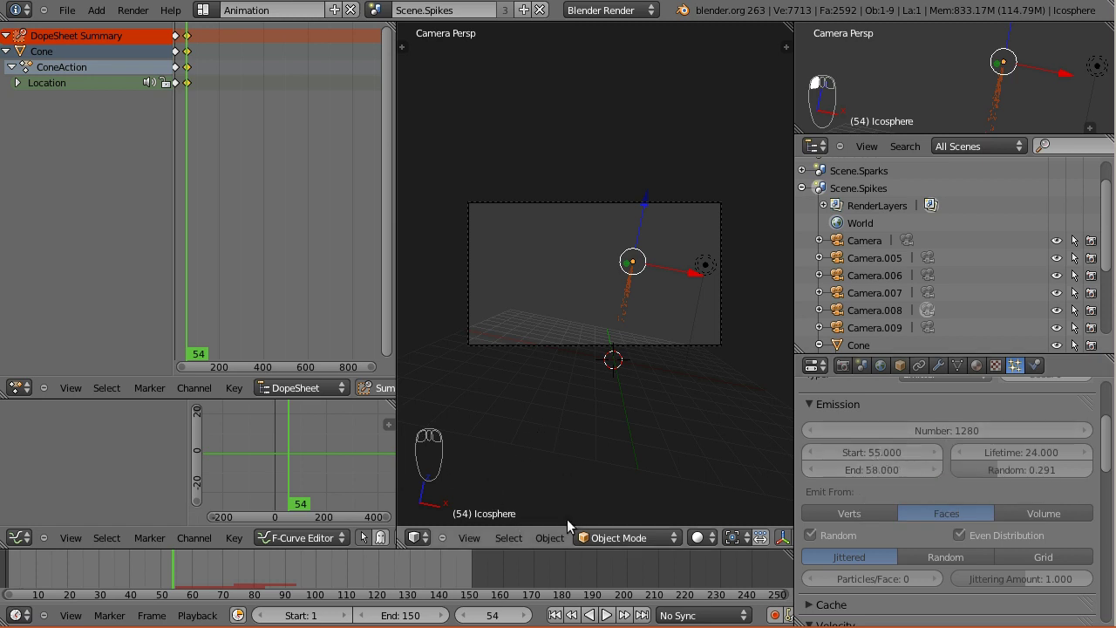
{"action": "left_click", "coordinate": [383, 10]}
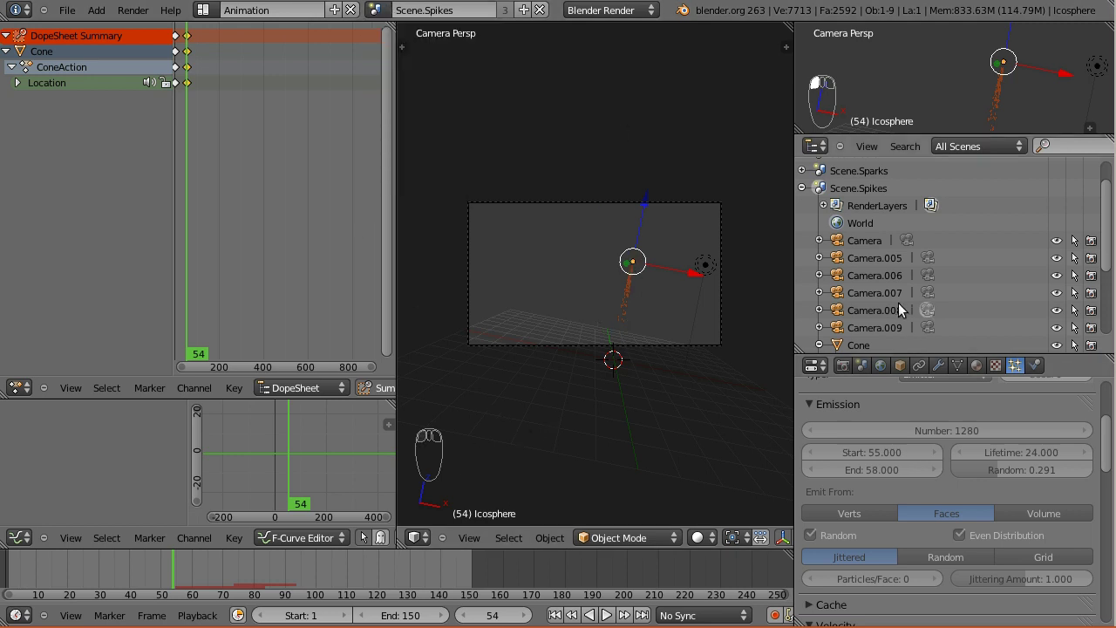
Compare the emission start and end frames of the Icosphere's Explosion and Tips particle systems
{"action": "scroll", "coordinate": [946, 437], "scroll_direction": "up", "scroll_amount": 5}
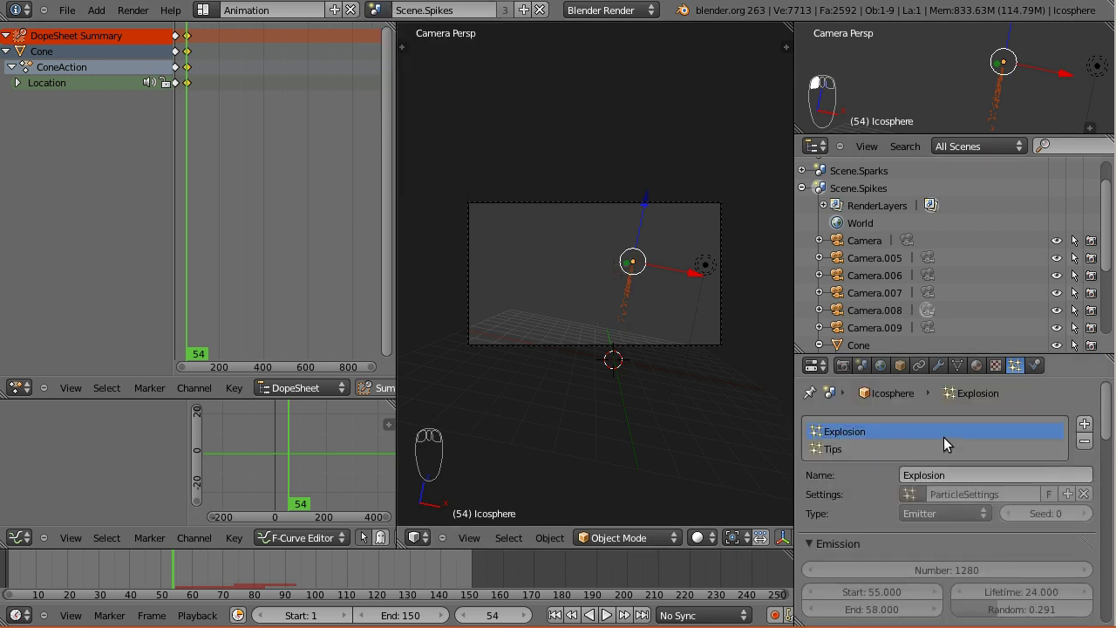
{"action": "scroll", "coordinate": [905, 442], "scroll_direction": "down", "scroll_amount": 1}
{"action": "left_click", "coordinate": [868, 416]}
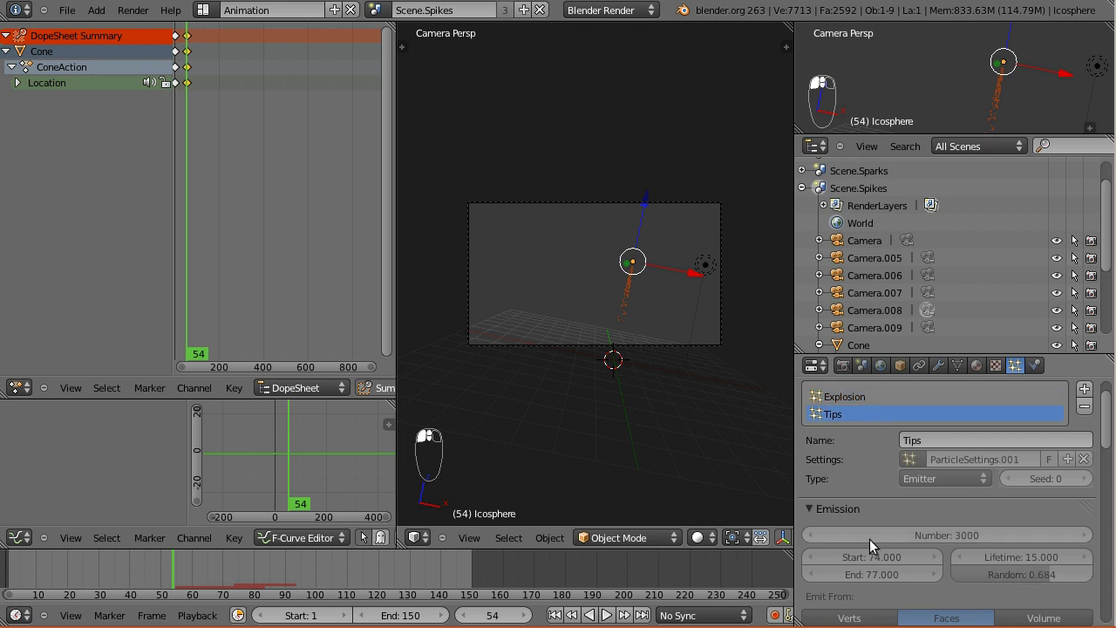
{"action": "left_click", "coordinate": [844, 397]}
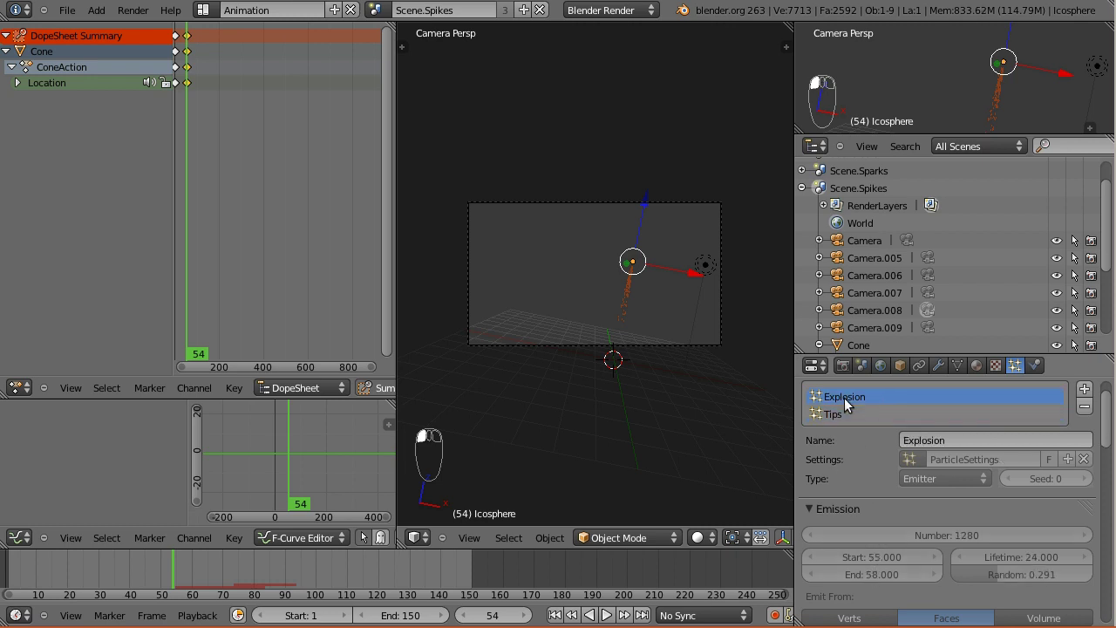
{"action": "key", "text": "ctrl+z"}
{"action": "left_click", "coordinate": [845, 397]}
{"action": "left_click", "coordinate": [847, 415]}
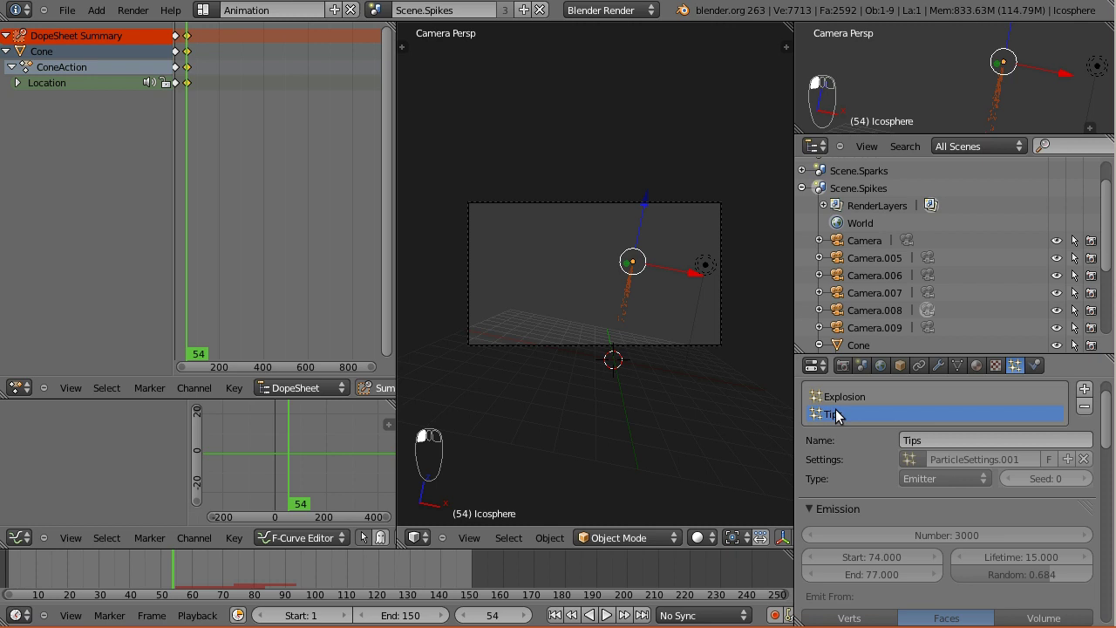
Restore the Default layout and return to the Video Editing layout with the Scene.VSE strips
{"action": "left_click", "coordinate": [206, 11]}
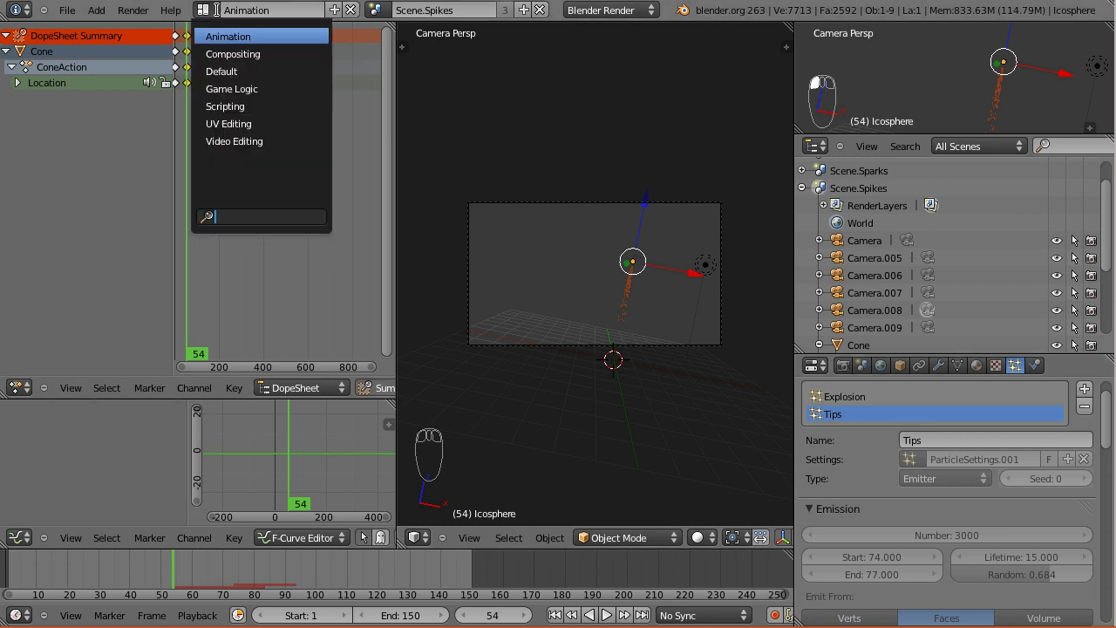
{"action": "left_click", "coordinate": [220, 72]}
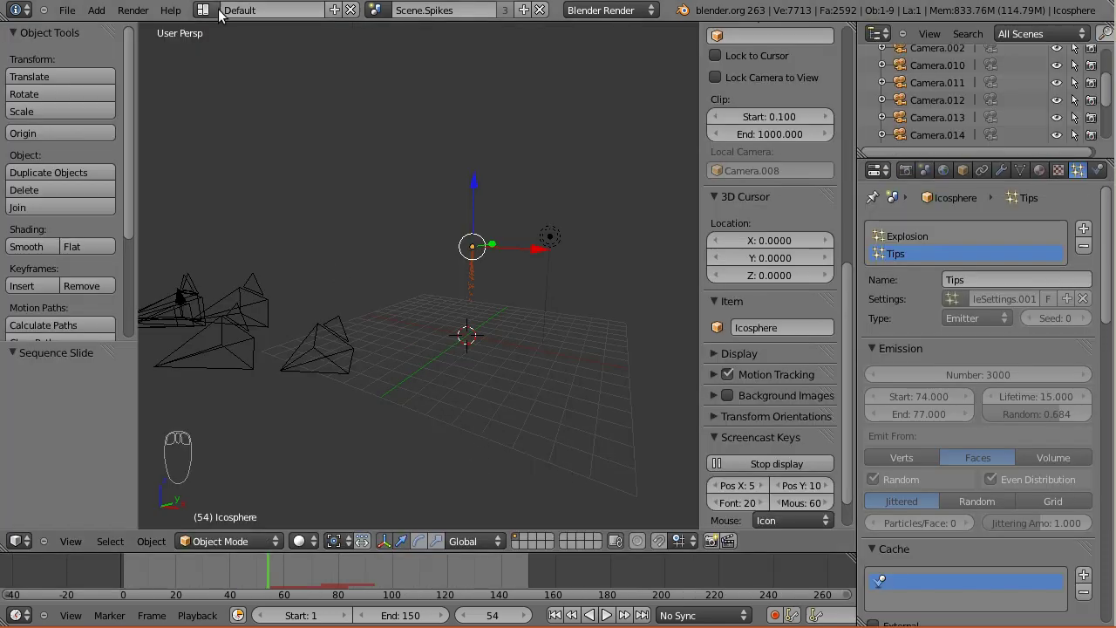
{"action": "left_click", "coordinate": [249, 11]}
{"action": "left_click", "coordinate": [243, 143]}
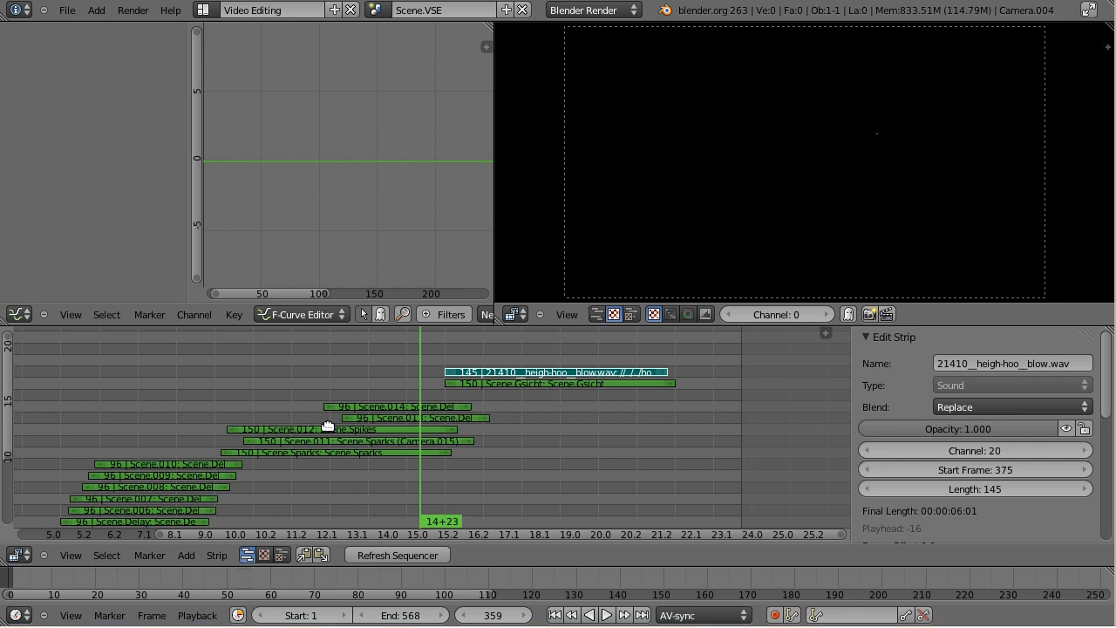
Bring the terminal window forward to view its console output, and move it clear of the sequencer
{"action": "key", "text": "alt+Tab"}
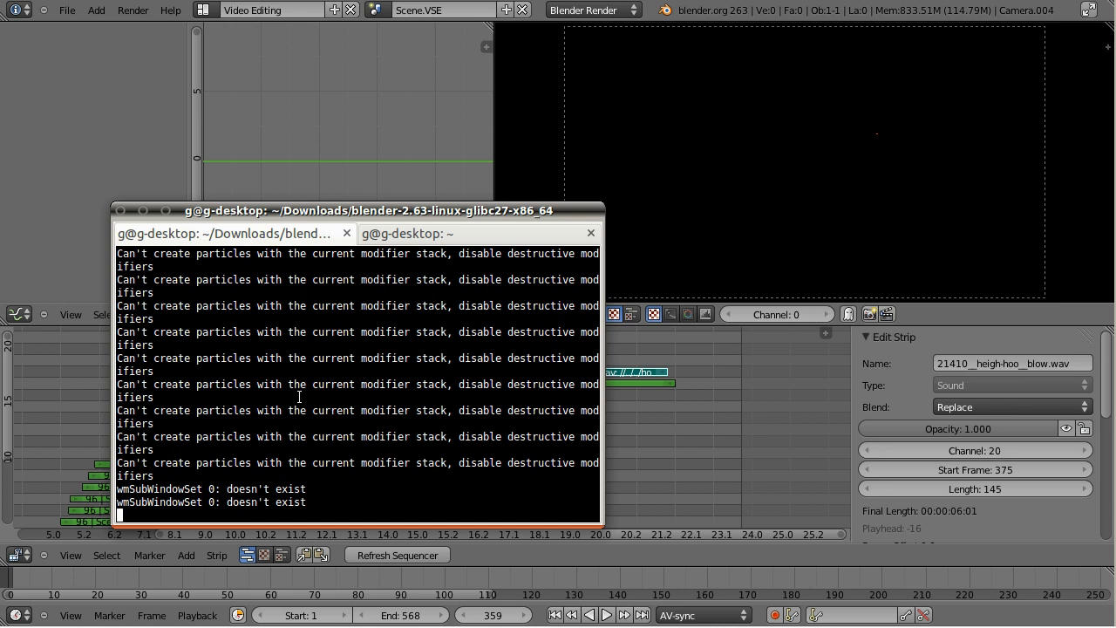
{"action": "left_click_drag", "start_coordinate": [488, 210], "coordinate": [262, 624]}
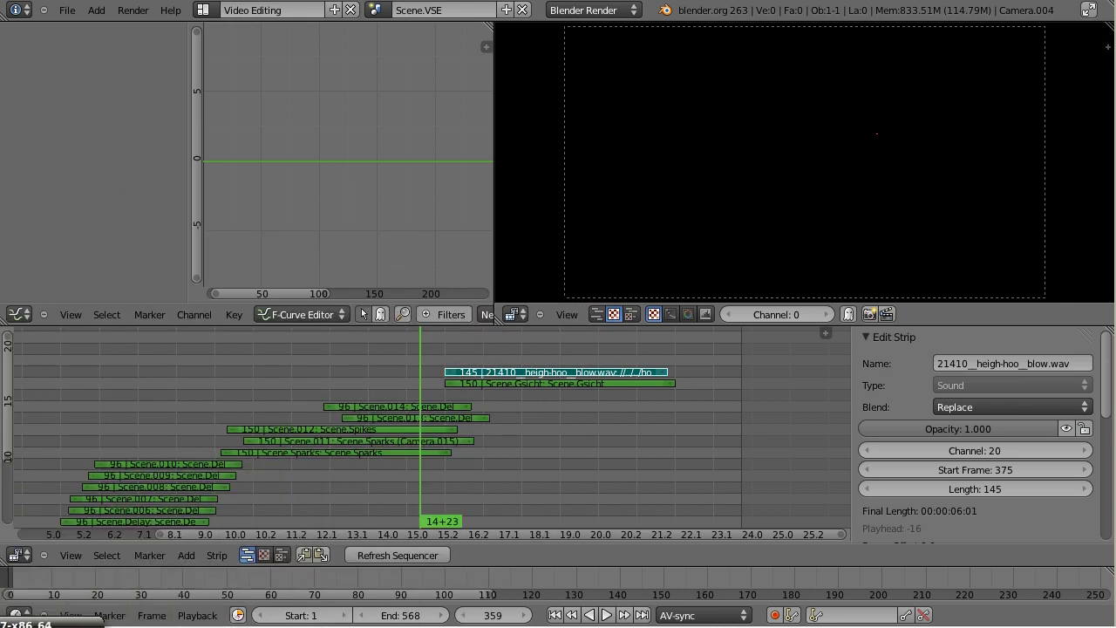